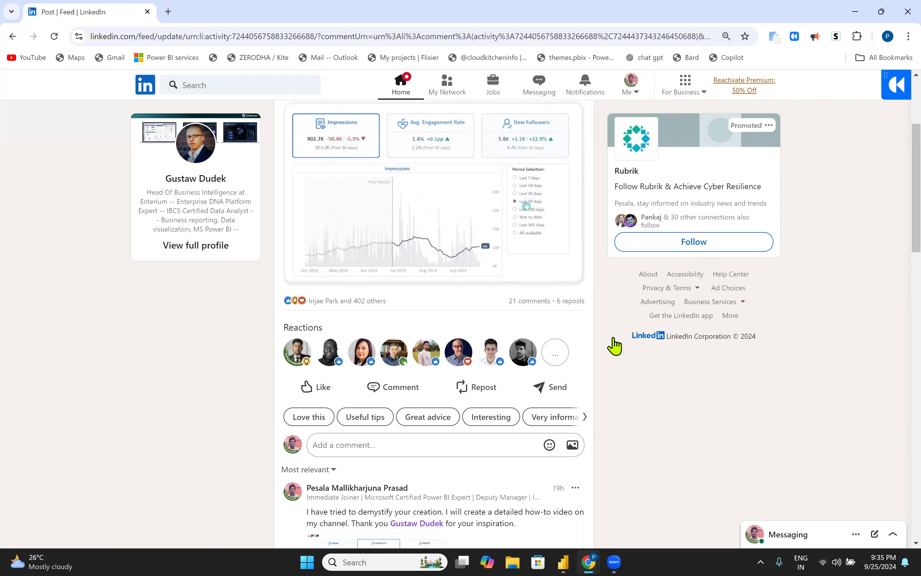
Step: Switch to the MANAGERS CONTRIBUTION IN SALES report in Power BI Desktop and set the MPMM page's period selection to Last 30 days
mouse_move(565, 558)
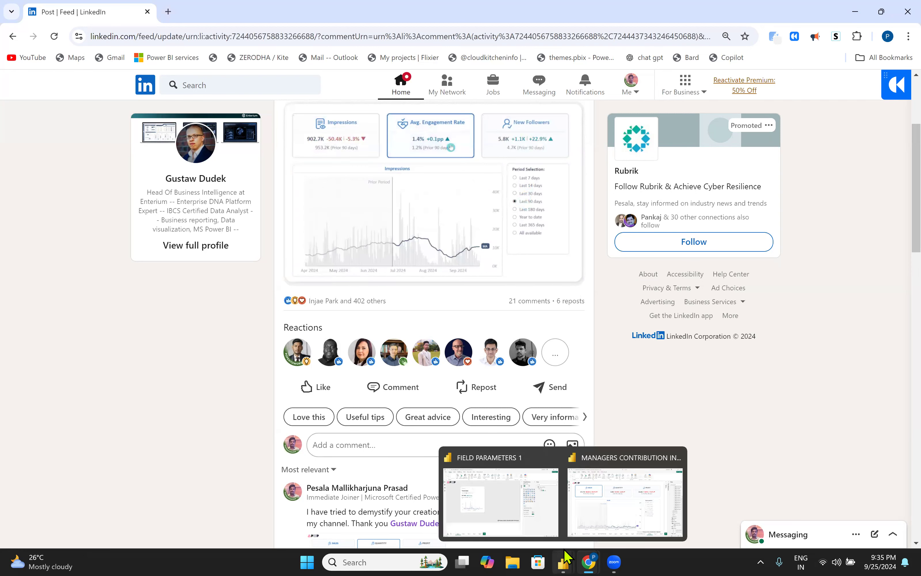
click(616, 520)
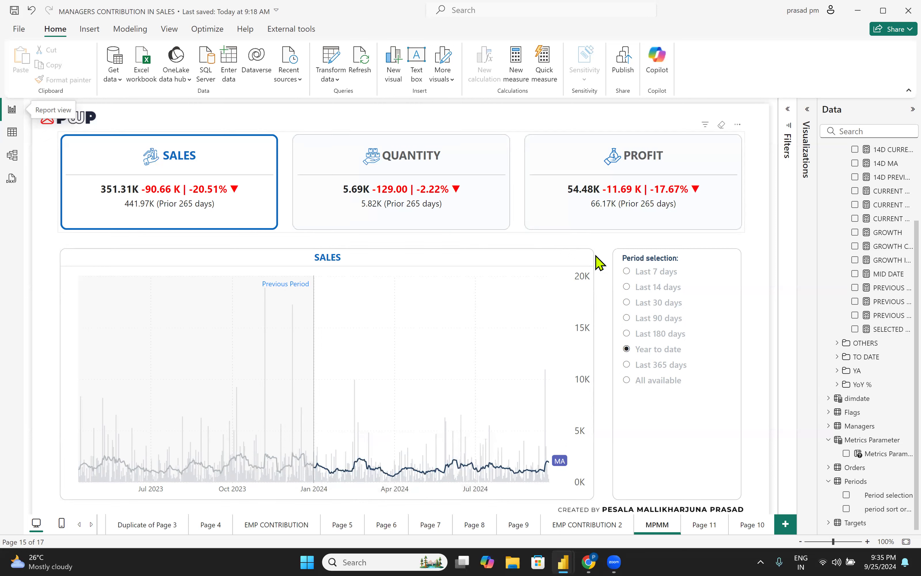
click(628, 294)
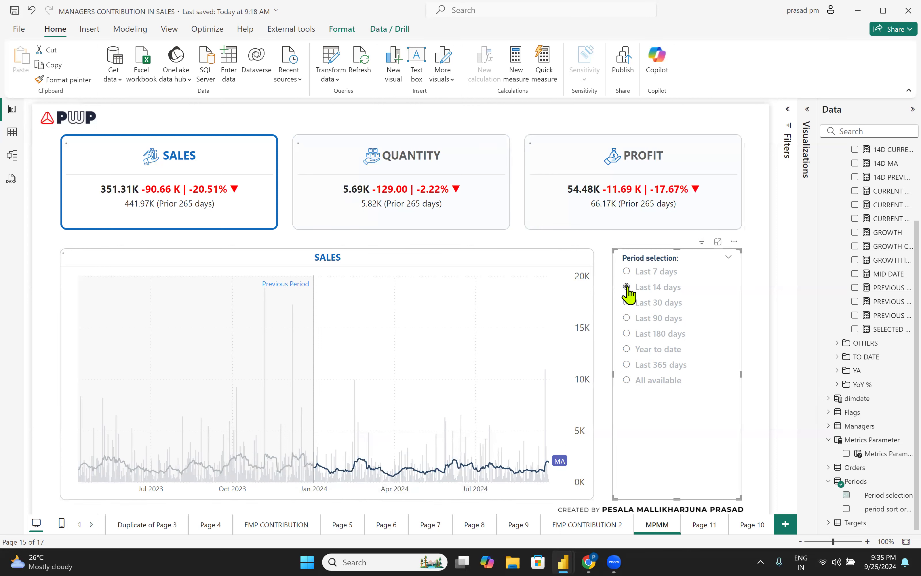
click(628, 308)
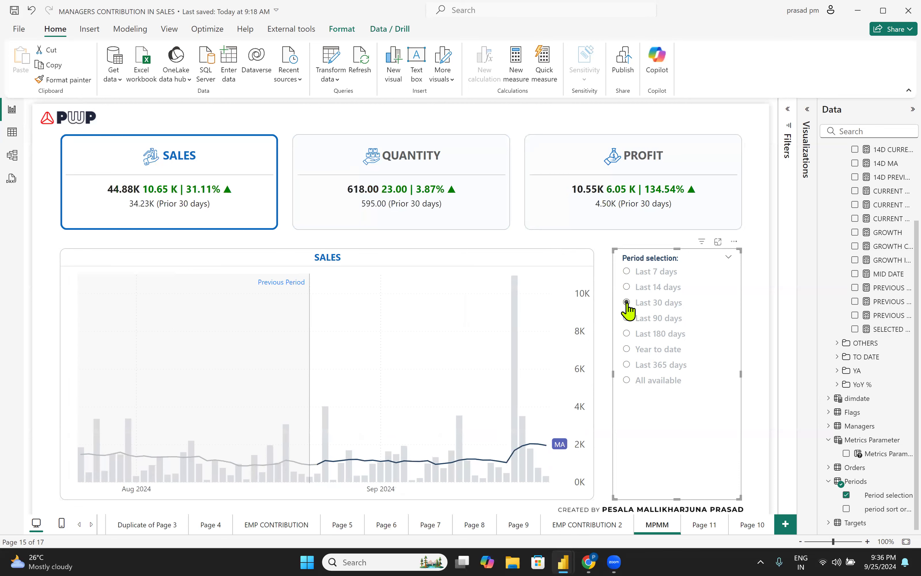
Step: View the trend chart for the QUANTITY, PROFIT and SALES metrics by choosing their cards, ending on SALES
click(475, 204)
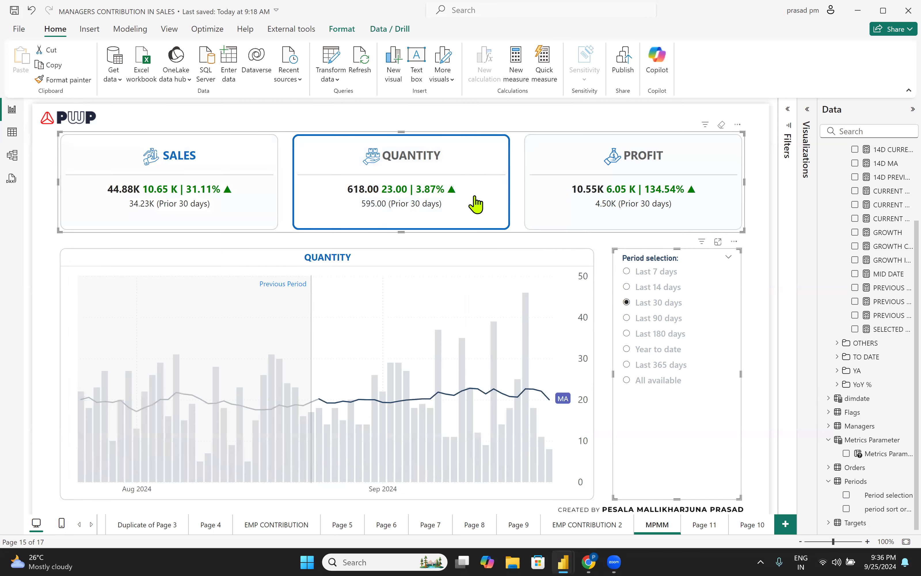
click(570, 202)
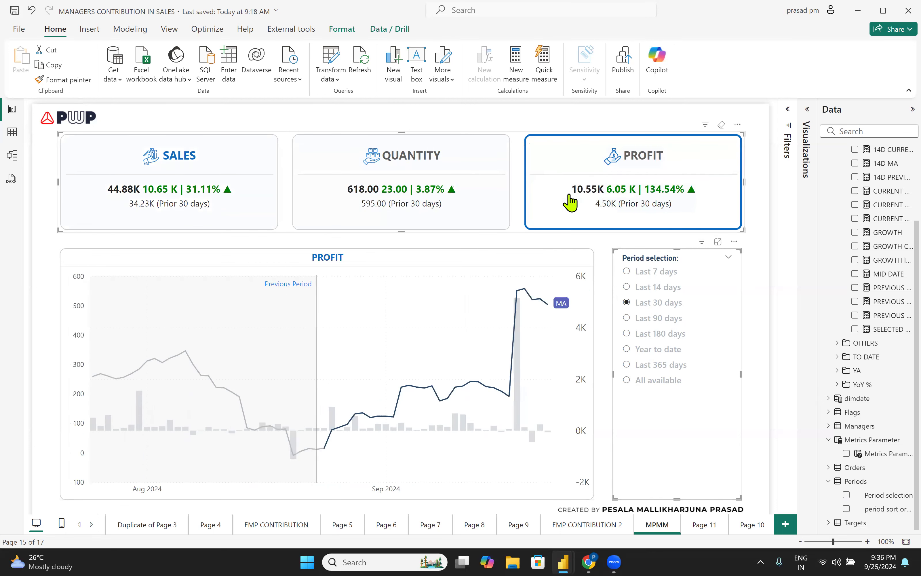
click(425, 212)
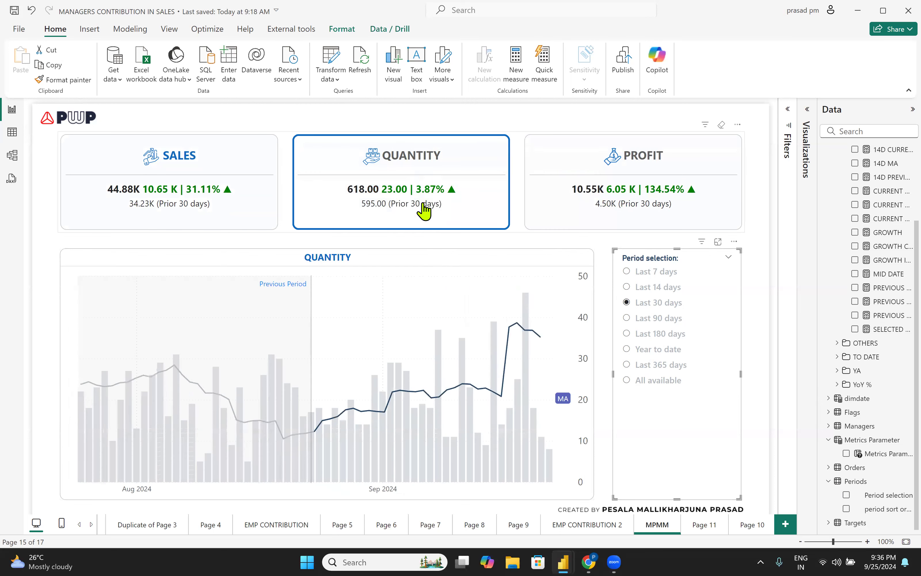
click(228, 200)
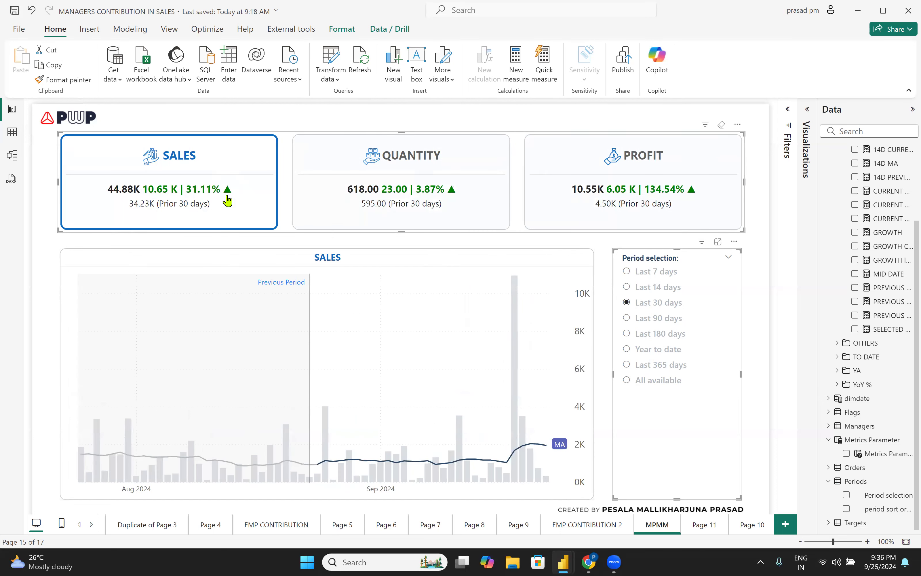
click(293, 122)
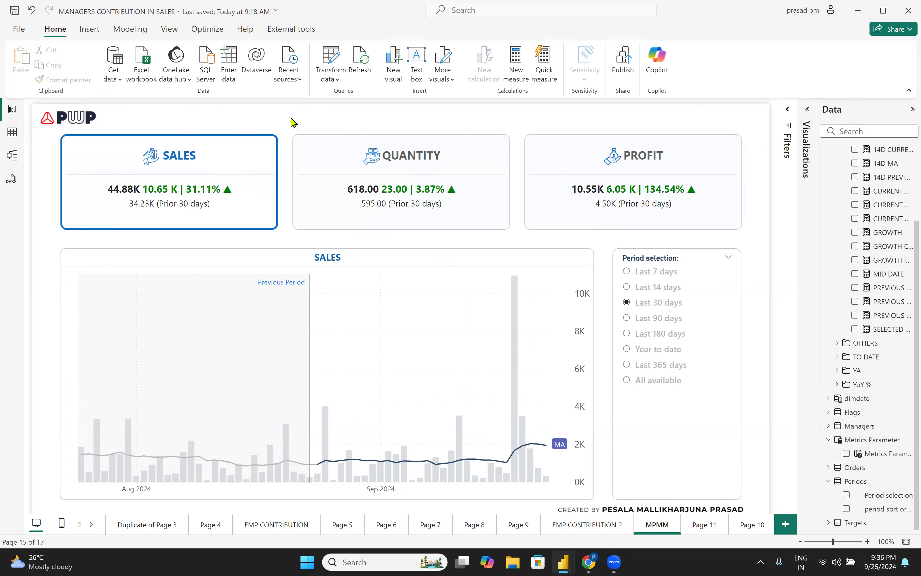
Step: Examine the tables in the data model and the rows of the Periods table
click(12, 156)
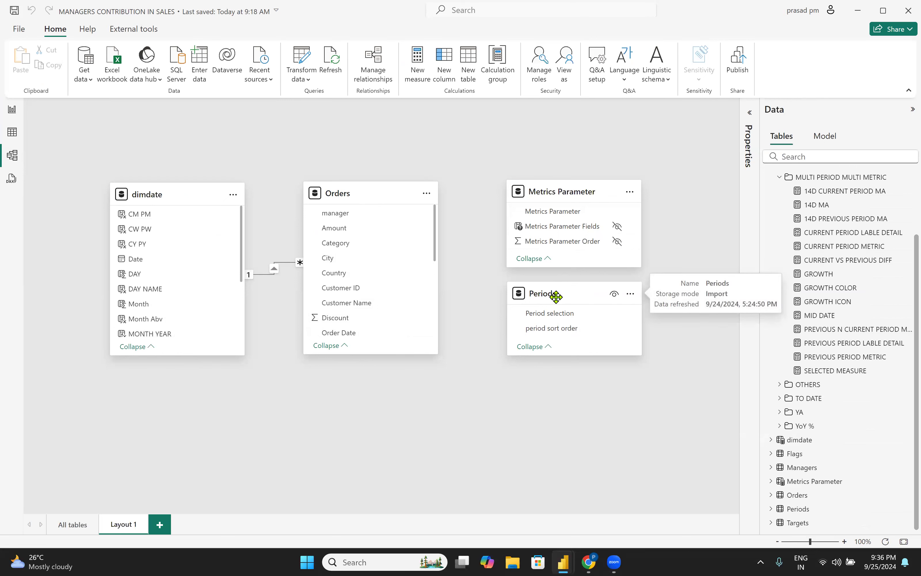
click(13, 134)
scroll(841, 407, down, 3)
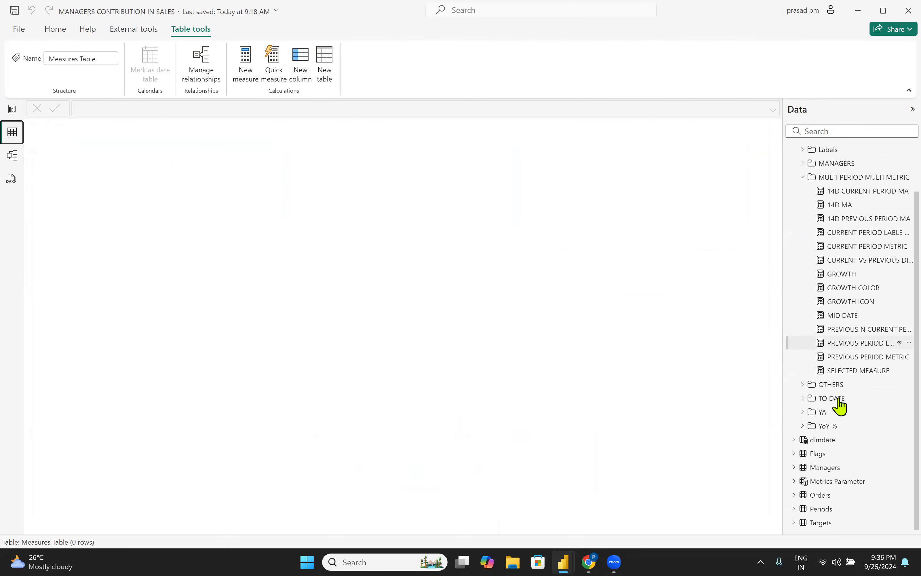
click(822, 510)
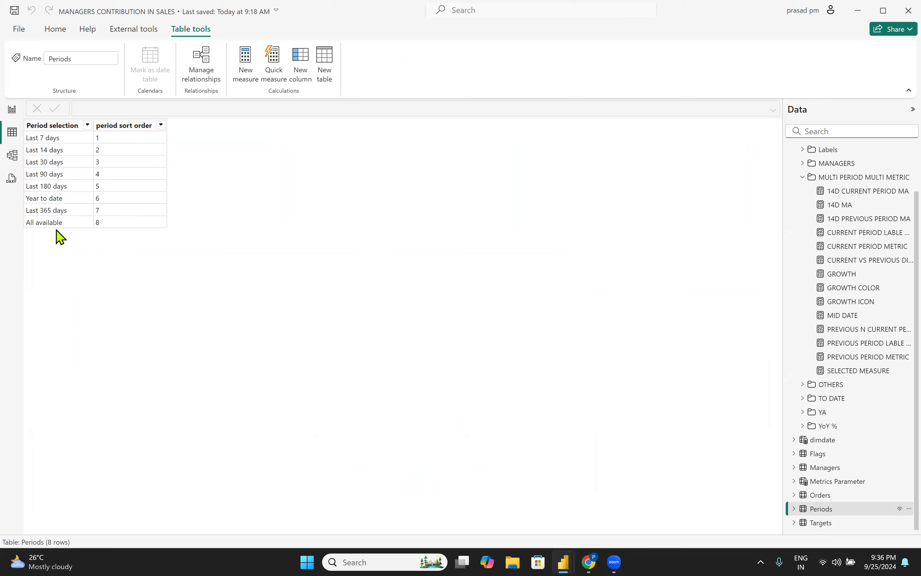
Step: Add a tall slicer on the right side of Page 10 using the Period selection field from the Periods table
click(13, 111)
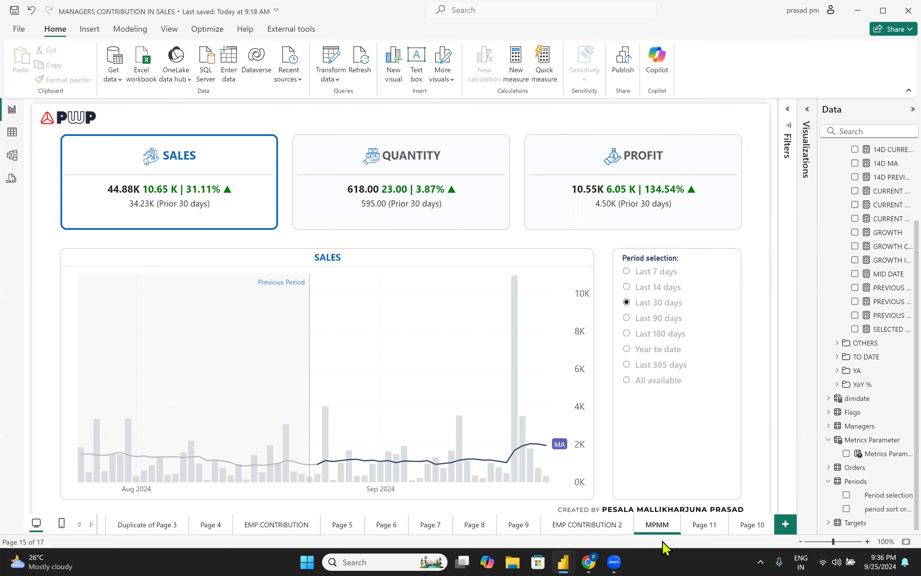
click(752, 525)
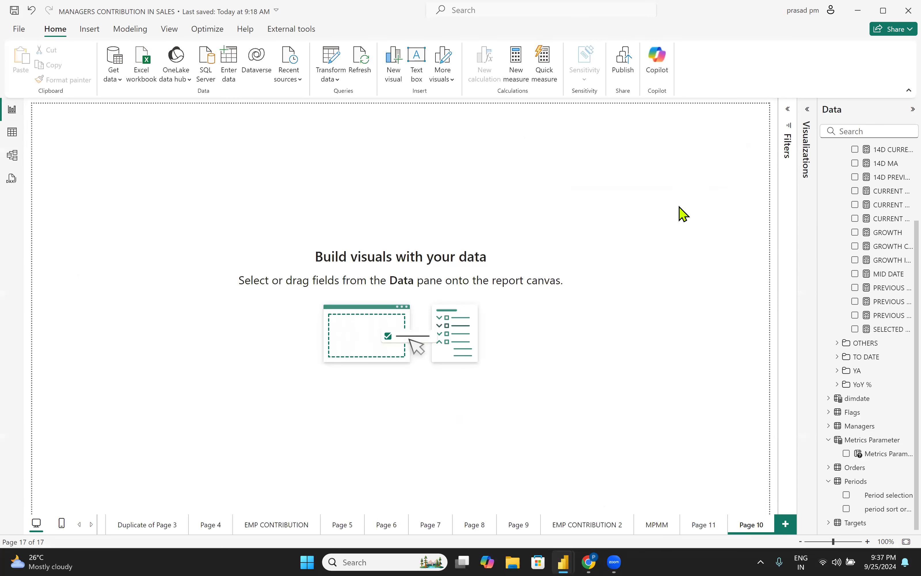
click(808, 114)
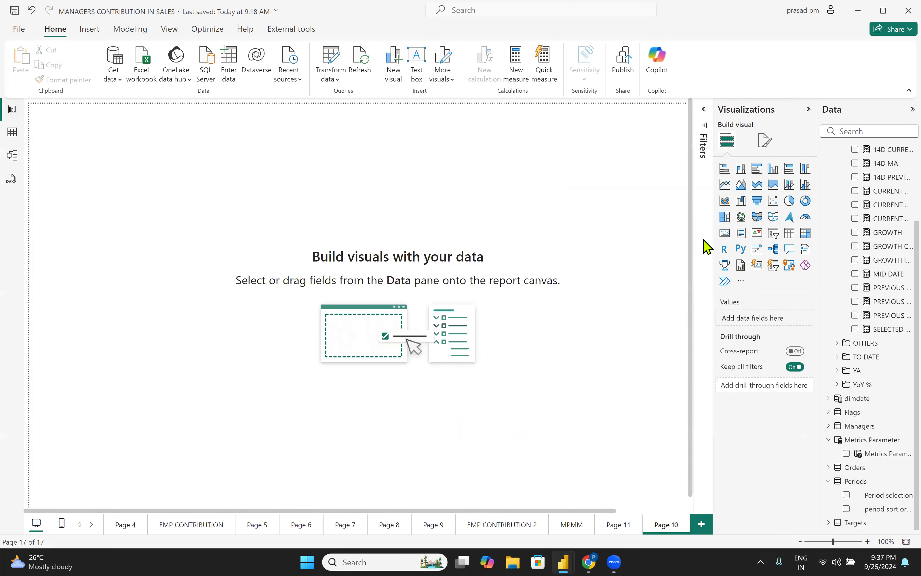
click(773, 232)
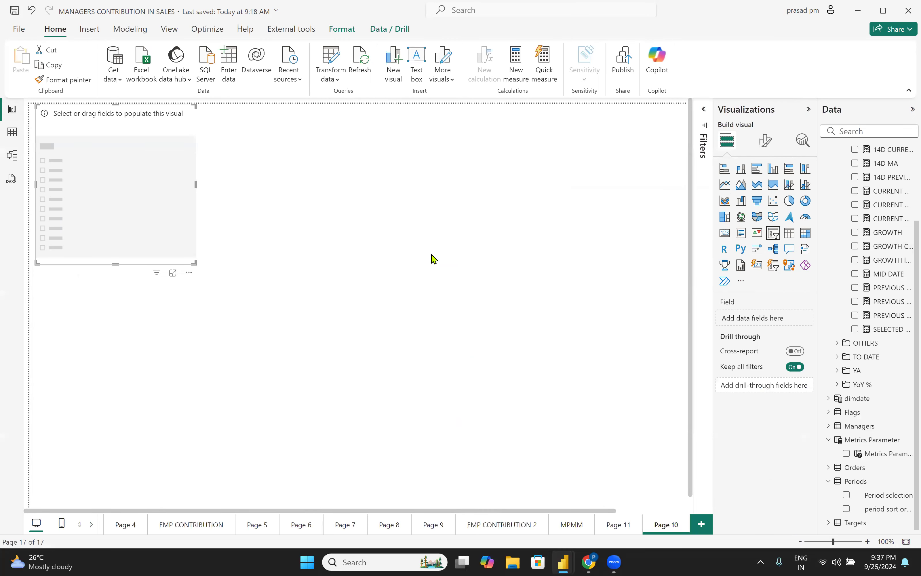
drag(130, 222, 549, 299)
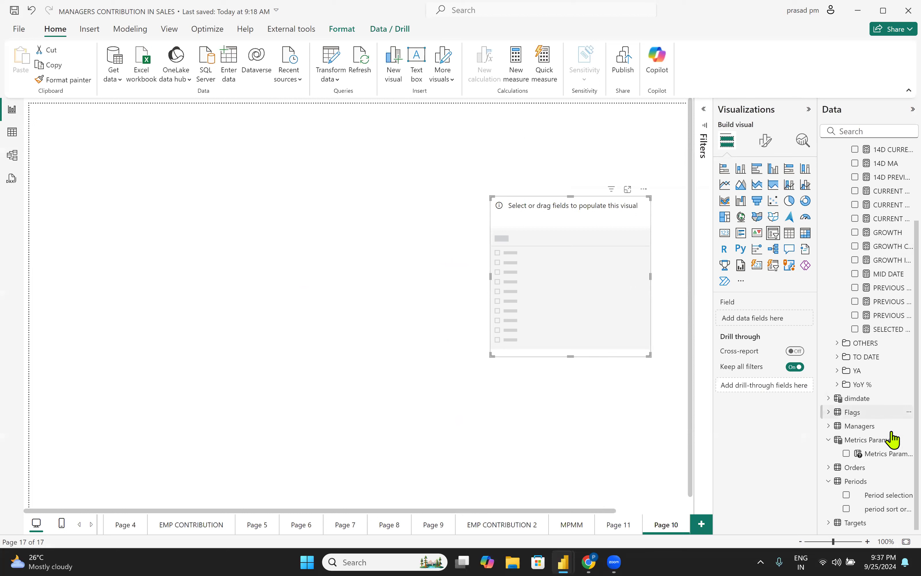
drag(876, 501, 561, 305)
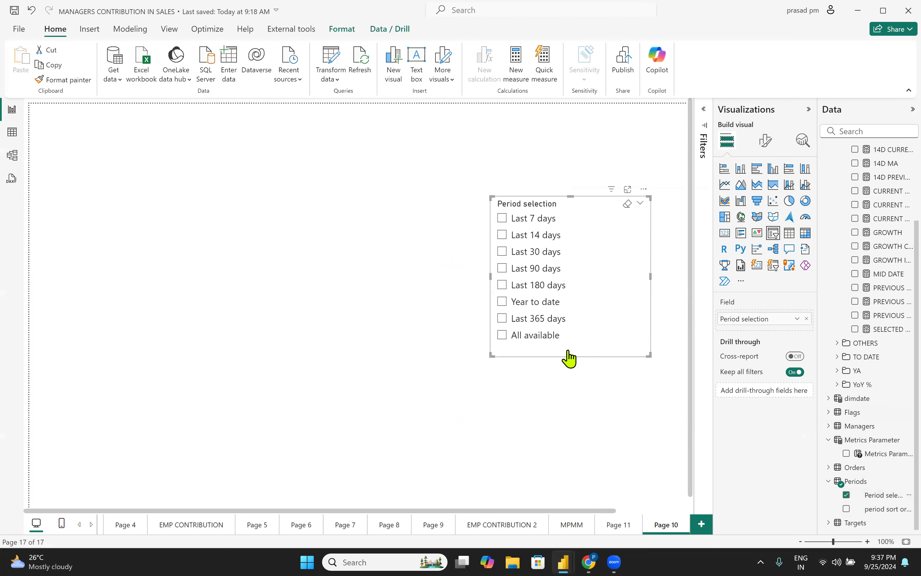
drag(571, 356, 571, 440)
drag(607, 377, 613, 413)
Step: Turn on single select for the Period selection slicer
click(765, 140)
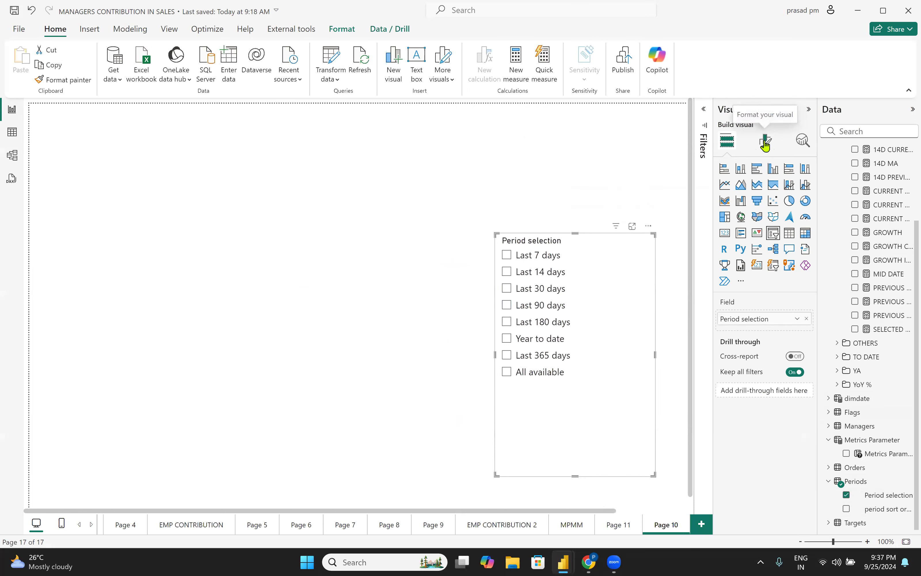
click(726, 220)
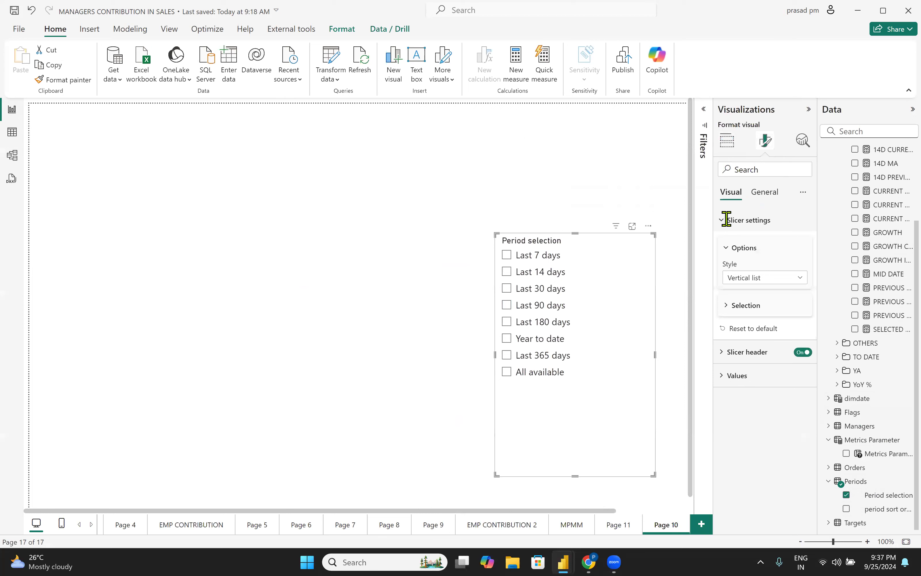
click(724, 306)
click(798, 323)
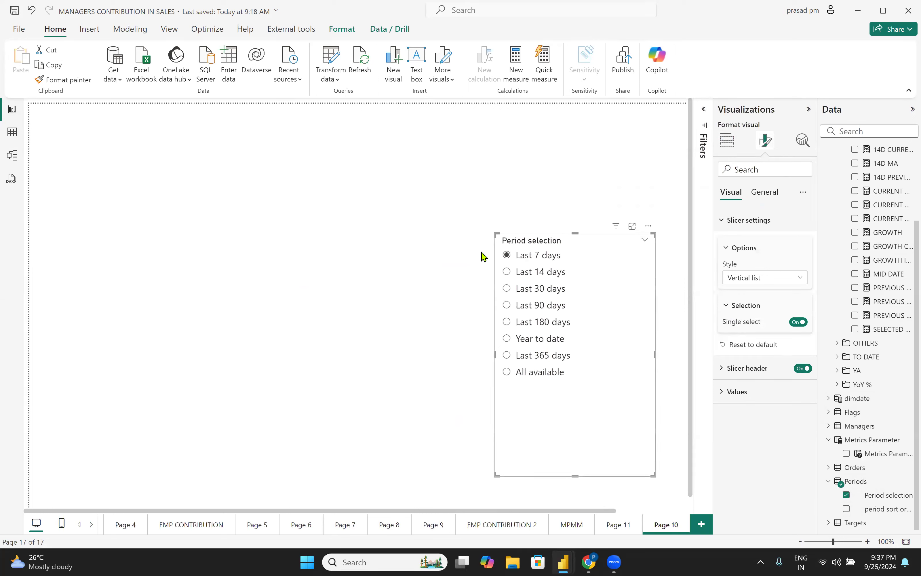
click(397, 265)
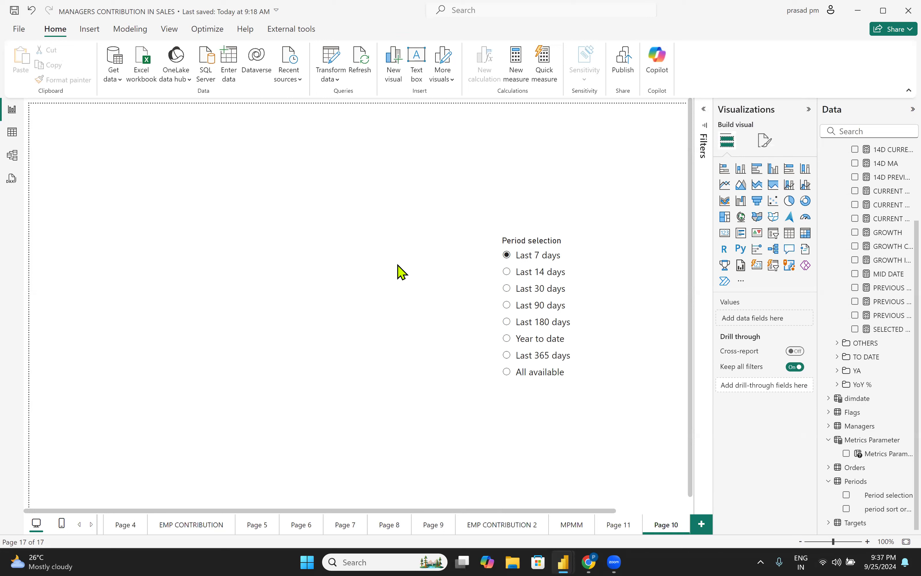
Step: Review the finished layout on the MPMM page and return to Page 10
click(571, 525)
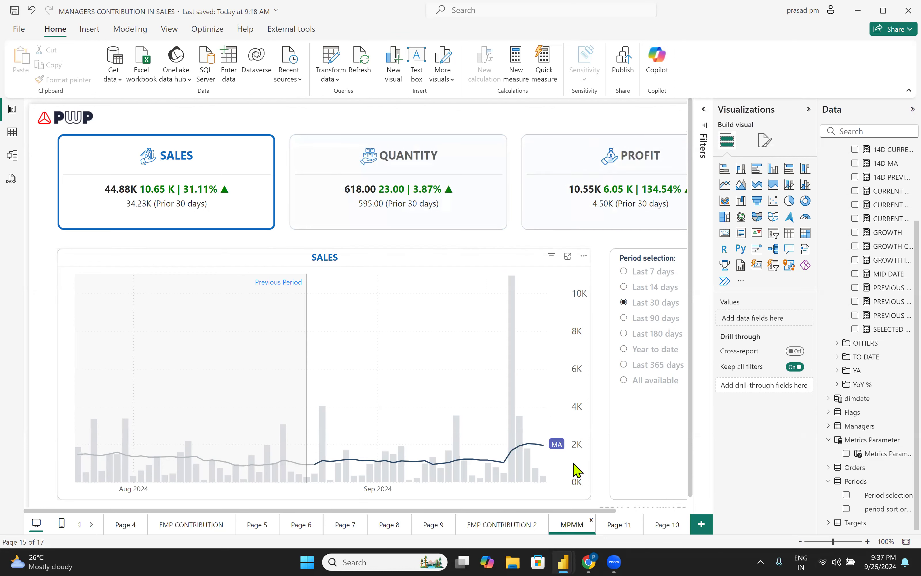
click(667, 525)
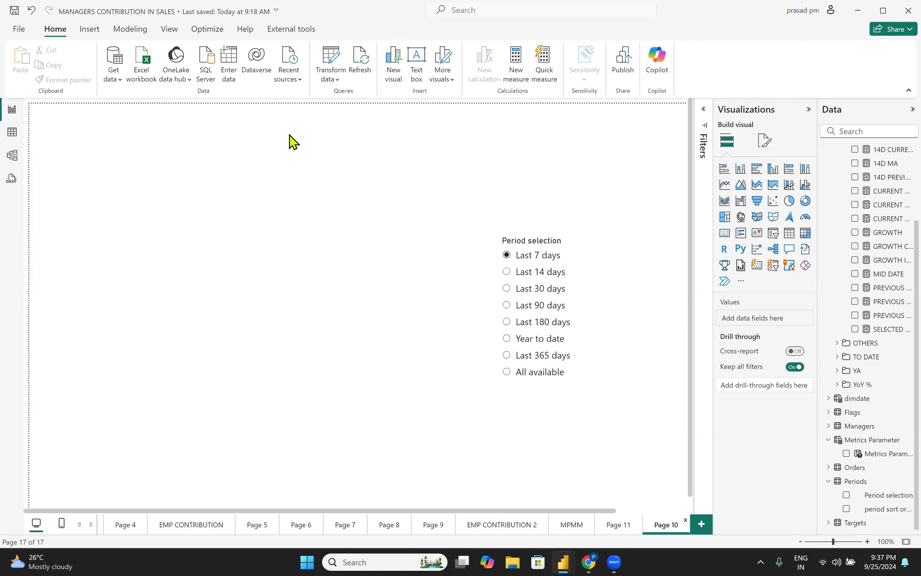
click(130, 30)
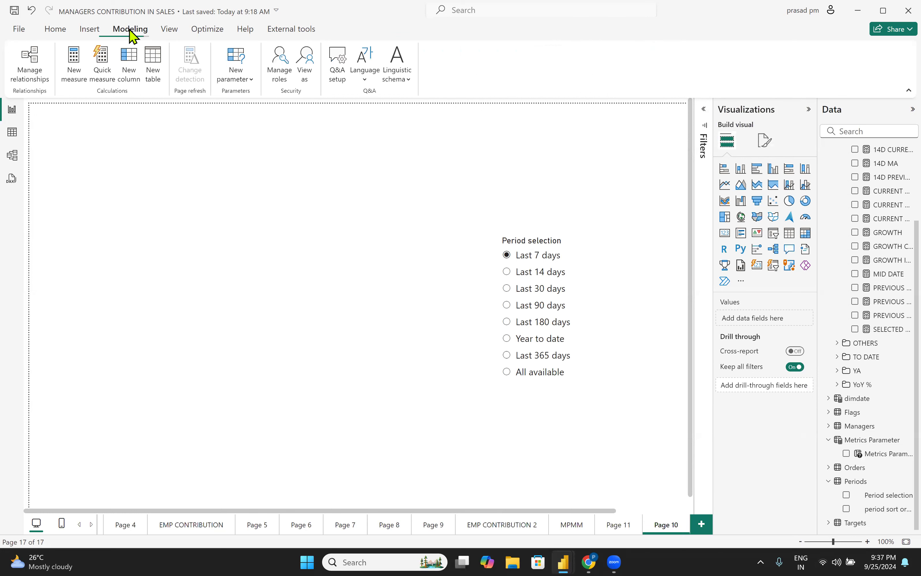
click(244, 81)
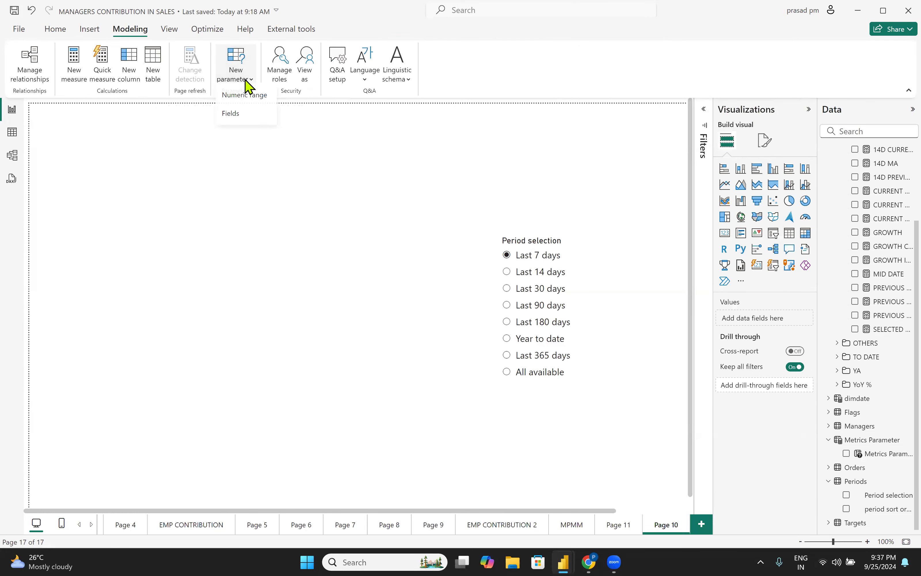
click(233, 118)
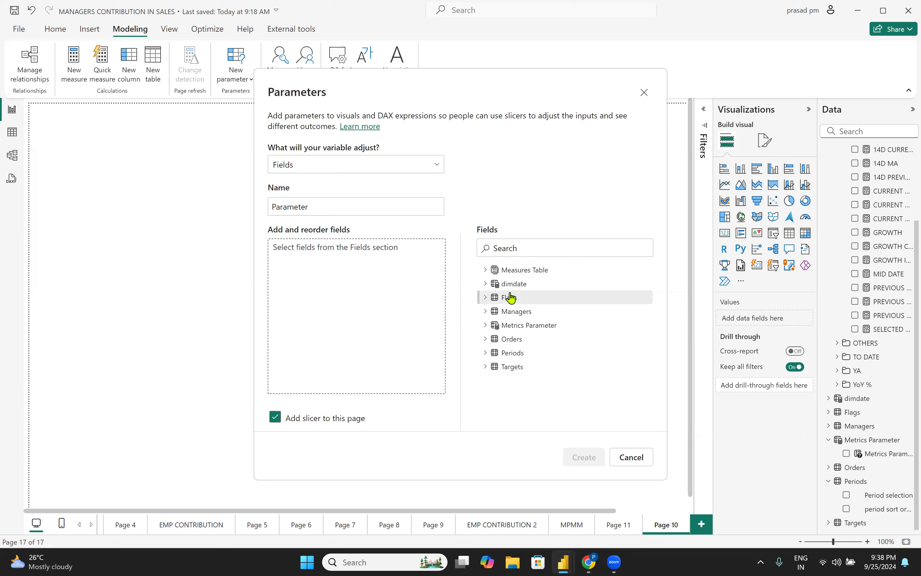
click(485, 270)
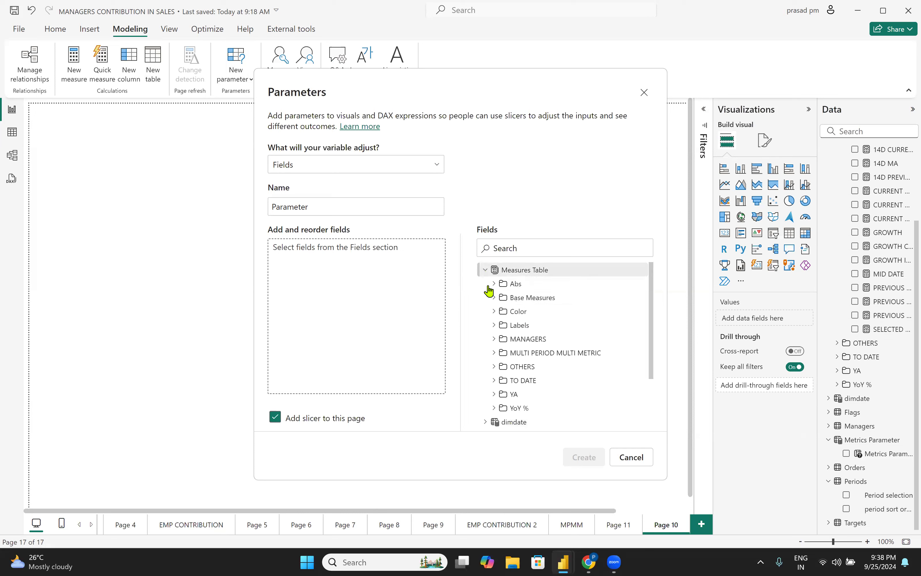
click(494, 298)
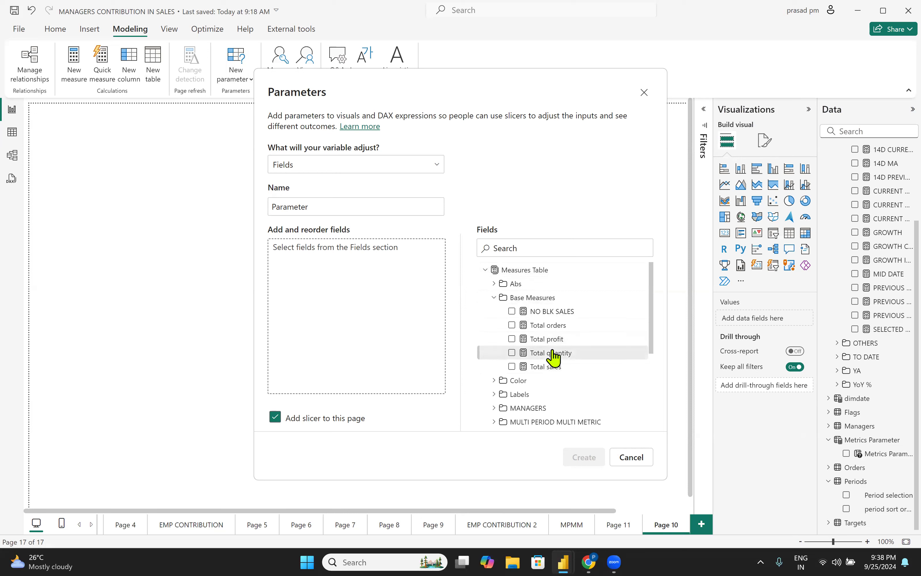
click(512, 366)
click(512, 352)
click(512, 339)
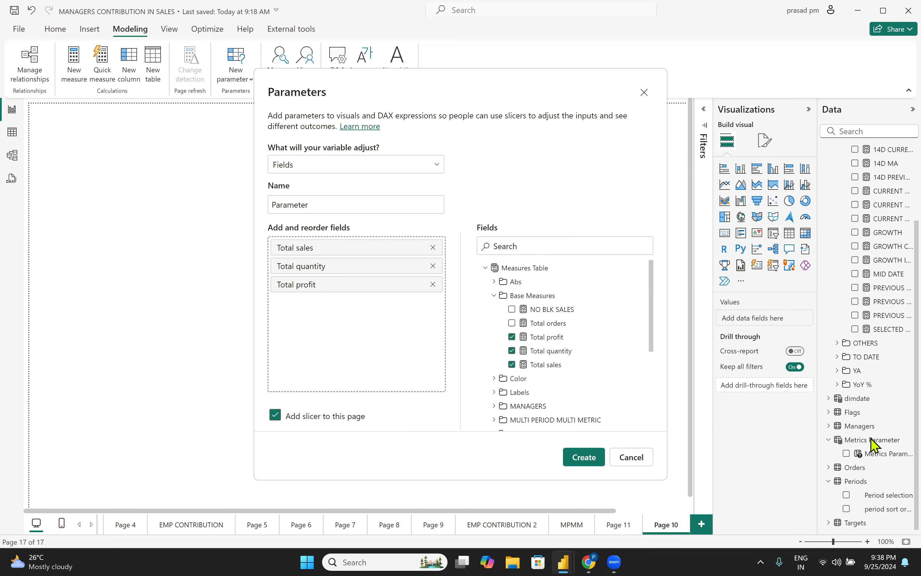
click(633, 459)
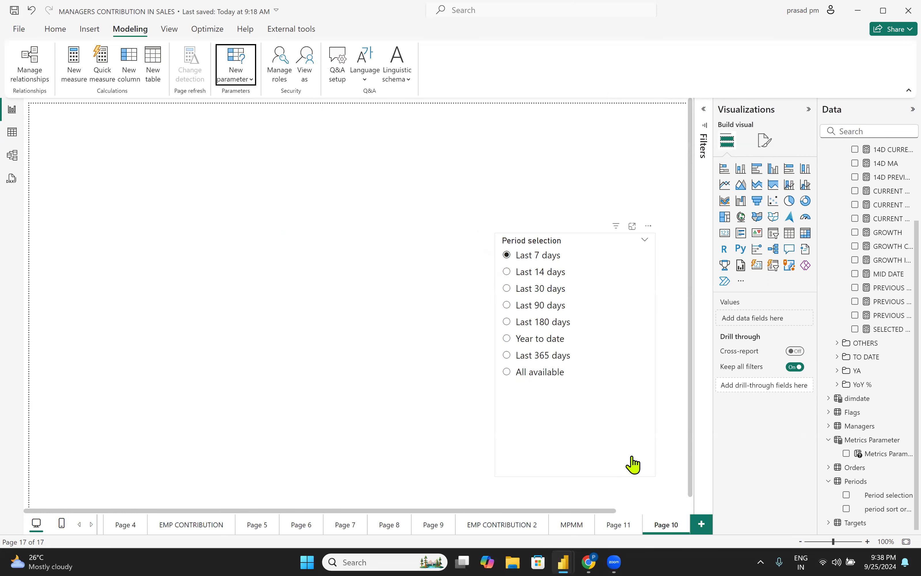
Step: Examine the Metrics Parameter table's rows and DAX definition, collapse the Measures Table list, and return to the report page
click(12, 132)
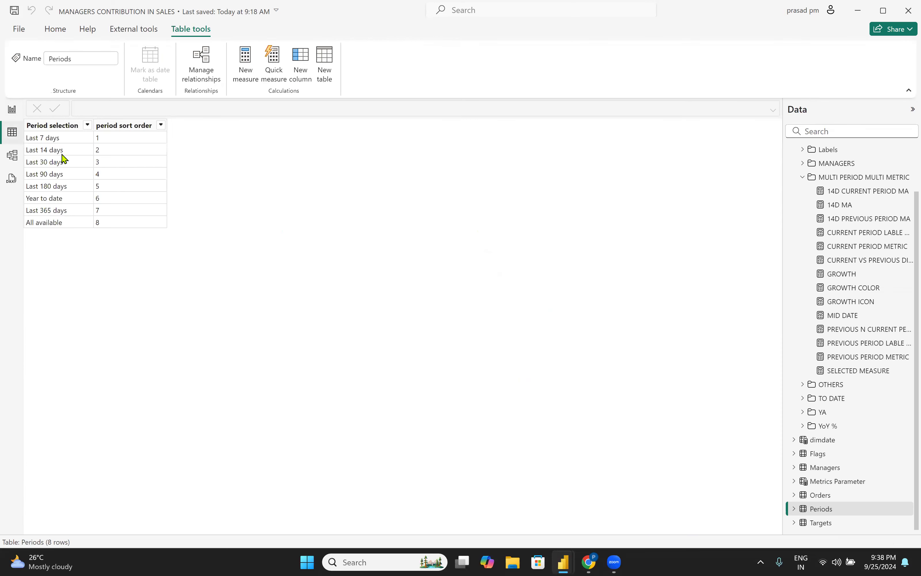
click(831, 482)
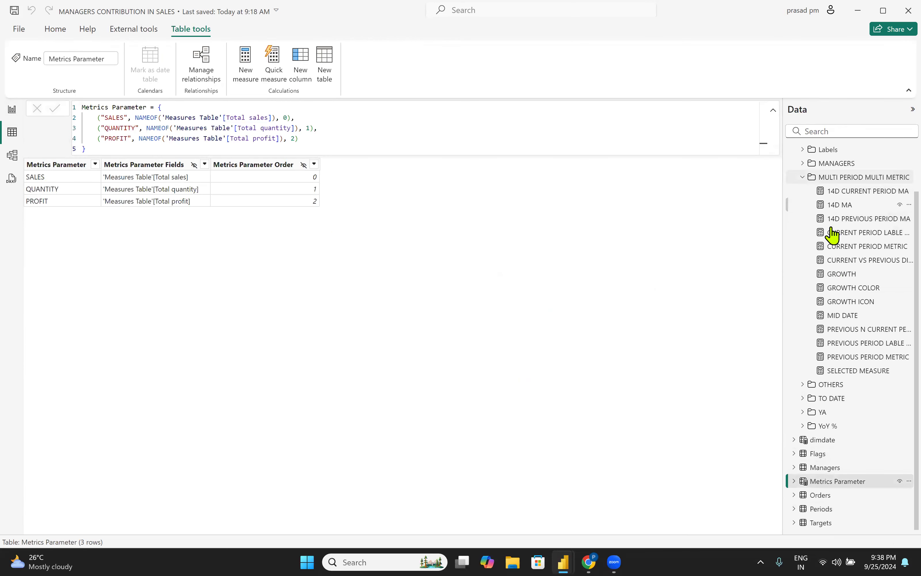
scroll(804, 232, up, 2)
click(797, 151)
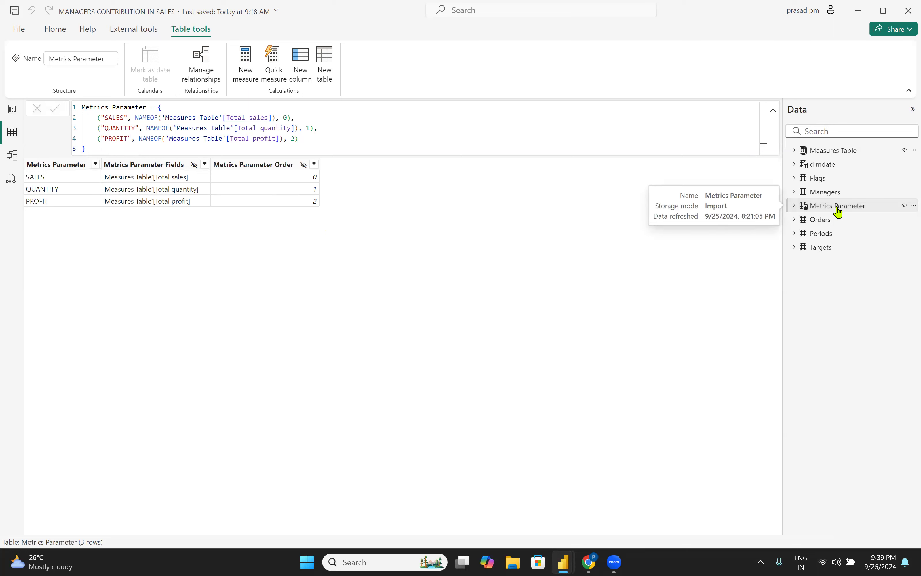
click(11, 111)
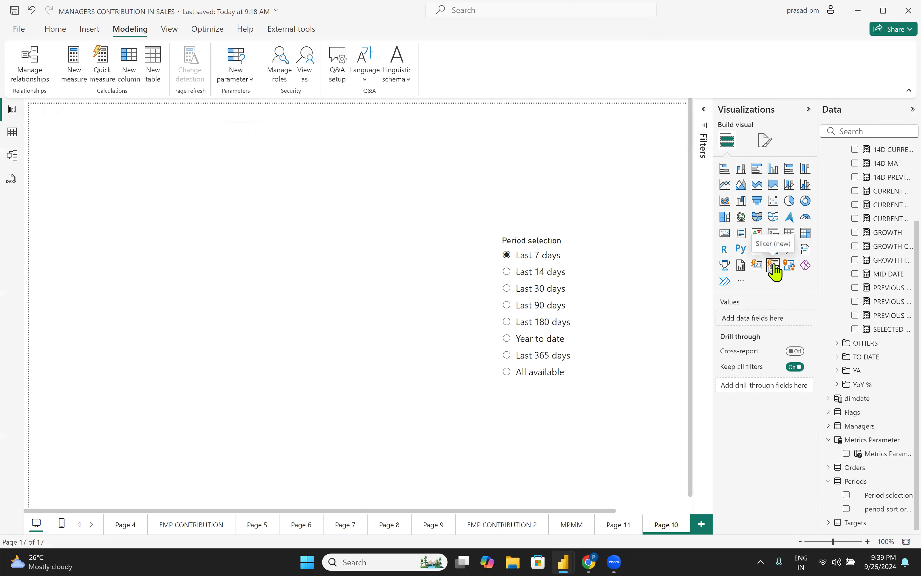
Step: Add a new-style slicer across the top of Page 10 showing the Metrics Parameter field, stretched into a wide, short strip above the period slicer
click(774, 270)
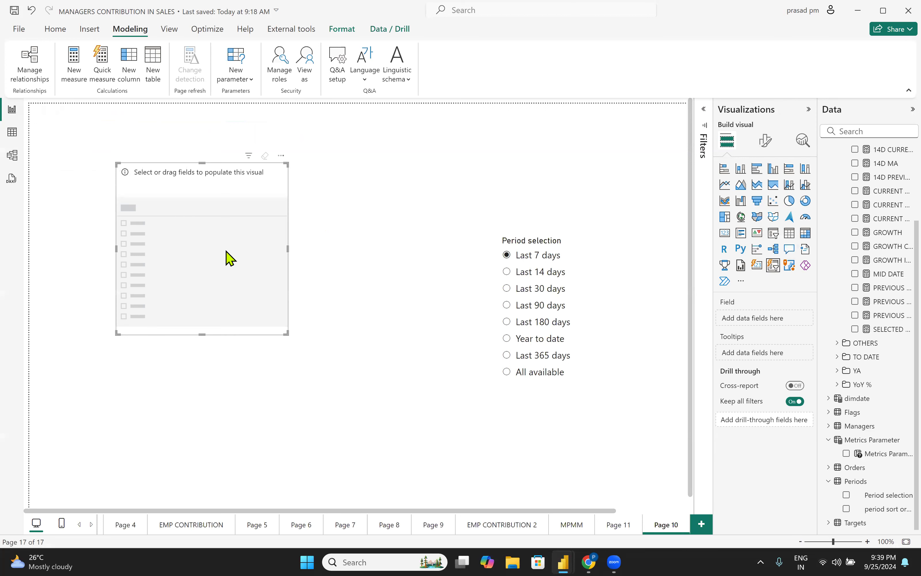
drag(225, 257, 196, 204)
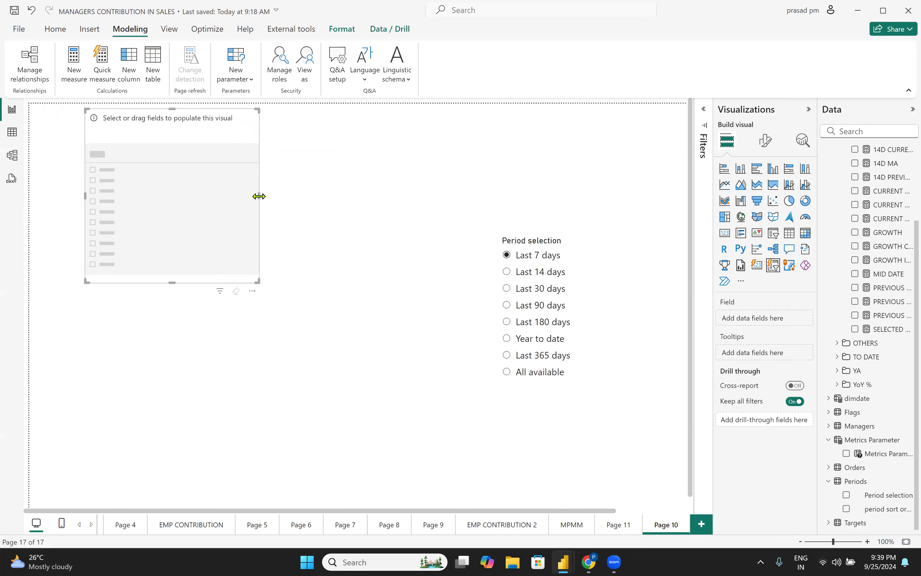
drag(259, 196, 542, 201)
drag(316, 283, 334, 199)
drag(875, 453, 300, 164)
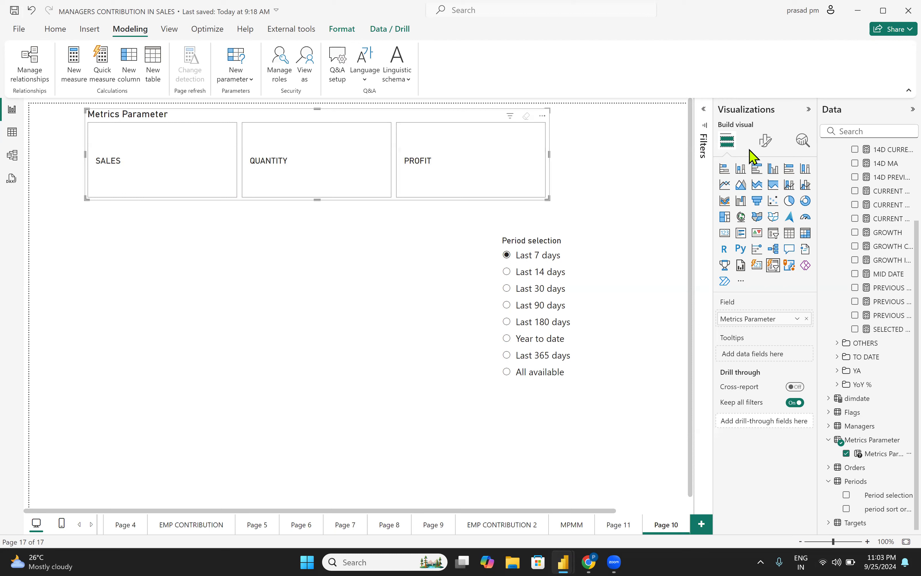
Step: Turn on forced selection for the Metrics Parameter slicer
click(766, 147)
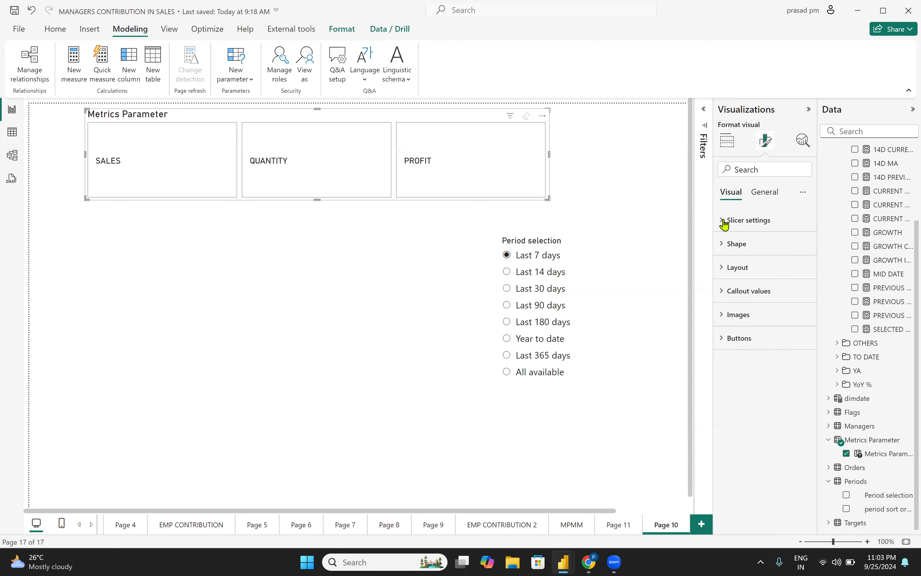
click(727, 220)
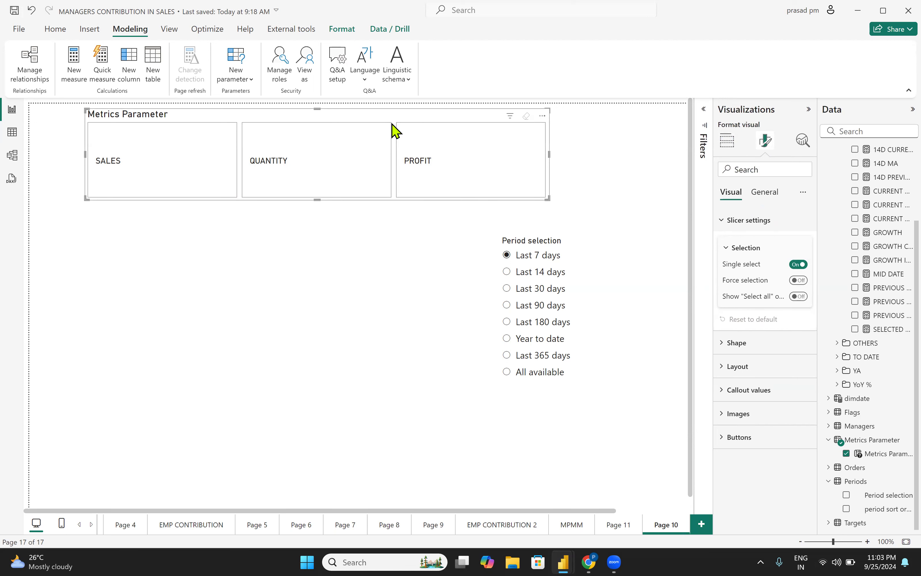
click(798, 280)
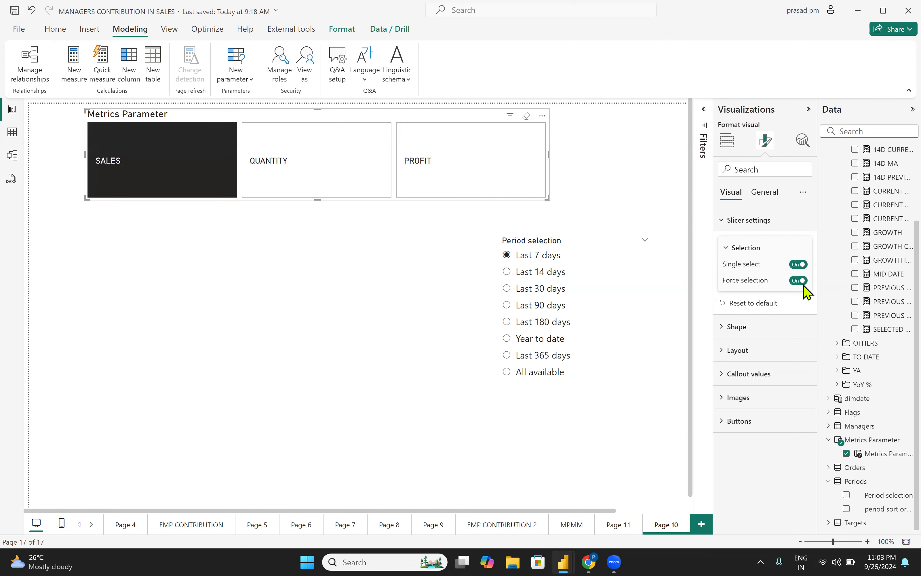
Step: Change the metrics slicer's button shape to Rounded Rectangle with 10 px rounded corners
click(721, 327)
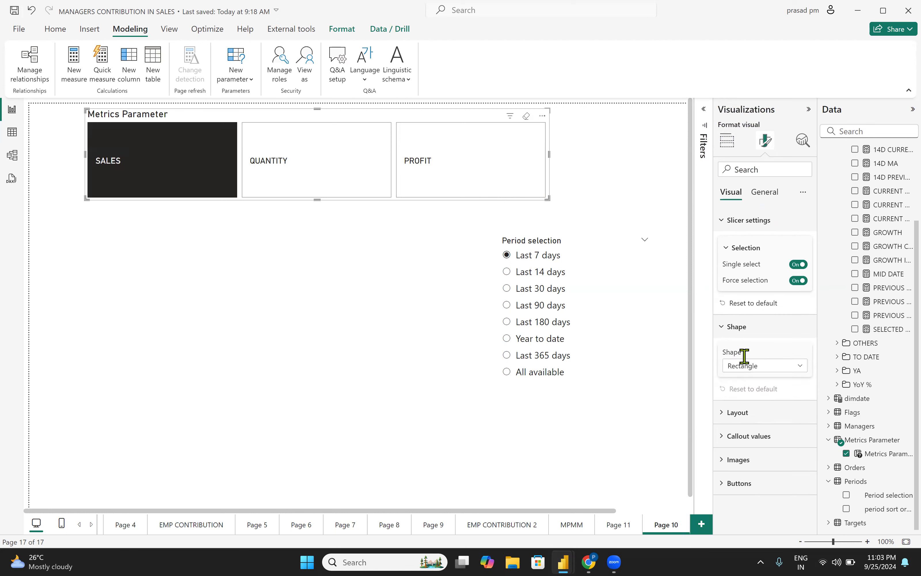
click(765, 366)
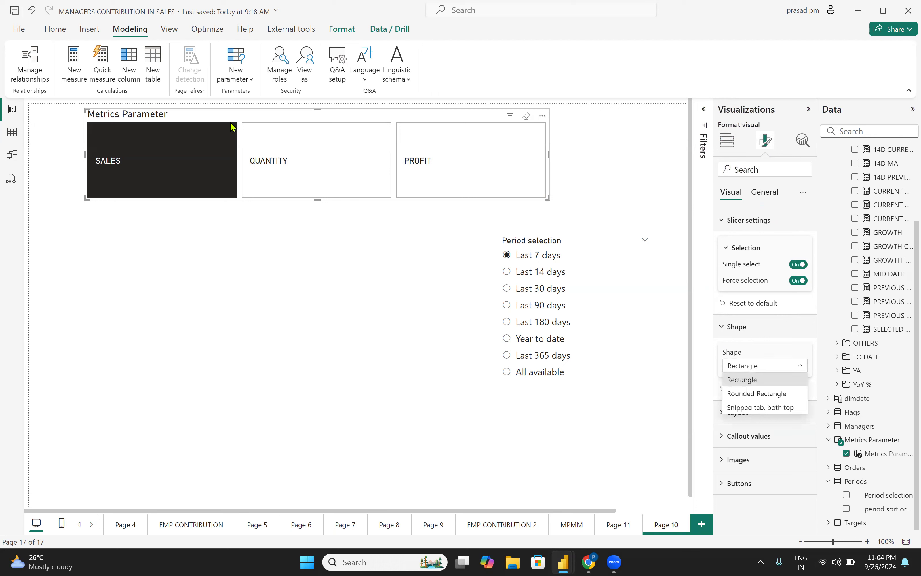
click(746, 393)
click(724, 401)
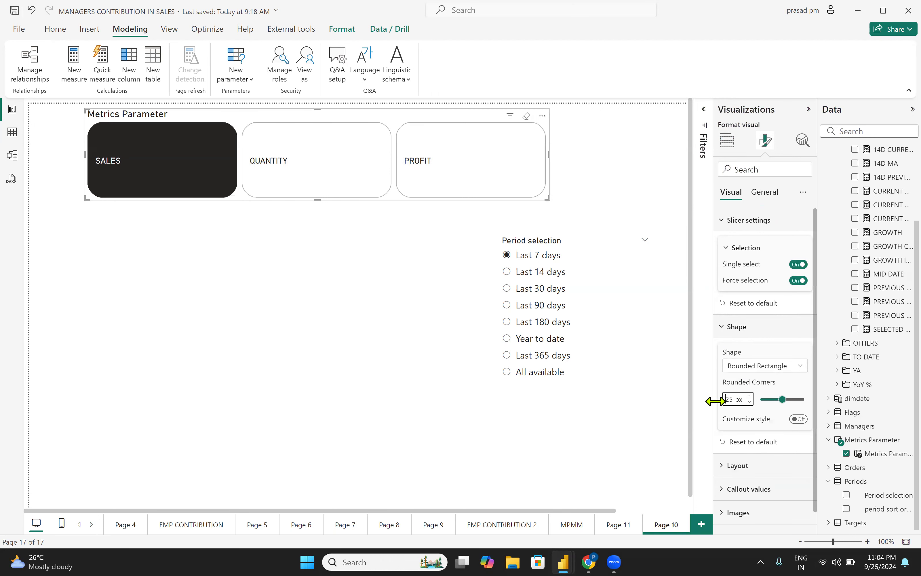
drag(725, 400, 731, 401)
text(10)
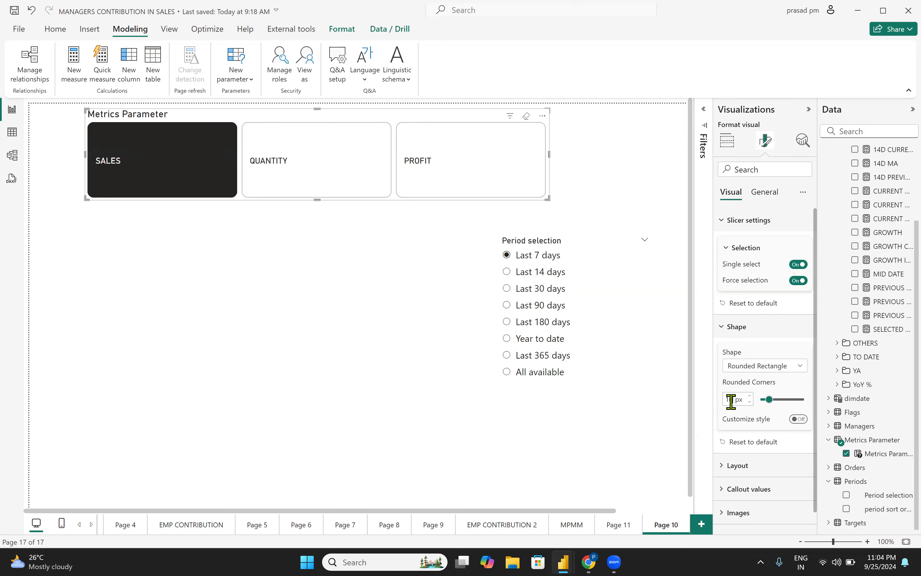
key(BackSpace)
text(5)
text(0)
Step: Arrange the metrics slicer's buttons in a single row with 15 px of space between them
click(727, 465)
scroll(746, 468, down, 5)
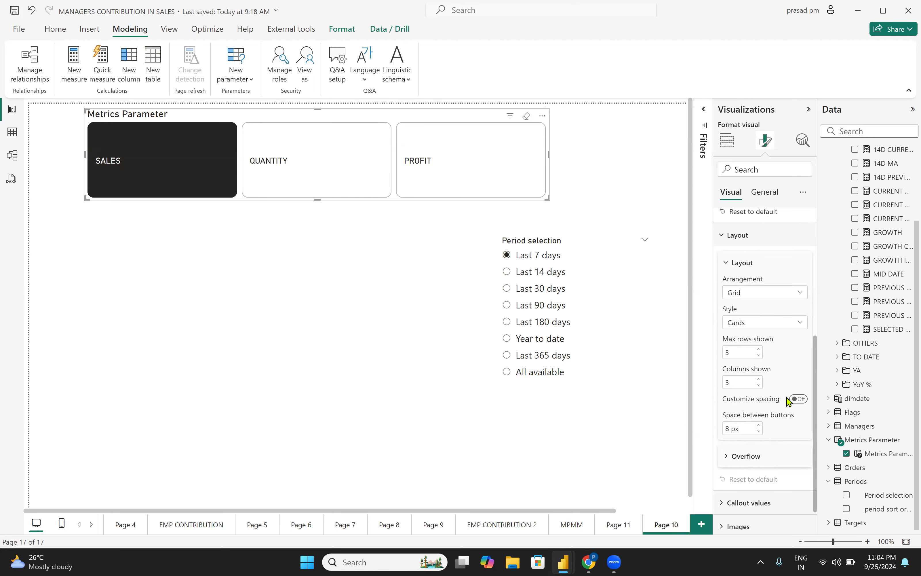
click(742, 293)
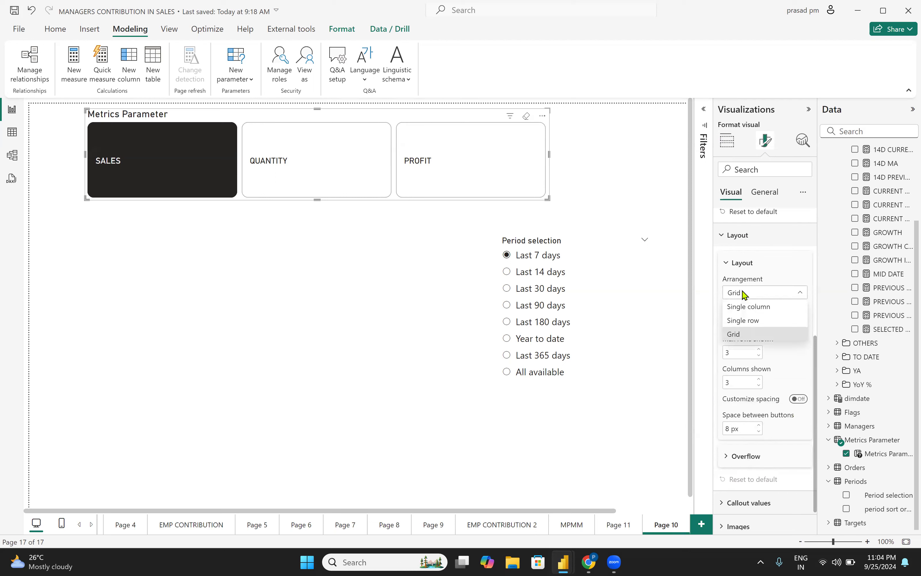
click(749, 322)
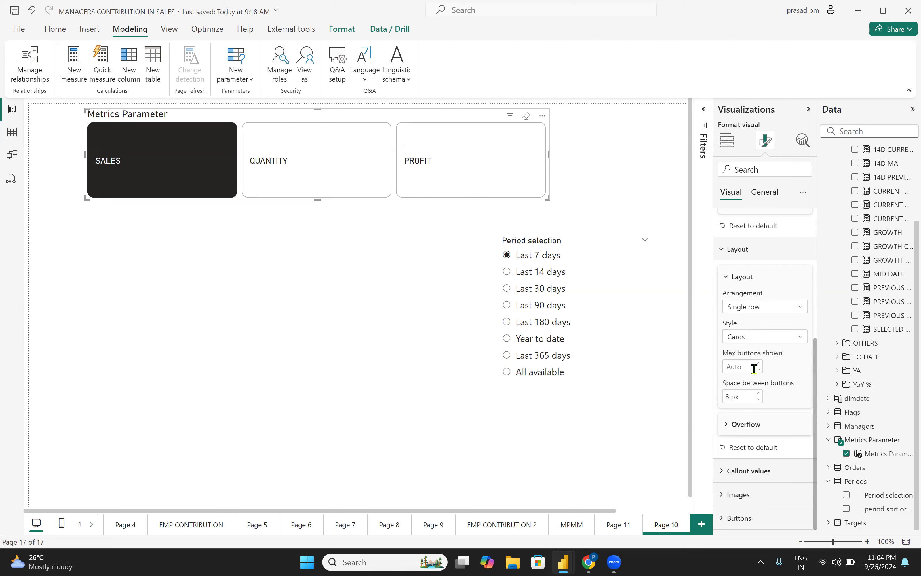
click(727, 395)
text(15)
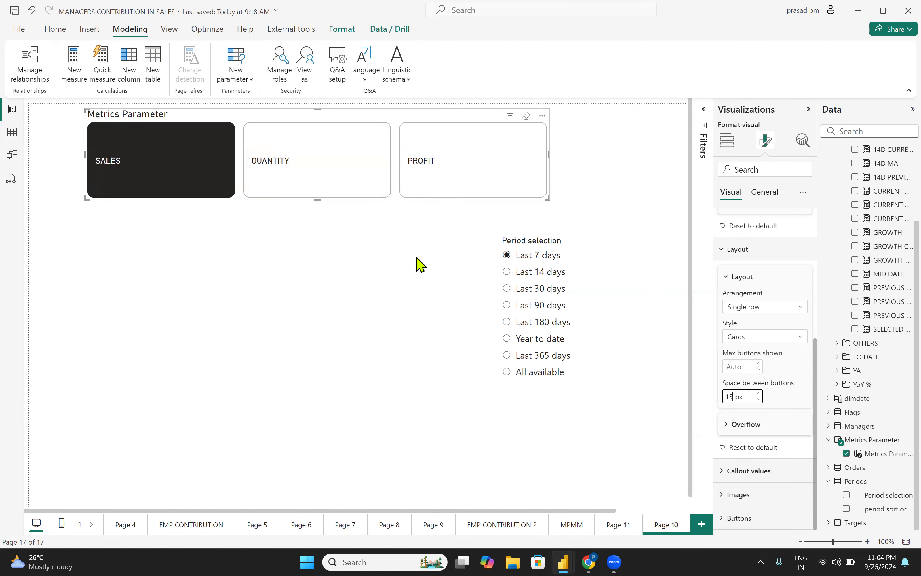
click(722, 251)
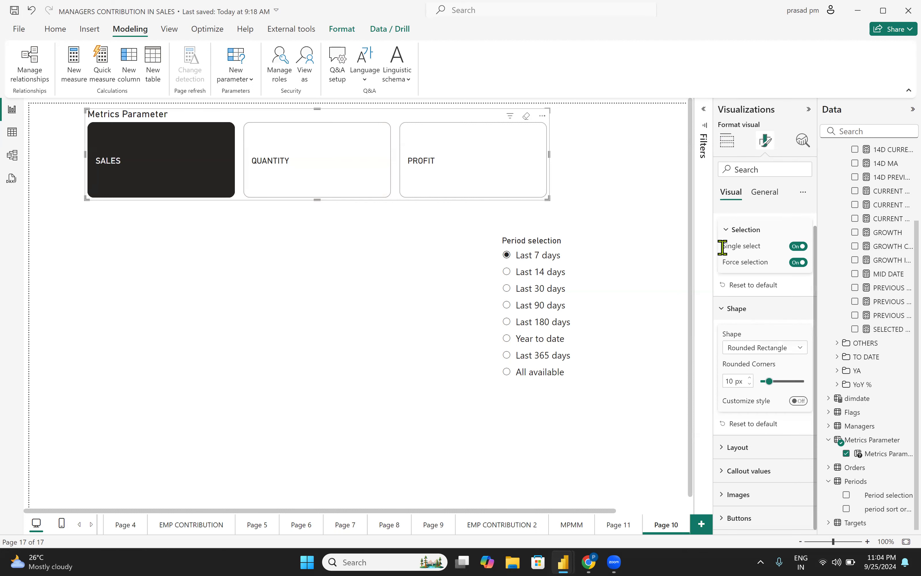
click(724, 318)
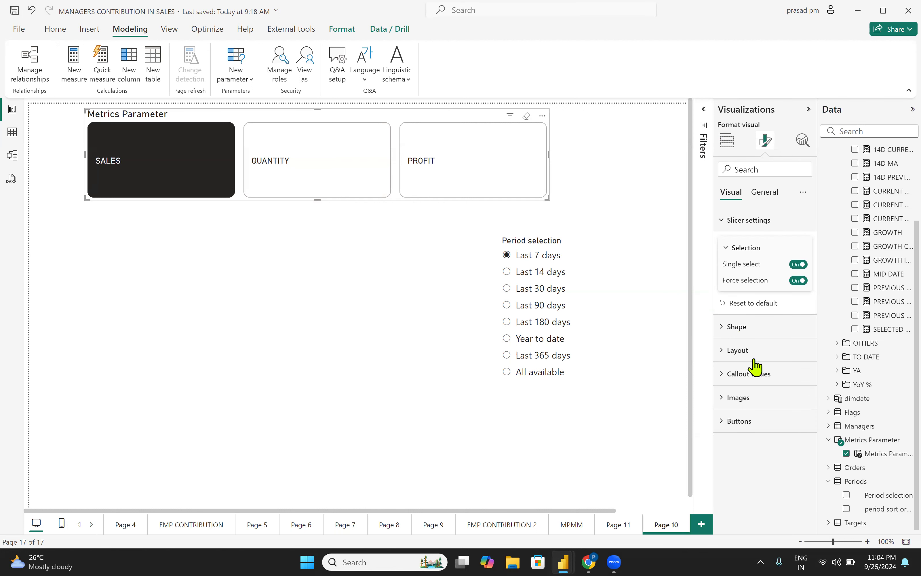
Step: Turn off the callout values on the metrics slicer so its buttons carry no text
click(722, 381)
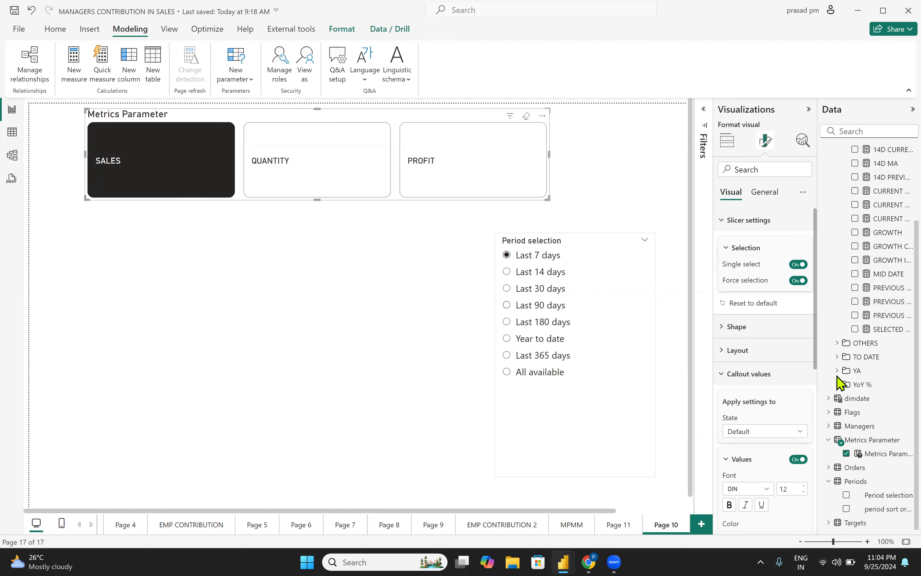
scroll(791, 404, down, 3)
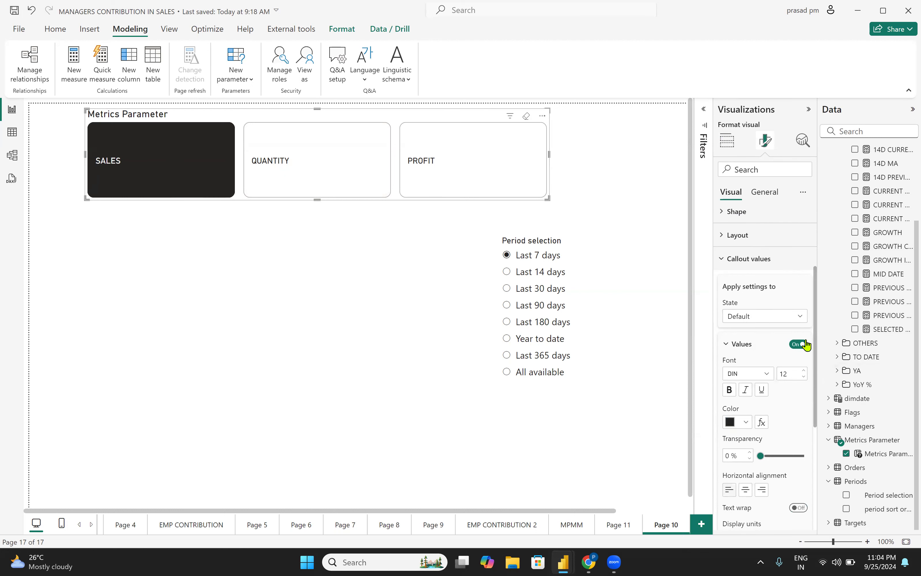
click(798, 344)
scroll(771, 357, down, 2)
scroll(771, 356, down, 2)
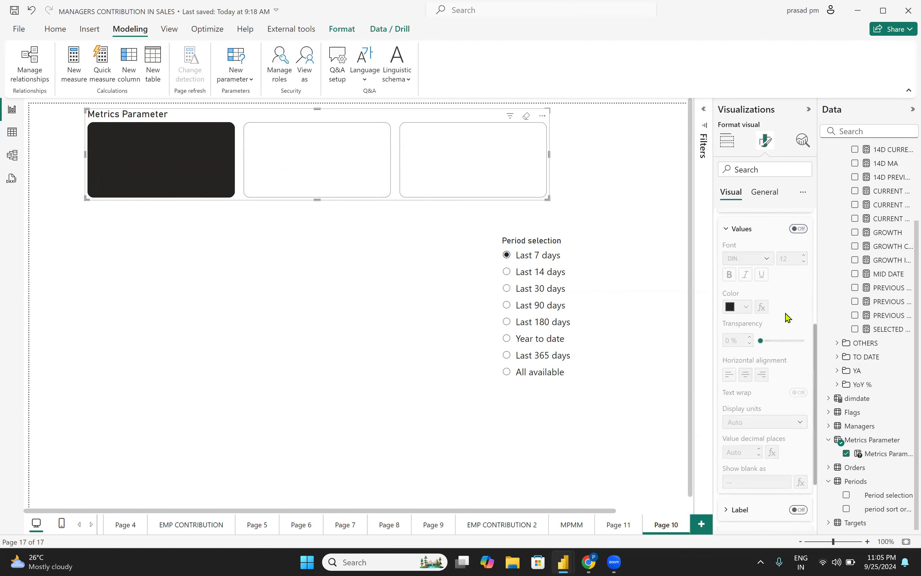
scroll(799, 417, down, 3)
scroll(778, 369, up, 4)
scroll(767, 316, up, 2)
Step: Examine the metrics slicer's callout value settings for the Selected state and its image settings
click(749, 283)
click(750, 340)
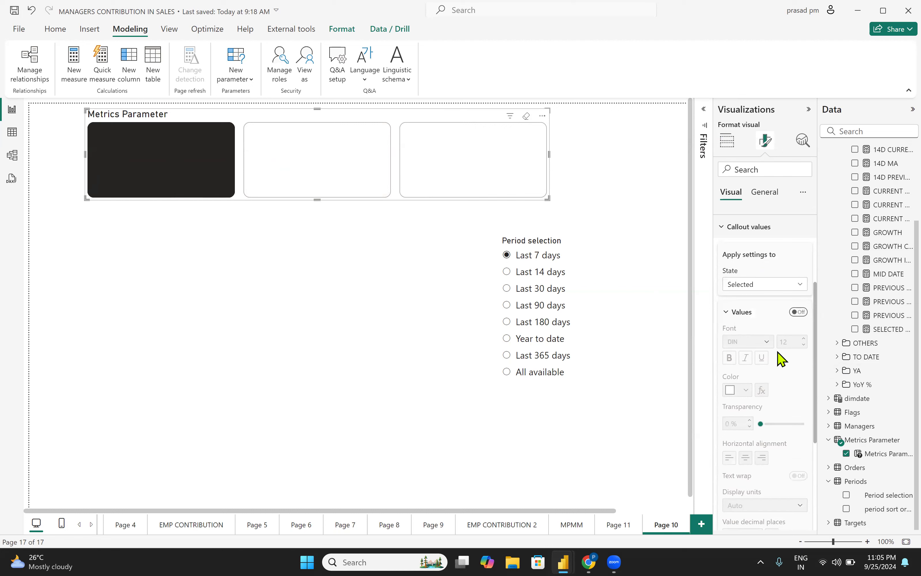
scroll(778, 350, down, 4)
scroll(773, 349, up, 4)
click(723, 229)
click(724, 402)
scroll(774, 451, down, 5)
scroll(775, 453, down, 1)
scroll(771, 443, up, 5)
click(721, 252)
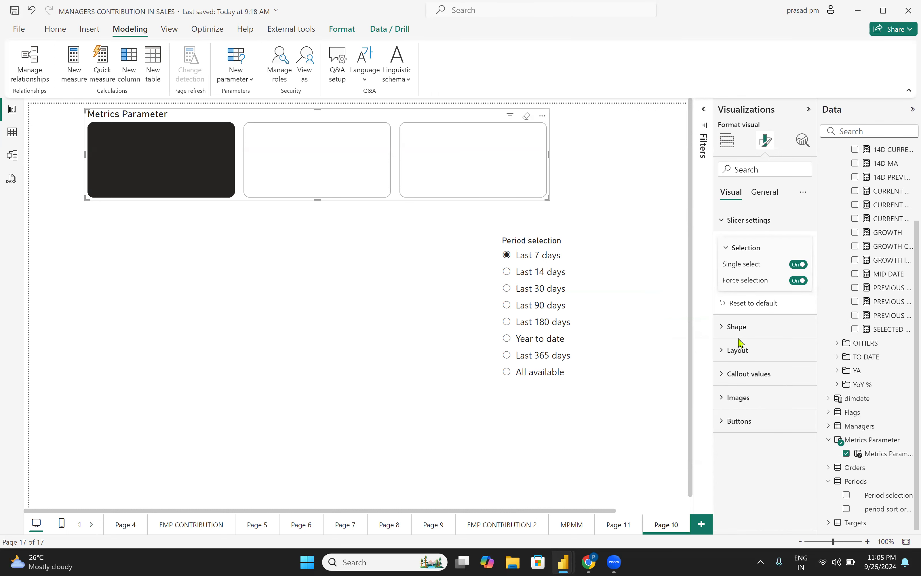
Step: Set the border colour of the metrics slicer's buttons in the Default state to light grey
click(724, 422)
scroll(778, 419, down, 5)
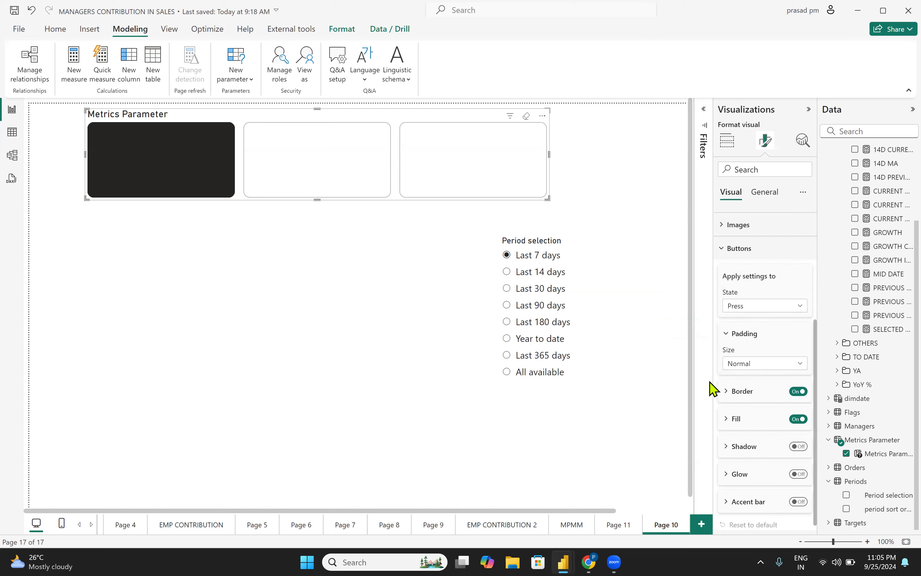
click(748, 308)
click(746, 321)
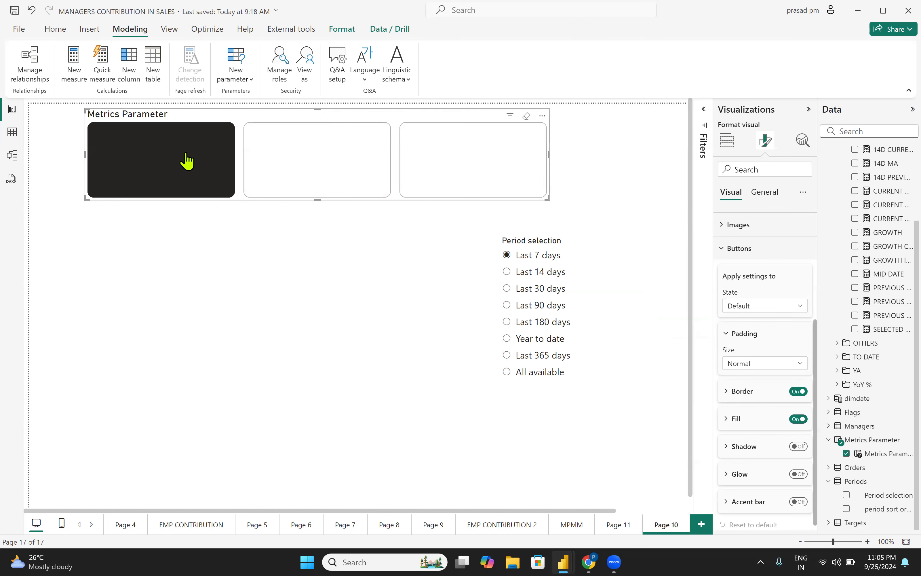
click(727, 392)
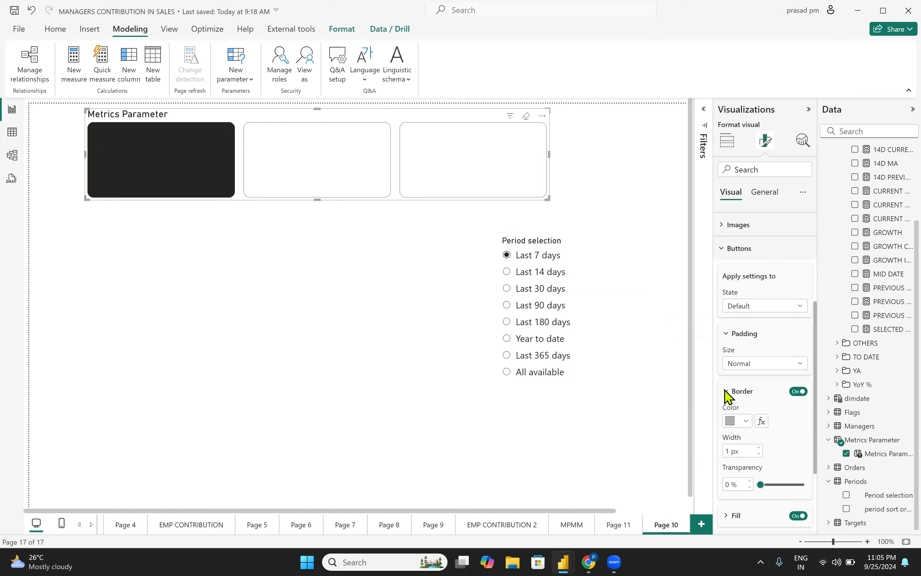
click(730, 420)
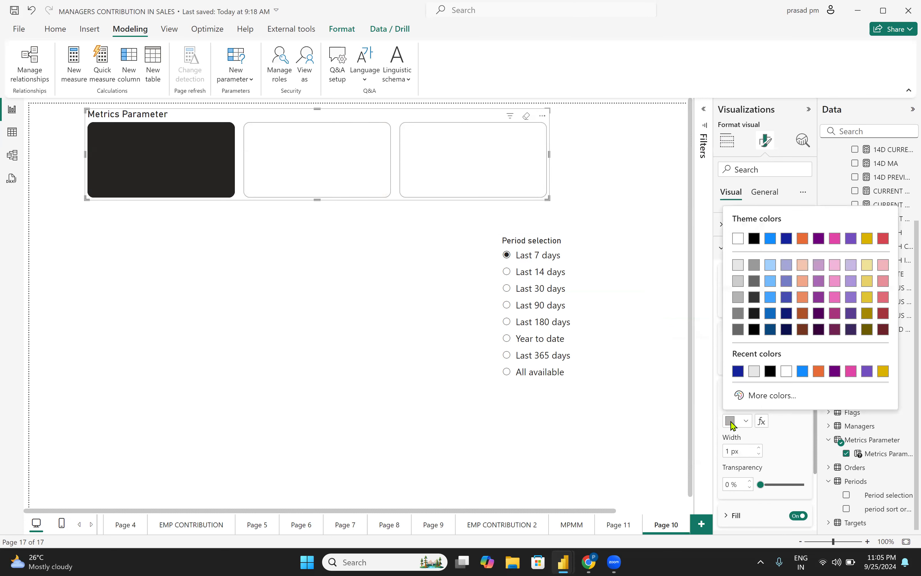
click(777, 428)
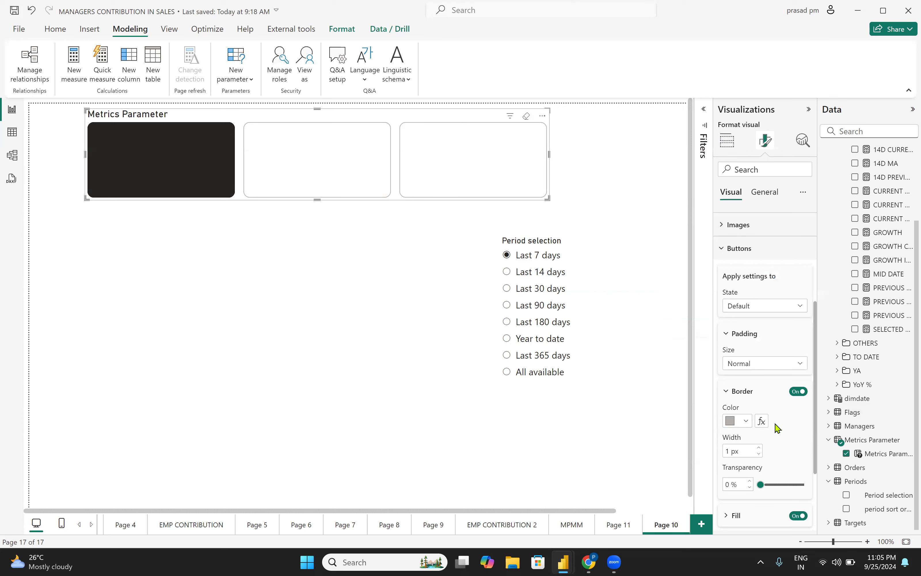
click(730, 421)
click(740, 264)
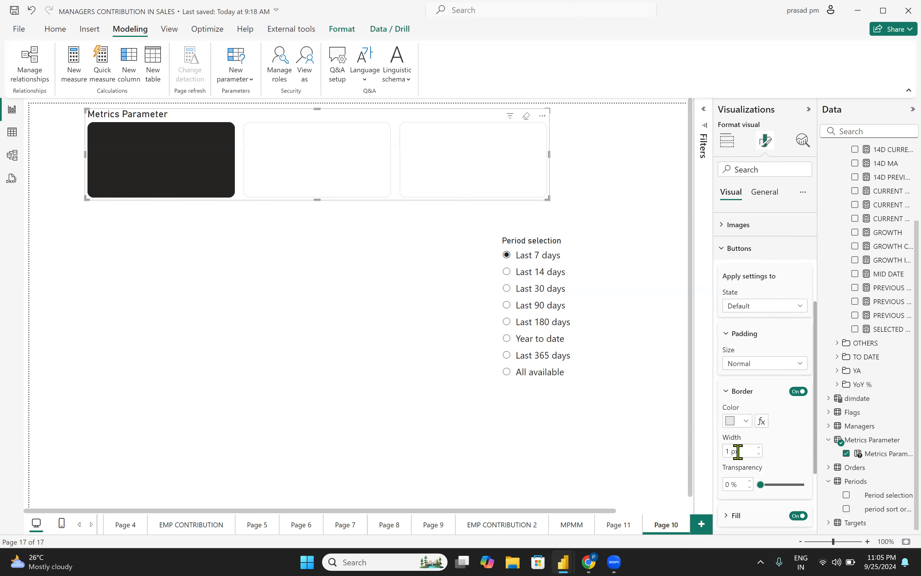
Step: Fill the metrics slicer's Default-state buttons with dark blue at 98% transparency
scroll(771, 449, down, 3)
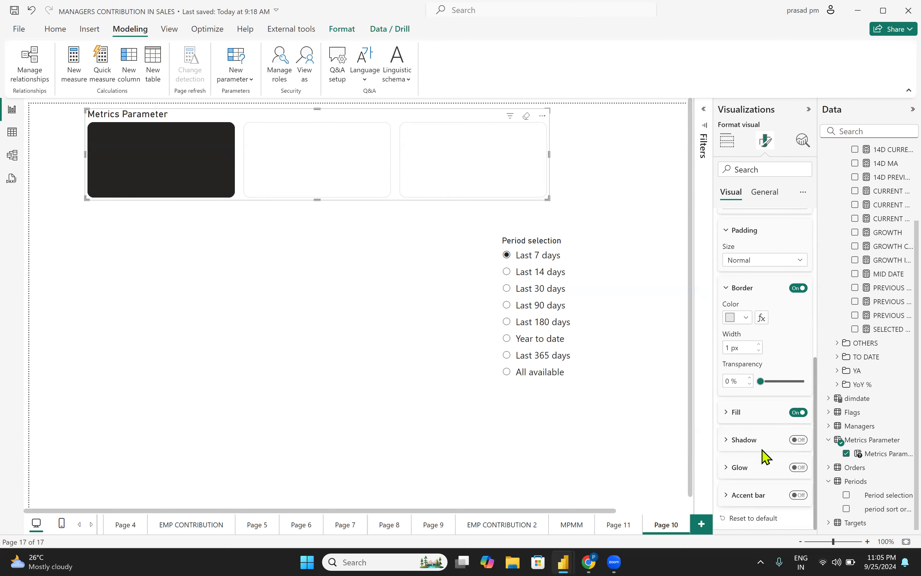
click(726, 413)
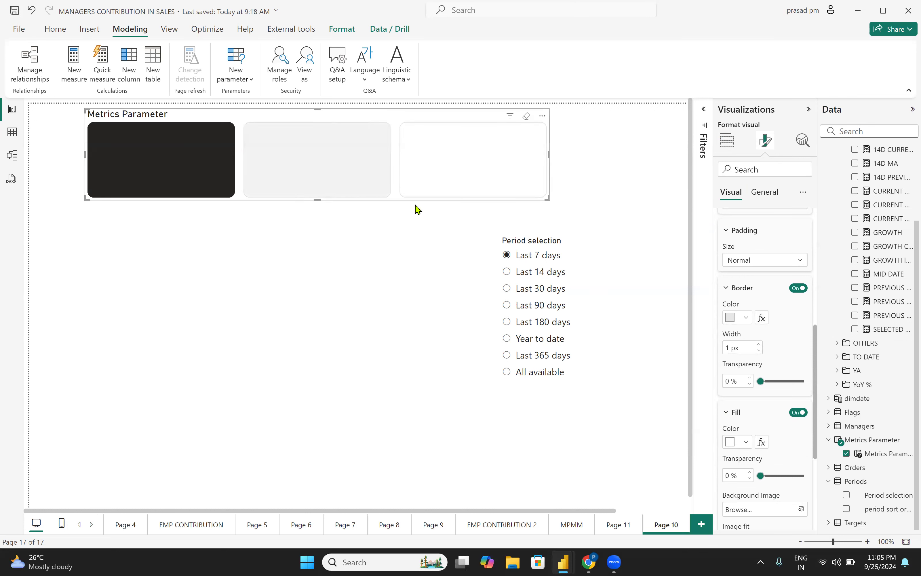
click(730, 442)
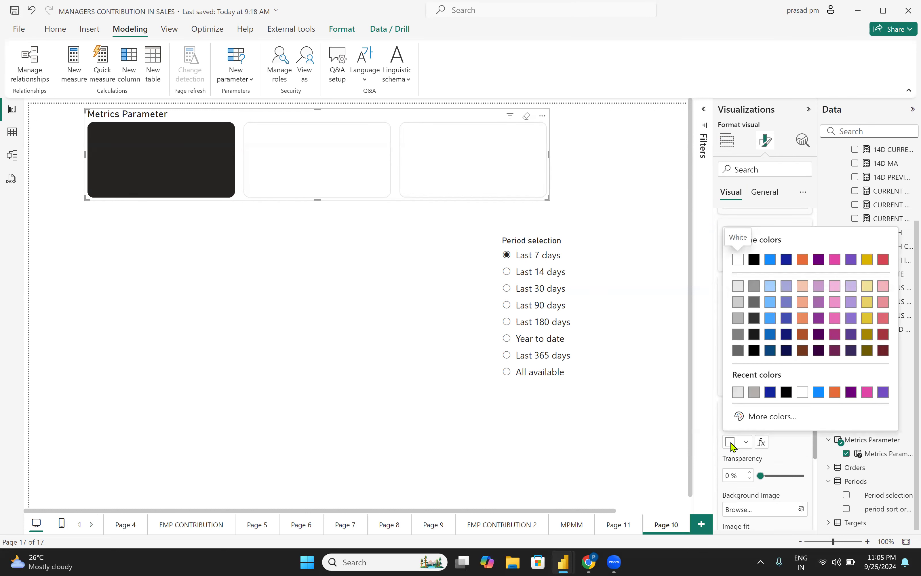
click(770, 392)
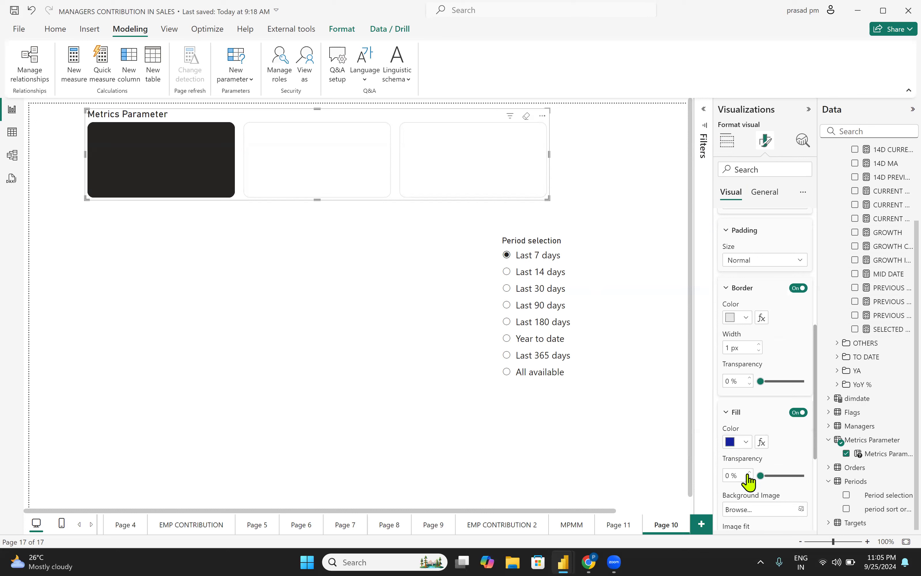
drag(763, 472, 819, 474)
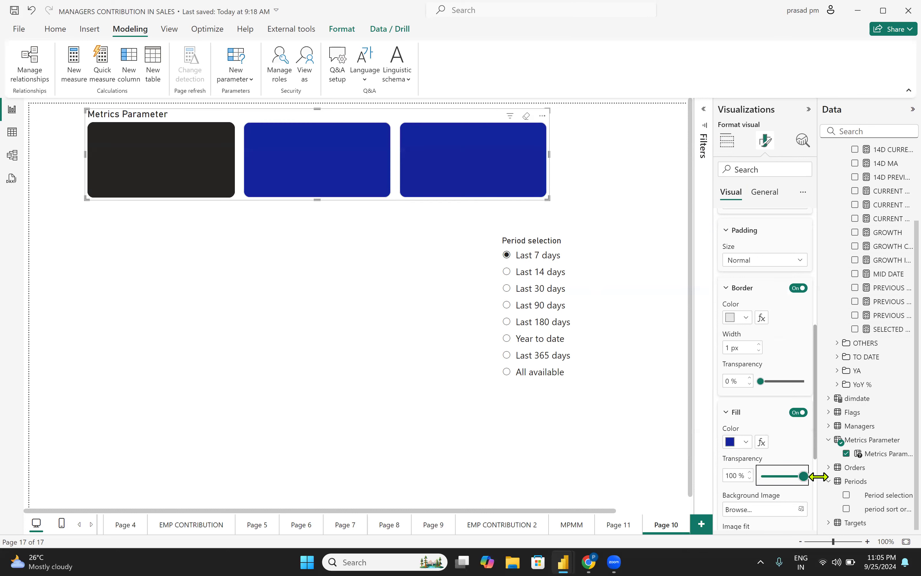
double_click(749, 478)
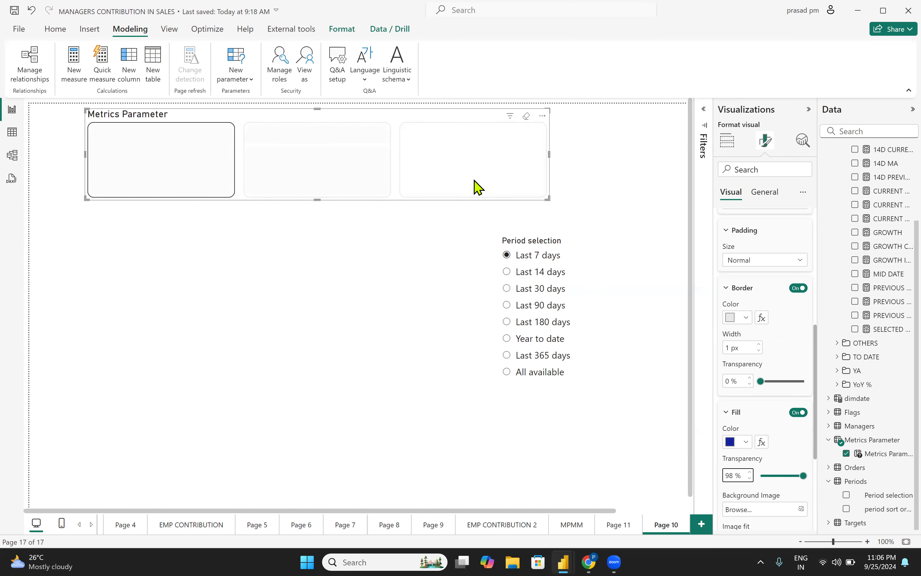
scroll(763, 426, down, 4)
scroll(760, 426, down, 1)
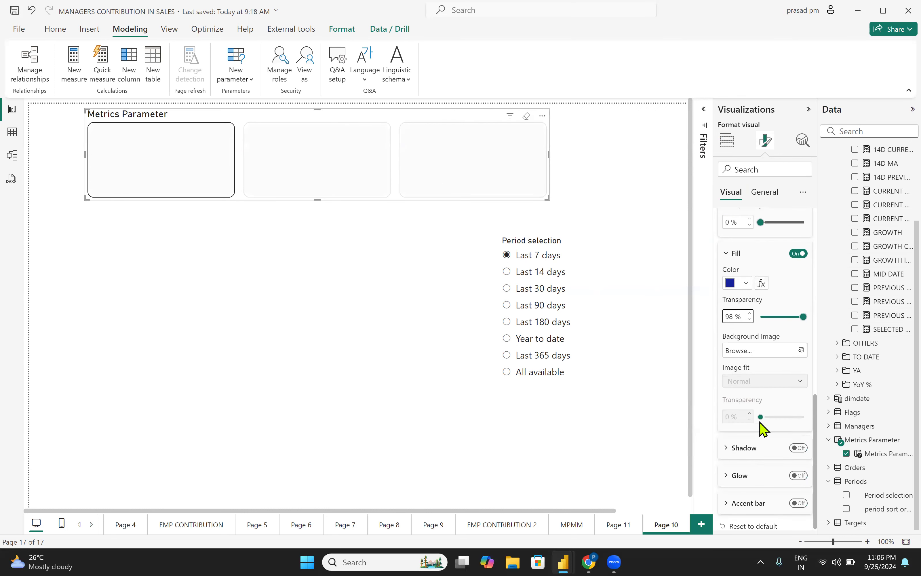
scroll(760, 425, up, 4)
scroll(764, 428, down, 4)
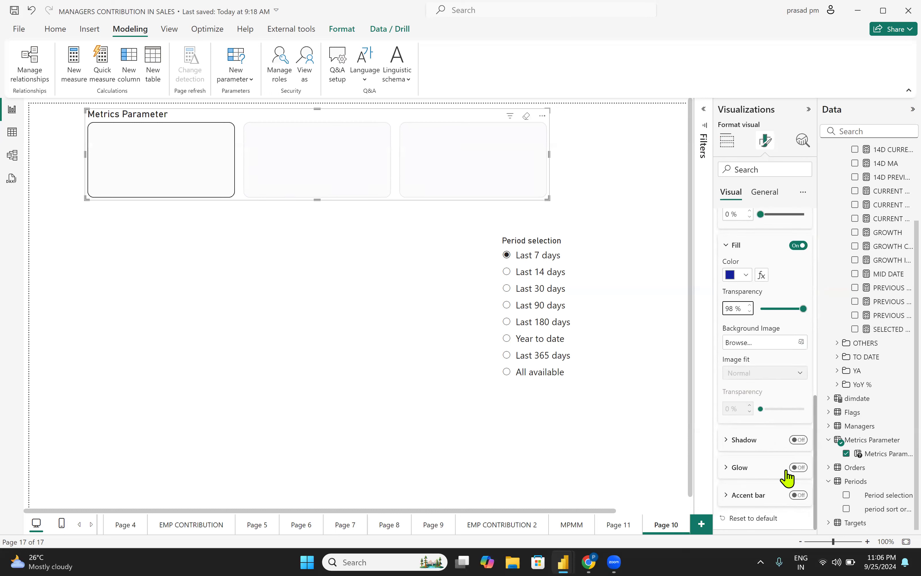
Step: Give the metrics slicer's buttons a dark blue, 3 px wide border in the Selected state and test it on the middle button
scroll(755, 420, up, 4)
scroll(746, 269, up, 2)
click(747, 266)
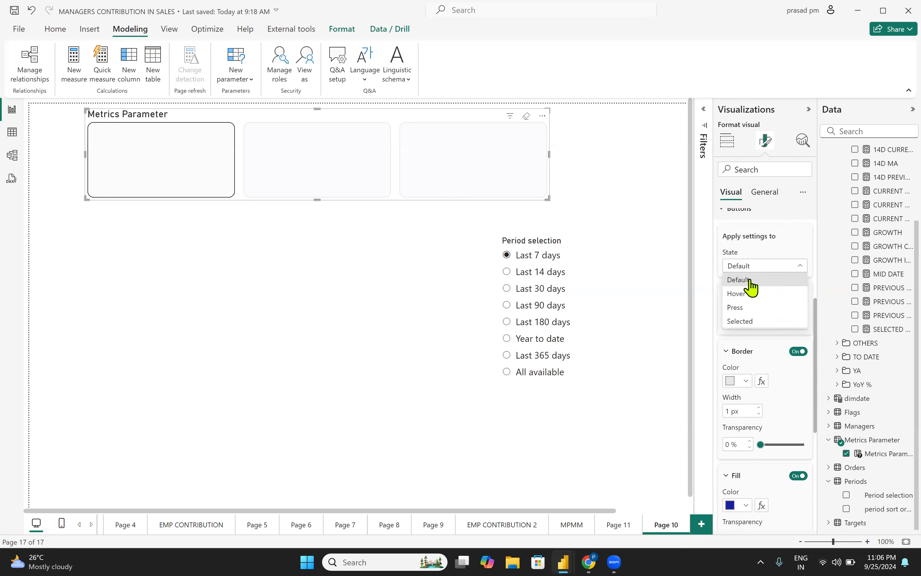
click(748, 322)
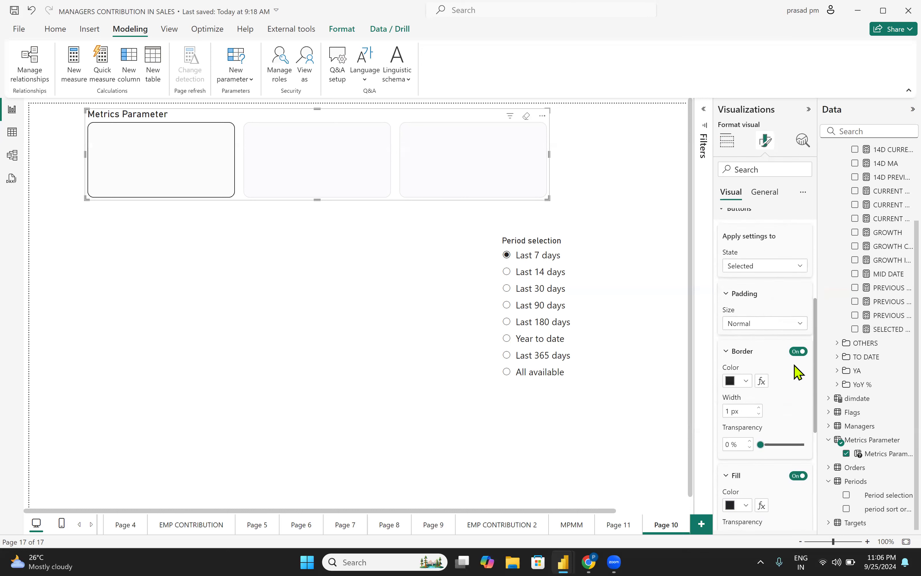
click(732, 386)
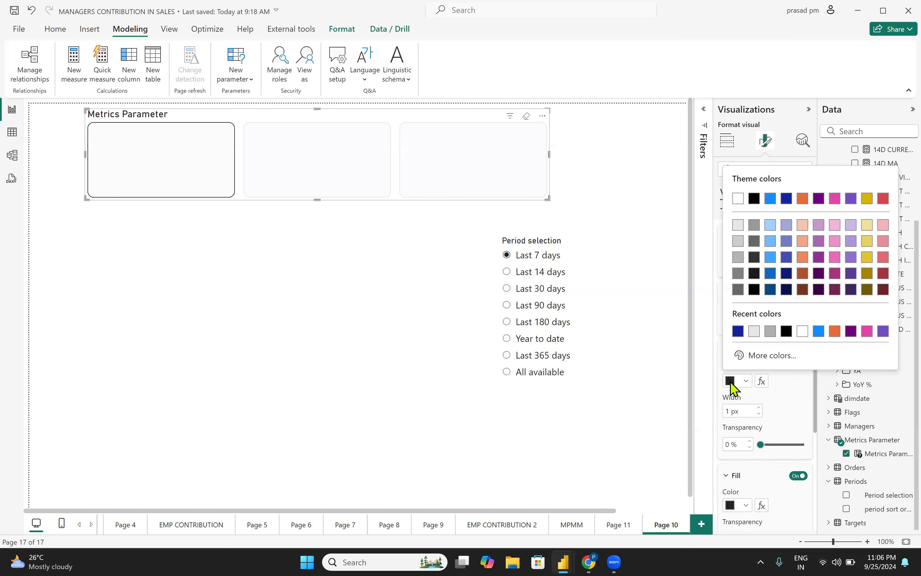
click(737, 332)
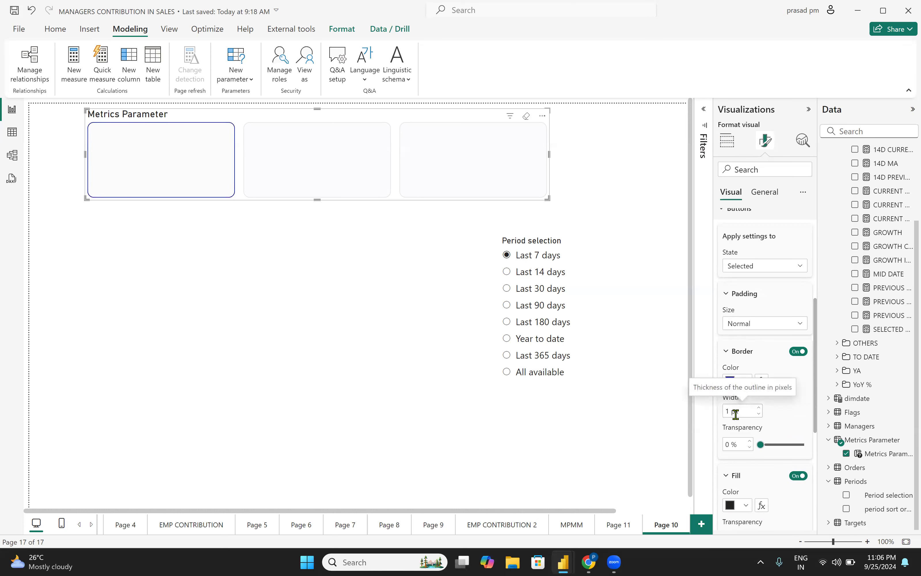
key(Return)
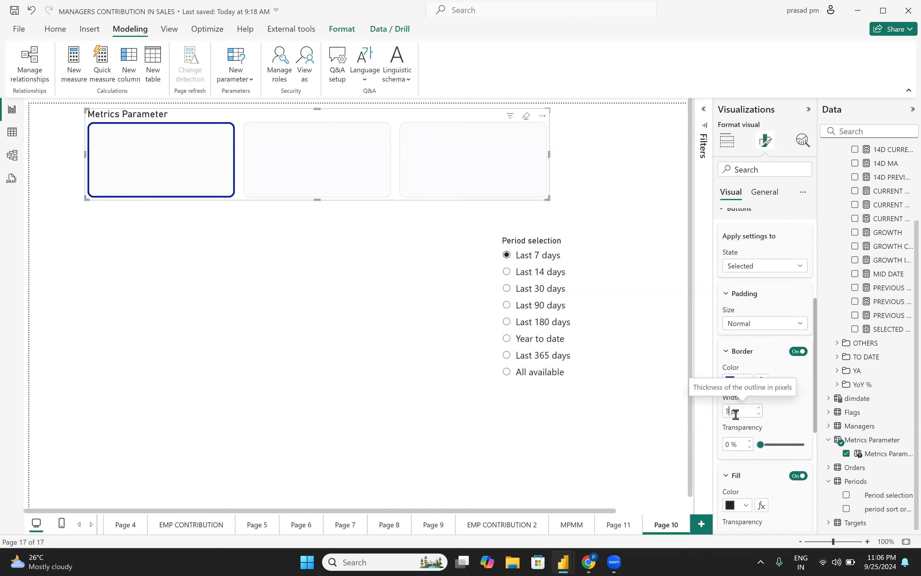
click(339, 180)
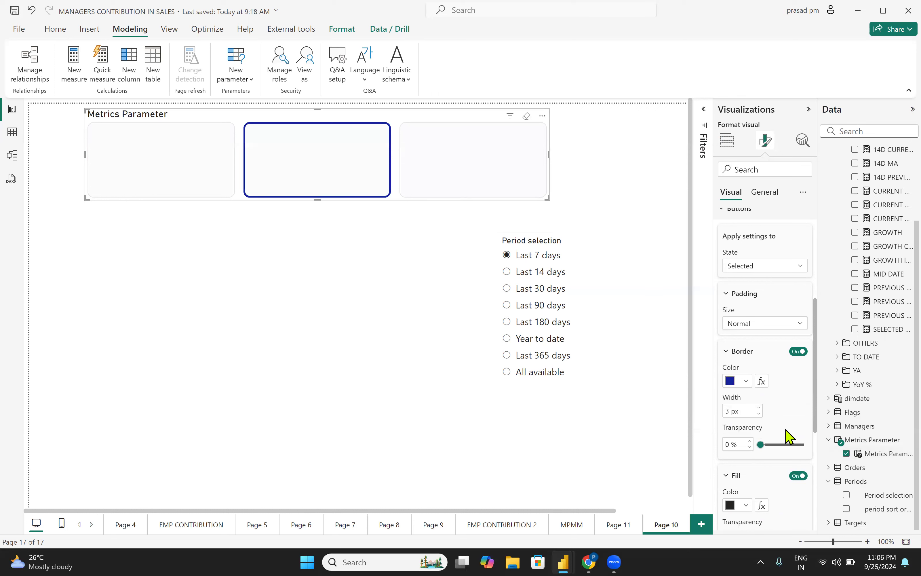
Step: Fill the metrics slicer's Selected-state buttons with dark blue at 100% transparency and compare the styling with the MPMM page
scroll(786, 430, down, 3)
click(740, 390)
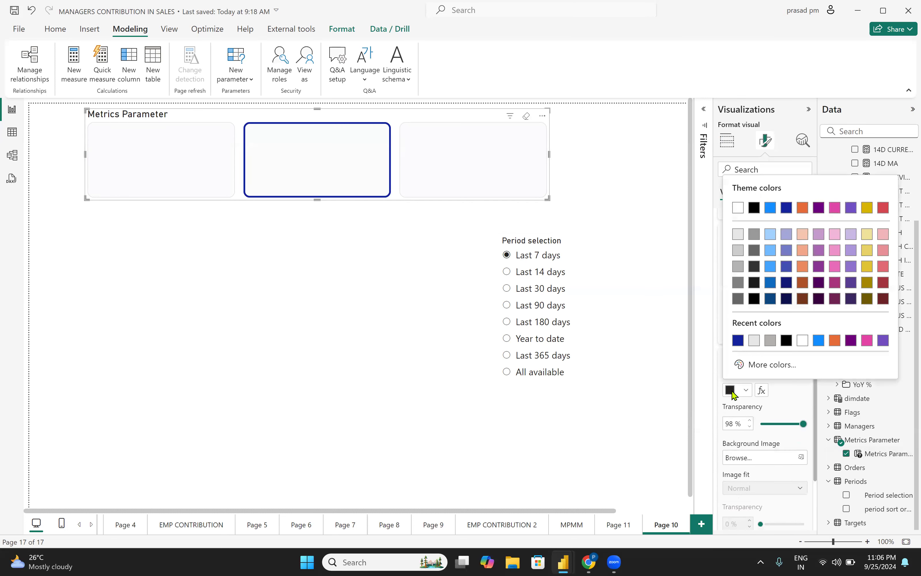
click(738, 340)
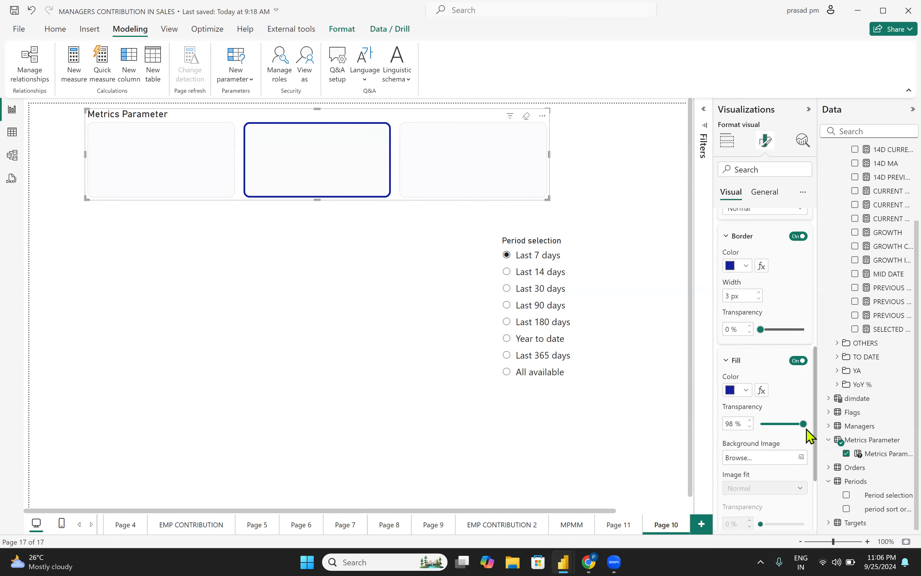
drag(806, 423, 809, 424)
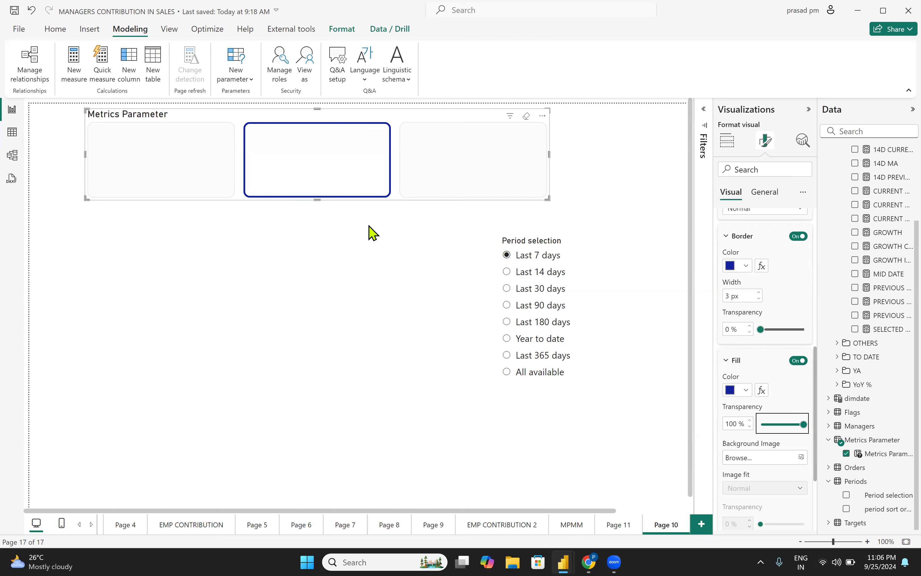
click(571, 529)
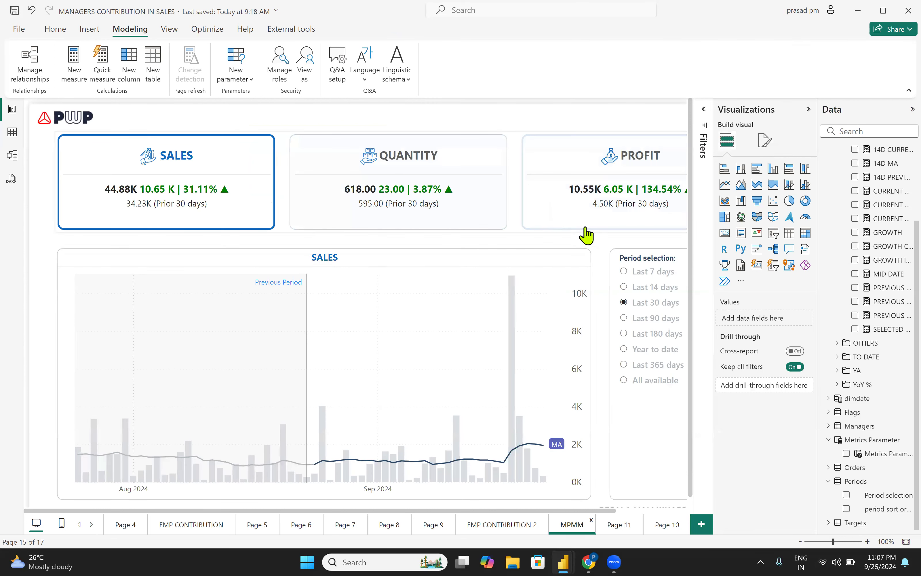
click(666, 529)
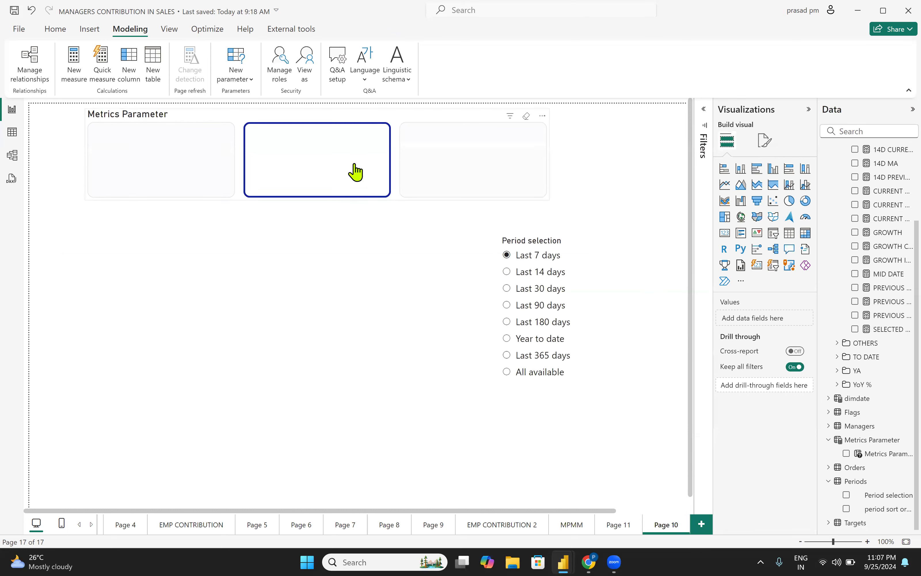
Step: Fill the metrics slicer's Hover-state buttons with dark blue at 97% transparency
click(355, 172)
click(765, 141)
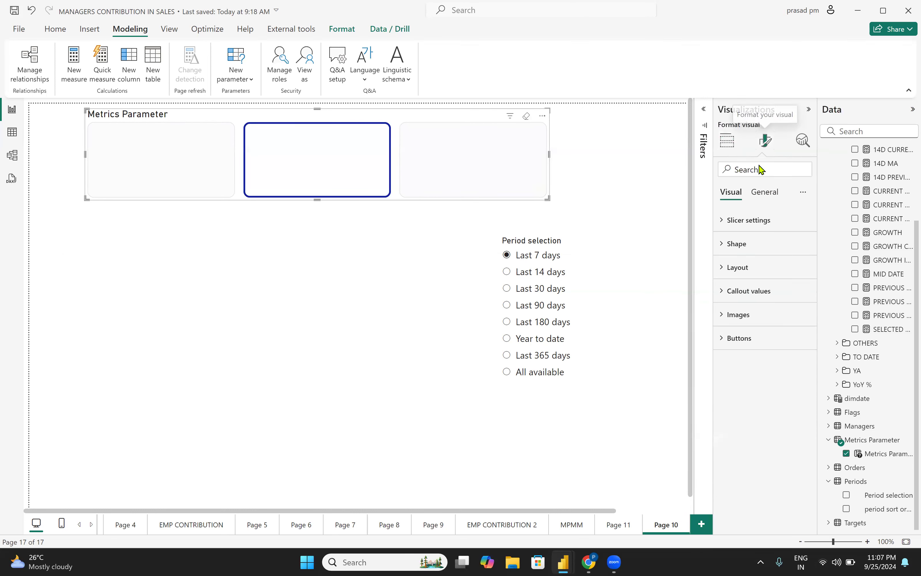
click(737, 338)
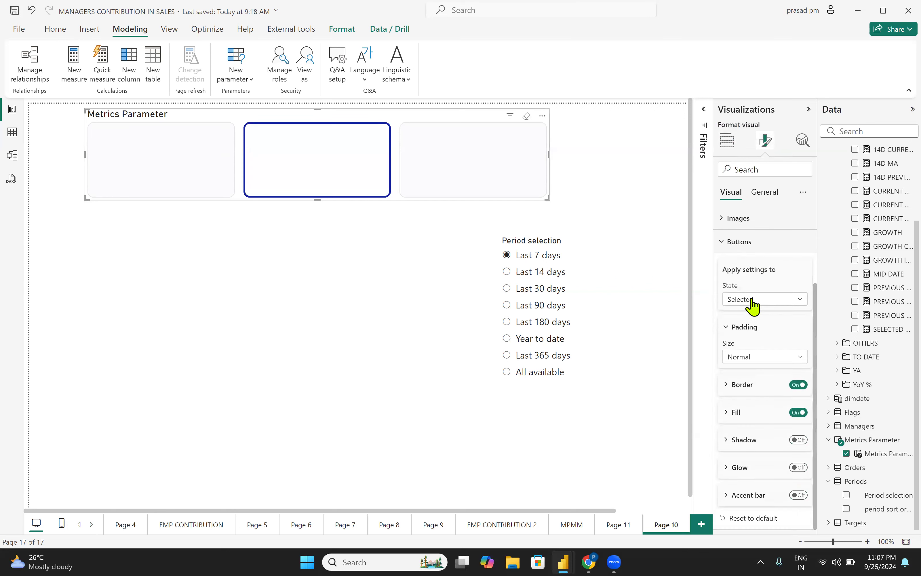
click(725, 413)
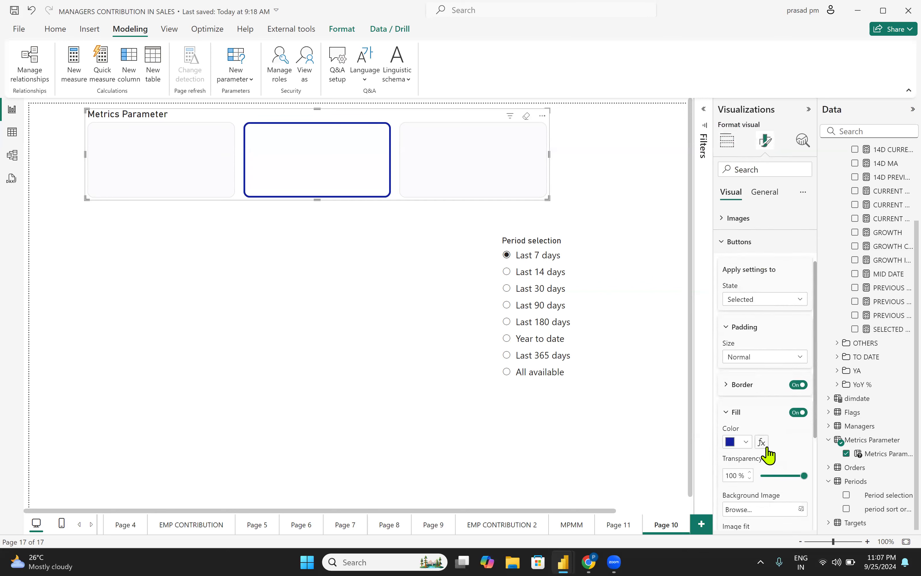
scroll(765, 446, down, 2)
scroll(771, 377, up, 4)
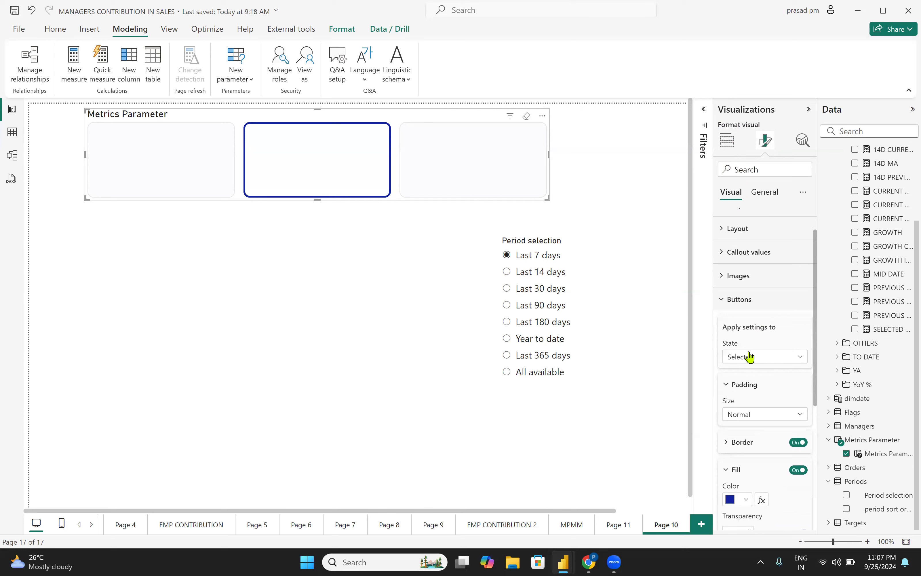
click(746, 357)
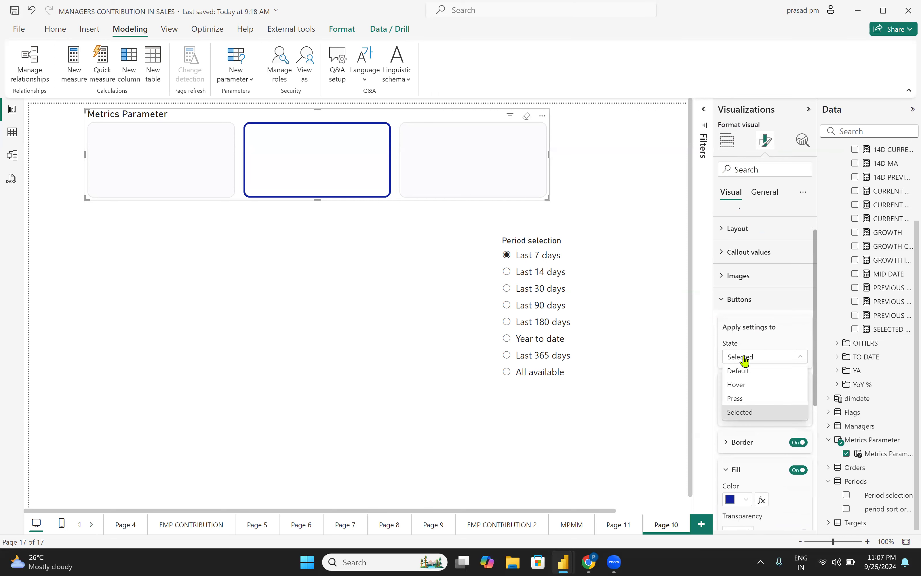
click(739, 384)
scroll(763, 400, down, 5)
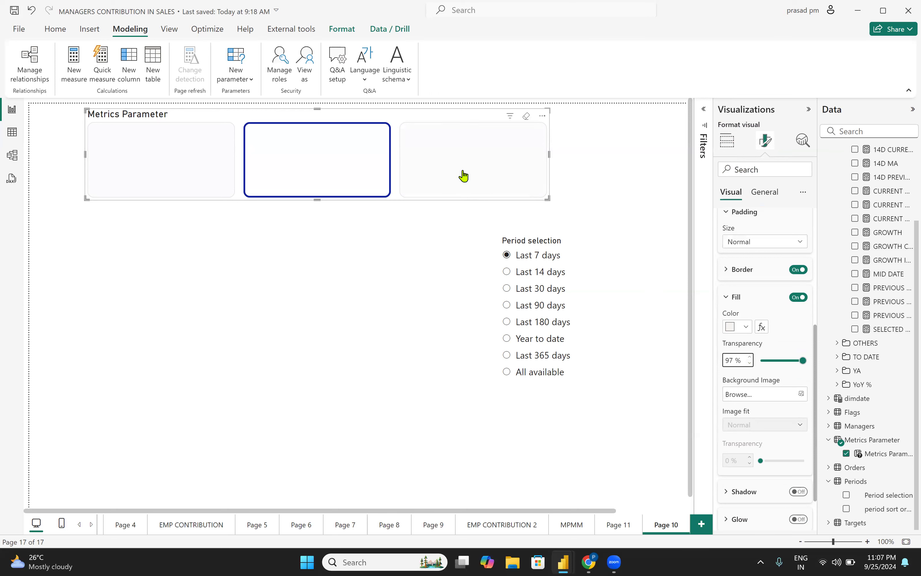
click(734, 328)
click(737, 499)
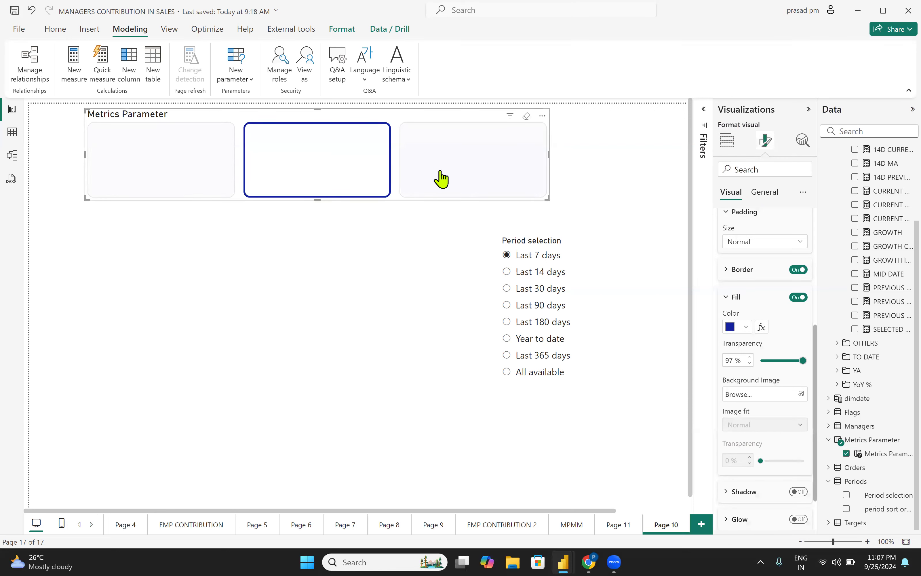
Step: Try a dark blue border colour for the metrics slicer's buttons in the Hover state
scroll(774, 397, up, 1)
scroll(774, 396, up, 2)
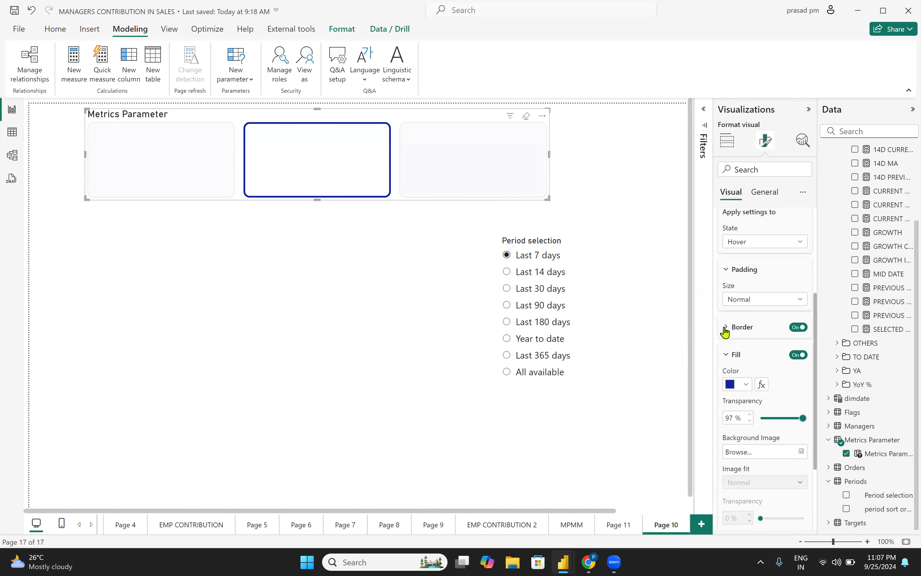
click(725, 327)
click(729, 357)
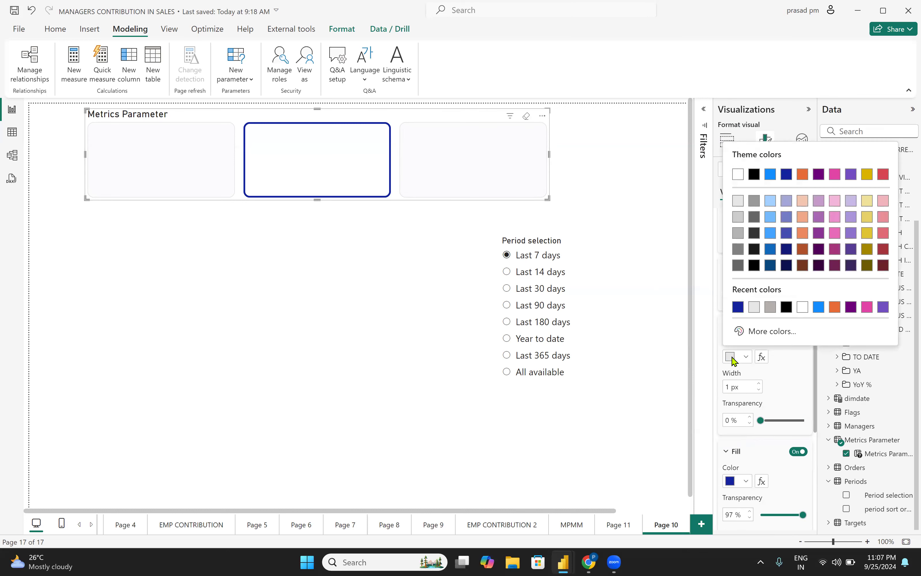
click(737, 308)
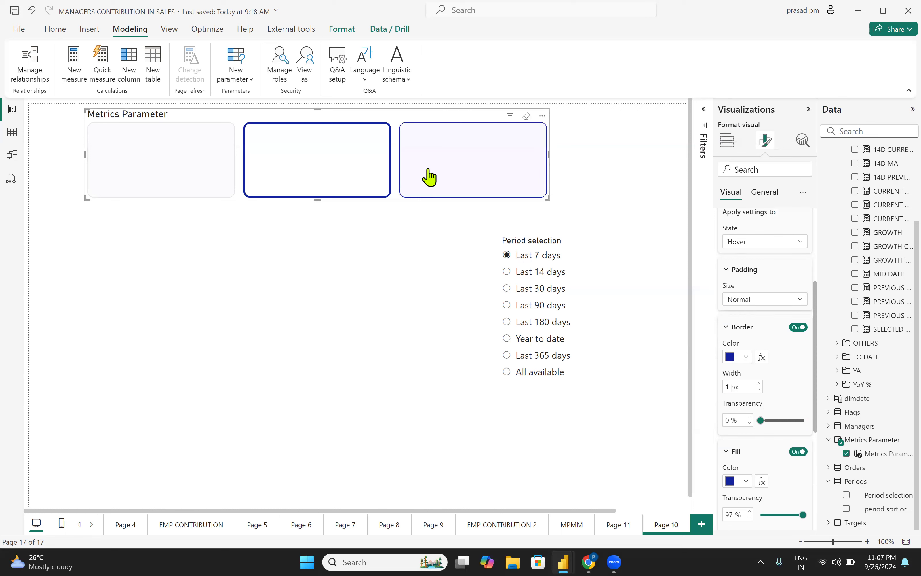
Step: Set the border colour of the metrics slicer's Hover-state buttons to light grey and keep the Normal padding
click(730, 359)
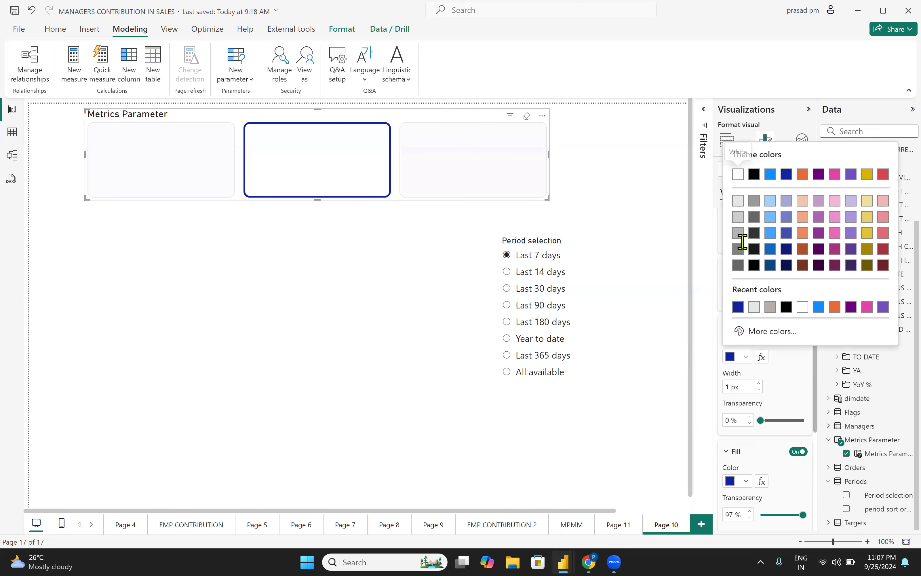
click(739, 200)
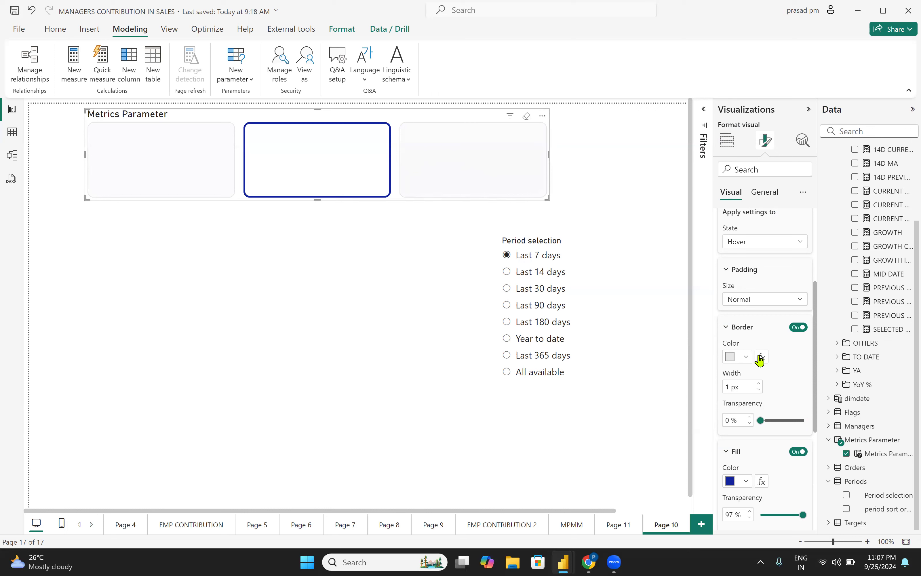
click(756, 305)
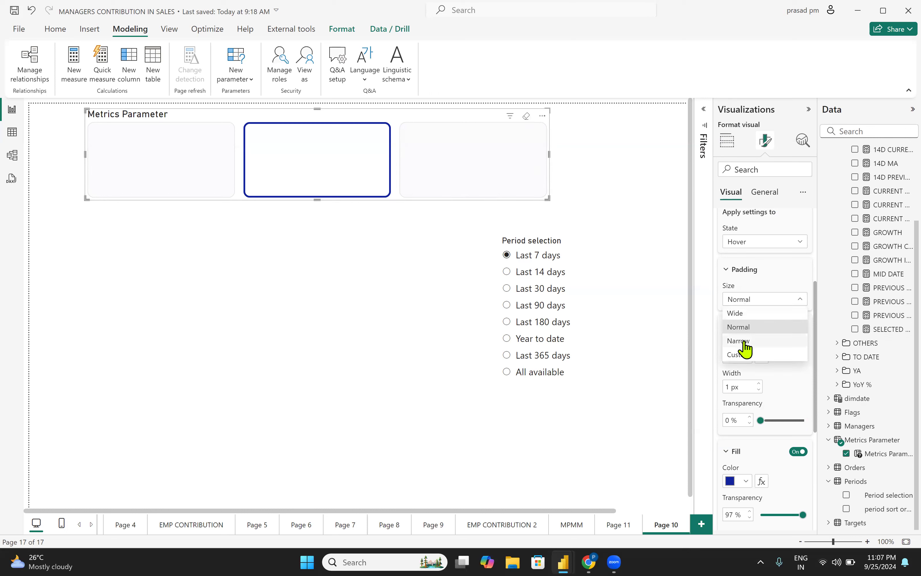
click(758, 281)
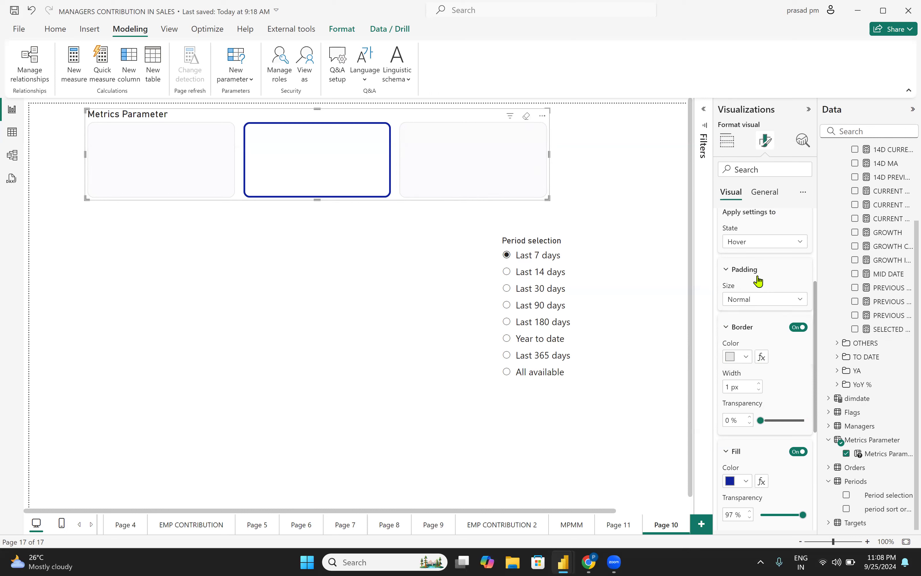
Step: Fill the metrics slicer's Press-state buttons with dark blue at 95% transparency and test it by selecting other buttons
click(735, 247)
click(738, 284)
scroll(759, 418, down, 2)
click(733, 424)
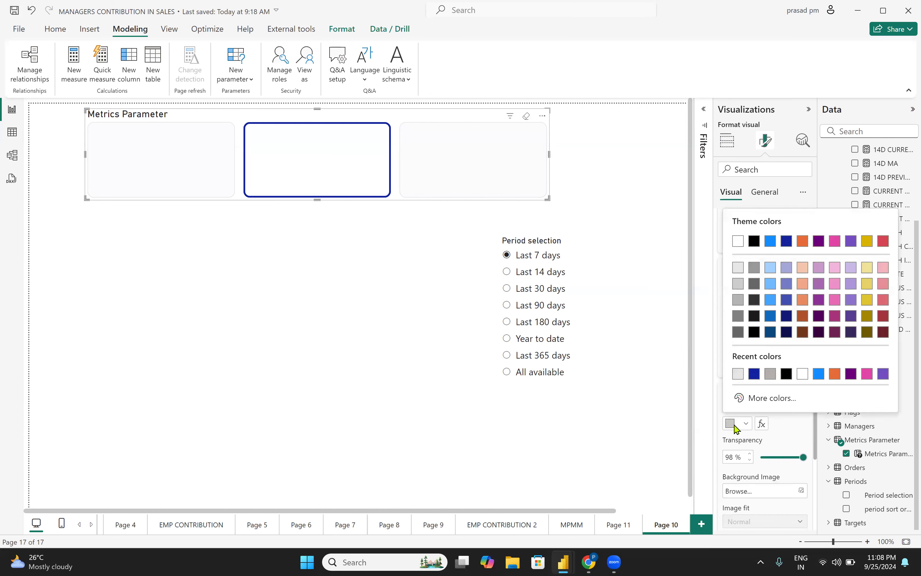
click(754, 374)
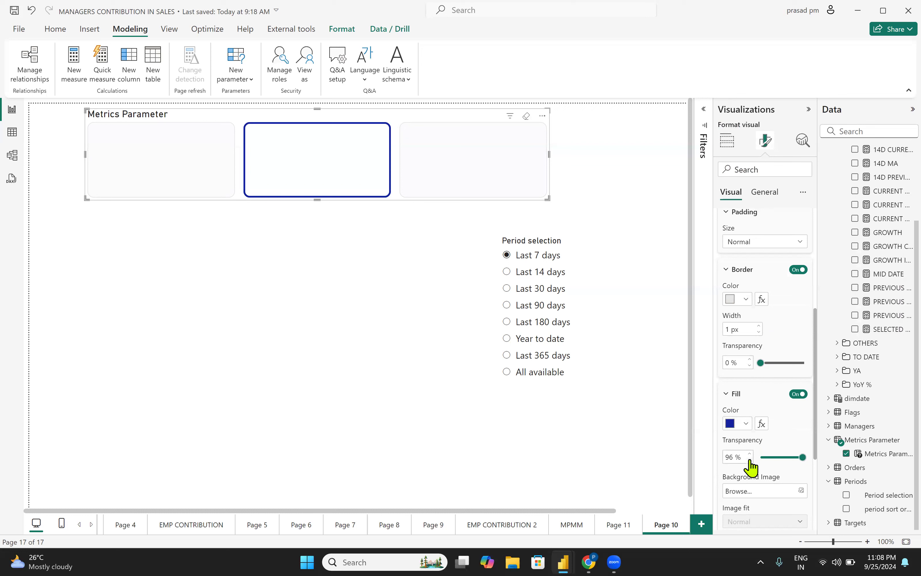
click(464, 156)
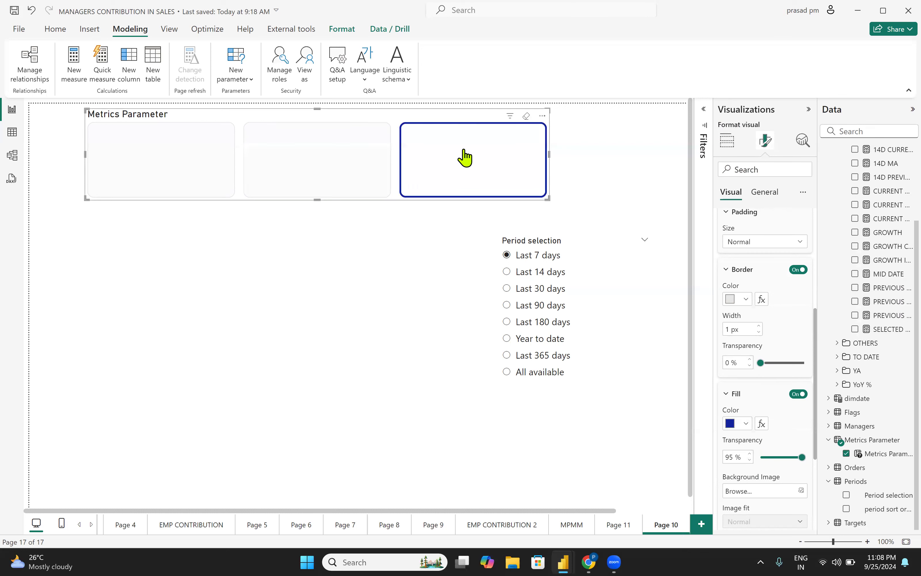
click(371, 170)
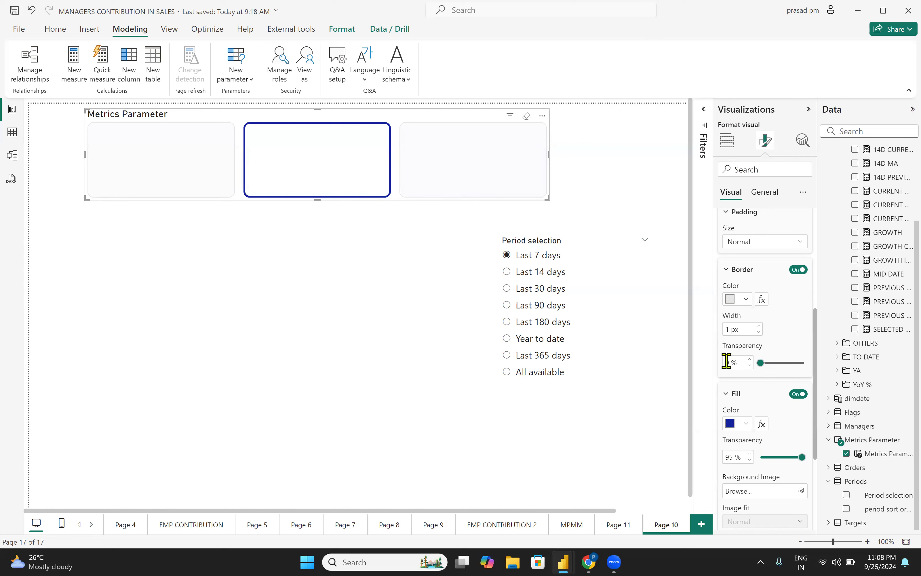
Step: Turn off the metrics slicer's title, background and header icons
scroll(752, 396, down, 3)
scroll(751, 396, up, 5)
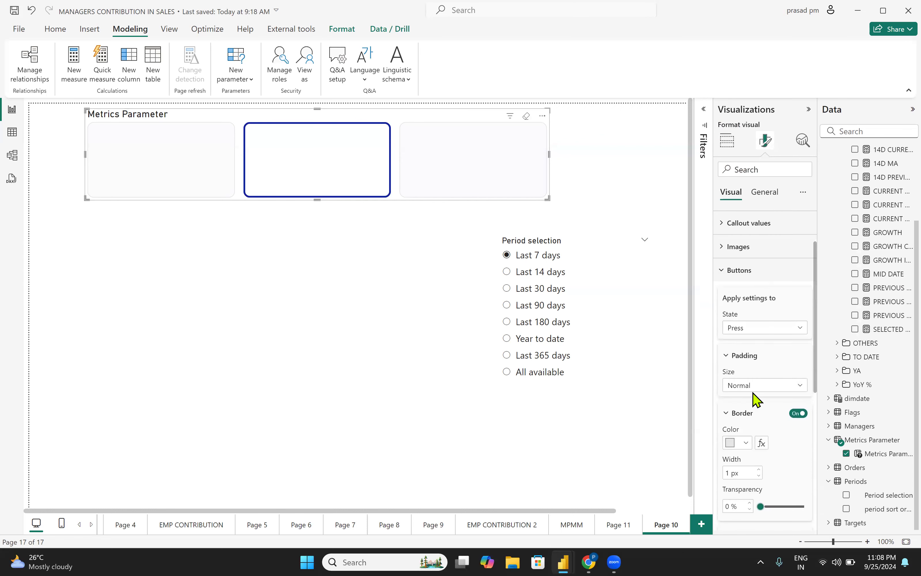
click(762, 193)
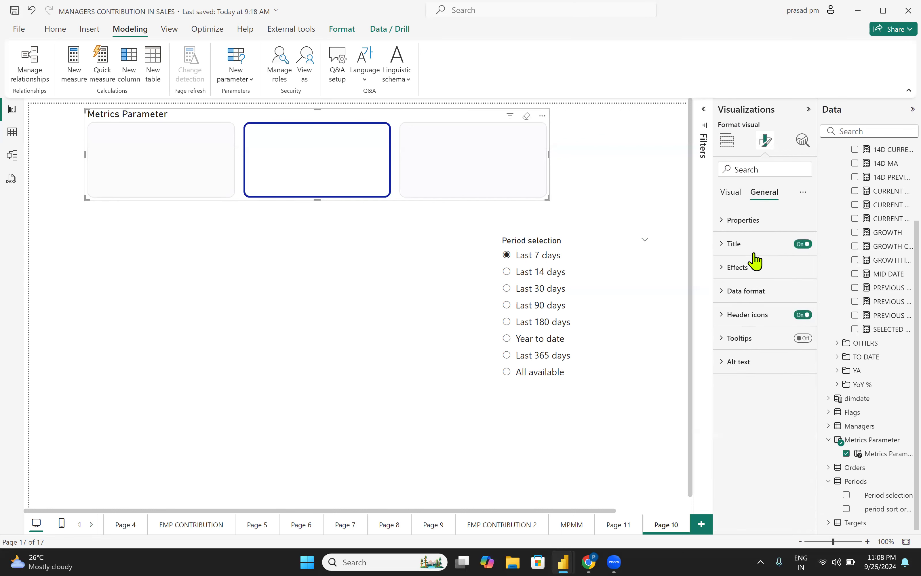
click(802, 244)
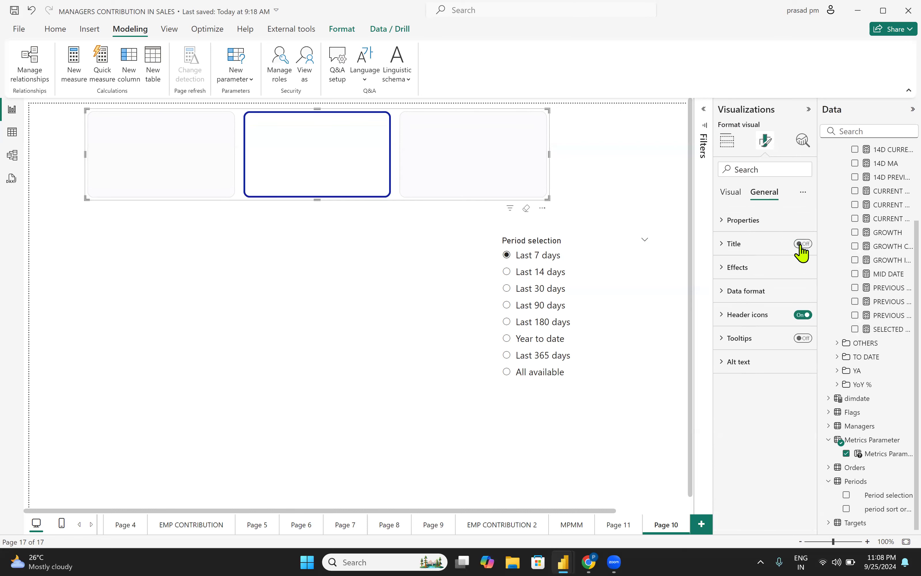
click(727, 267)
click(798, 295)
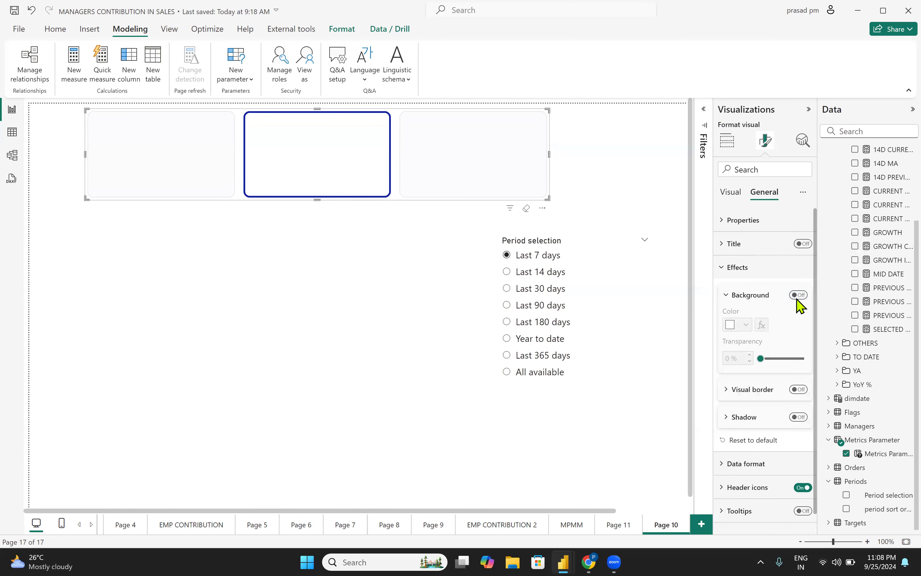
click(802, 488)
Step: Enlarge the metrics slicer by extending its right edge above the Period selection slicer and lowering its bottom edge slightly
drag(549, 154, 617, 174)
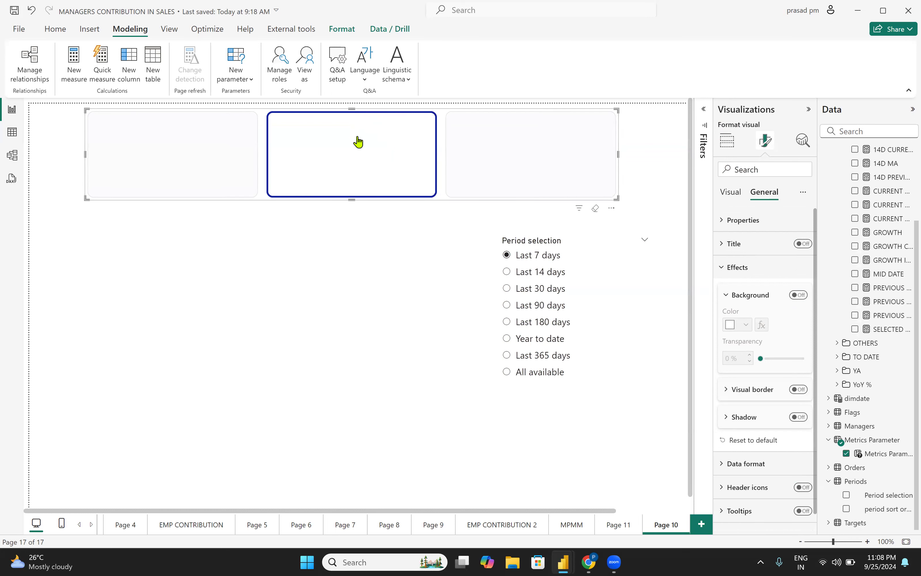
drag(352, 221, 353, 207)
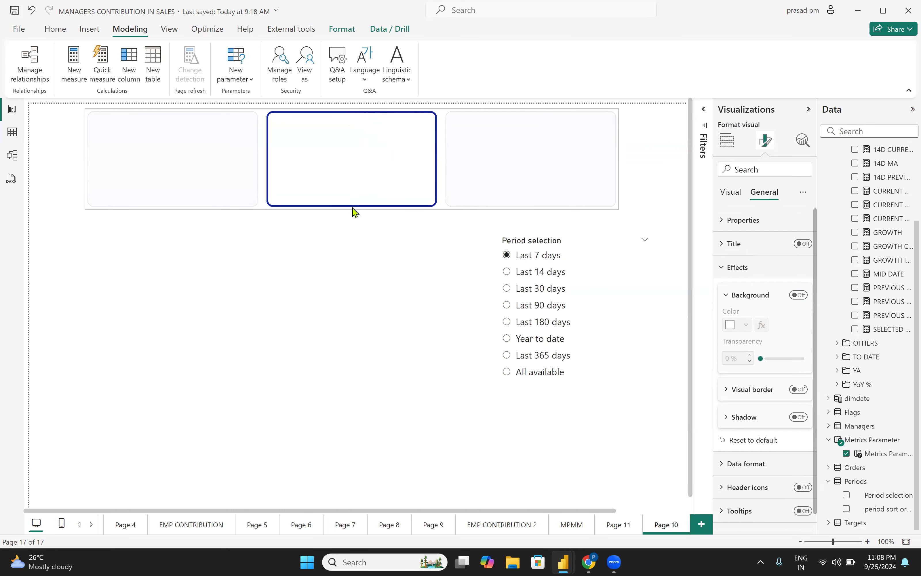
Step: Narrow the Period selection slicer by moving its left edge inward past the metrics slicer's third button edge
click(355, 274)
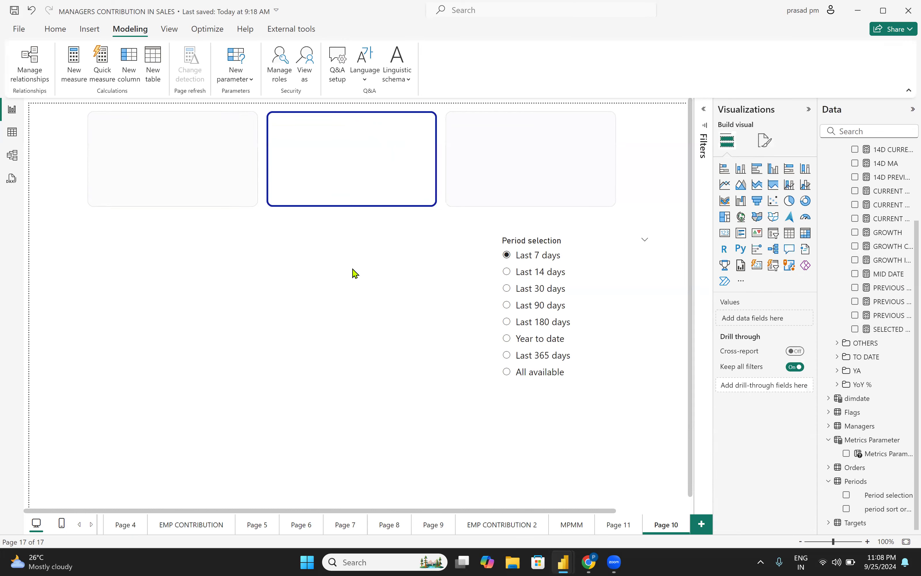
click(524, 365)
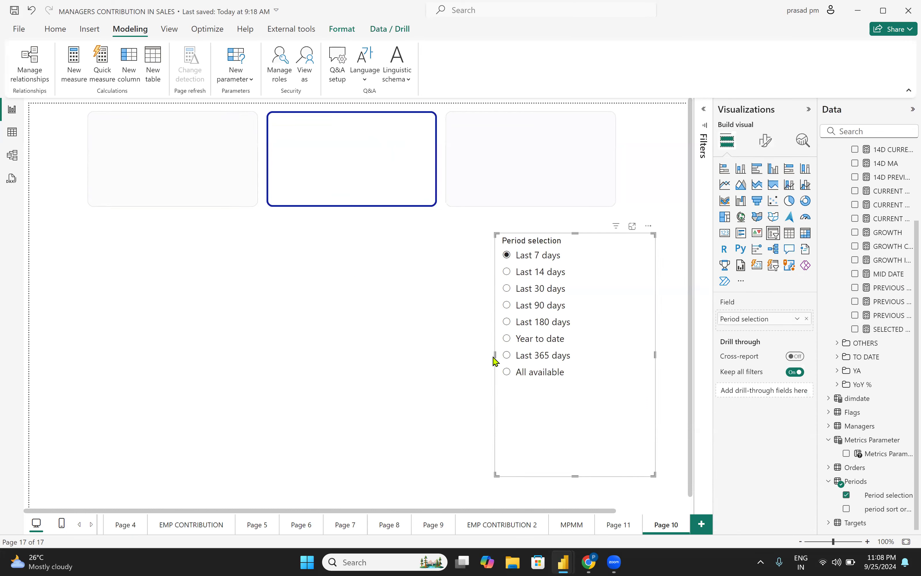
drag(496, 355, 542, 367)
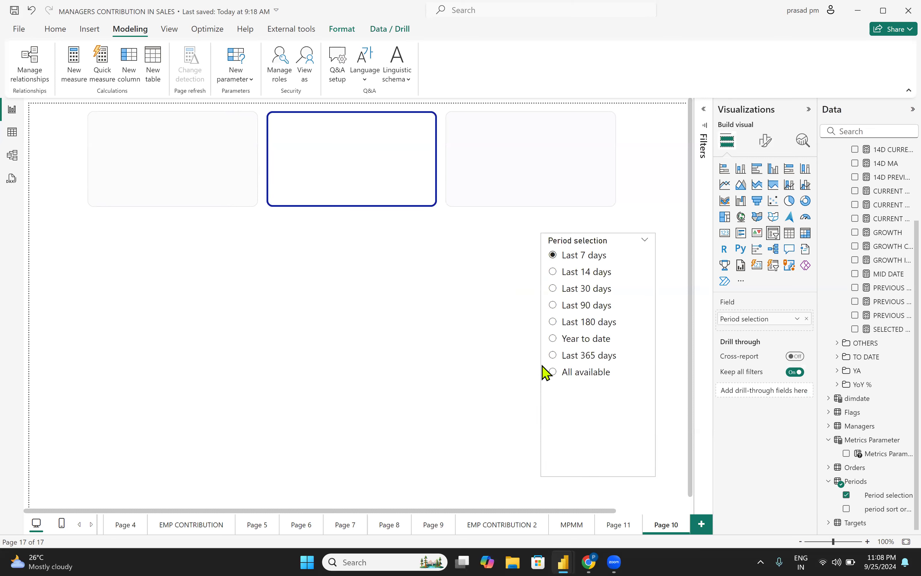
Step: Insert an empty line and stacked column chart below the metrics slicer and enlarge it to fill the area beside the Period selection slicer
click(357, 342)
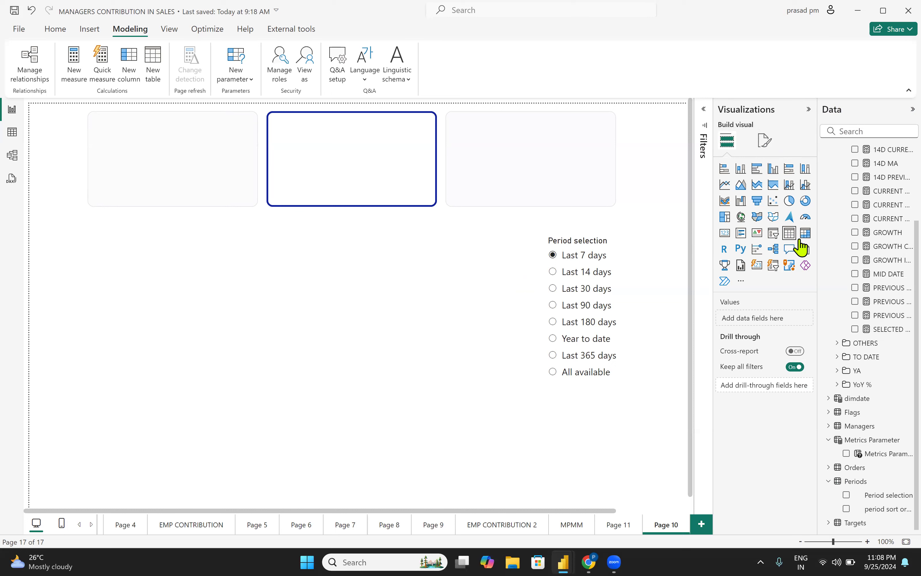
click(790, 192)
drag(654, 189, 93, 304)
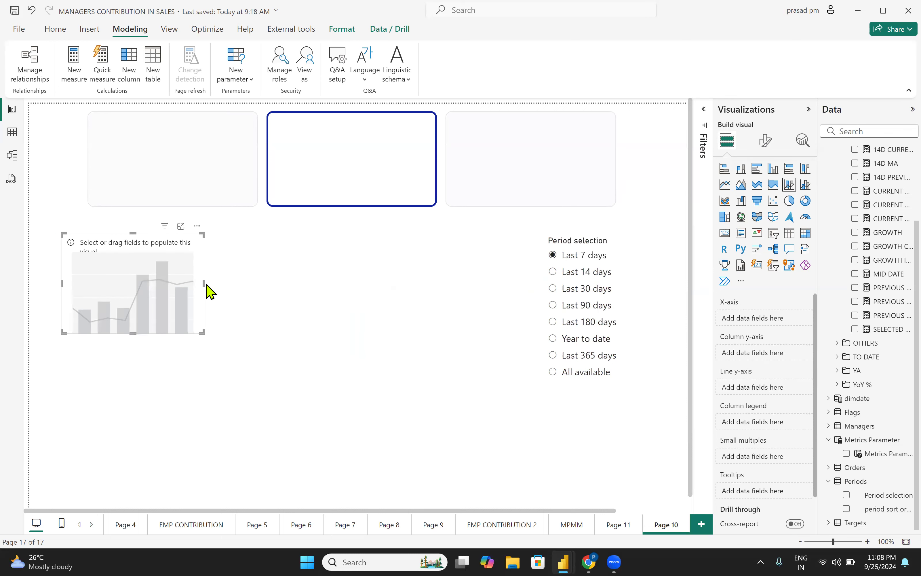
drag(205, 283, 535, 323)
drag(298, 333, 294, 473)
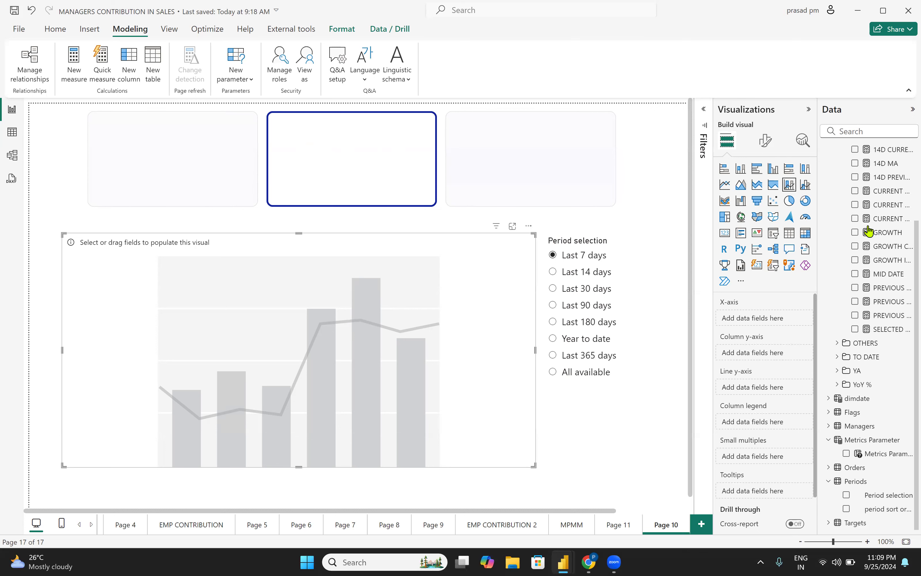
Step: Widen the Data pane and examine the formulas of the base measures Total sales, Total quantity and Total profit
scroll(868, 233, up, 3)
click(841, 178)
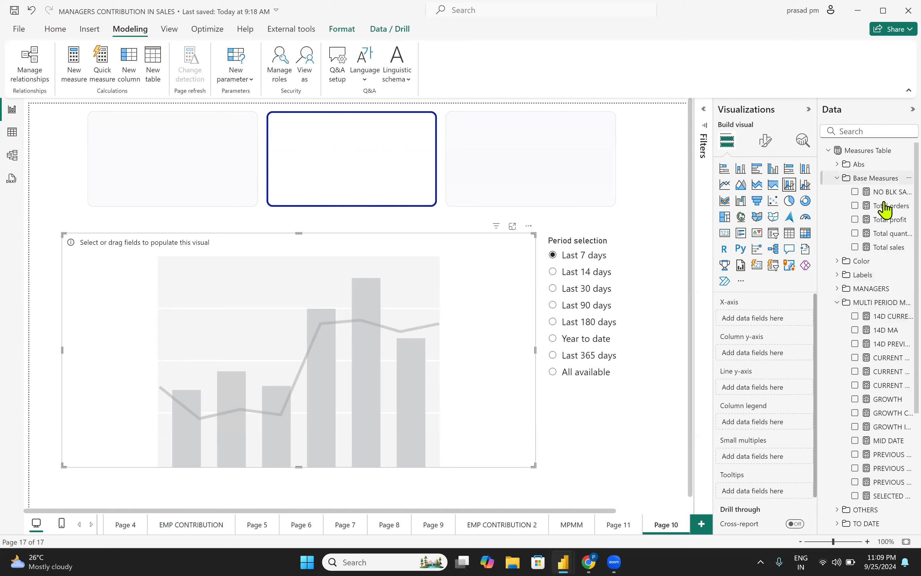
drag(817, 284, 788, 287)
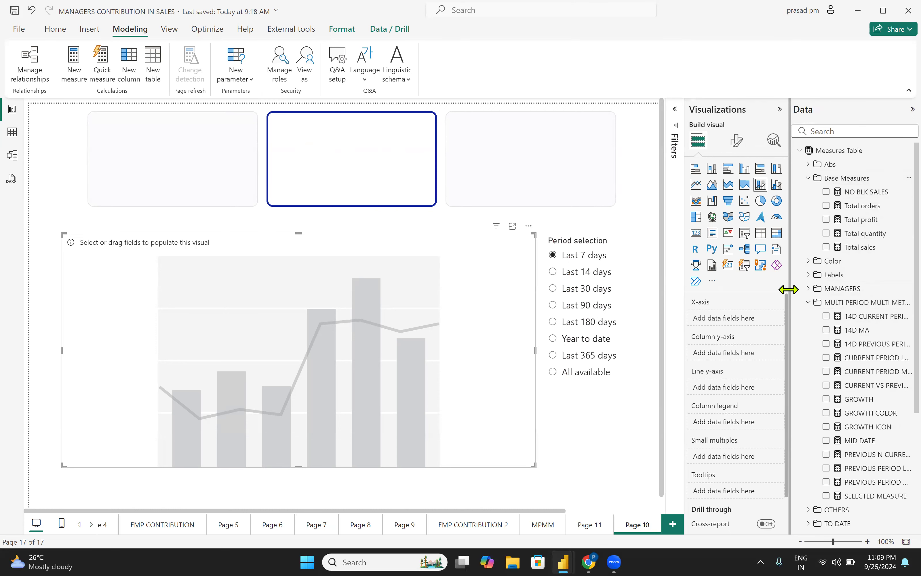
click(862, 249)
click(863, 235)
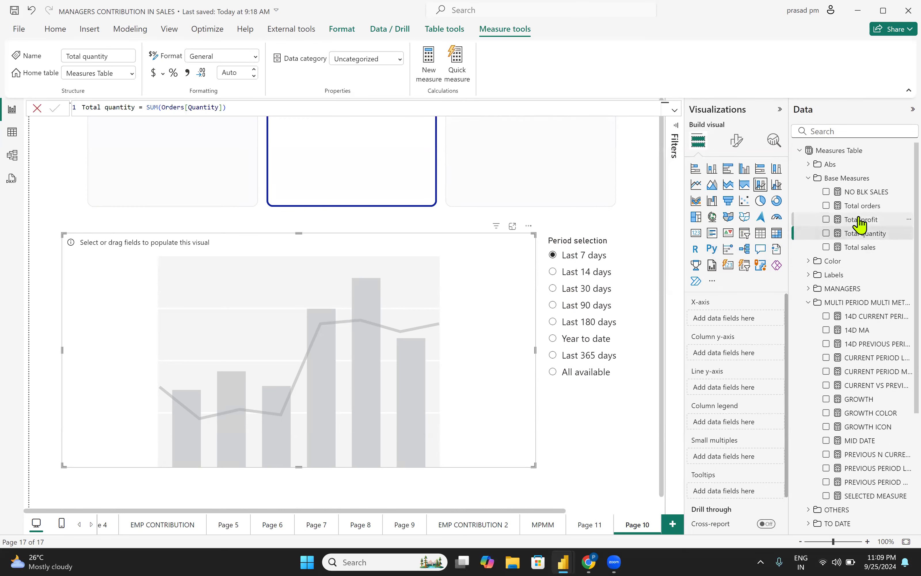
click(859, 220)
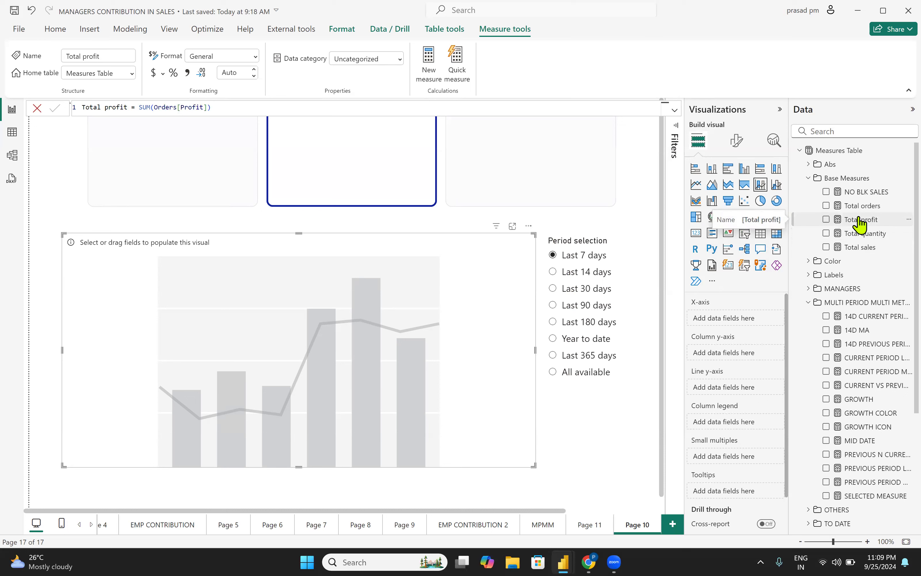
click(416, 108)
scroll(415, 109, up, 4)
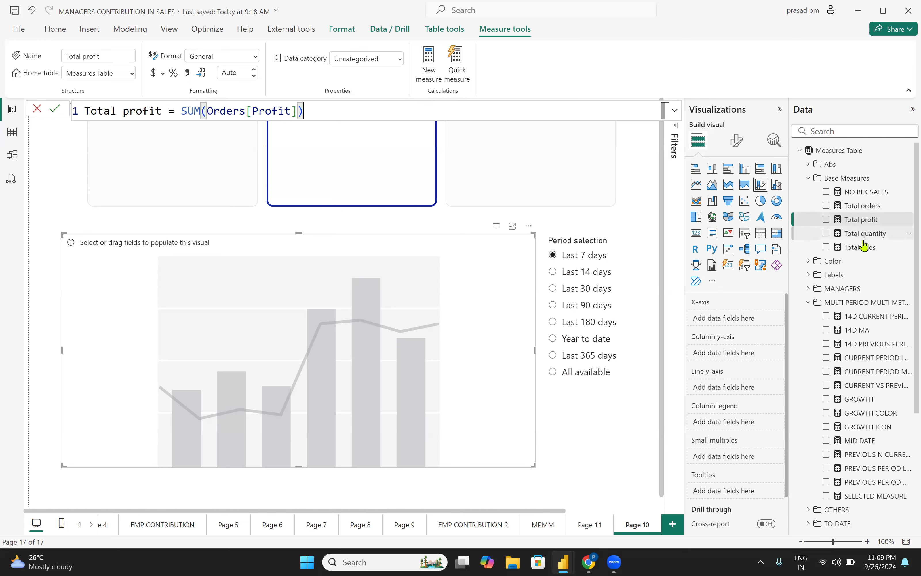
Step: Examine the SELECTED MEASURE formula and compare its metric order numbers with the rows of the Metrics Parameter table
click(814, 178)
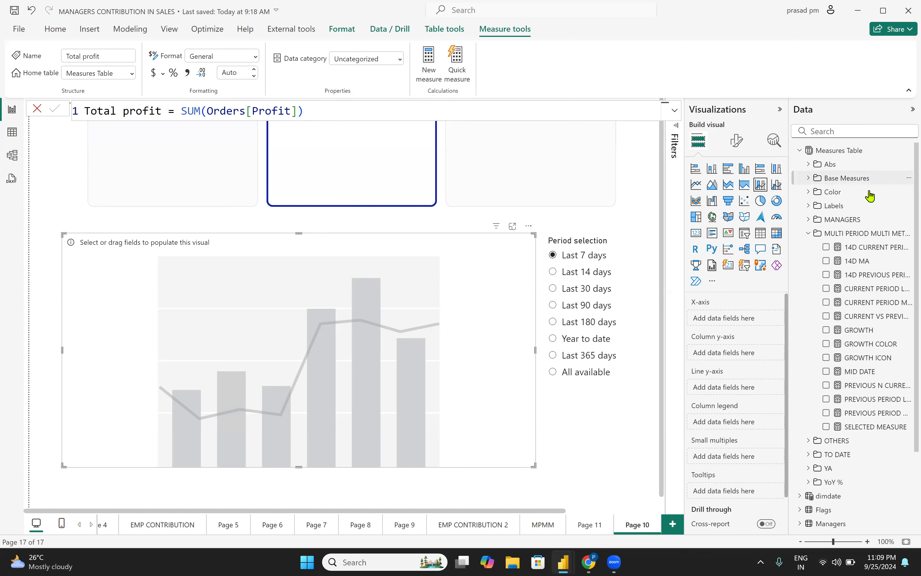
scroll(865, 463, down, 3)
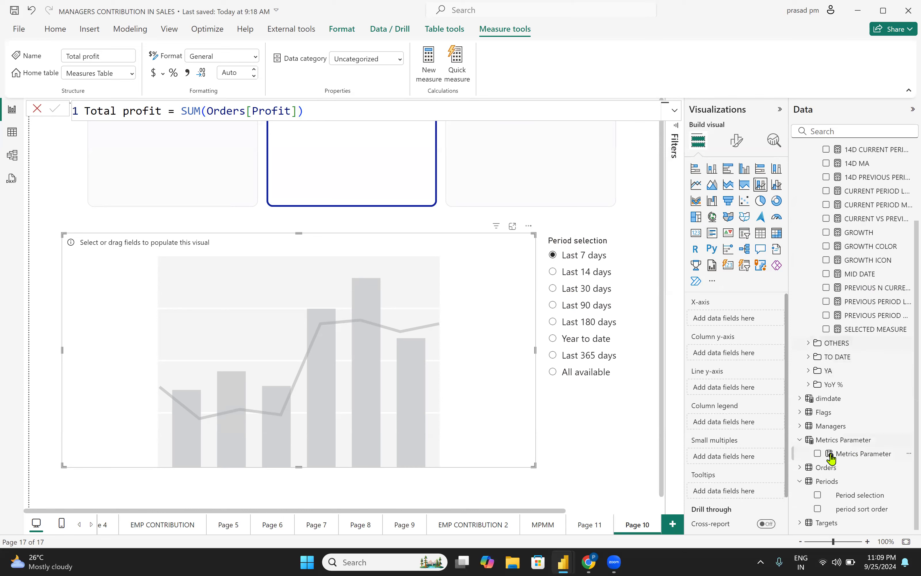
scroll(818, 365, up, 3)
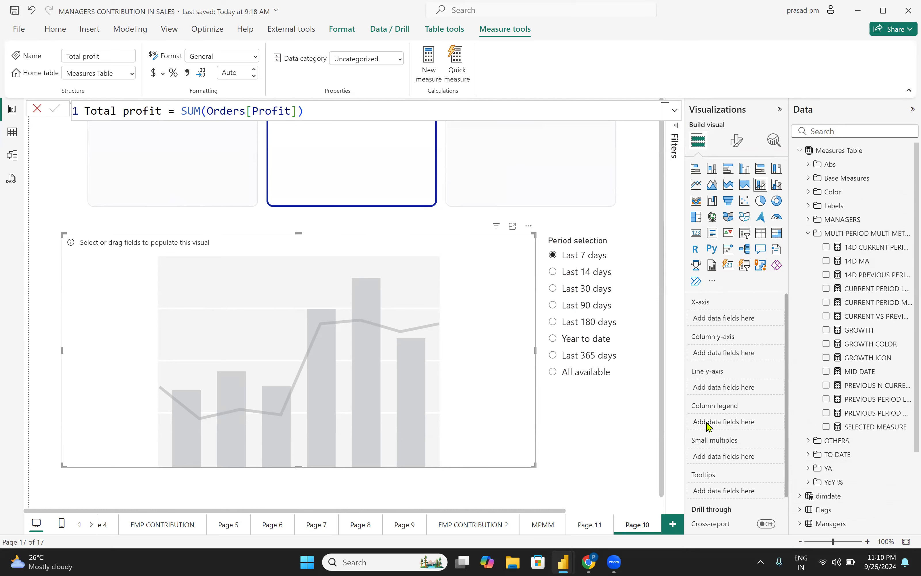
click(850, 427)
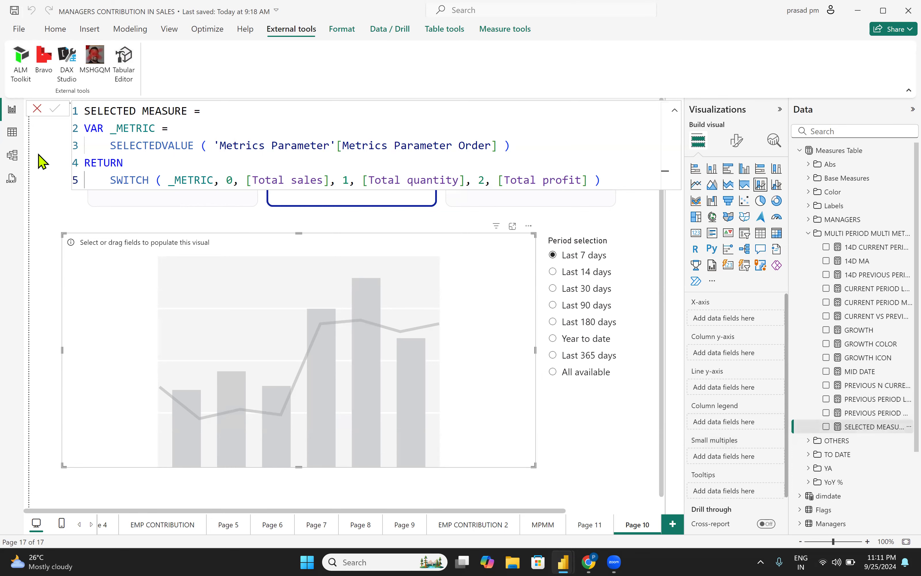
click(12, 132)
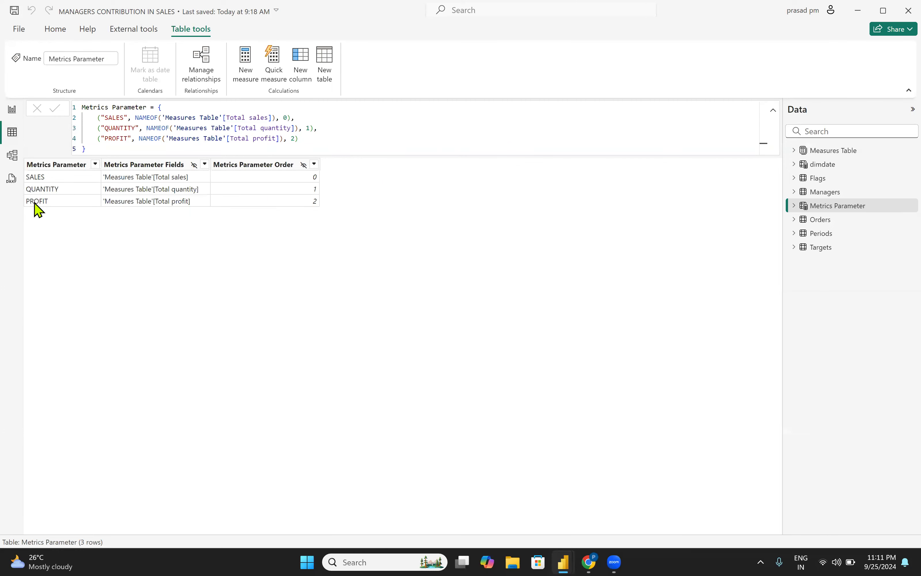
click(11, 111)
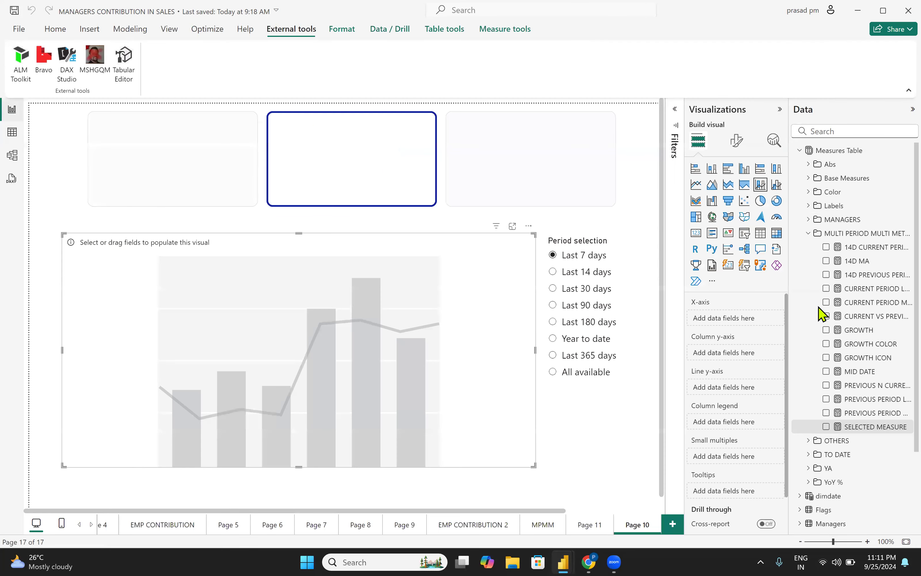
click(868, 427)
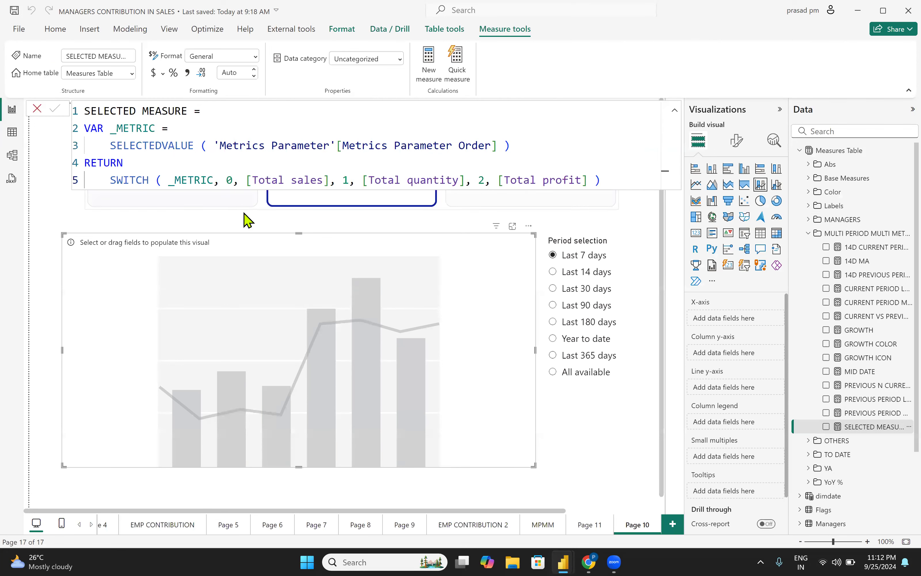
Step: Lower the empty chart's upper edge and place a card showing SELECTED MEASURE in the space above it
drag(298, 235, 293, 323)
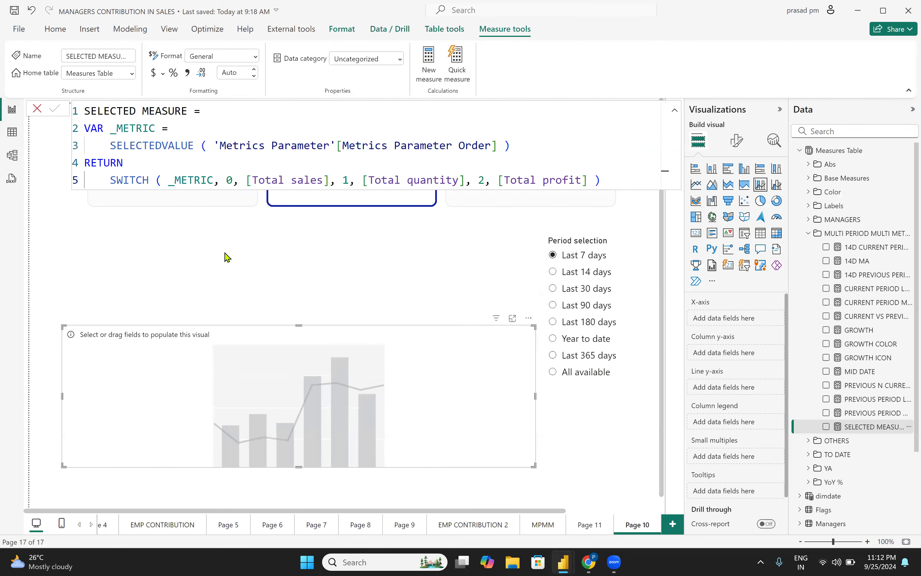
click(355, 255)
click(696, 232)
drag(631, 211, 76, 305)
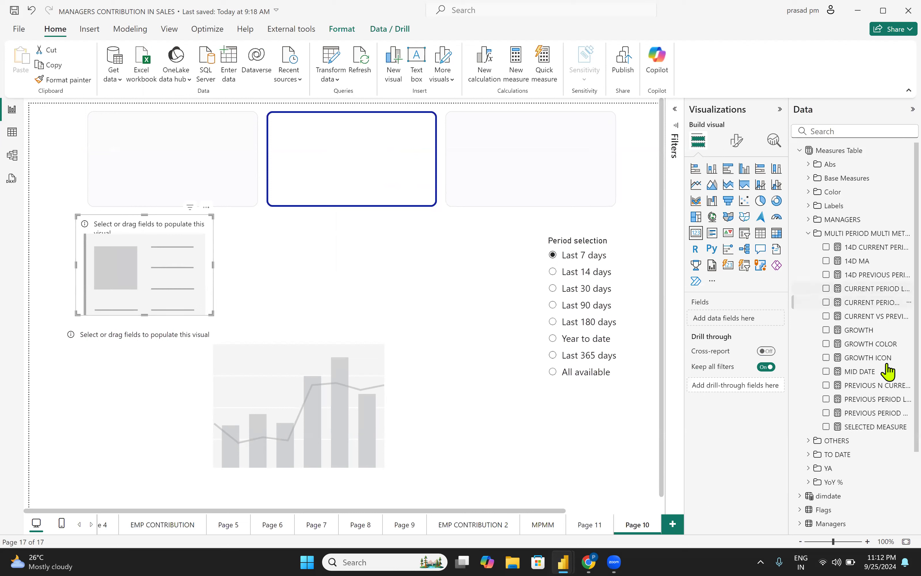
drag(864, 433, 160, 280)
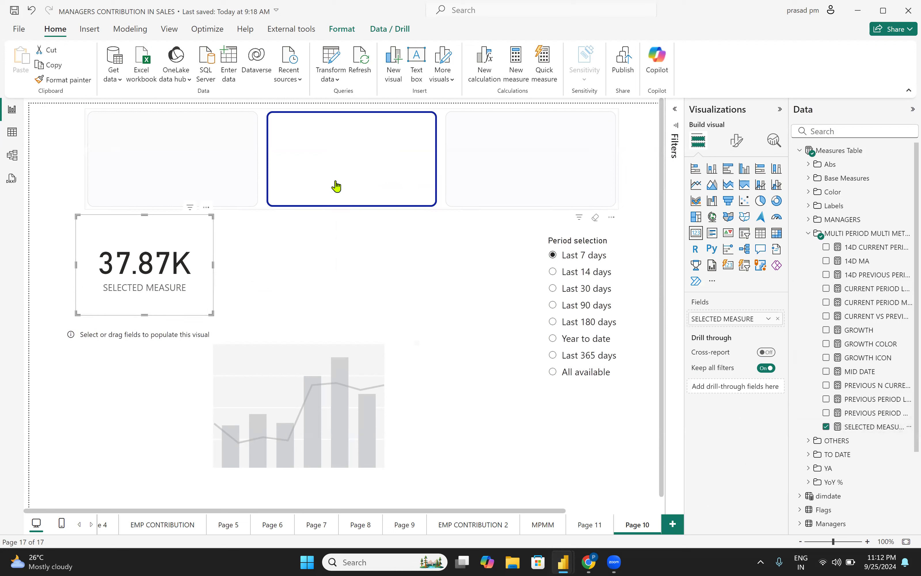
Step: Test the SELECTED MEASURE card by selecting each of the three metric buttons in turn
click(174, 160)
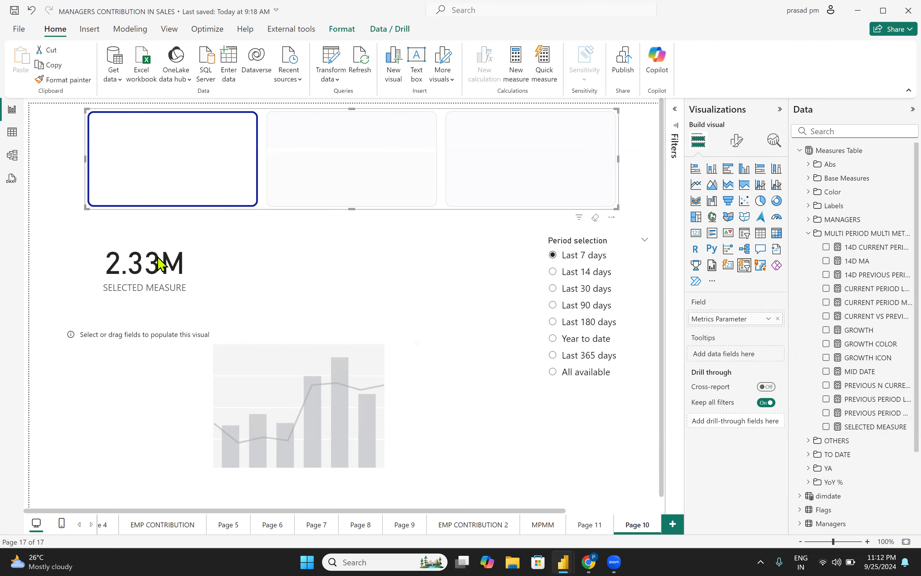
click(346, 193)
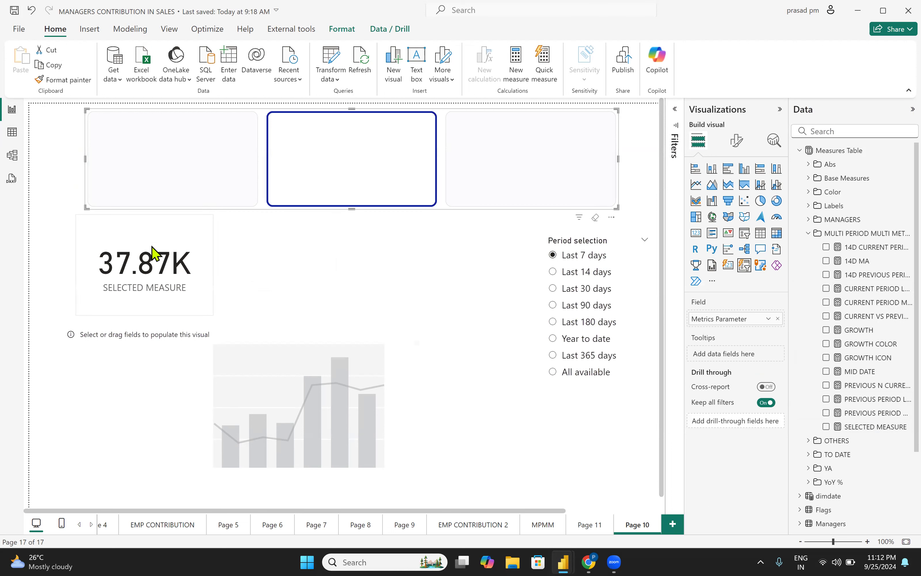
click(561, 158)
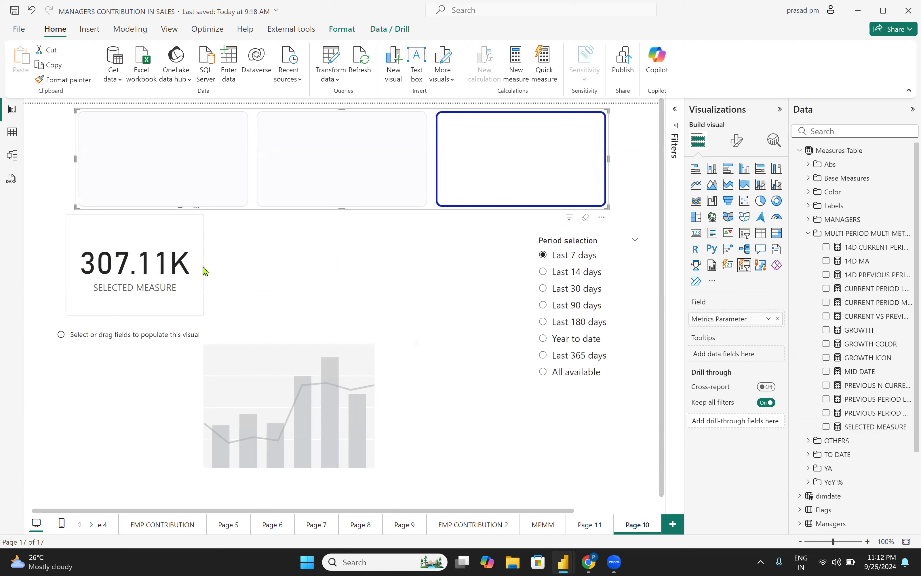
Step: Delete the SELECTED MEASURE card and stretch the empty combo chart back up to just below the metrics slicer
click(139, 285)
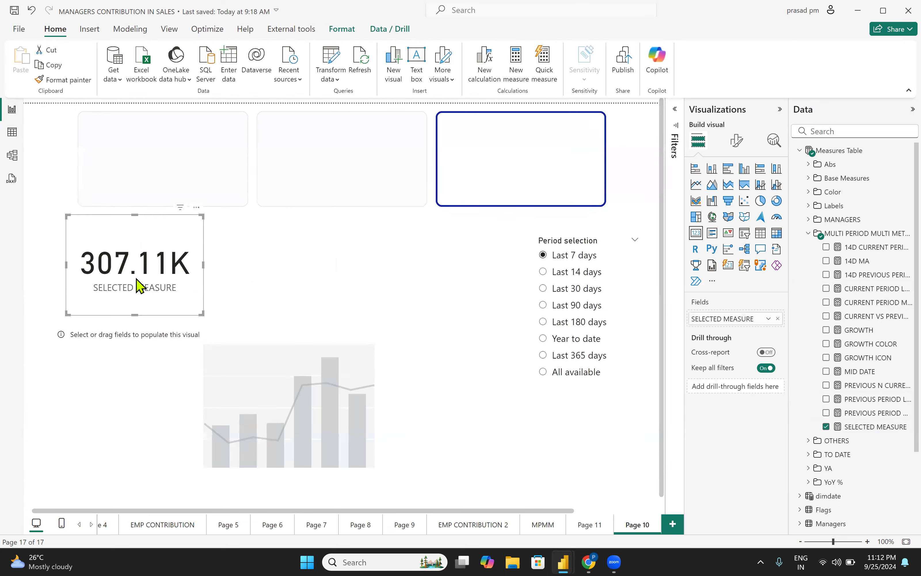
key(Delete)
click(291, 327)
drag(288, 286, 298, 238)
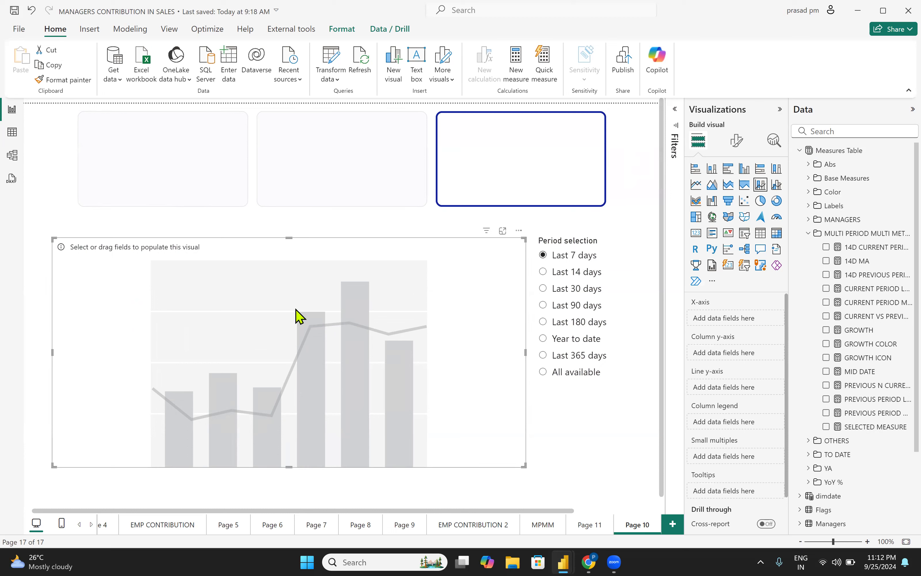
Step: Select the first metric button and examine the finished MPMM report page, fitted to the window, with its period set to Last 14 days
click(156, 170)
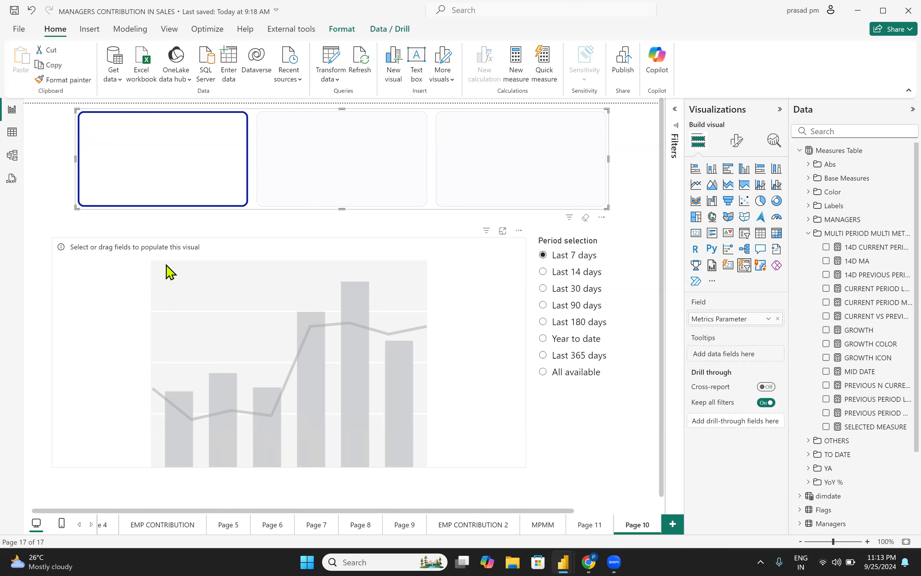
click(543, 527)
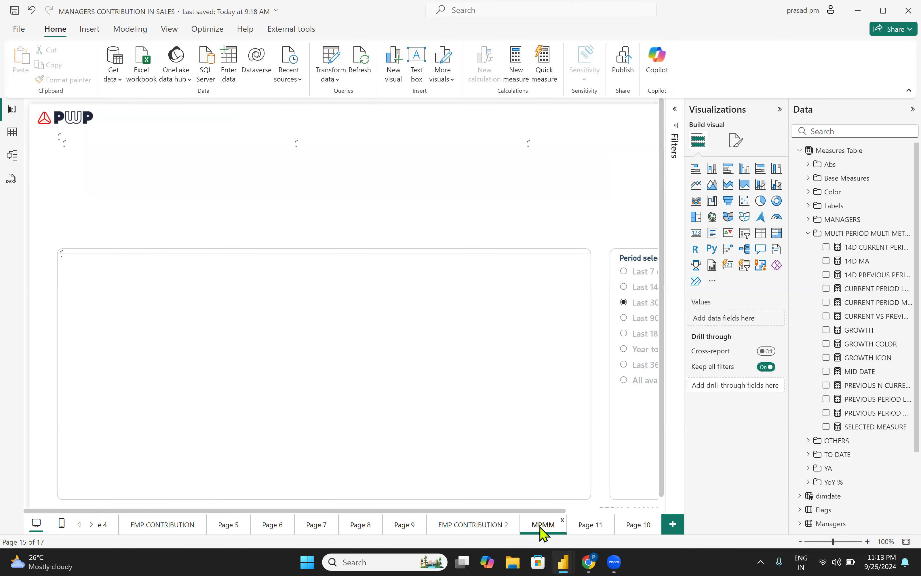
click(780, 110)
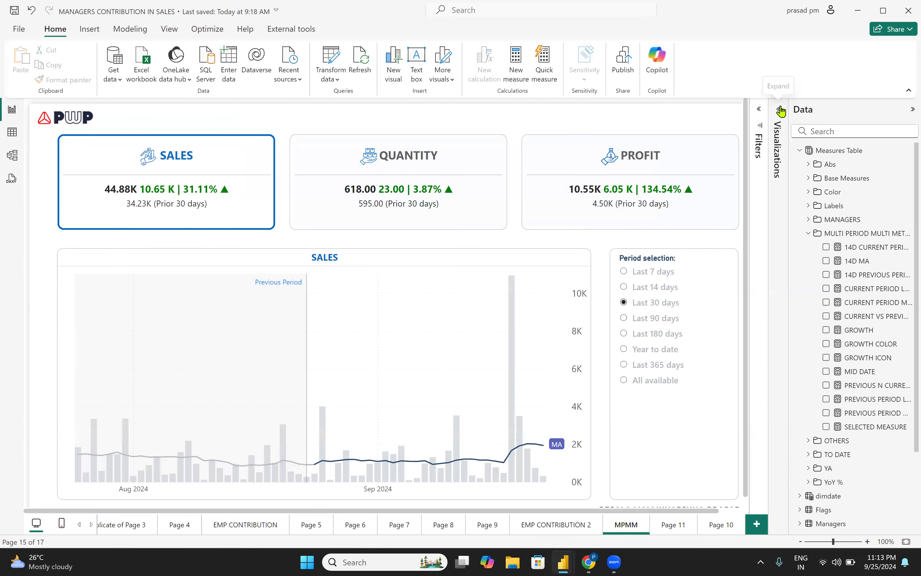
click(905, 541)
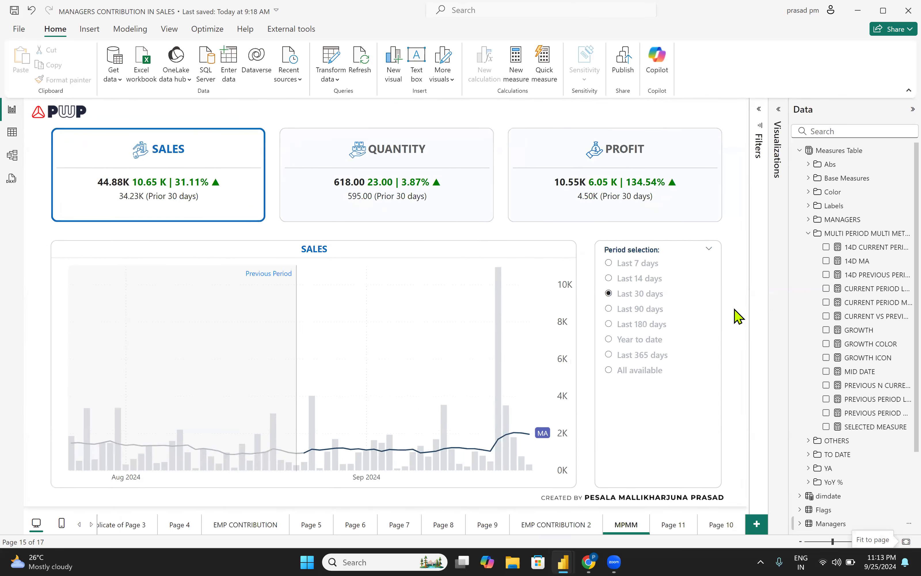
click(608, 280)
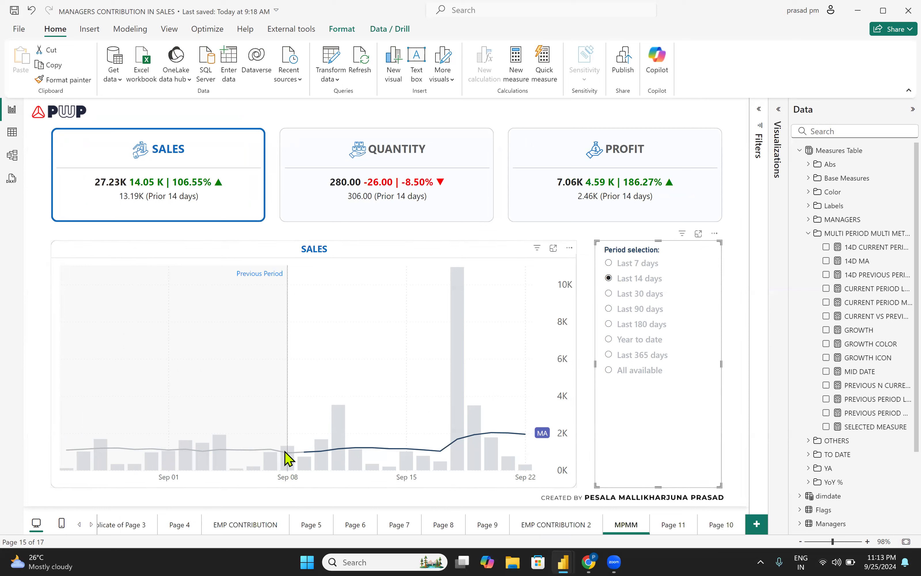
mouse_move(289, 466)
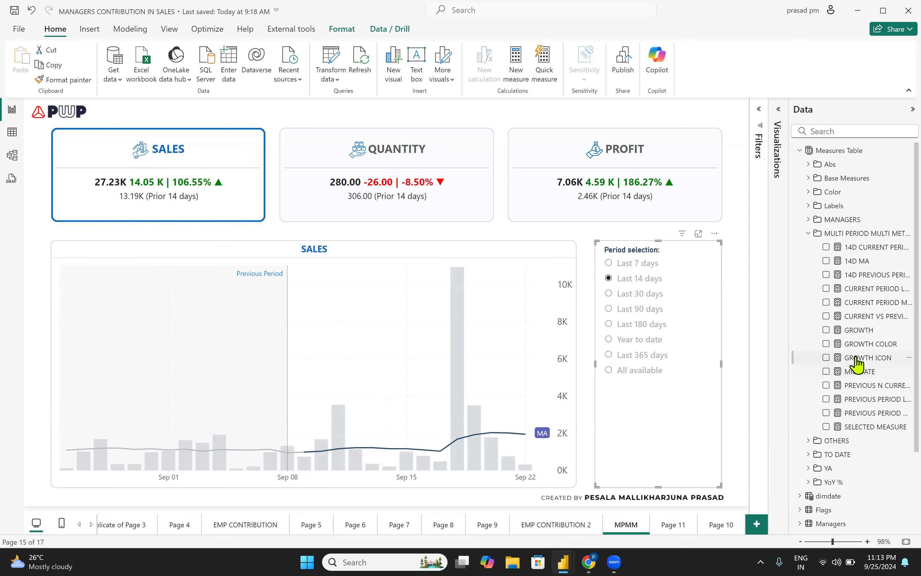
Step: Return to the empty combo chart on Page 10, widen the Data pane and open the CURRENT PERIOD METRIC formula
click(715, 527)
click(455, 388)
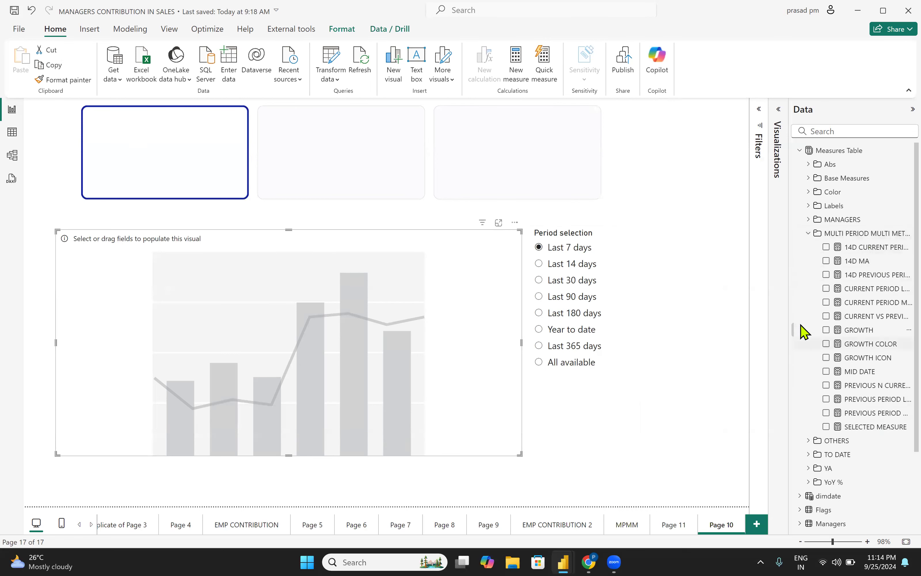
drag(789, 314, 752, 314)
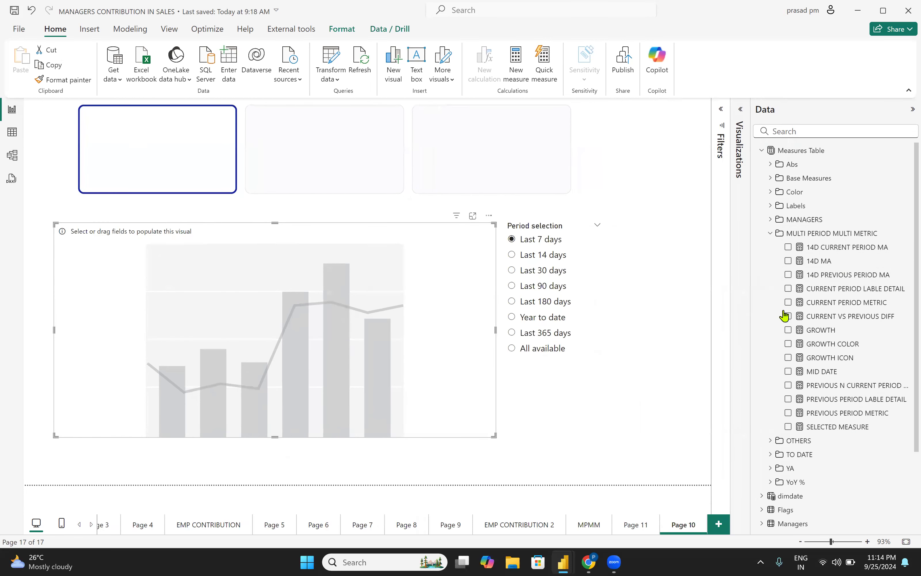
click(827, 308)
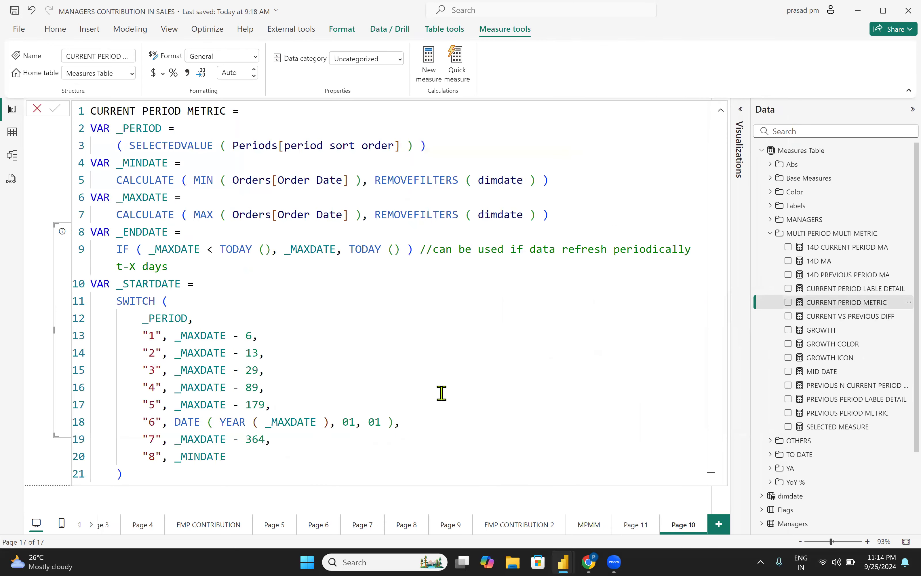
Step: Examine the whole CURRENT PERIOD METRIC formula, from the period and date variables through the _STARTDATE switch to the RESULT calculation
scroll(437, 390, down, 3)
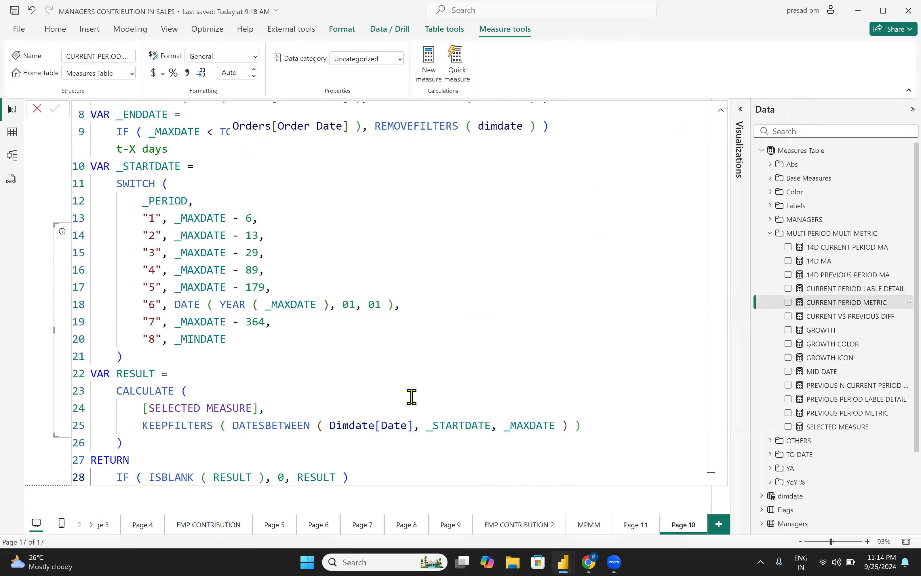
scroll(411, 397, up, 3)
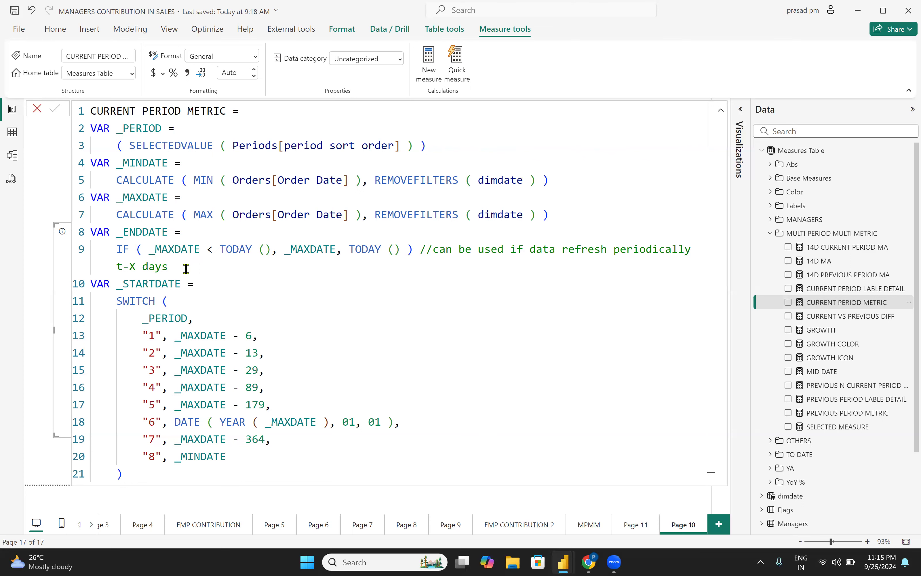
scroll(249, 302, down, 1)
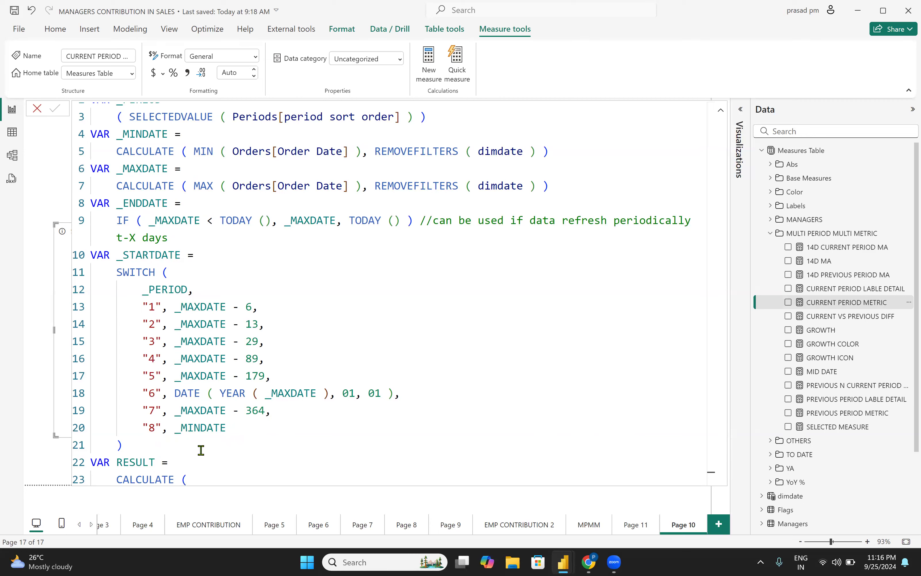
scroll(224, 160, up, 1)
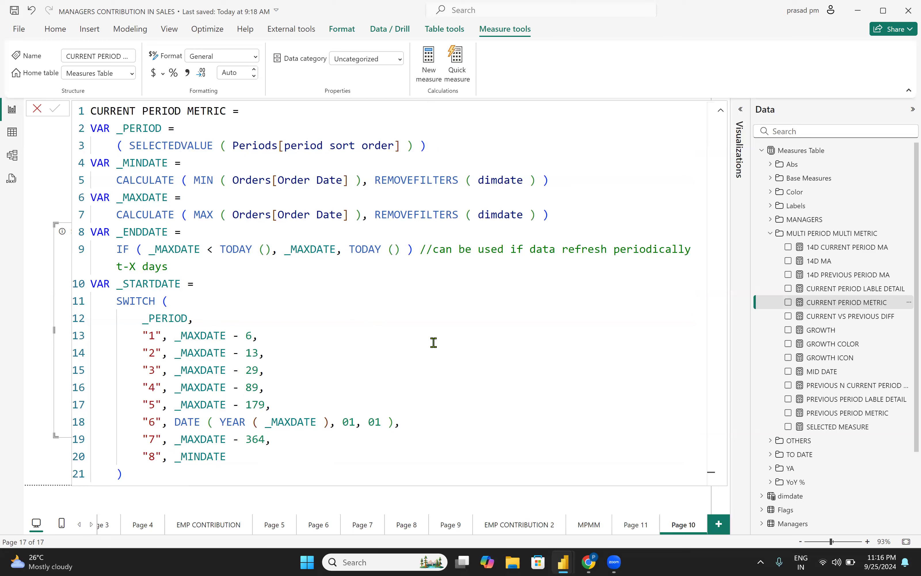
scroll(385, 410, down, 2)
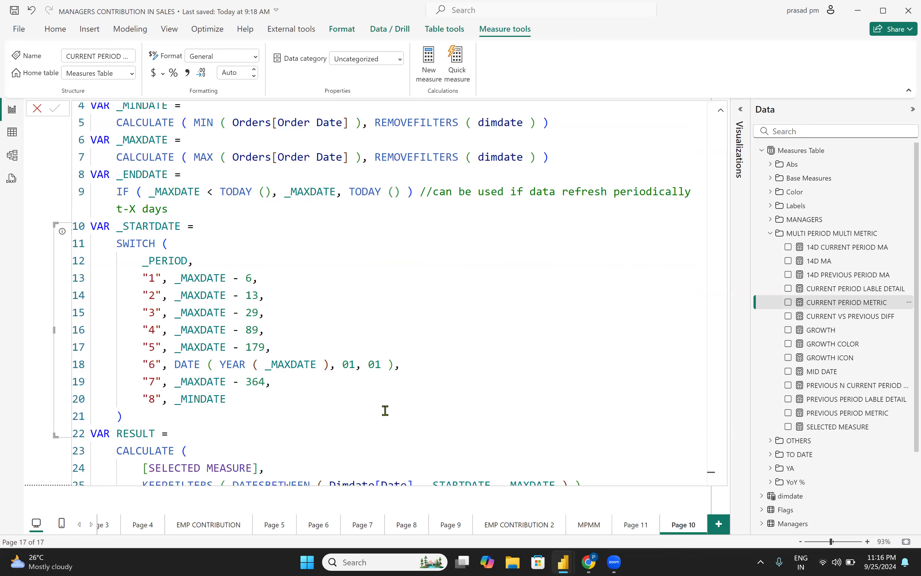
scroll(385, 410, down, 1)
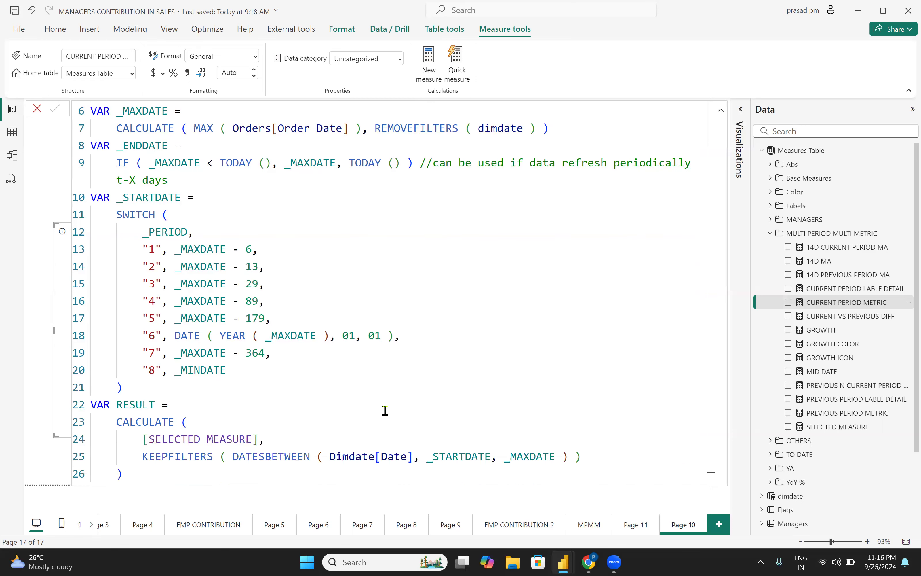
scroll(385, 410, down, 1)
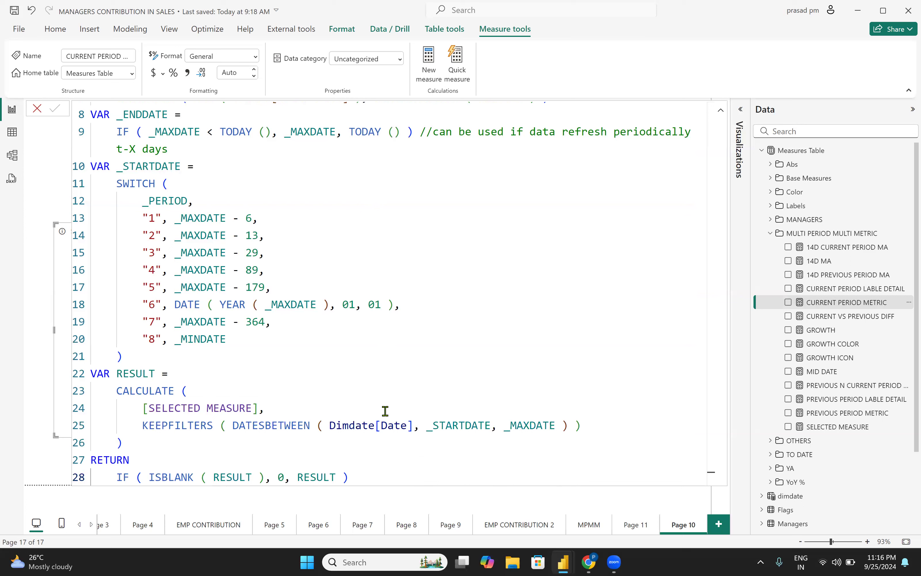
scroll(323, 442, up, 3)
scroll(323, 443, down, 3)
scroll(192, 406, up, 4)
click(95, 129)
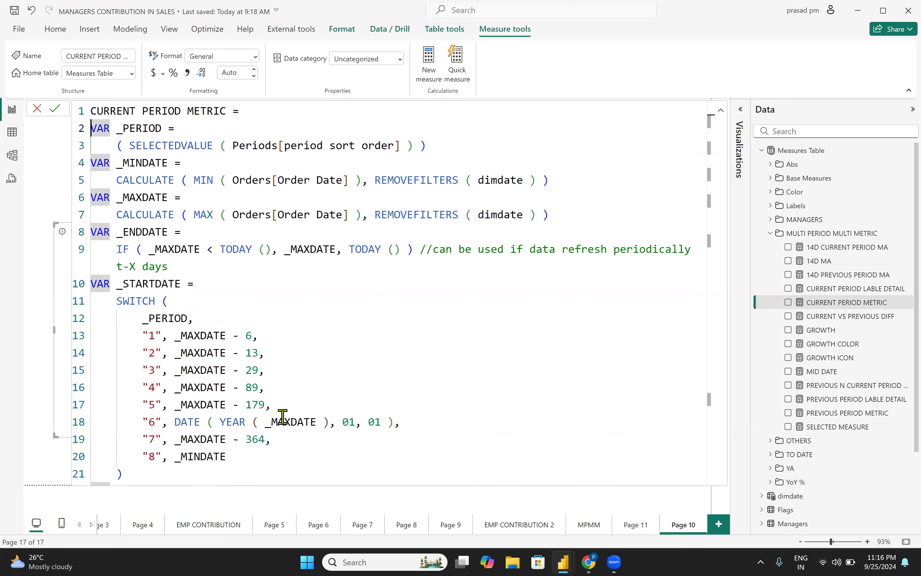
scroll(282, 418, down, 4)
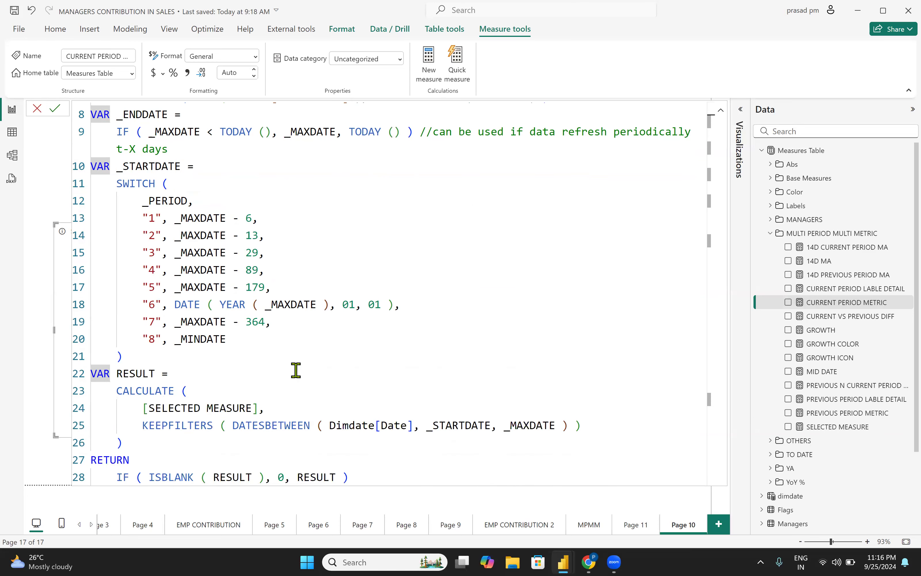
click(212, 366)
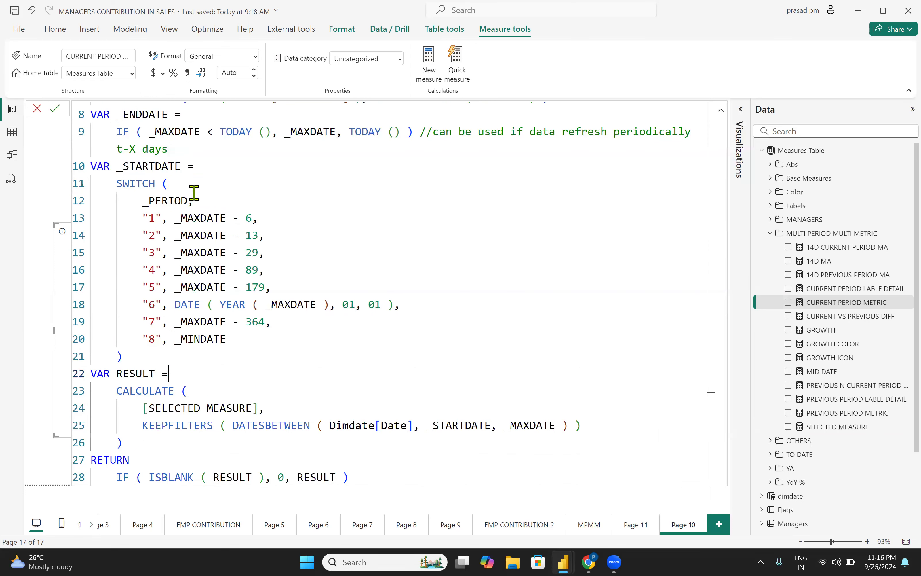
Step: Open the MPMM page, set its period selection to Last 7 days and inspect the bars of the SALES chart
click(589, 524)
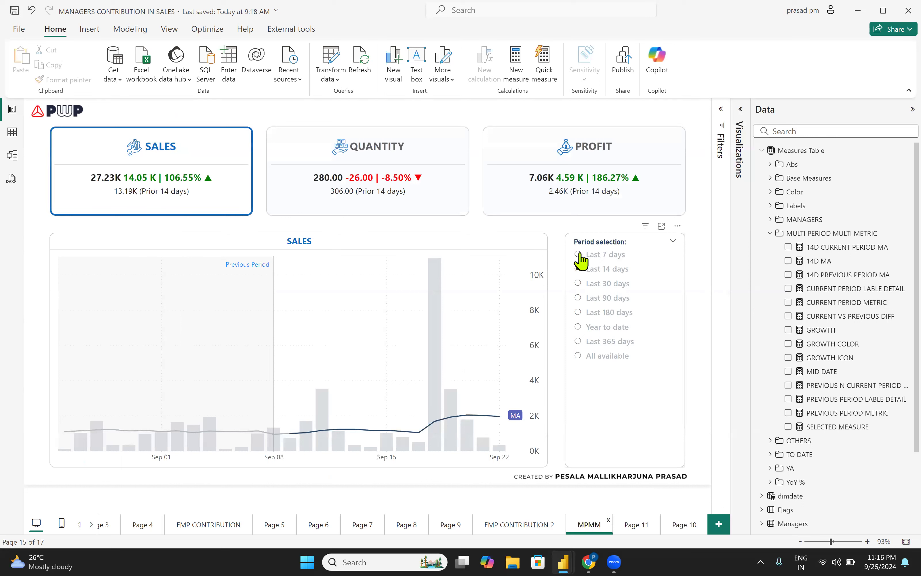
click(579, 254)
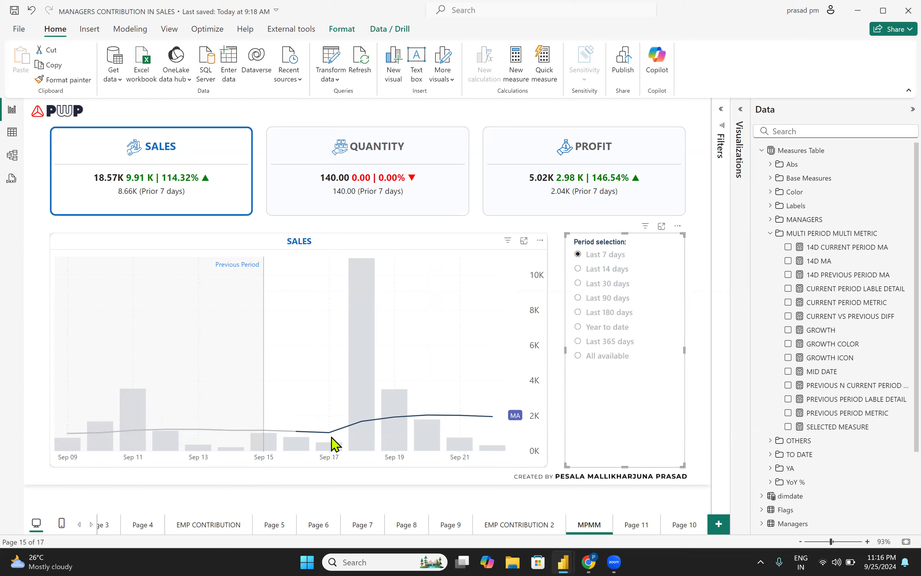
mouse_move(496, 450)
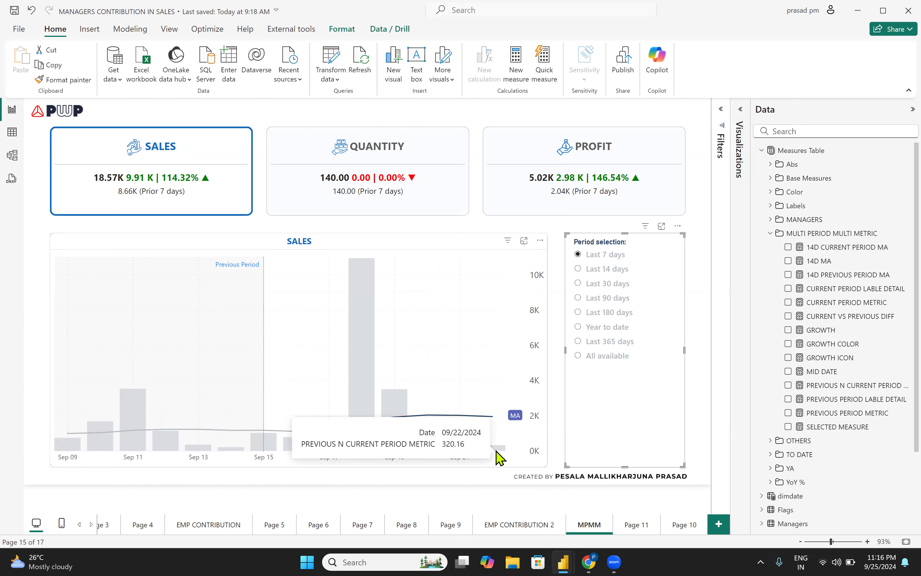
mouse_move(292, 453)
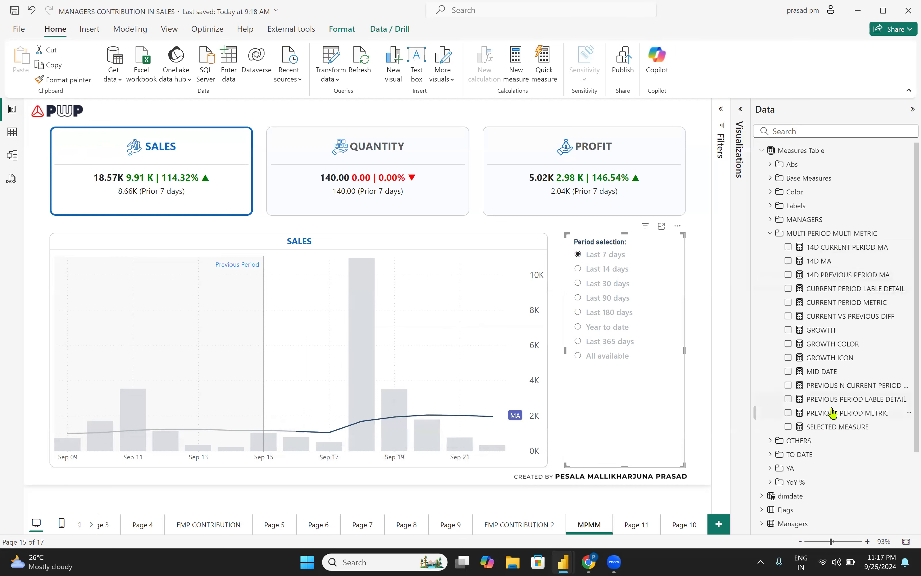
Step: Reopen the CURRENT PERIOD METRIC formula and check period "1" of the _STARTDATE switch against the system calendar
click(834, 304)
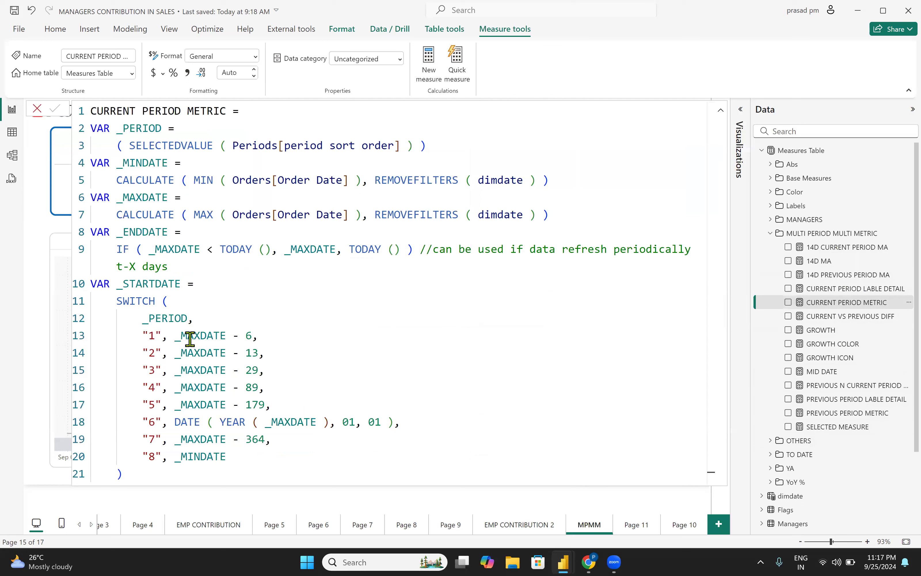
scroll(190, 319, down, 1)
scroll(190, 318, up, 1)
double_click(153, 337)
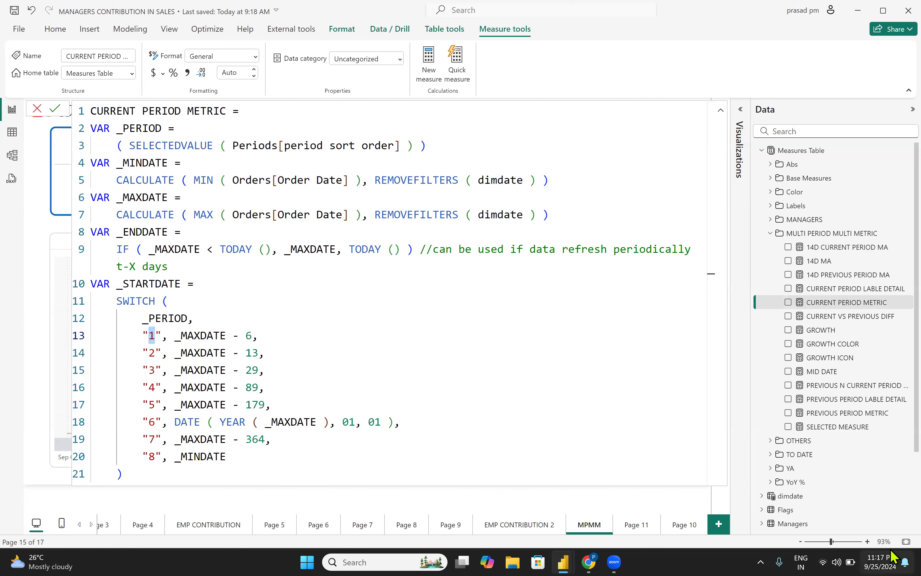
click(890, 559)
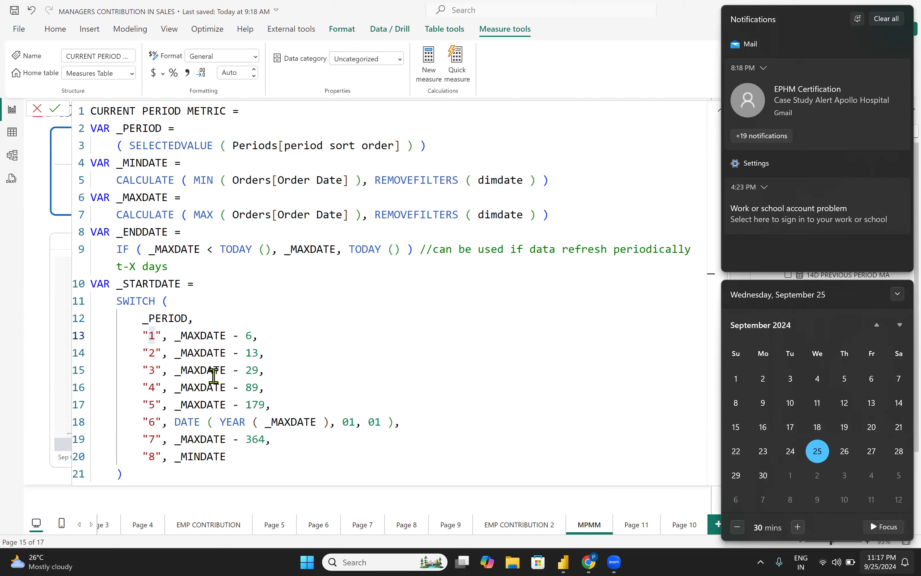
click(290, 357)
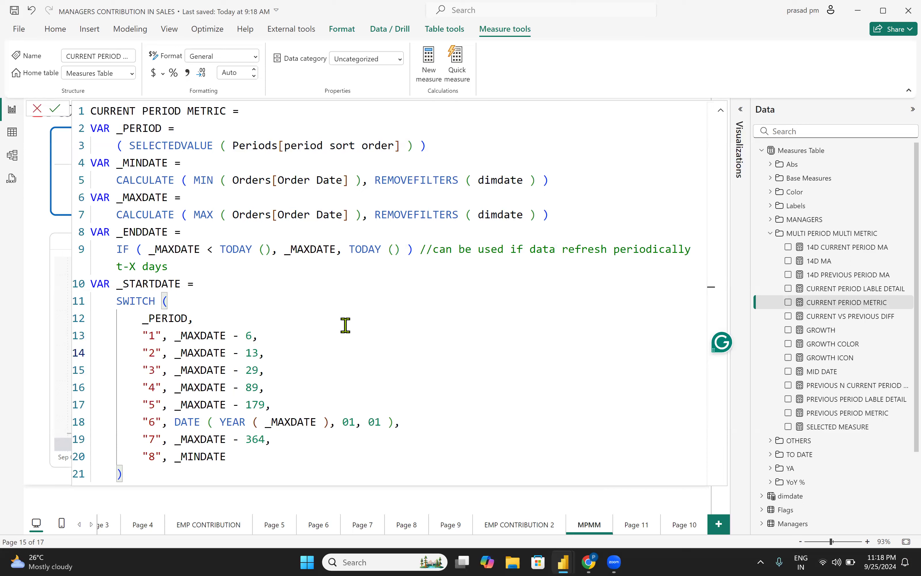
scroll(345, 324, down, 2)
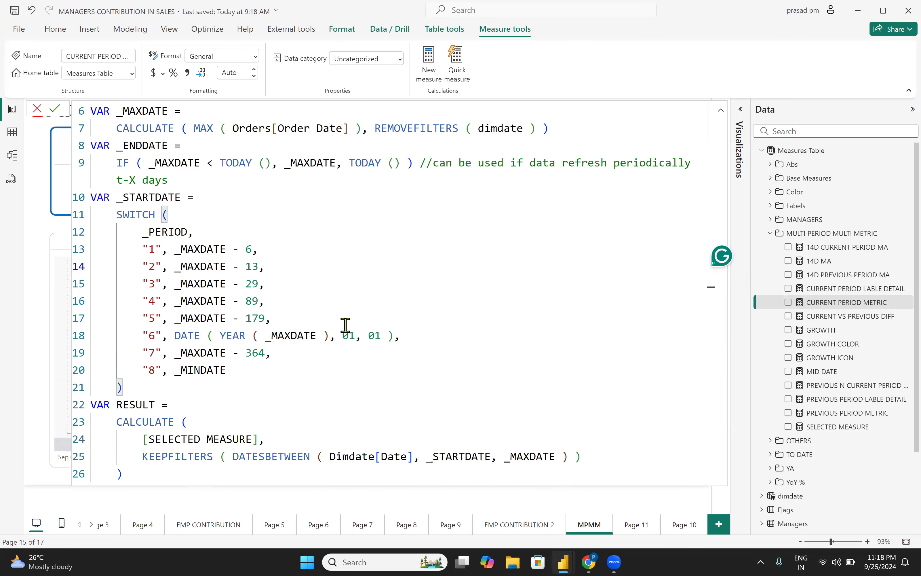
scroll(345, 325, up, 1)
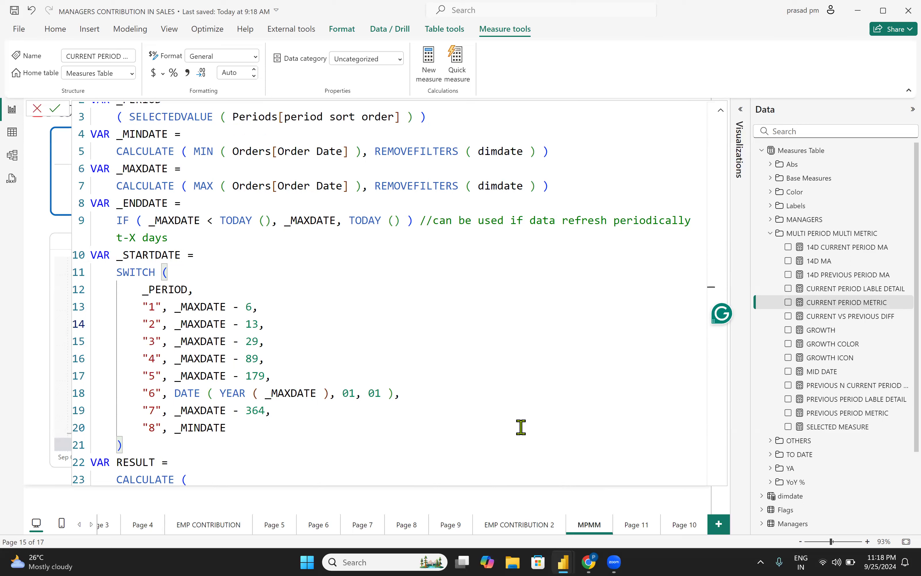
Step: Close the formula, set the MPMM page's period to Last 30 days and inspect the final bar of the SALES chart
click(37, 110)
click(578, 269)
click(578, 283)
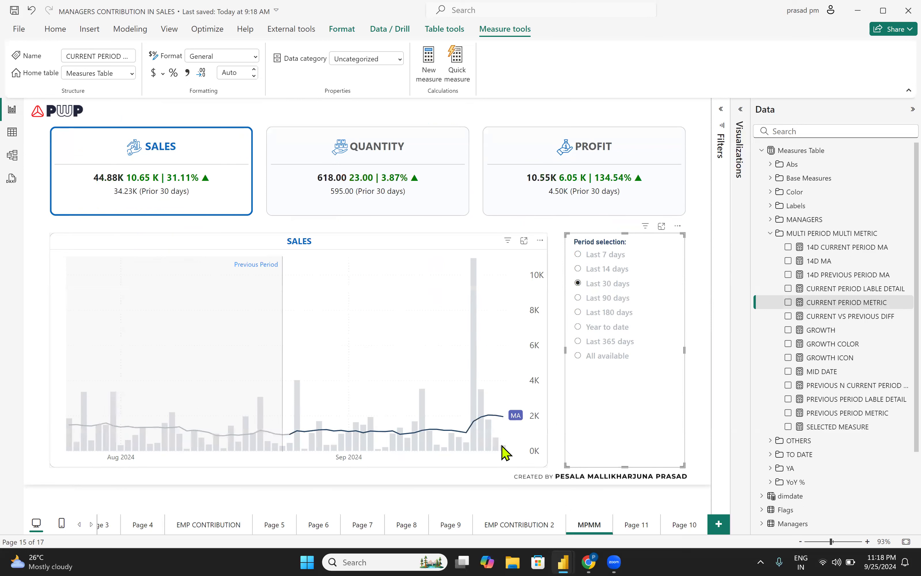
mouse_move(505, 455)
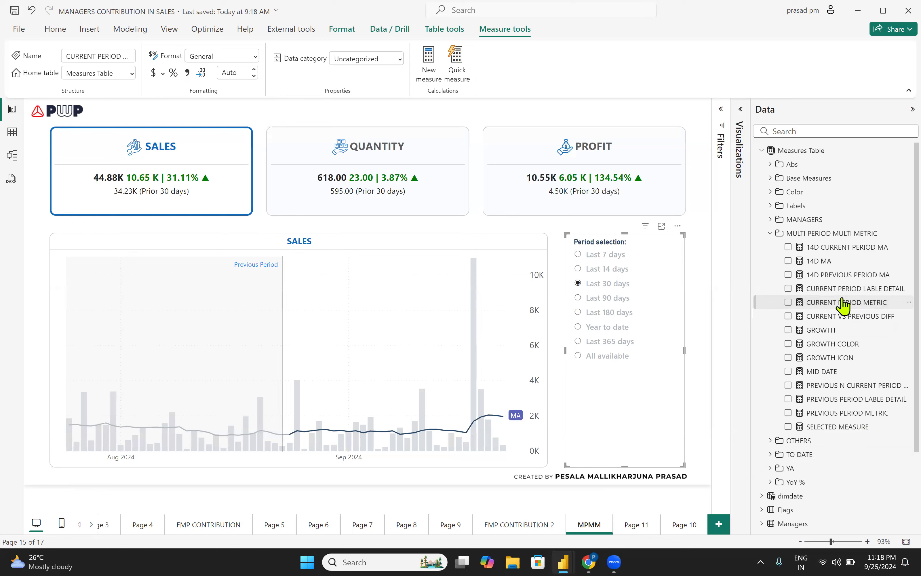
Step: Reopen the CURRENT PERIOD METRIC formula, review its remaining period cases and the RESULT calculation, and close it without changes
click(840, 315)
click(838, 305)
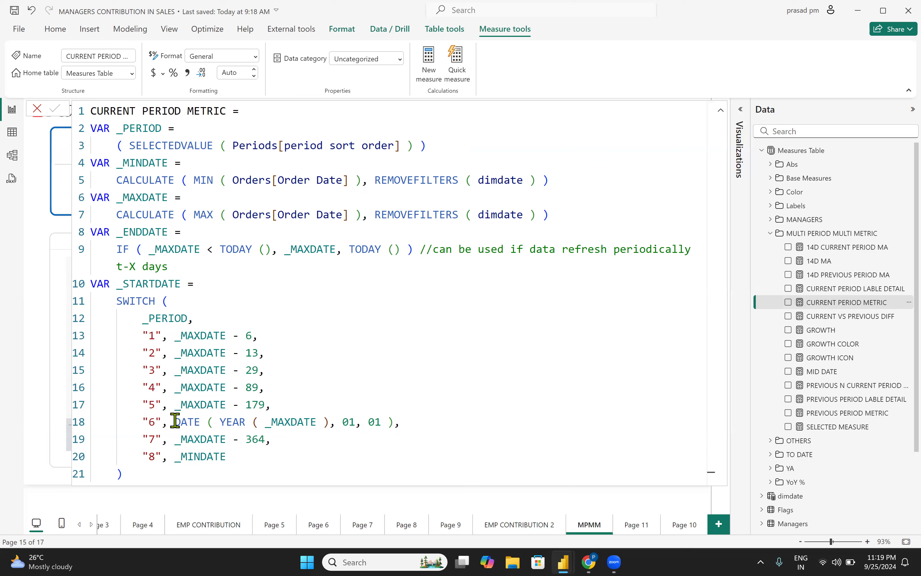
scroll(224, 403, down, 1)
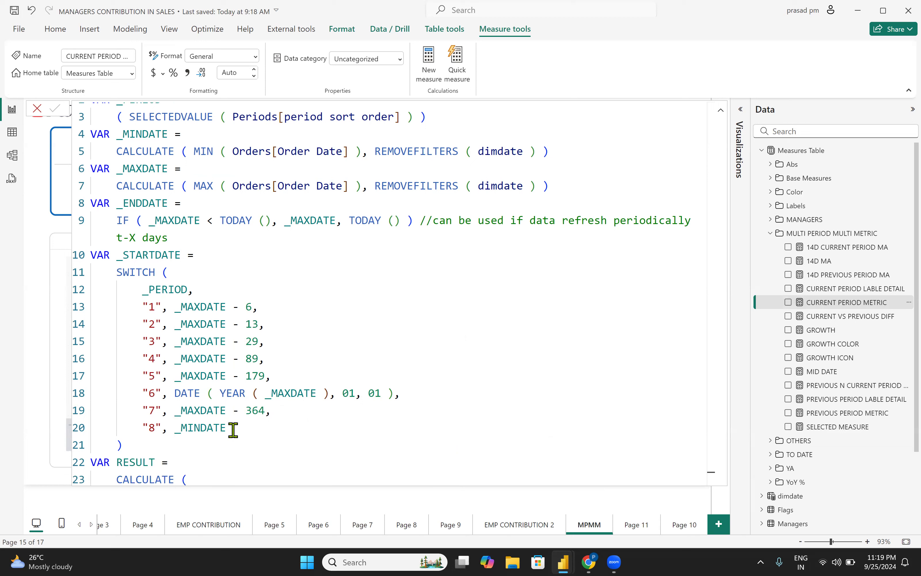
scroll(274, 405, down, 2)
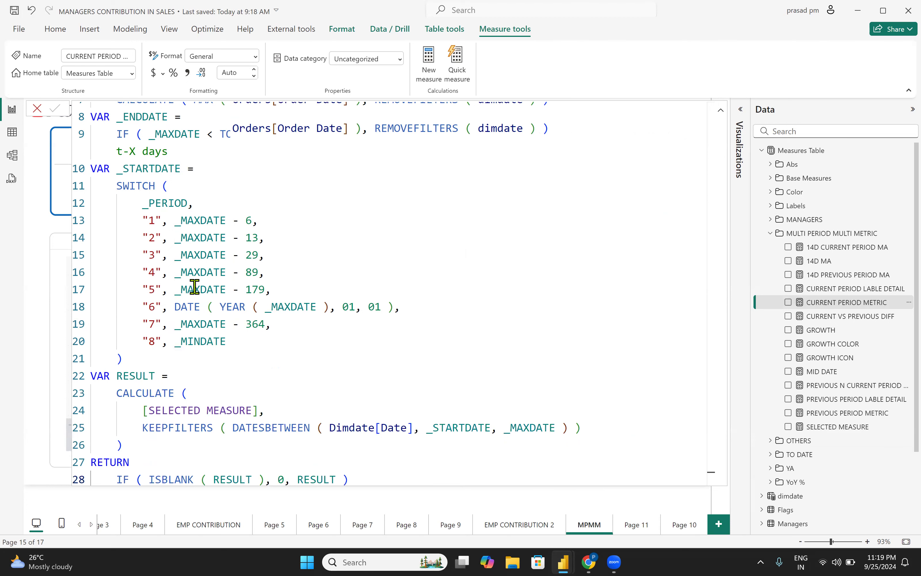
scroll(180, 285, down, 1)
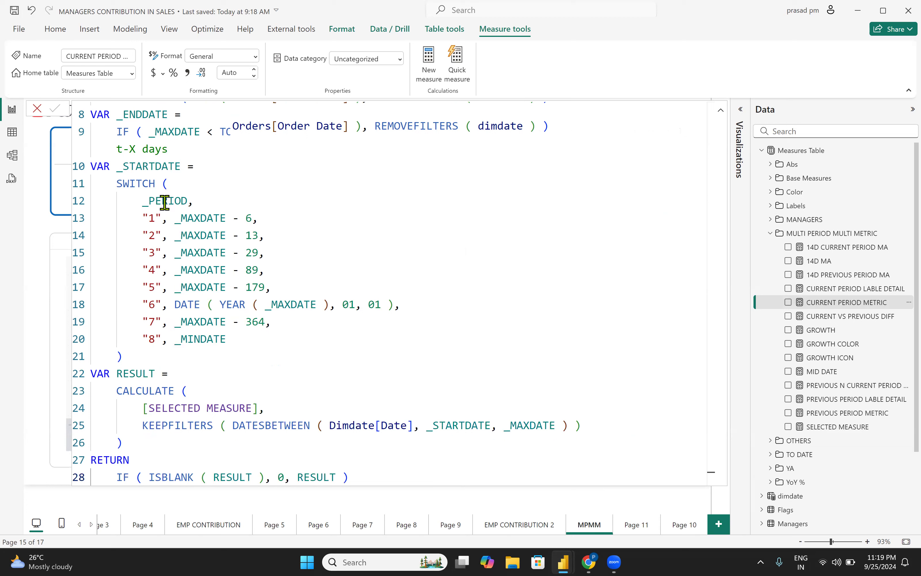
scroll(156, 185, up, 1)
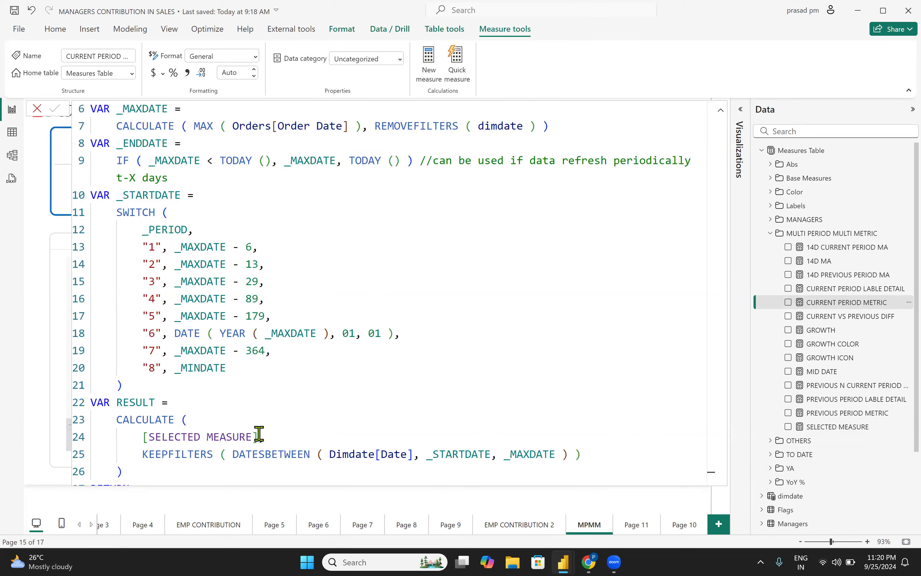
scroll(259, 434, up, 2)
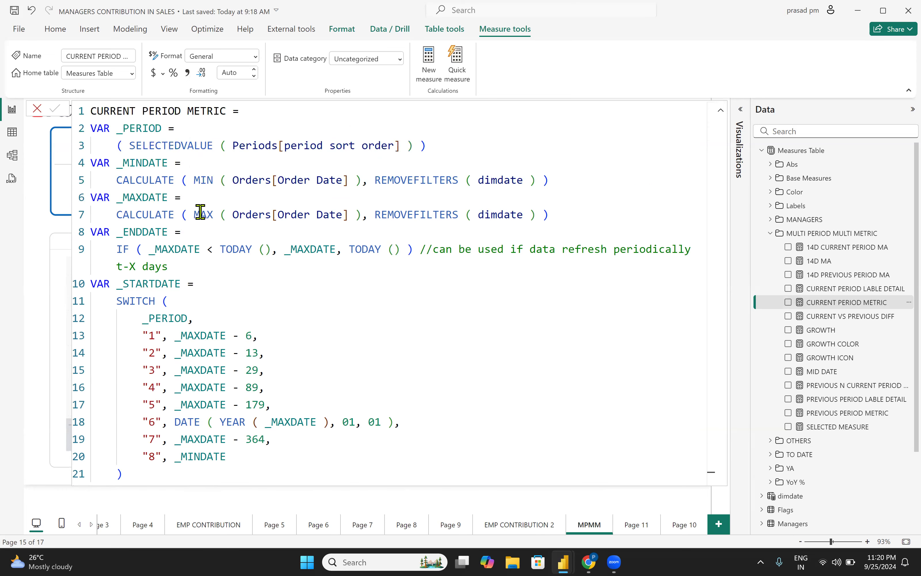
click(37, 110)
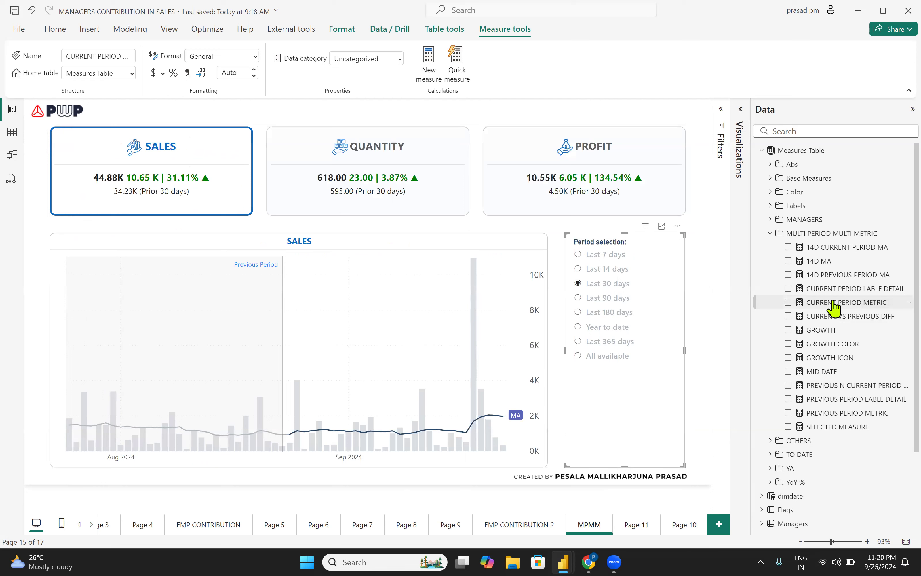
Step: View the PREVIOUS PERIOD METRIC formula briefly, close it, and inspect the SALES chart with the period set to Last 7 days
click(824, 414)
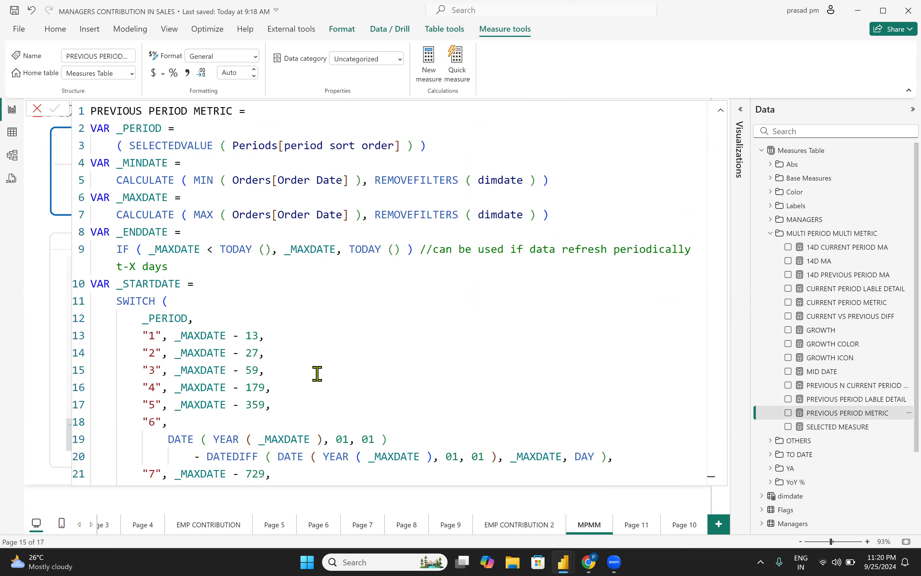
click(36, 110)
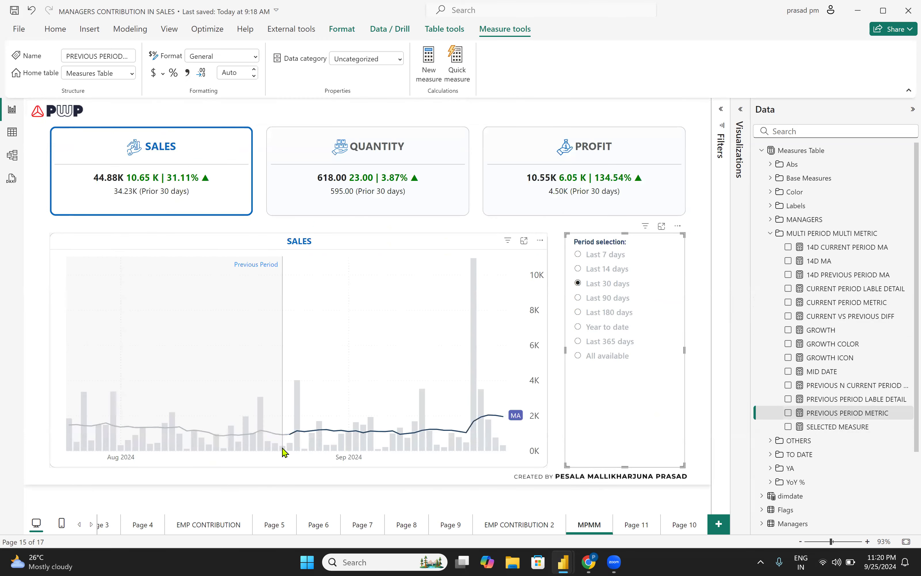
mouse_move(285, 452)
click(578, 254)
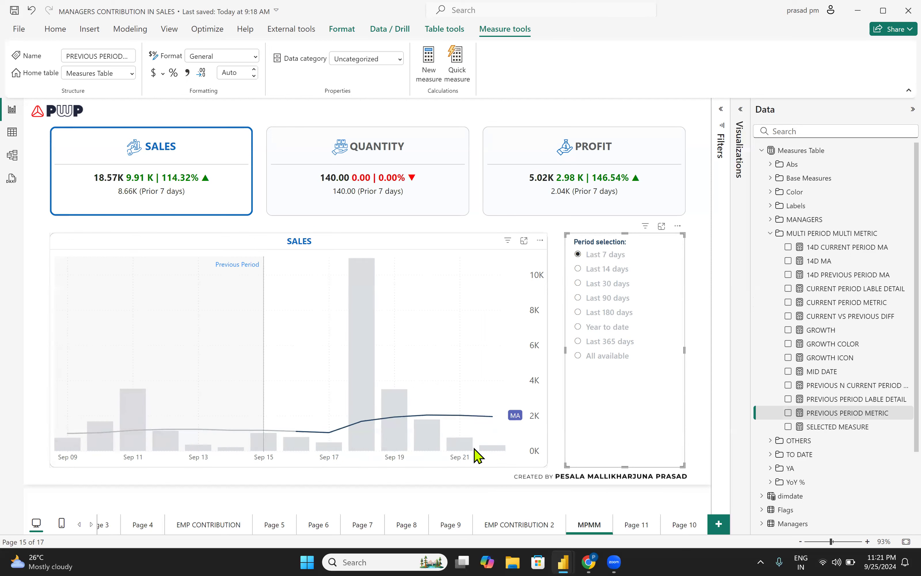
mouse_move(490, 456)
Step: Reopen the PREVIOUS PERIOD METRIC formula and examine the _STARTDATE switch, especially the DATE and DATEDIFF expressions of period "6"
click(824, 428)
click(834, 415)
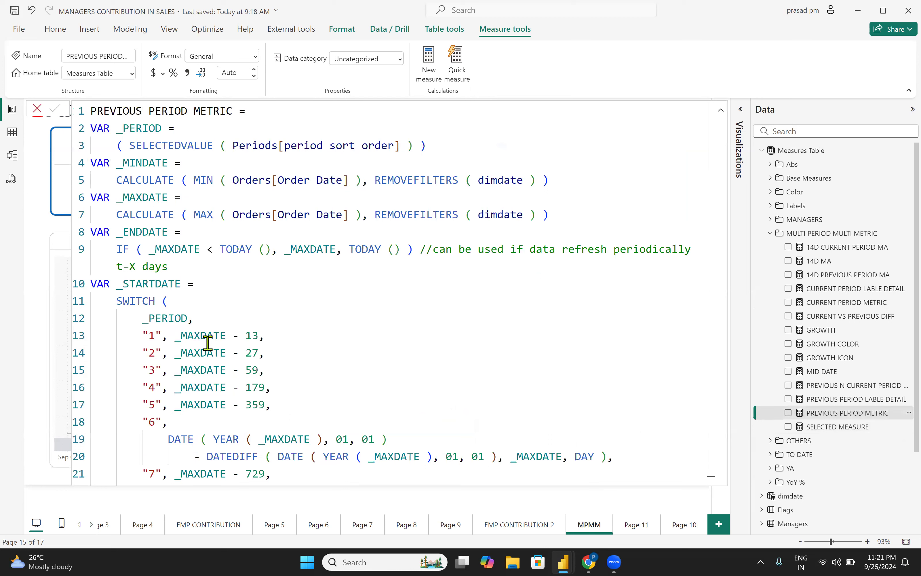
scroll(207, 342, down, 1)
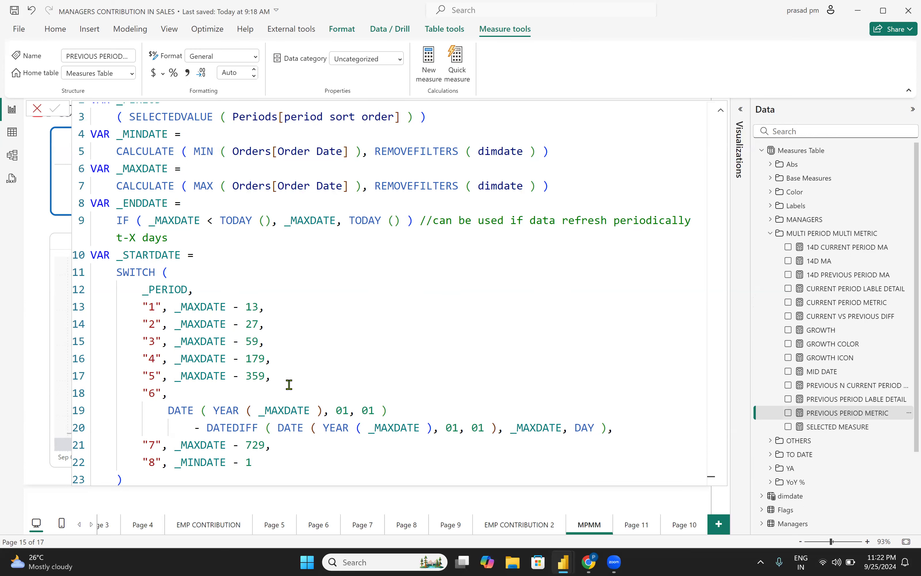
scroll(288, 382, down, 1)
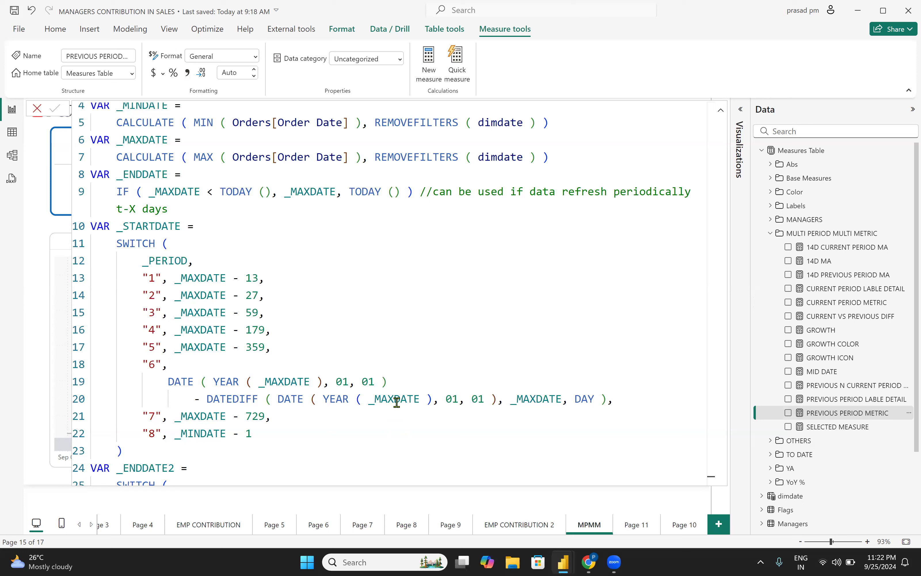
drag(276, 398, 489, 402)
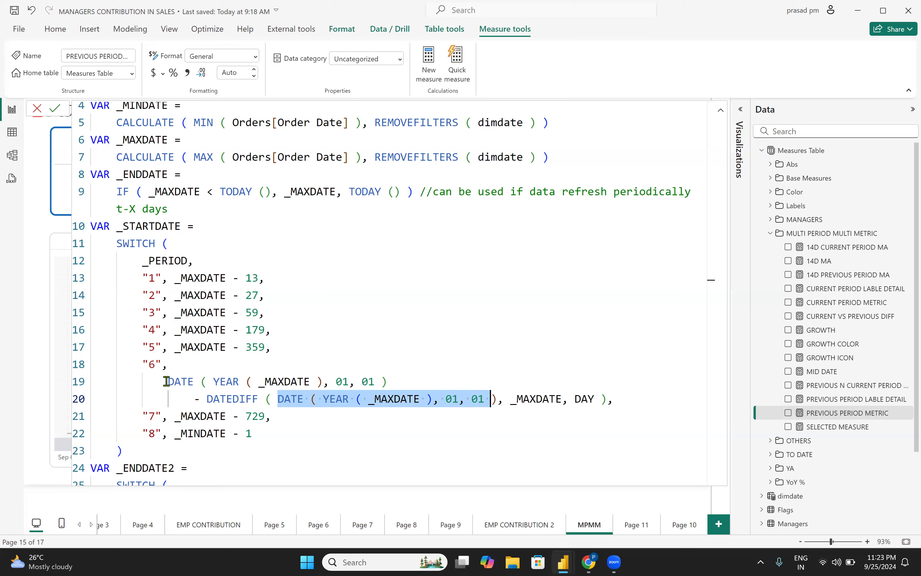
drag(167, 381, 390, 380)
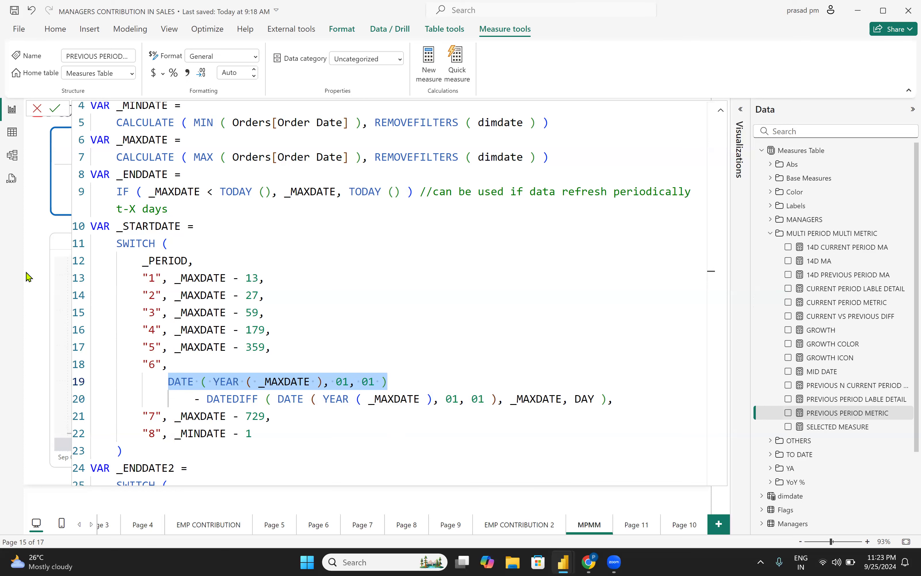
Step: Close the formula, set the MPMM page's period to Year to date and inspect the end of the SALES chart
click(37, 109)
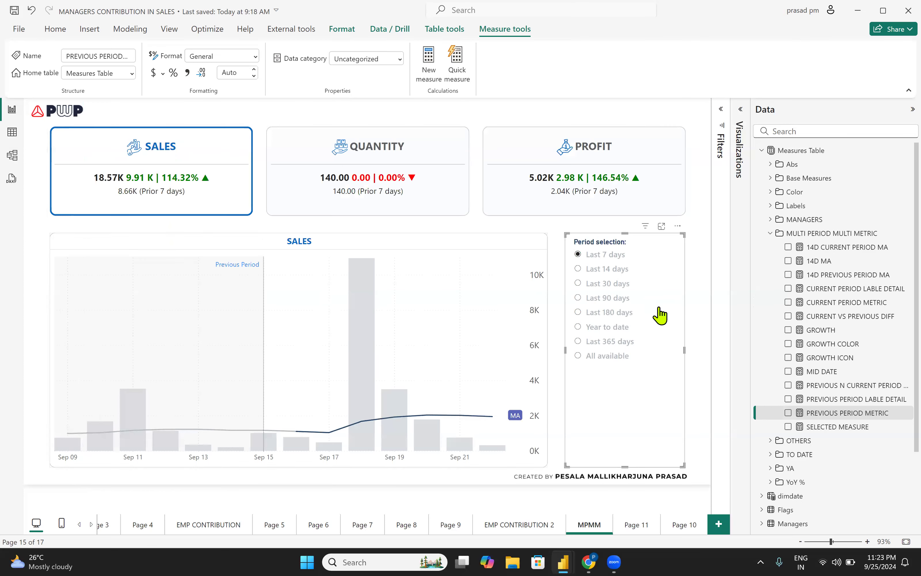
click(577, 327)
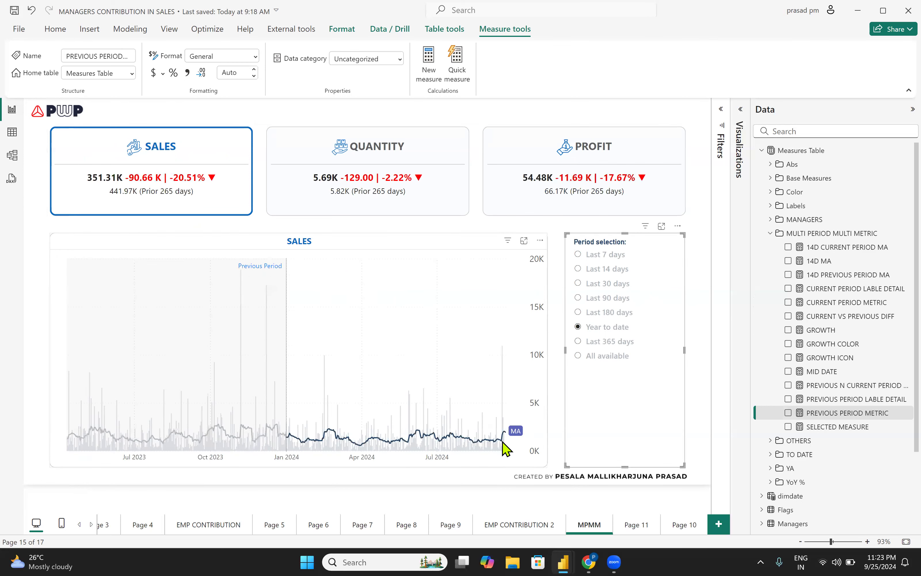
mouse_move(508, 456)
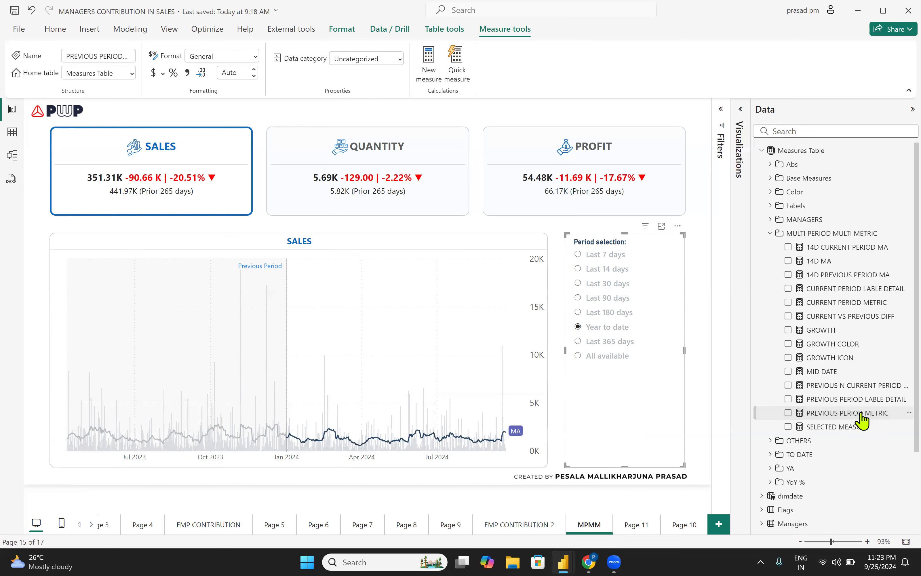
Step: Reopen the PREVIOUS PERIOD METRIC formula and review periods "7" and "8" of the _STARTDATE switch
click(842, 399)
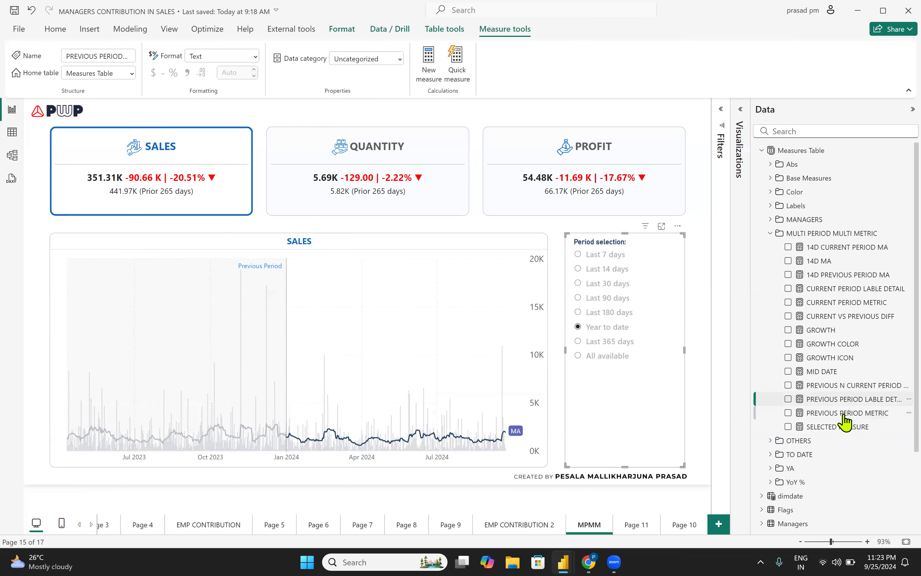
click(844, 415)
scroll(315, 369, down, 2)
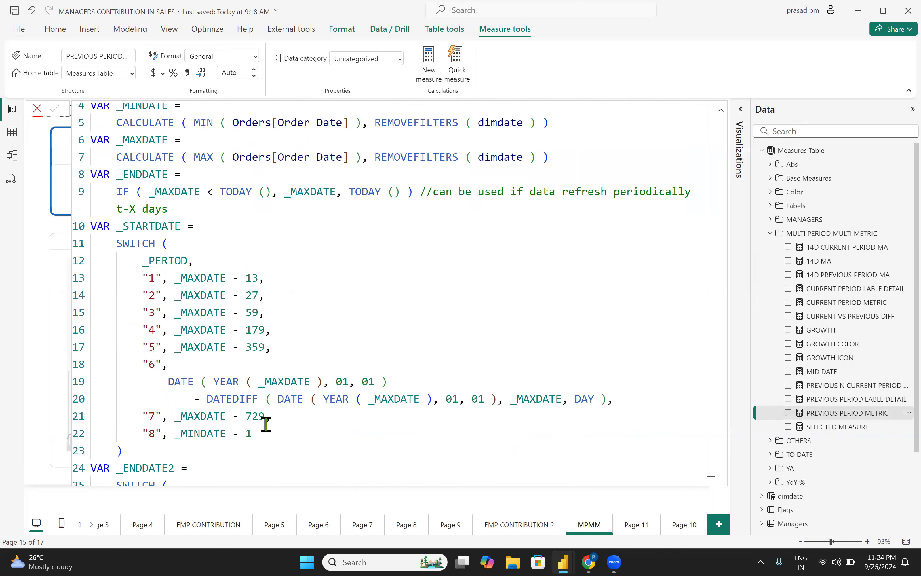
scroll(236, 404, down, 2)
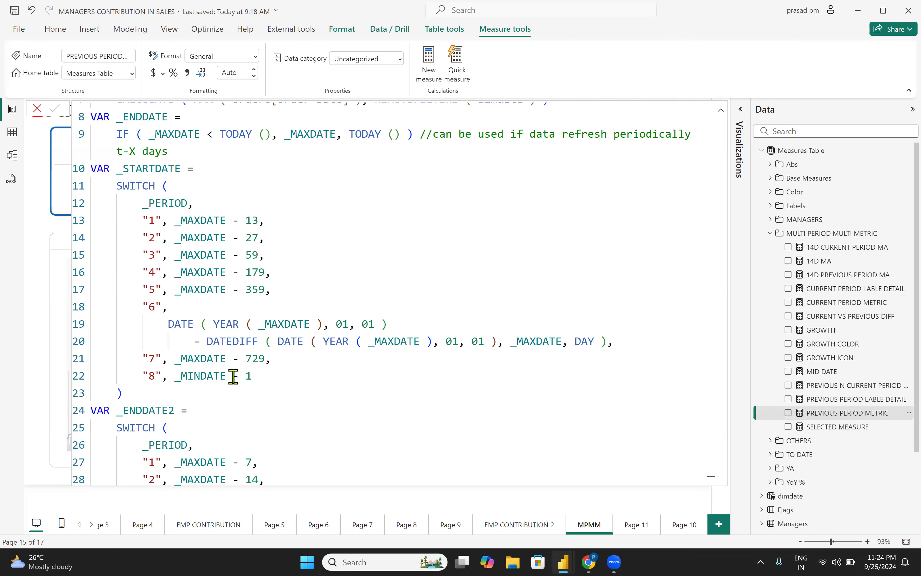
scroll(249, 404, down, 1)
scroll(250, 404, down, 1)
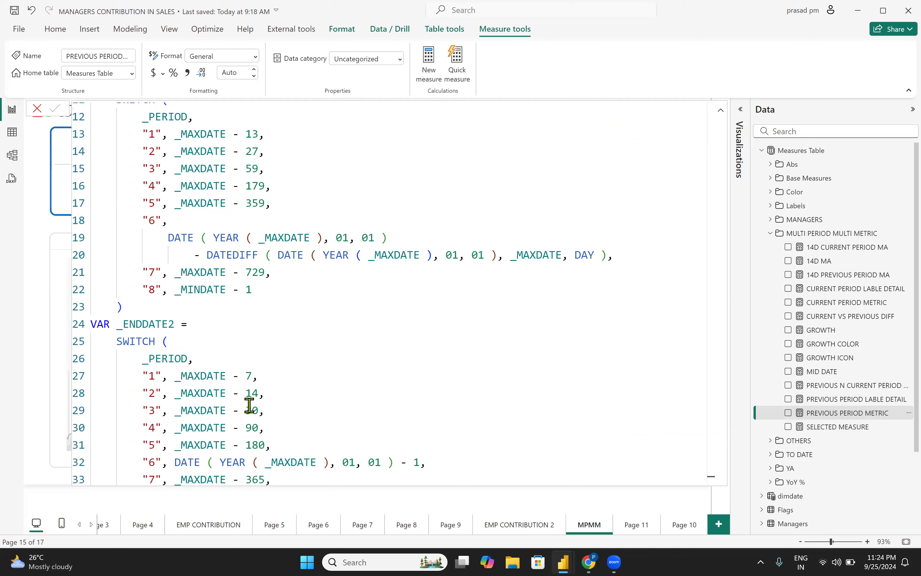
scroll(250, 405, up, 3)
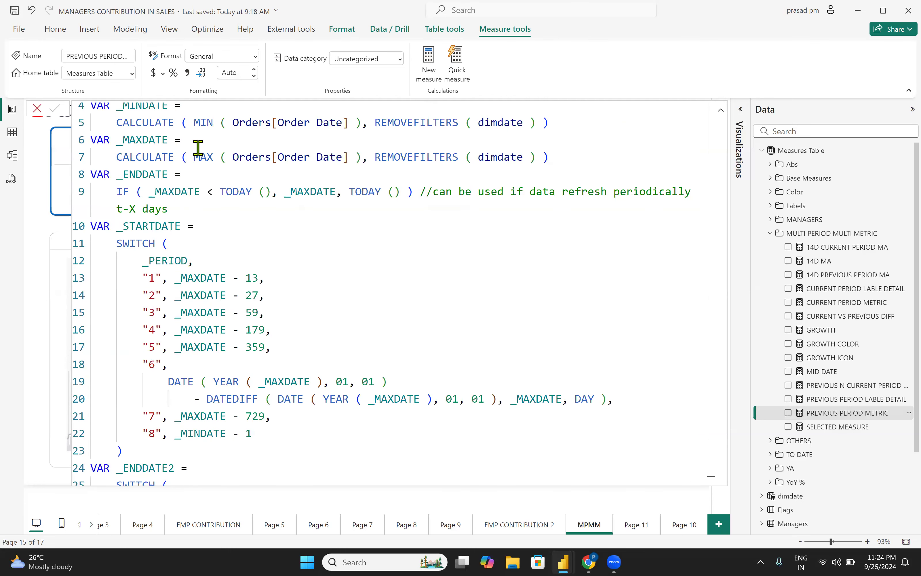
Step: Review the _ENDDATE2 switch and the RESULT calculation of PREVIOUS PERIOD METRIC, and close the formula without changes
scroll(230, 456, down, 5)
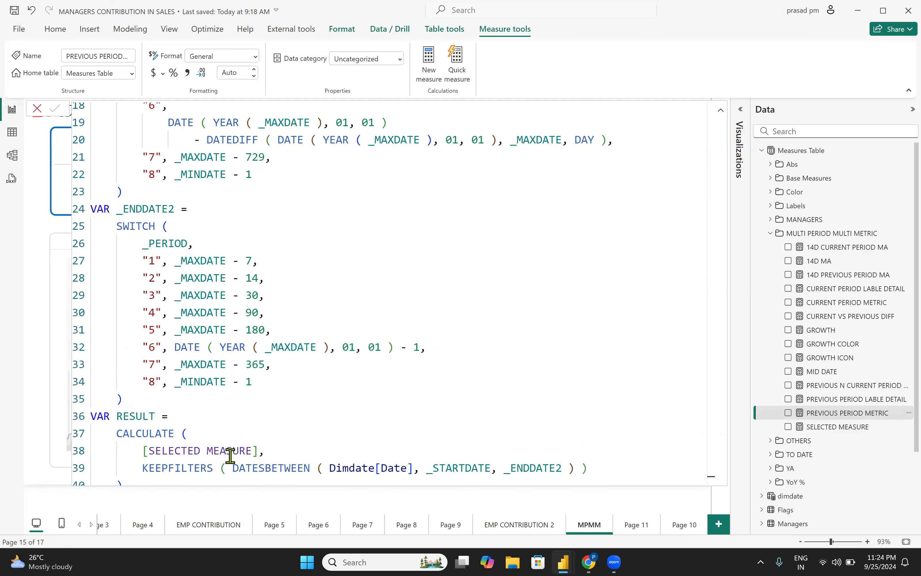
scroll(230, 456, up, 1)
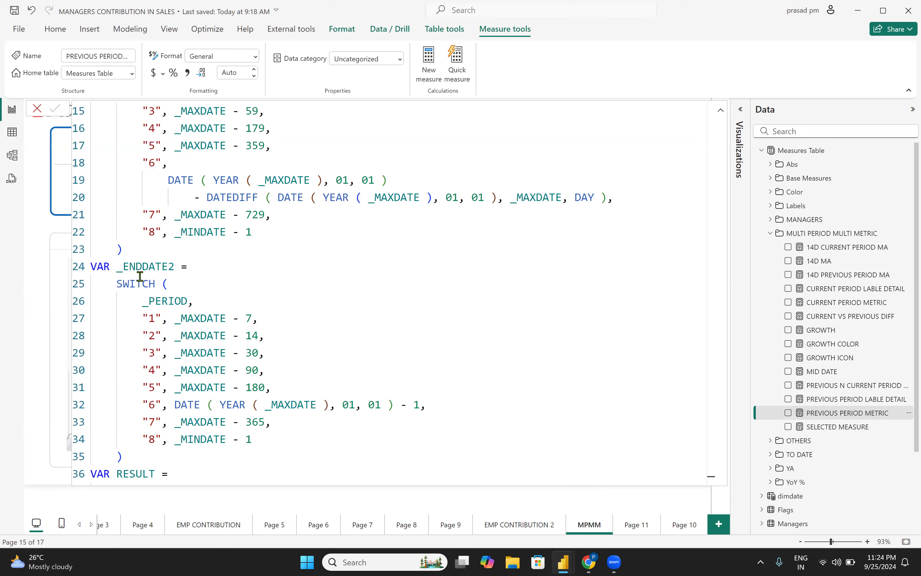
scroll(232, 415, down, 2)
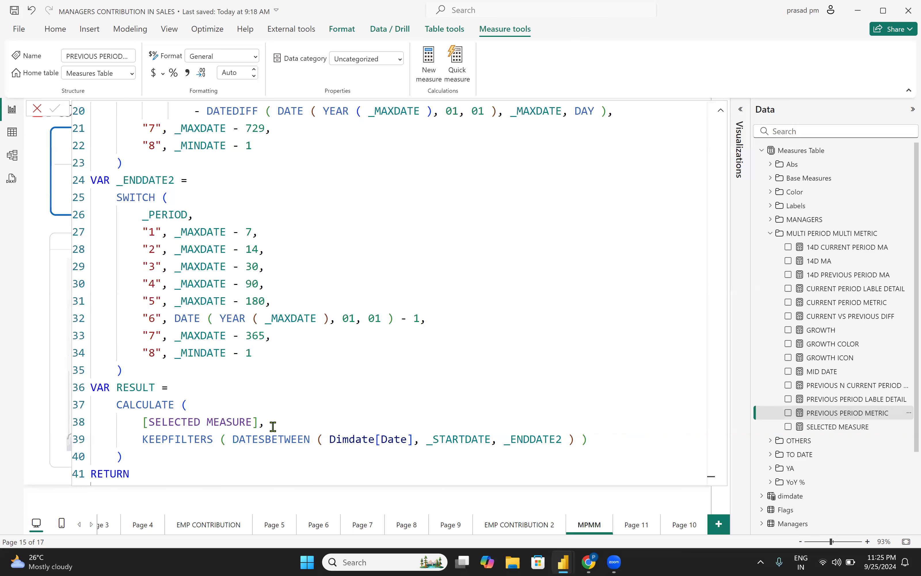
scroll(273, 426, down, 1)
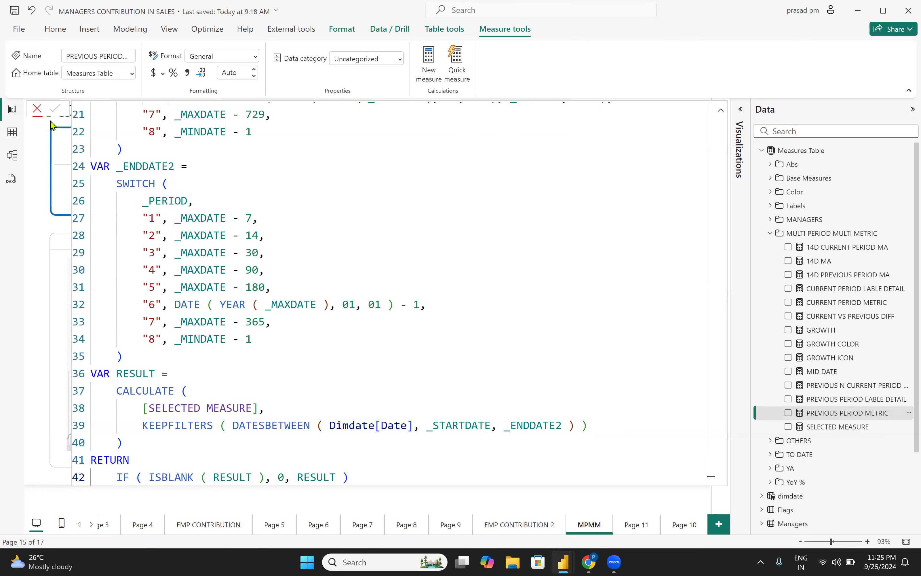
click(37, 112)
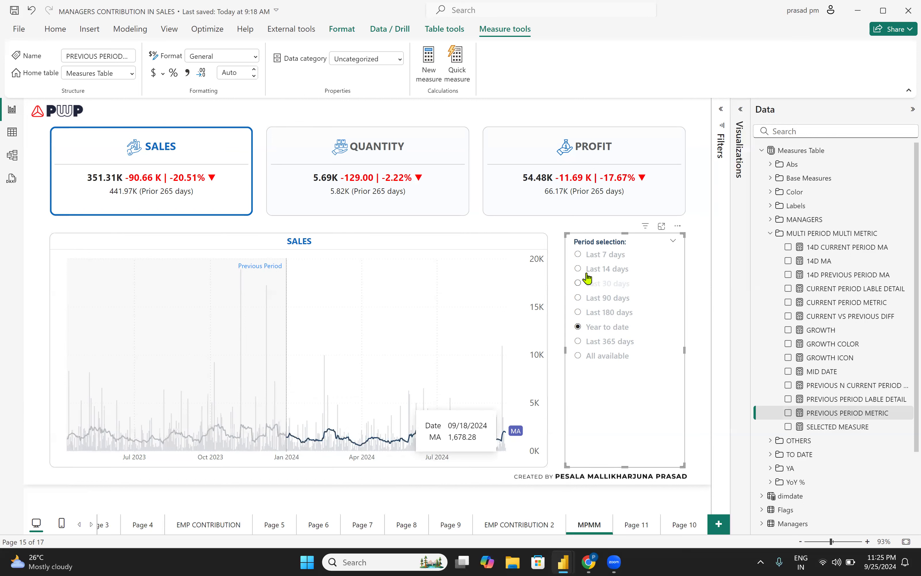
Step: Set the period to Last 7 days, review the _STARTDATE and RESULT logic of PREVIOUS N CURRENT PERIOD METRIC, and close the formula
click(577, 254)
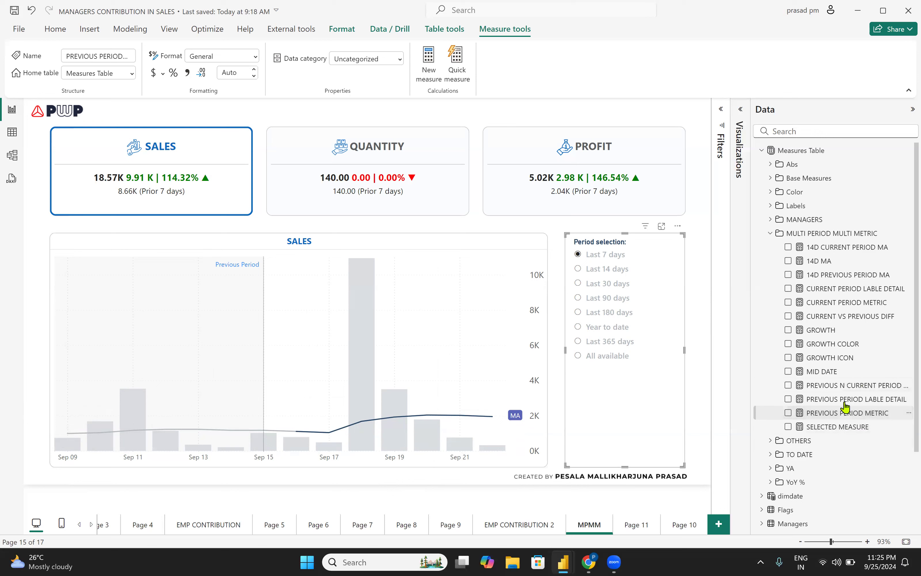
click(832, 387)
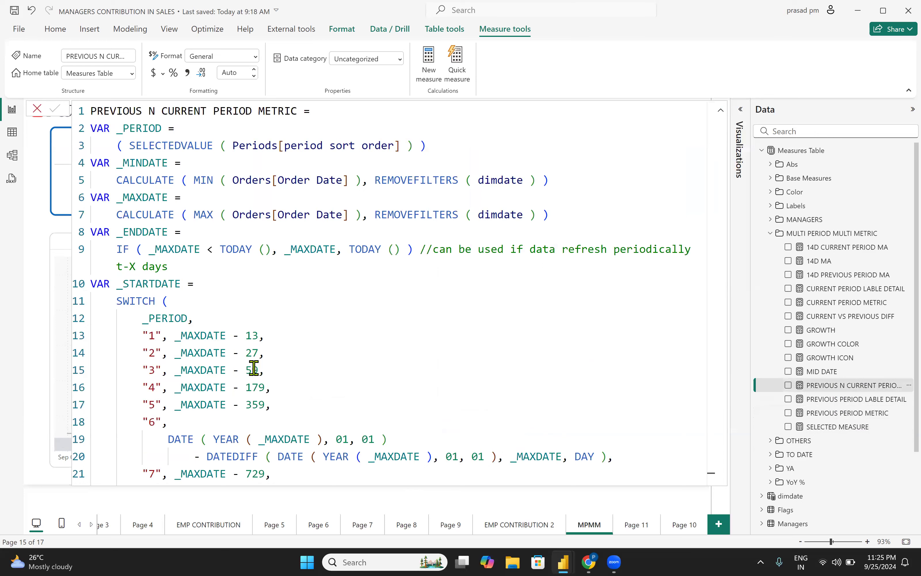
scroll(247, 386, down, 2)
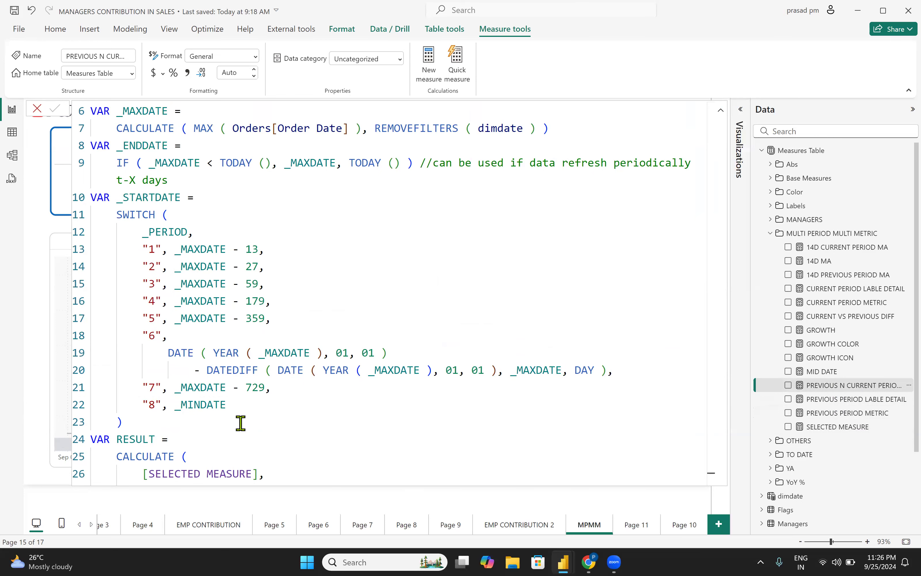
scroll(238, 424, down, 2)
scroll(251, 411, up, 2)
scroll(257, 404, up, 3)
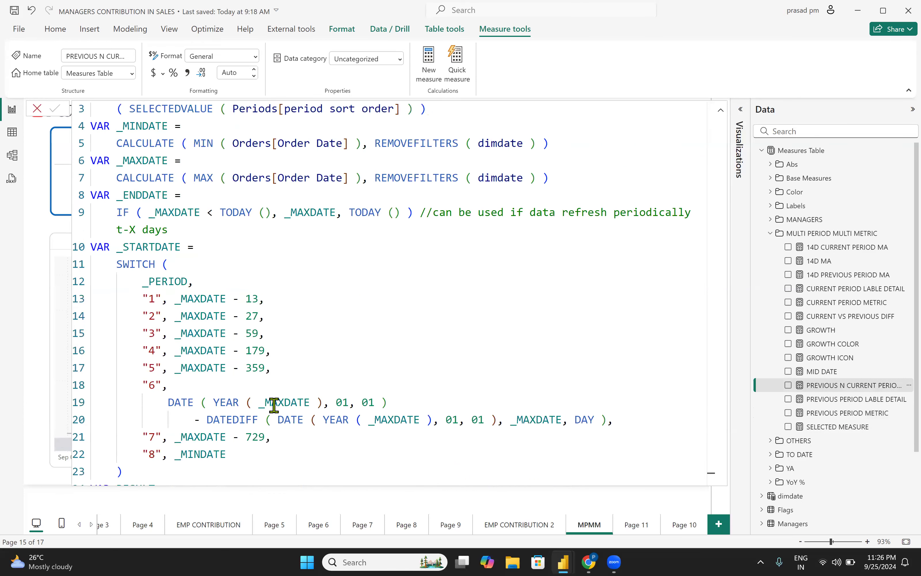
scroll(232, 436, down, 3)
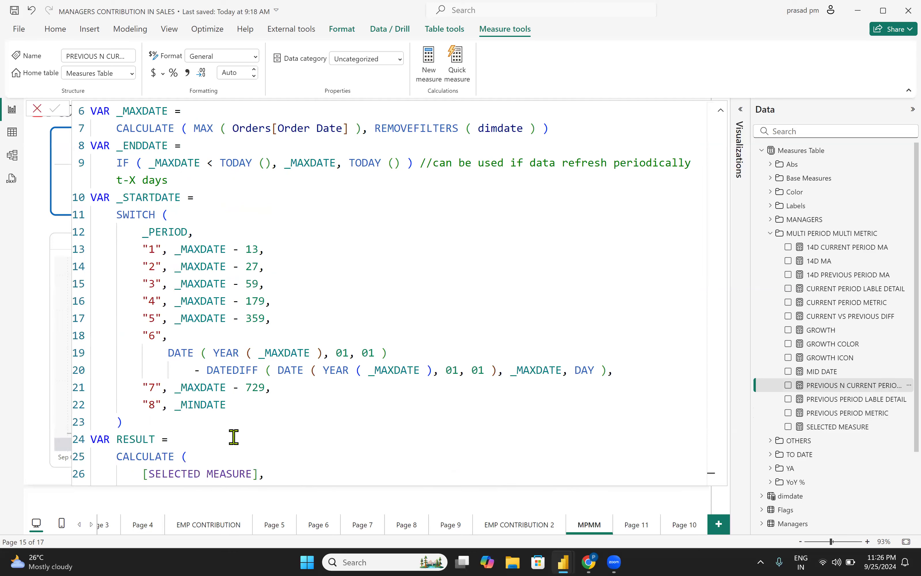
scroll(257, 426, down, 2)
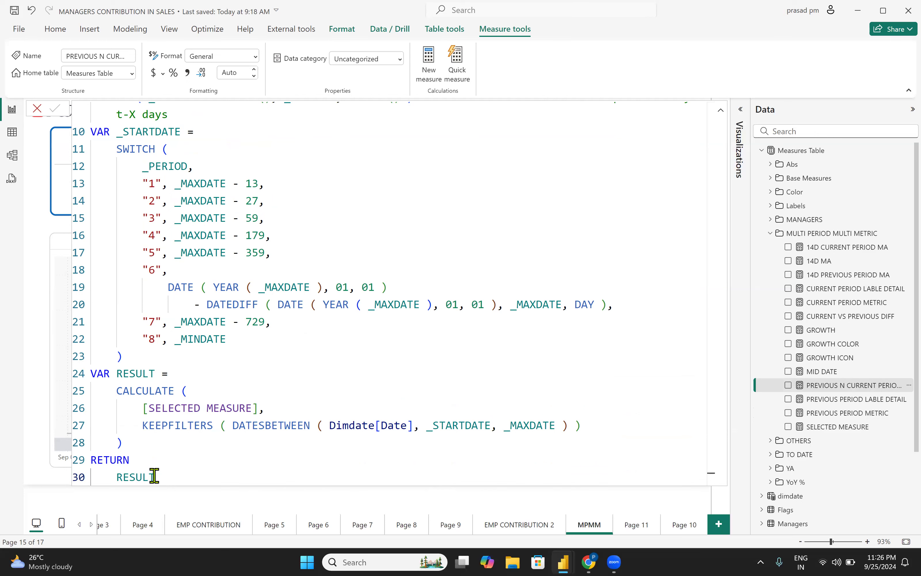
click(37, 109)
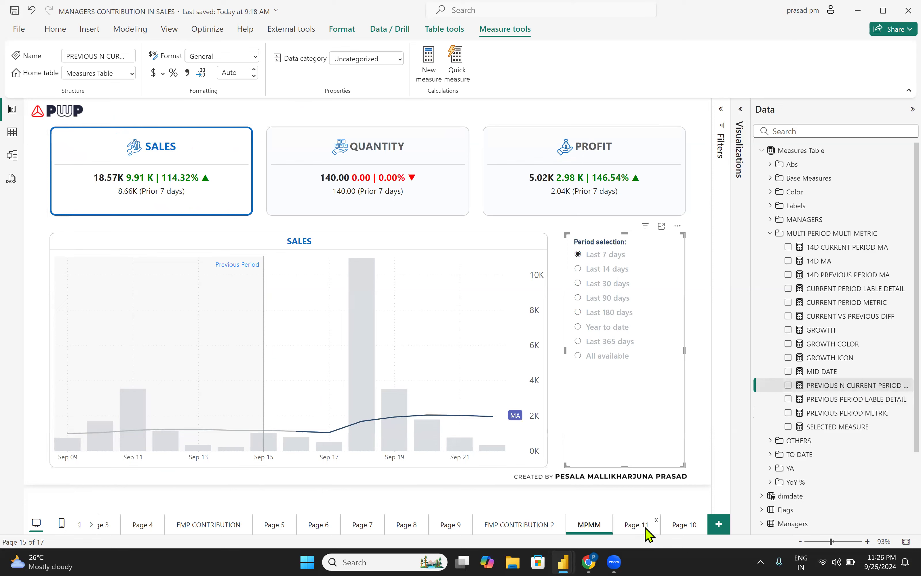
Step: Add the PREVIOUS N CURRENT PERIOD METRIC measure to the empty combo chart on Page 10 as its column values
click(684, 524)
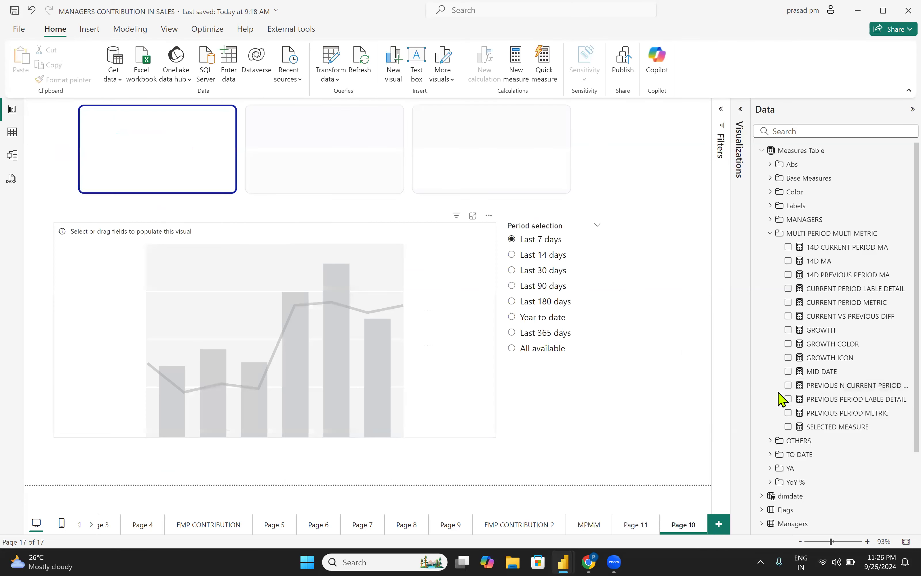
drag(826, 386, 270, 387)
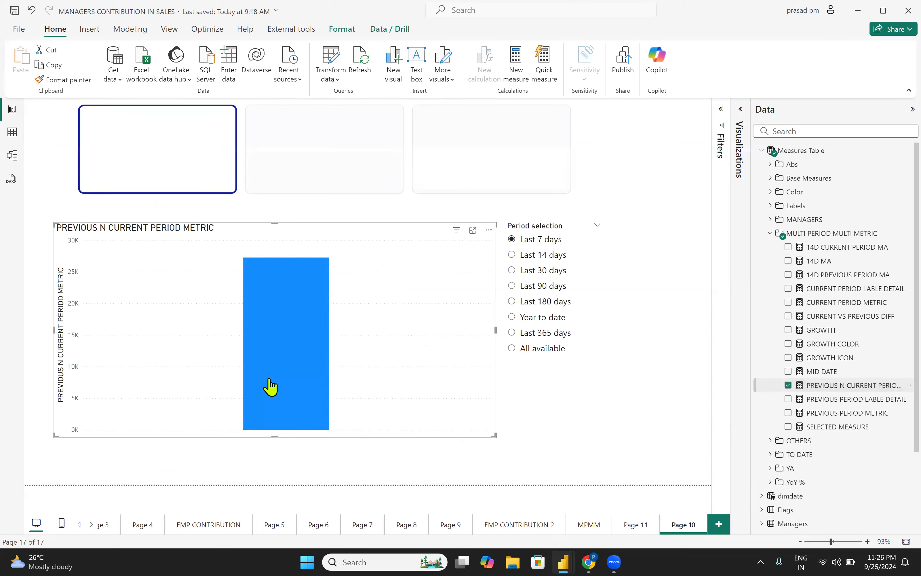
click(740, 110)
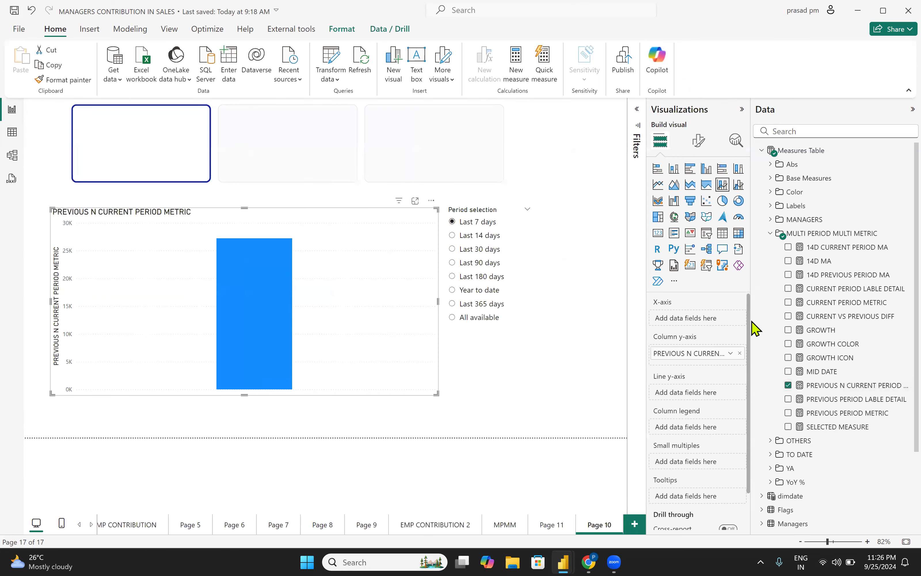
Step: Put the Date field from dimdate on the combo chart's X-axis, using the plain Date instead of the Date Hierarchy
scroll(803, 426, down, 2)
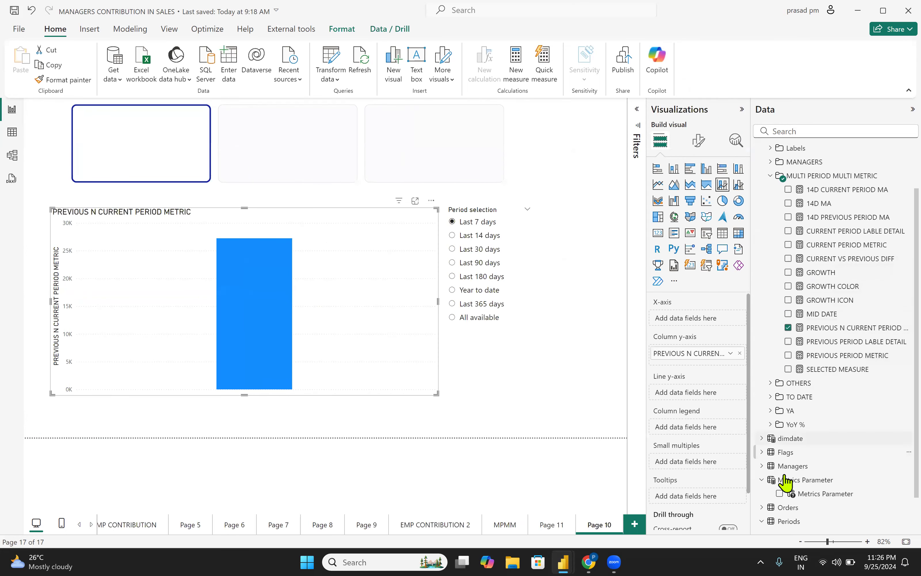
click(763, 438)
scroll(822, 437, down, 4)
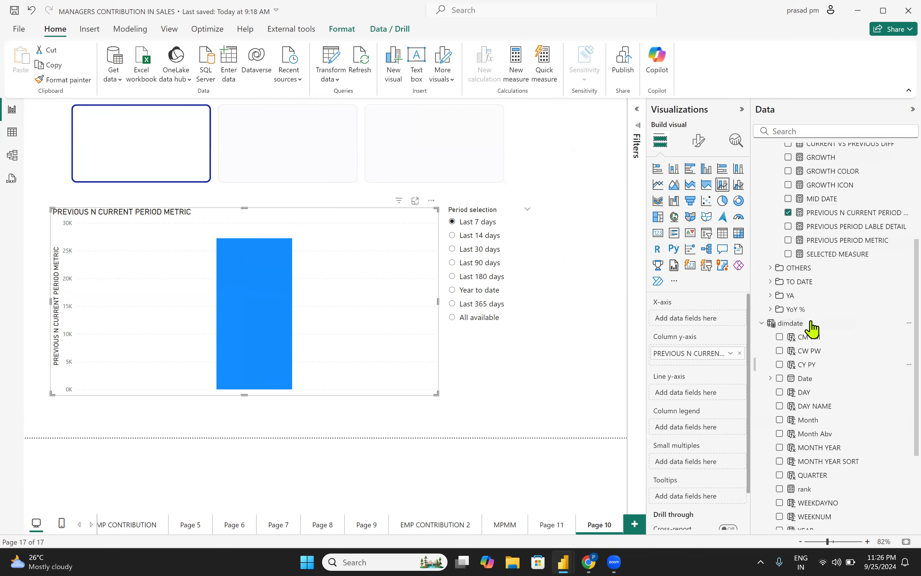
scroll(818, 484, down, 2)
scroll(822, 468, up, 2)
double_click(804, 378)
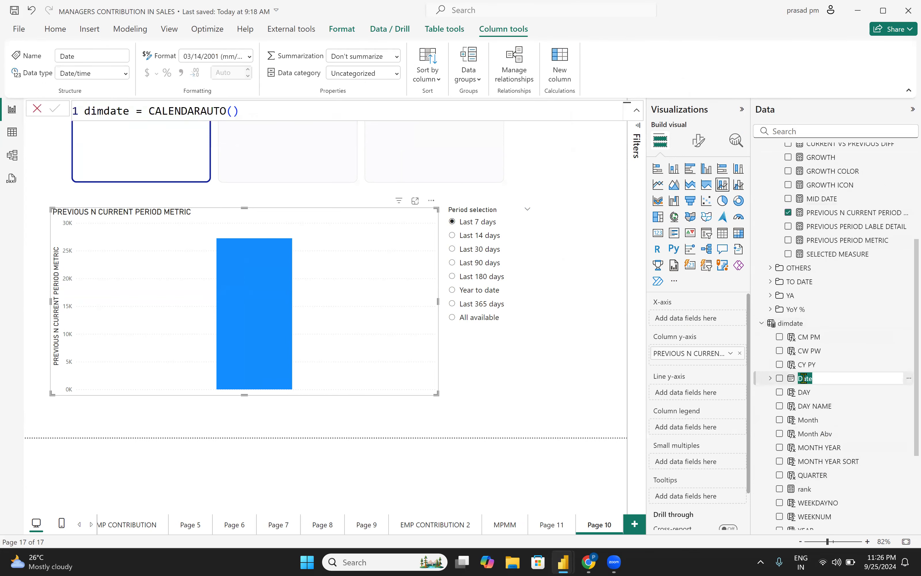
click(792, 382)
drag(793, 387, 673, 324)
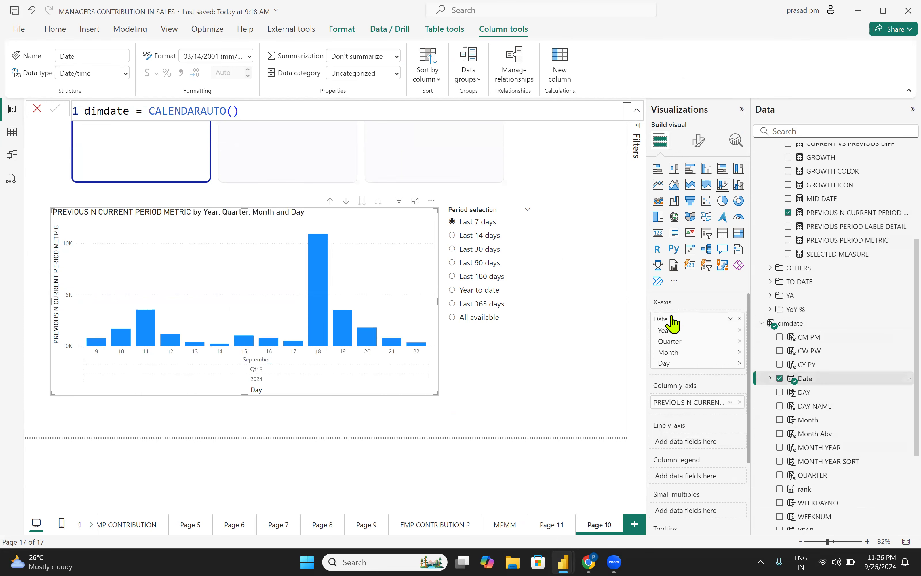
click(731, 318)
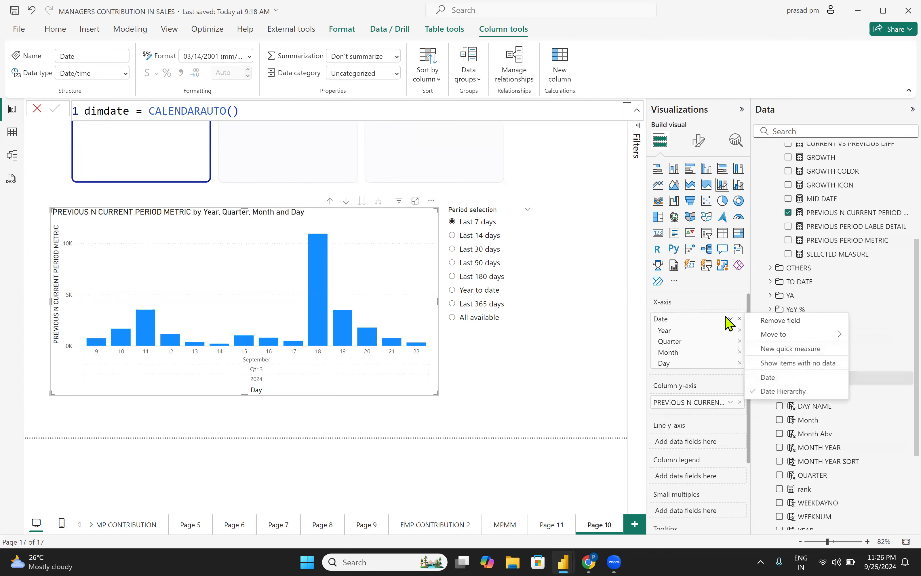
click(768, 377)
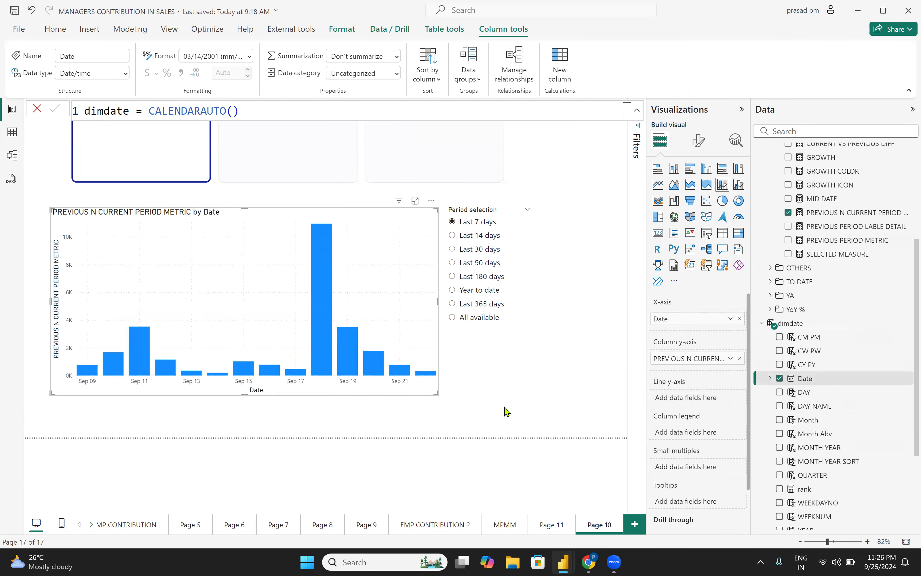
Step: Move the Period selection slicer slightly farther from the combo chart to leave a gap between them, and deselect it
drag(512, 334, 559, 337)
click(443, 348)
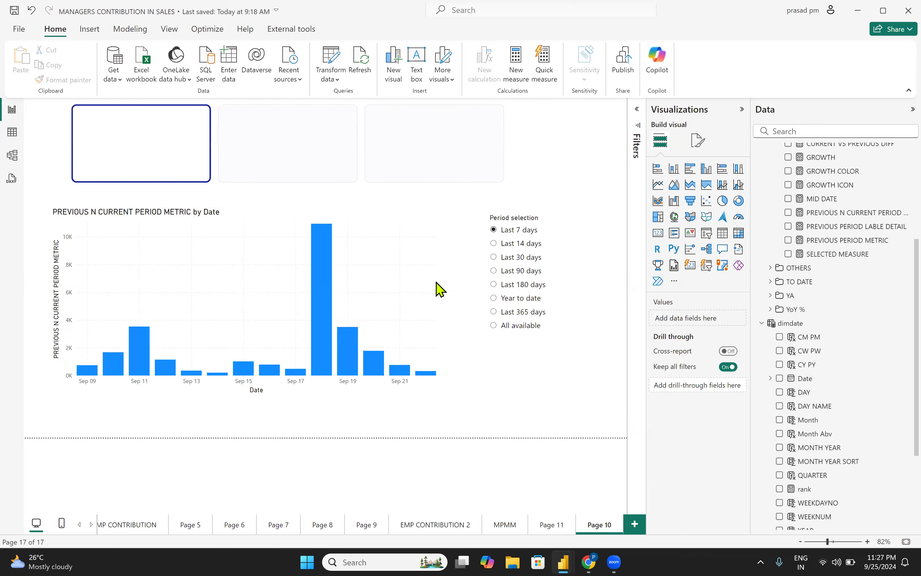
Step: Widen the combo chart on Page 10 so it extends almost to the Period selection slicer
click(418, 291)
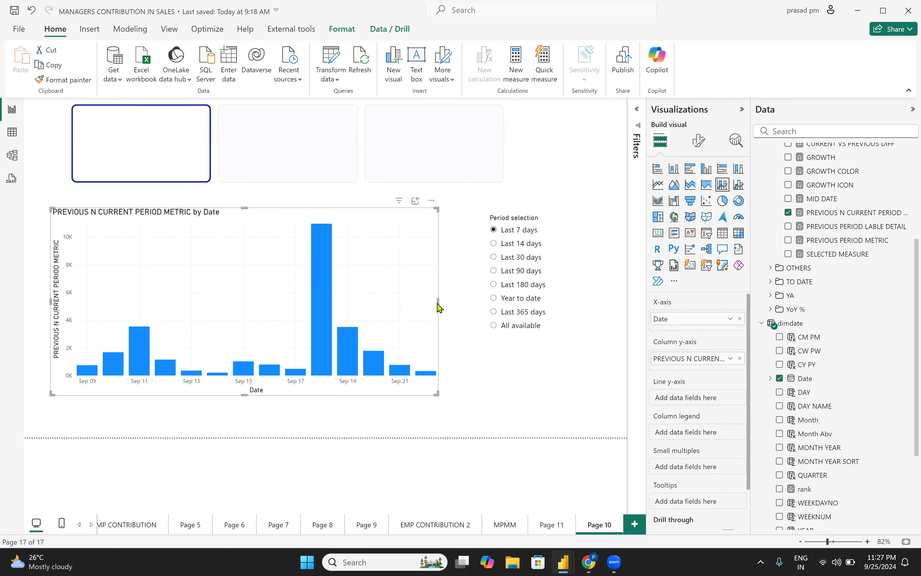
drag(438, 303, 476, 308)
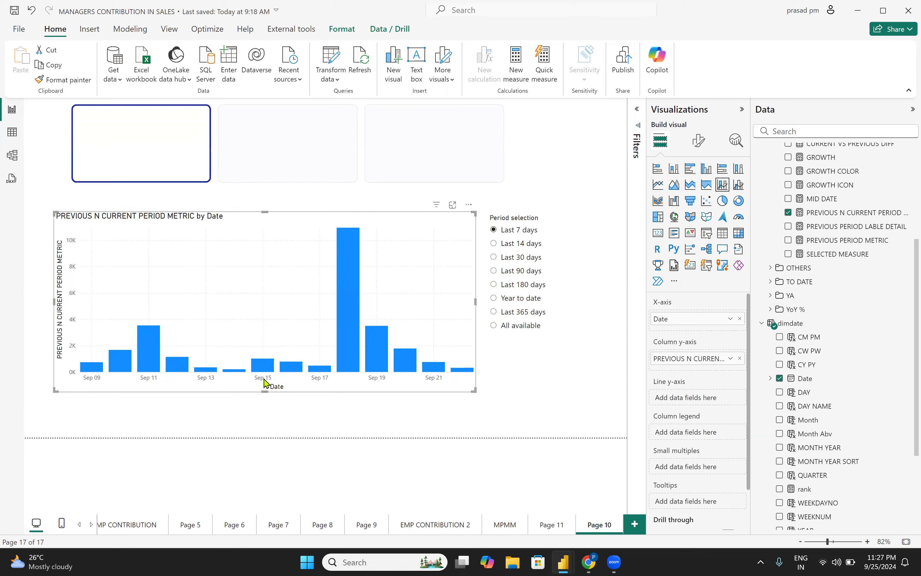
Step: Review the MID DATE formula's _STARTDATE logic against the date ranges in PREVIOUS PERIOD METRIC, and close the formula without changes
scroll(798, 331, up, 3)
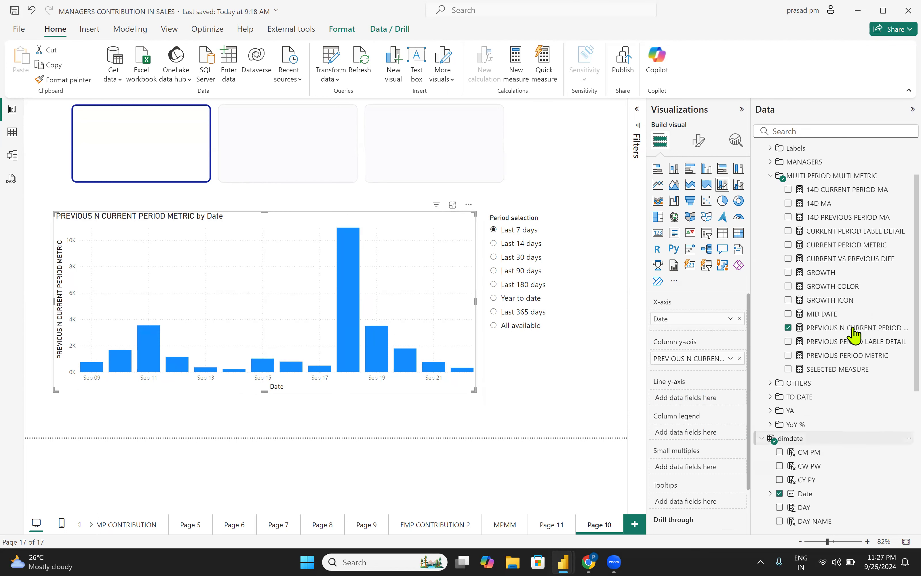
click(821, 315)
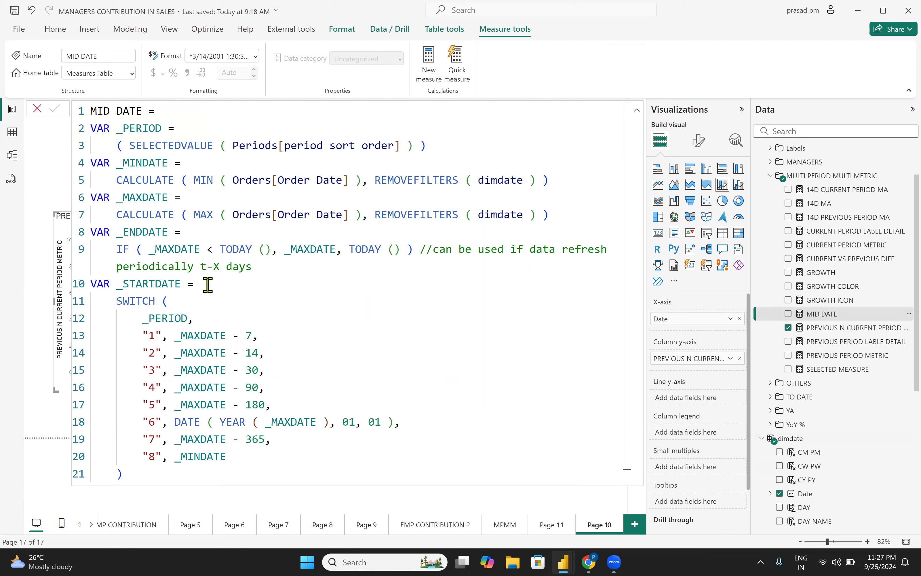
scroll(209, 288, down, 1)
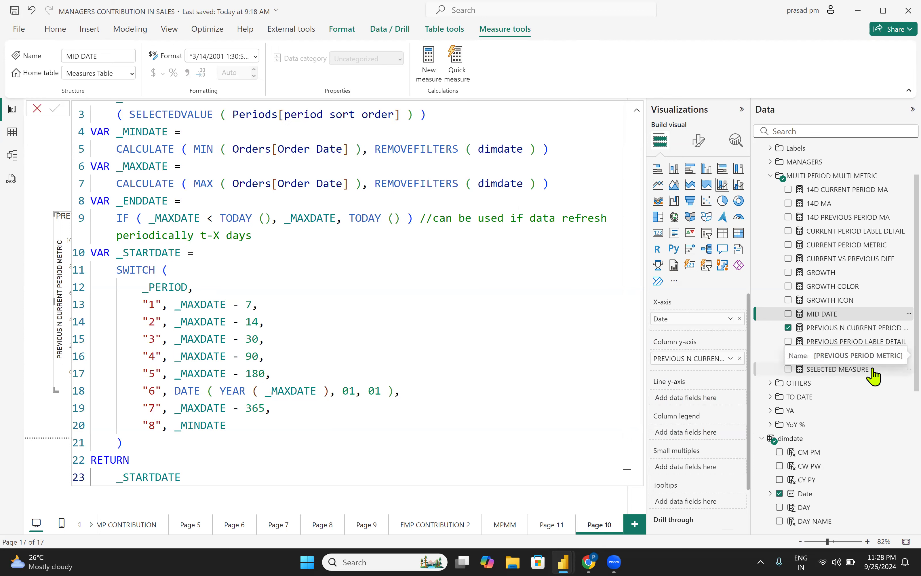
click(854, 356)
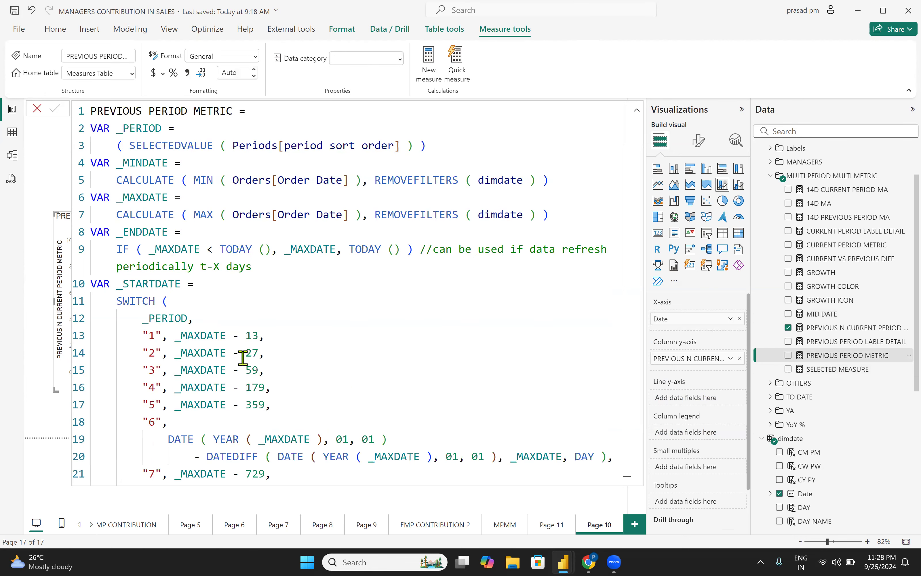
scroll(245, 373, down, 5)
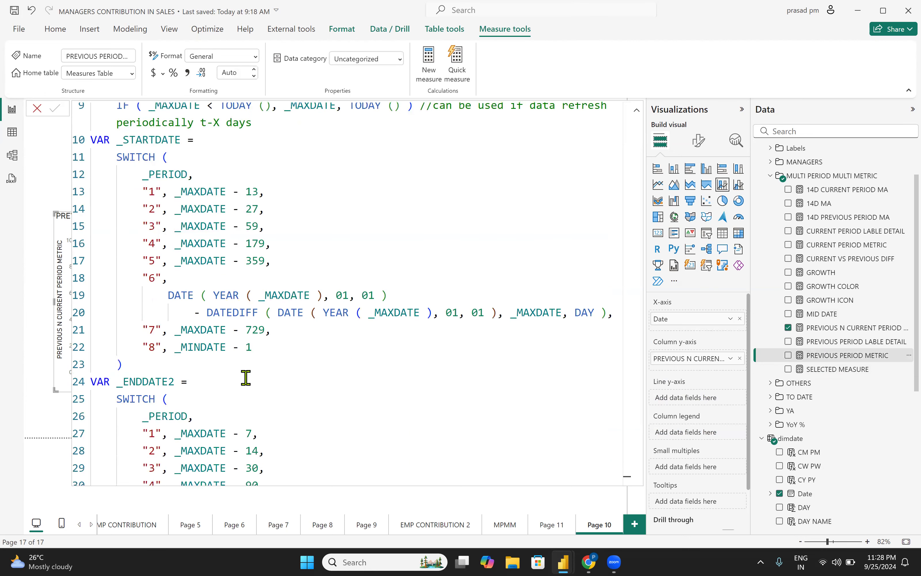
scroll(245, 377, down, 1)
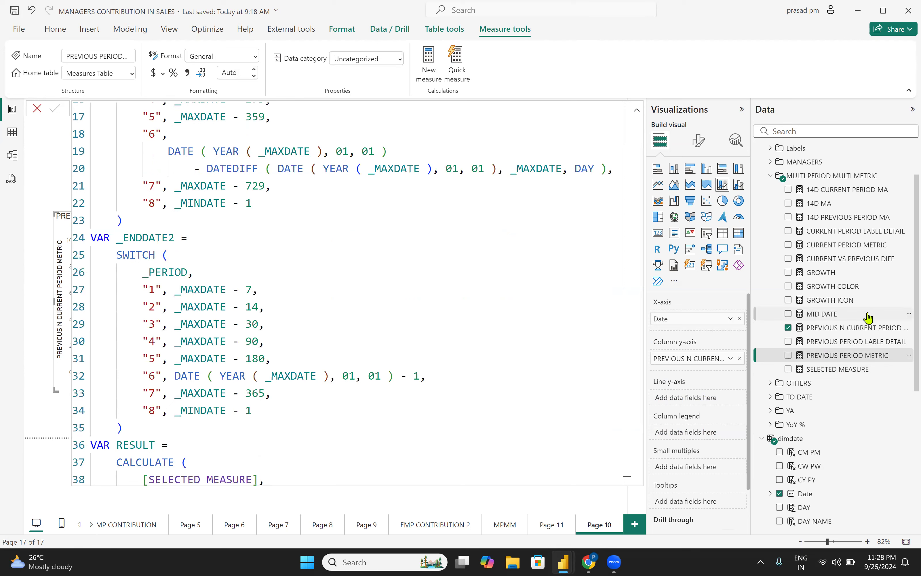
click(825, 317)
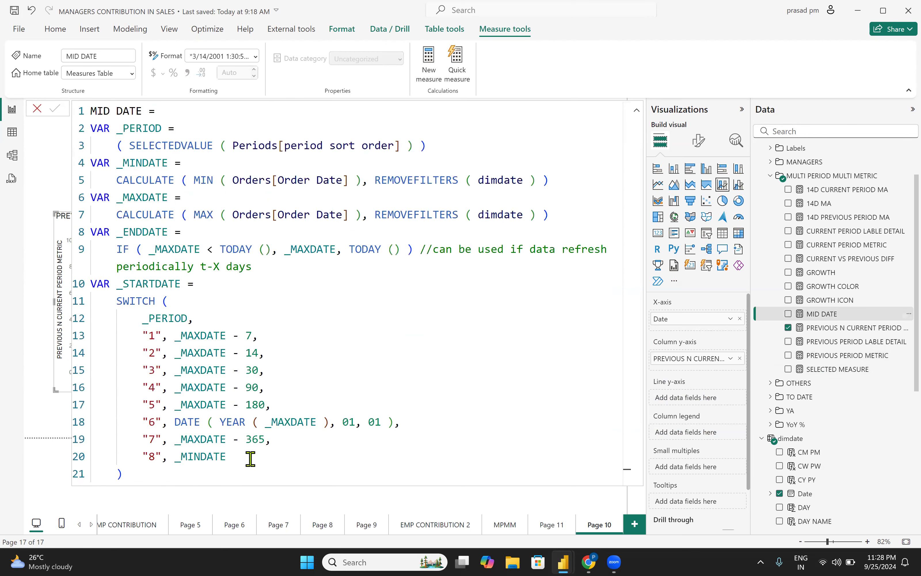
scroll(243, 453, down, 1)
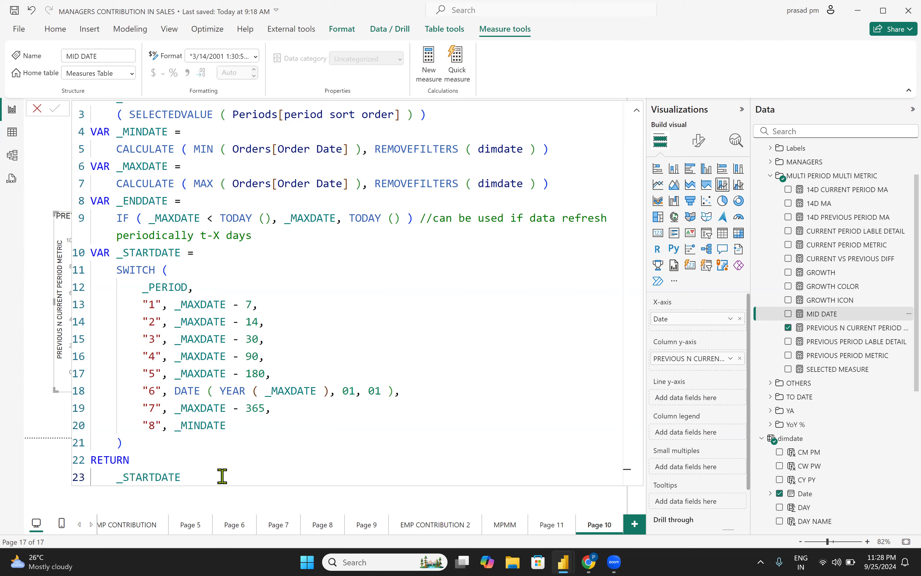
click(37, 109)
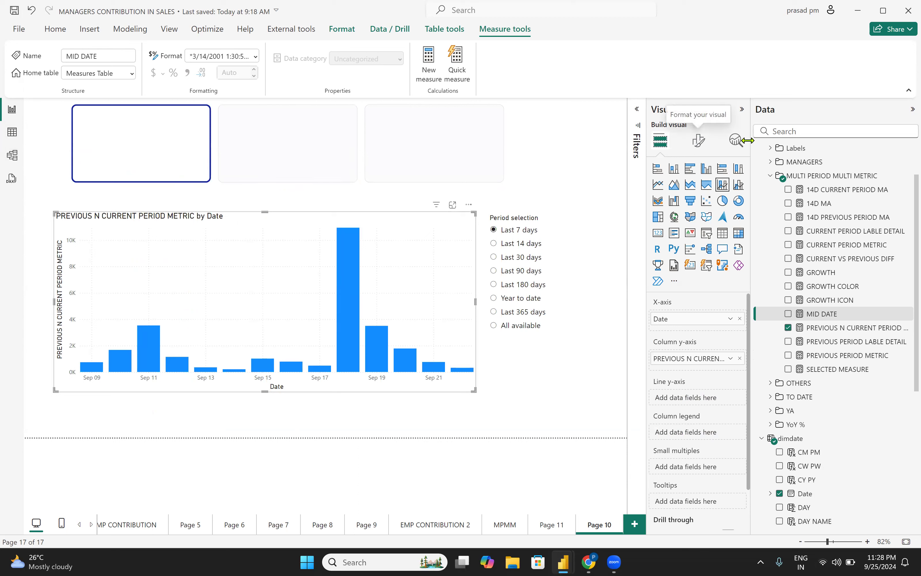
Step: Add an X-axis constant line to the combo chart and base its value on the MID DATE measure
click(736, 140)
click(656, 196)
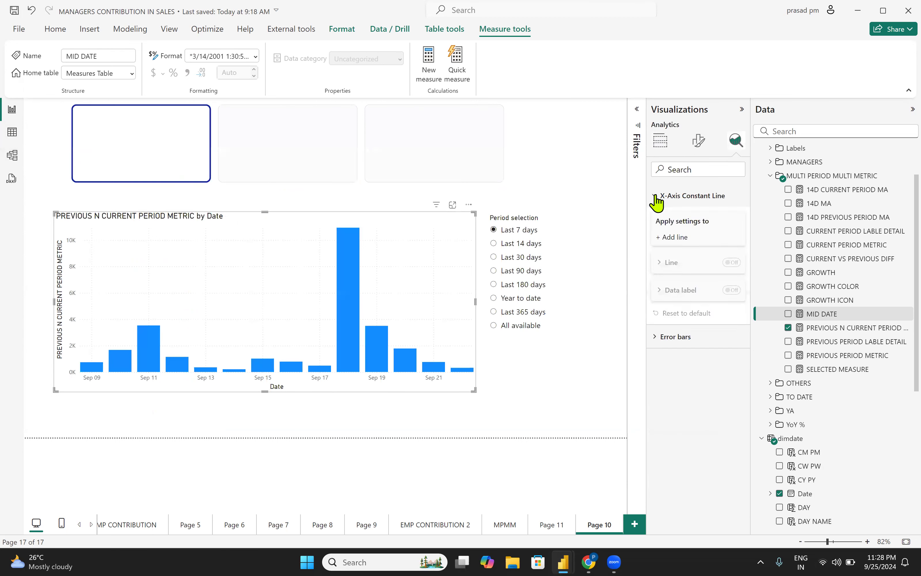
click(673, 238)
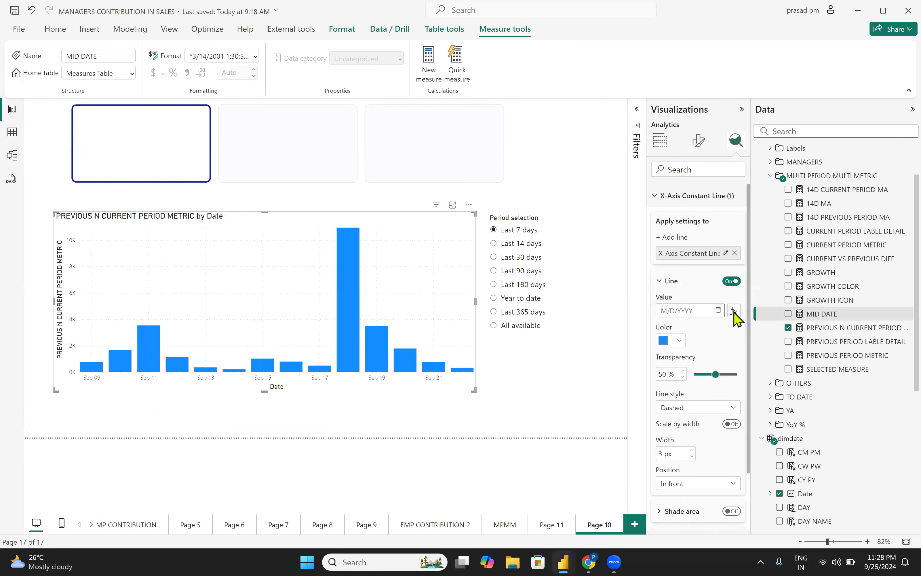
click(734, 311)
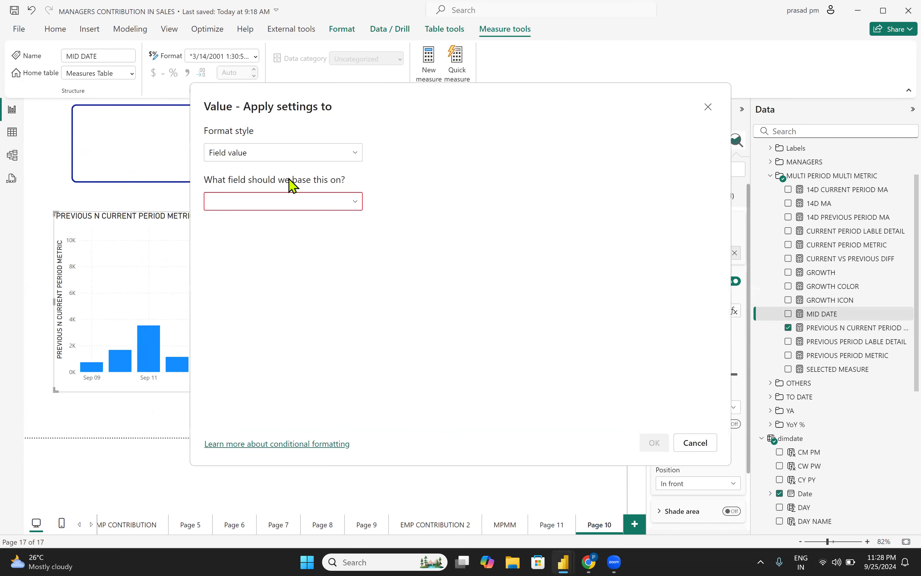
click(265, 204)
text(mid)
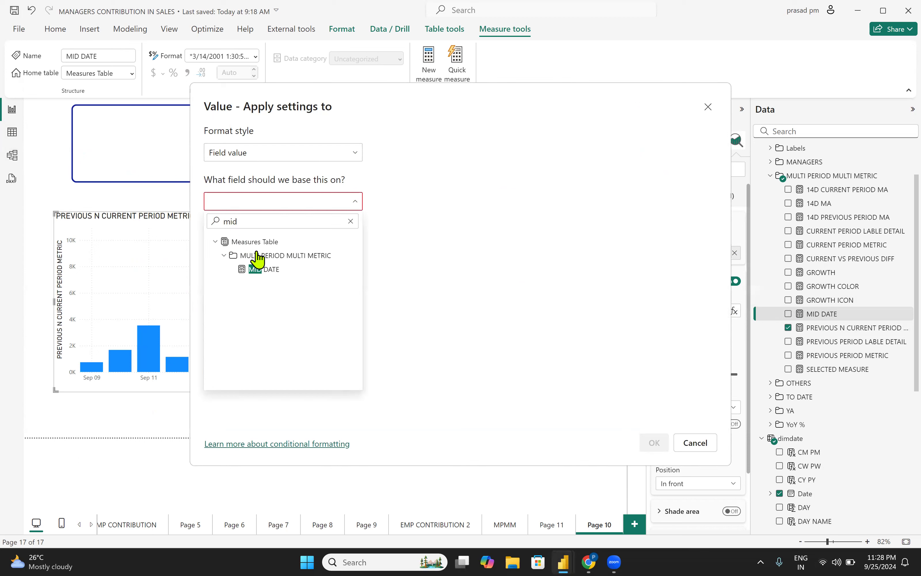
click(260, 269)
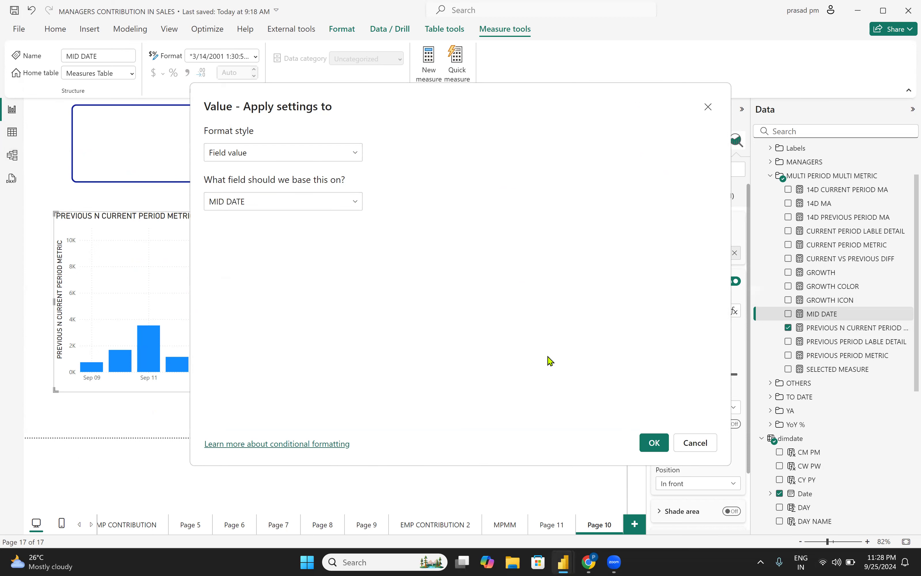
click(653, 441)
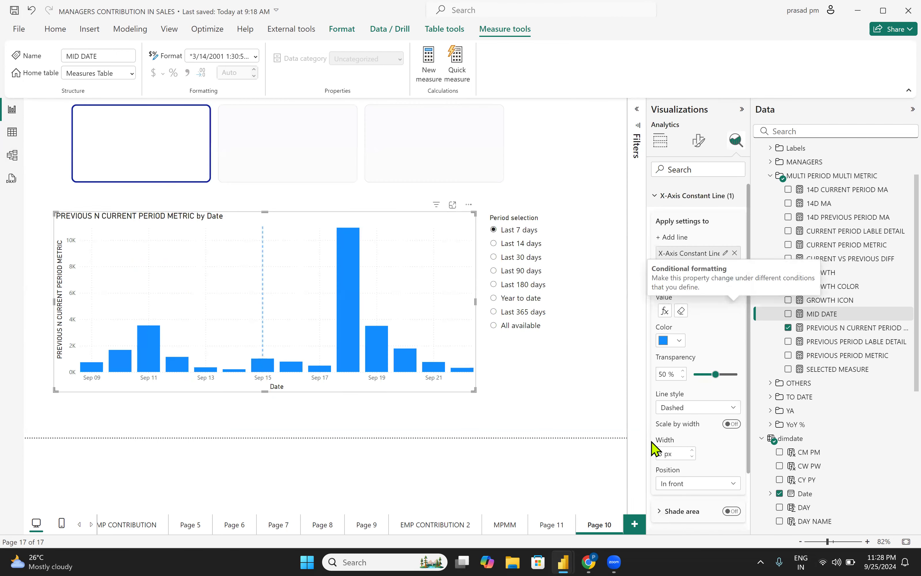
Step: Format the chart's X-axis constant line in light gray with a solid line style
click(663, 345)
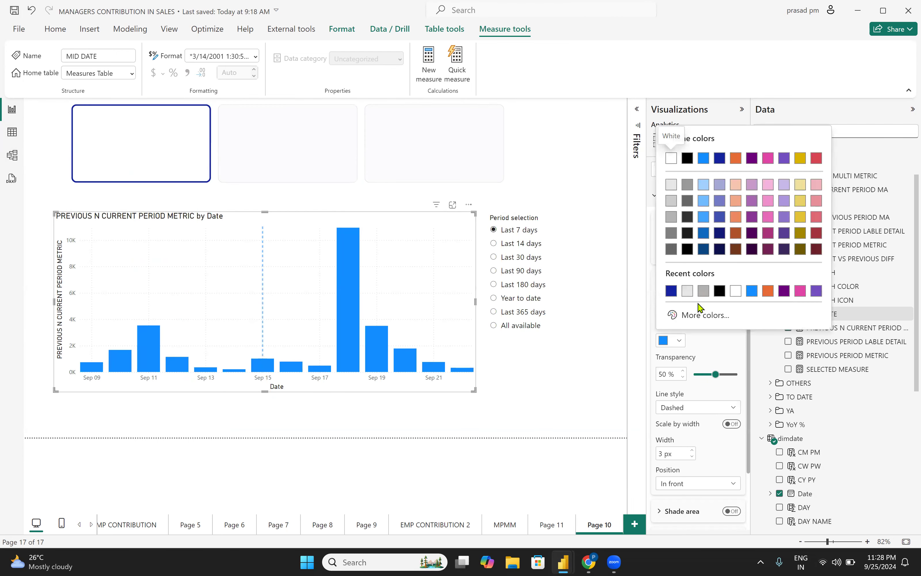
click(687, 291)
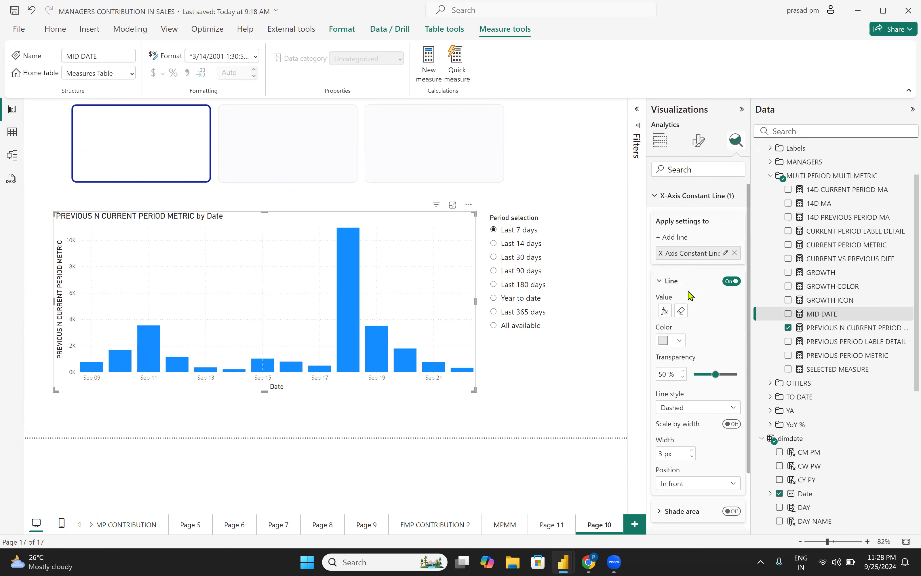
scroll(702, 449, down, 3)
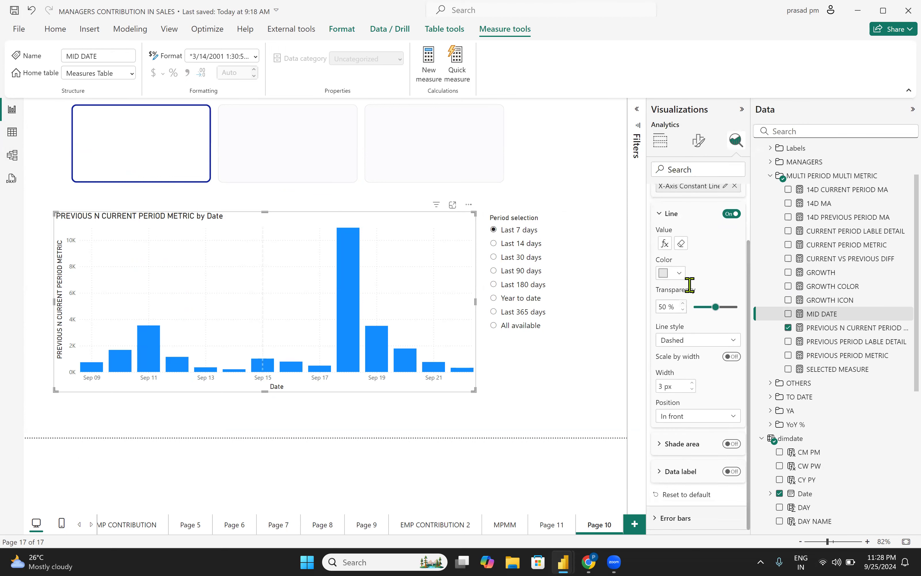
click(679, 340)
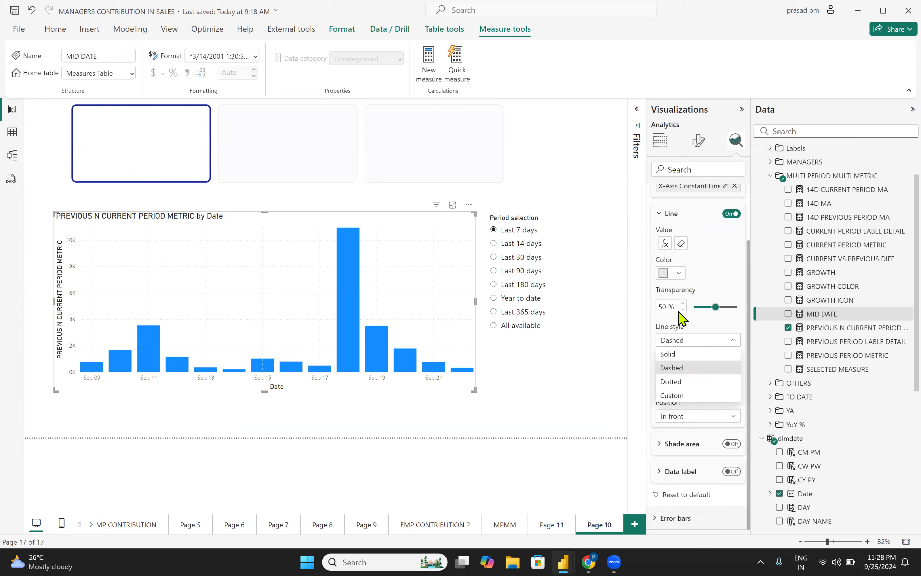
click(672, 355)
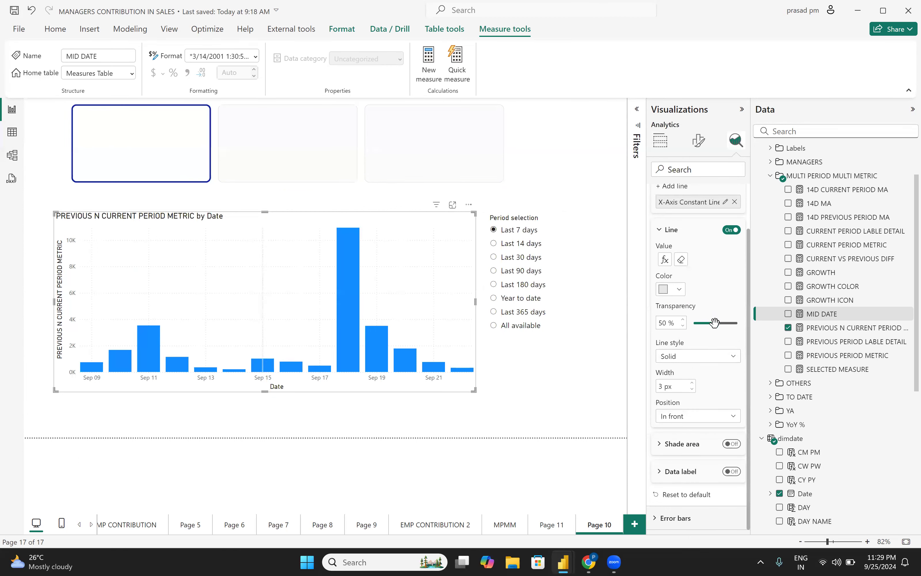
Step: Turn on the constant line's shade area, color it light gray and set its transparency to 73%
click(730, 444)
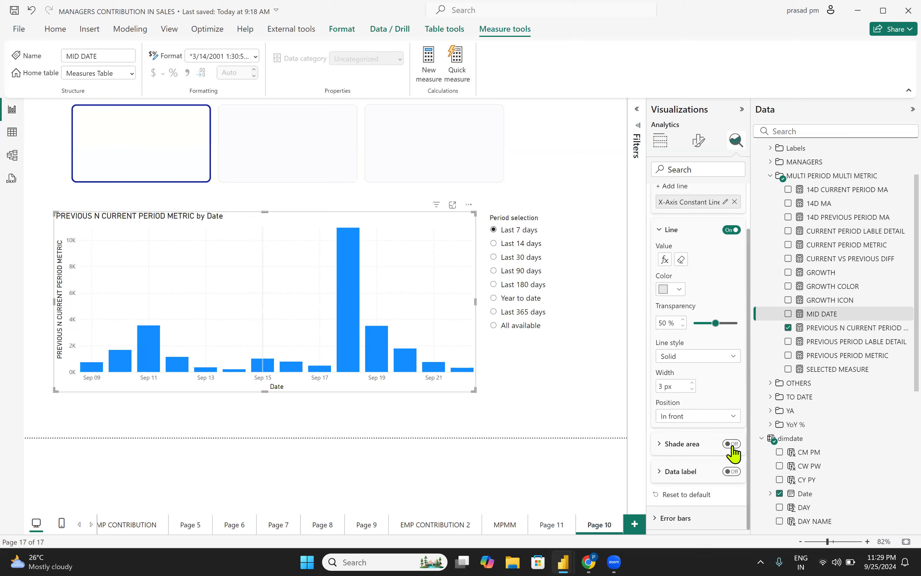
click(661, 446)
scroll(685, 437, down, 3)
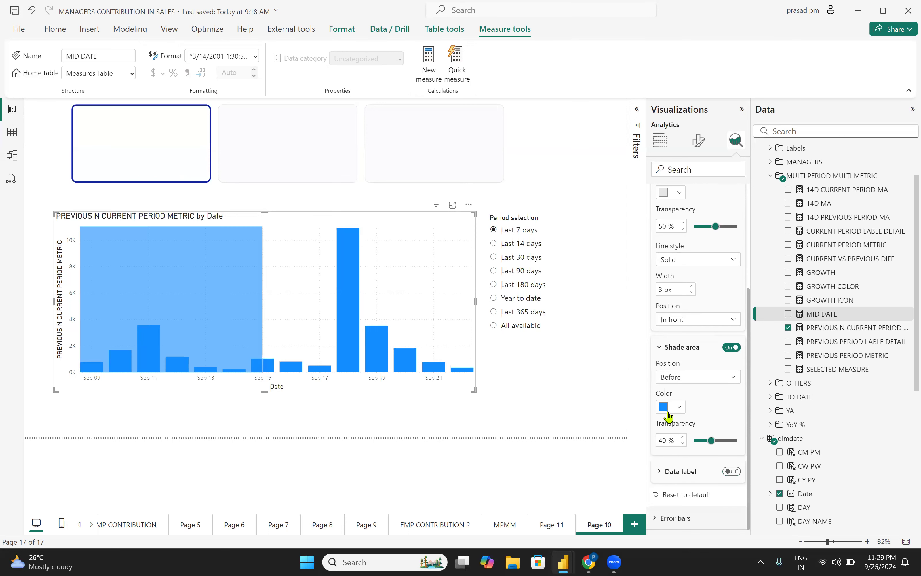
click(667, 409)
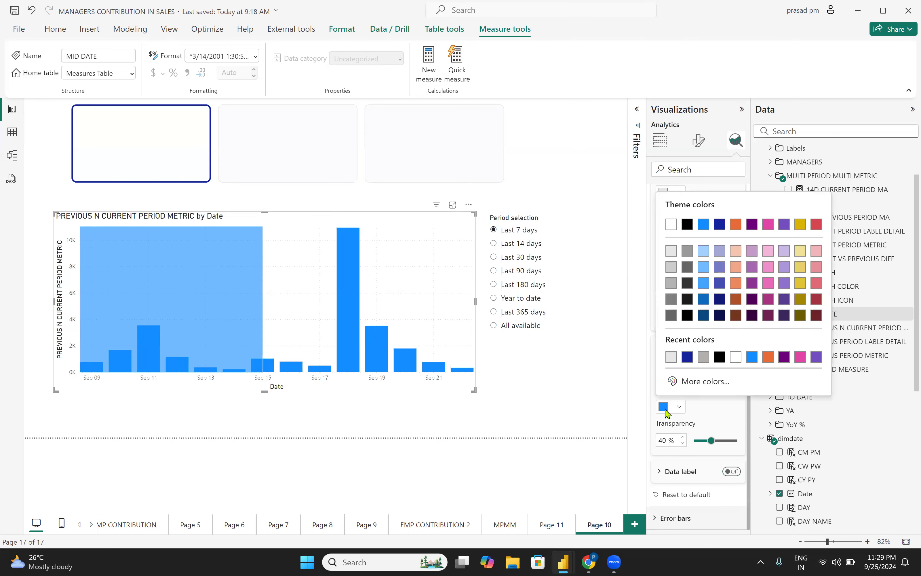
click(672, 357)
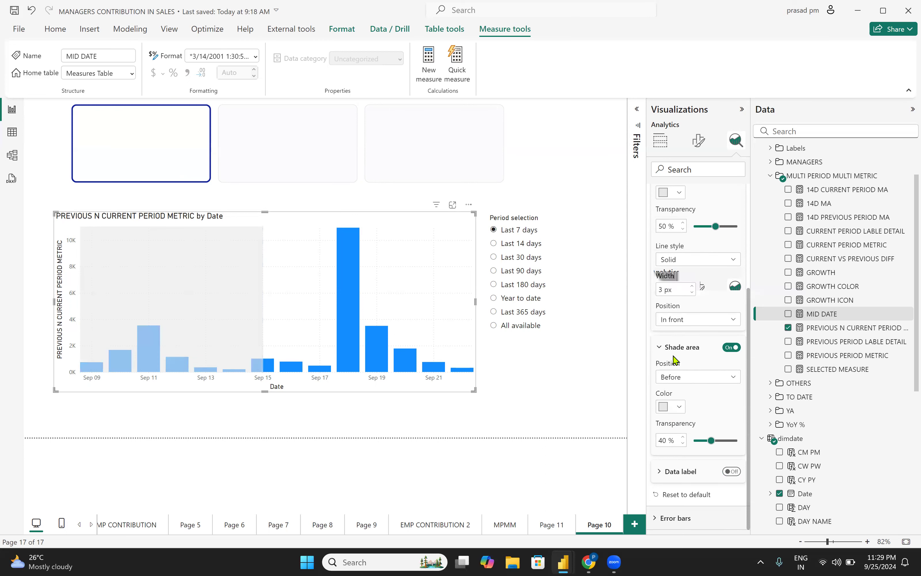
drag(709, 440, 725, 442)
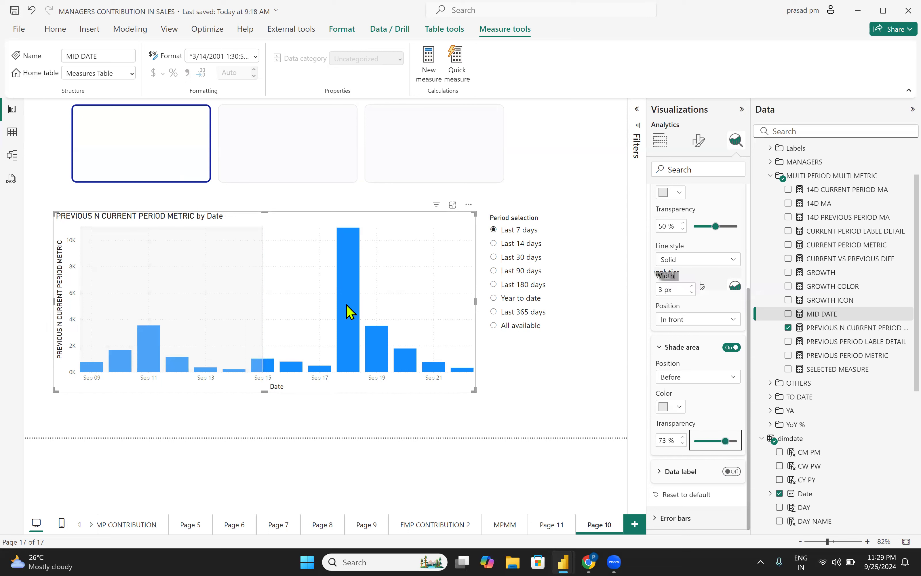
Step: Color all of the combo chart's columns medium gray, after trying light gray from the recent colors
click(698, 140)
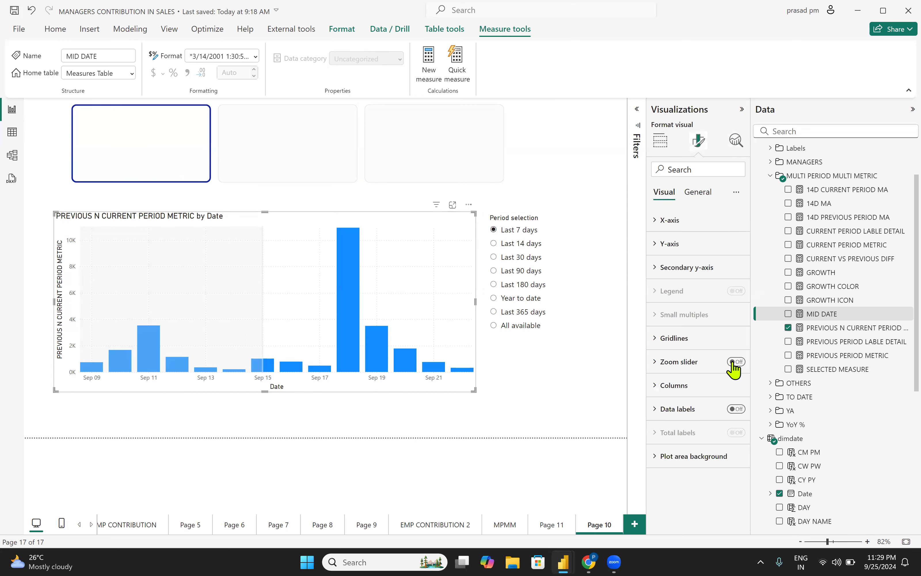
click(655, 385)
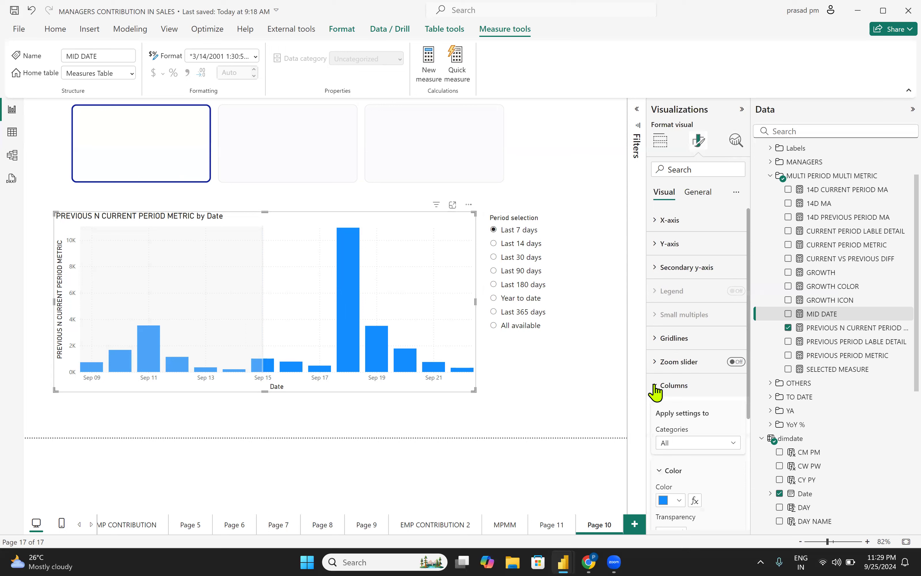
click(664, 335)
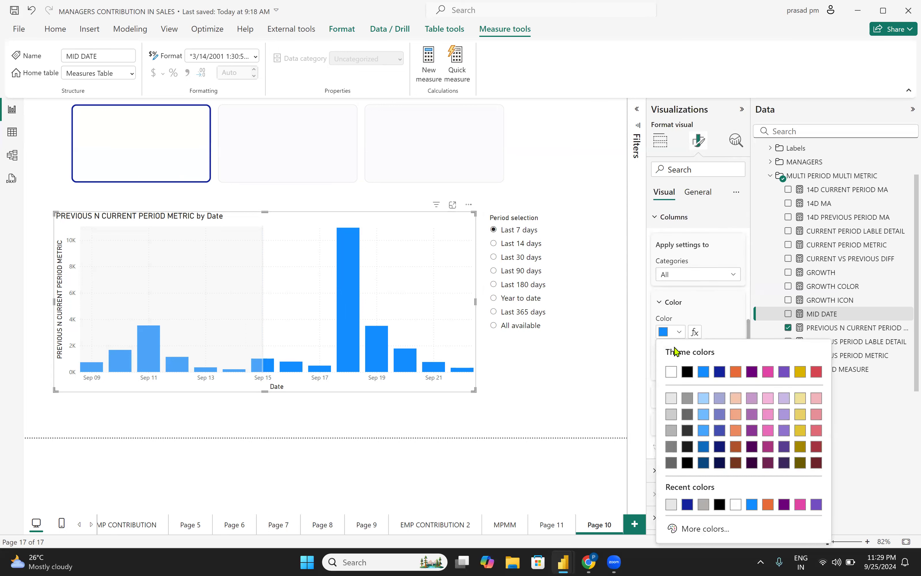
click(671, 504)
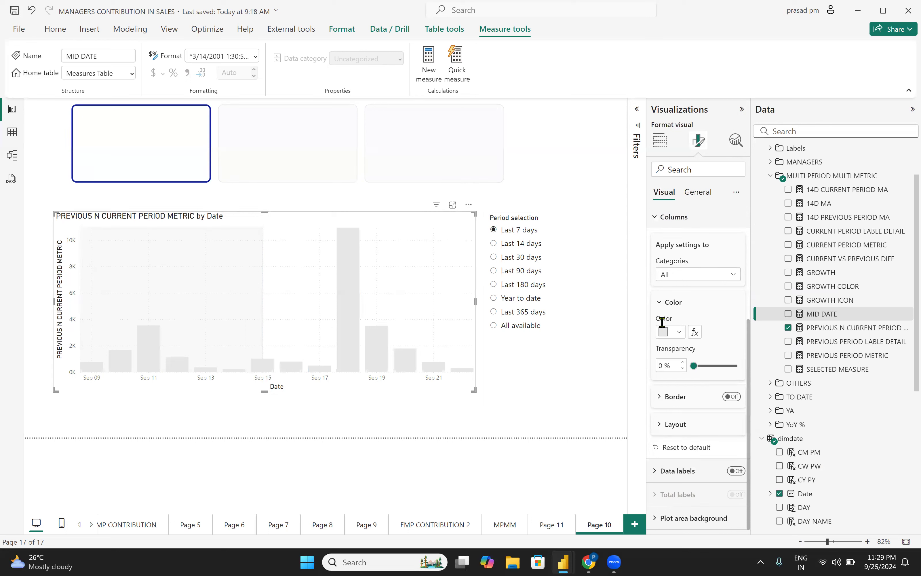
click(664, 332)
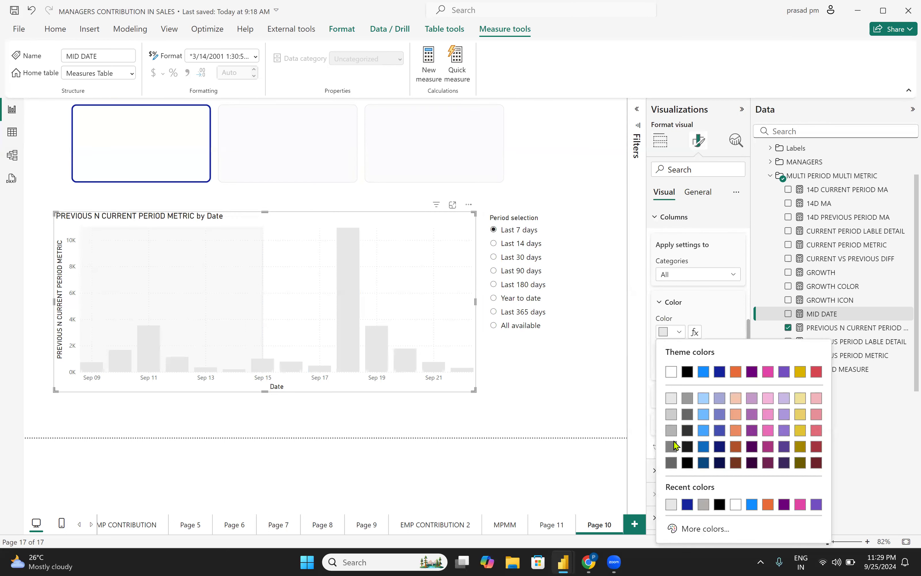
click(703, 504)
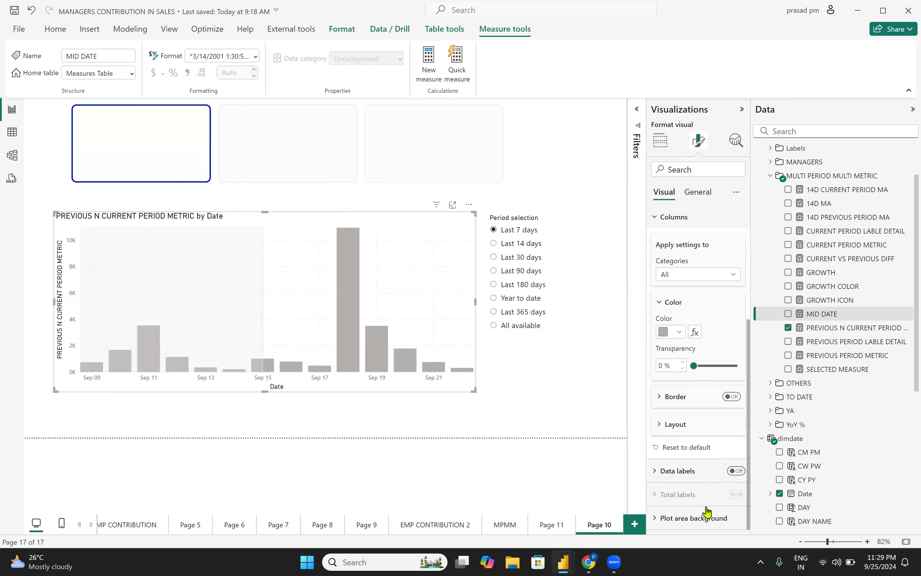
click(664, 331)
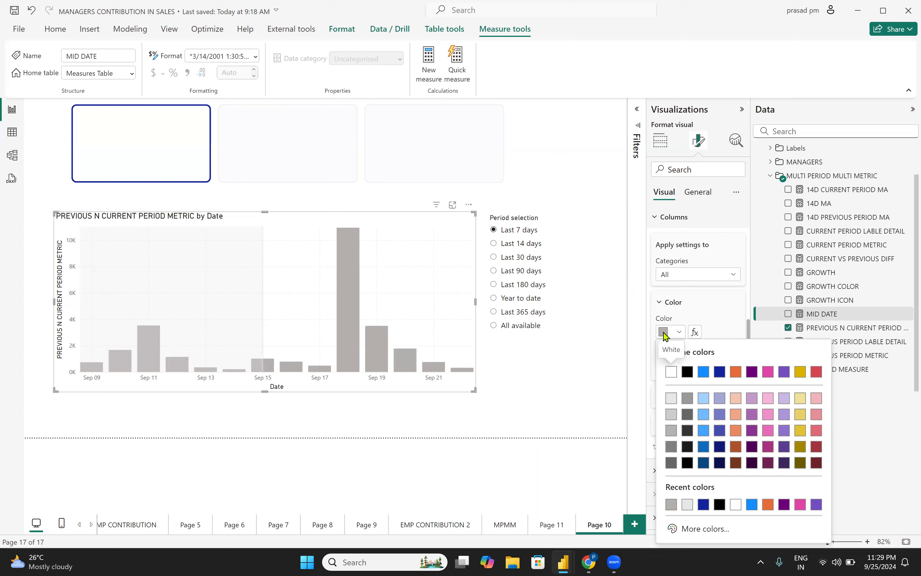
click(536, 410)
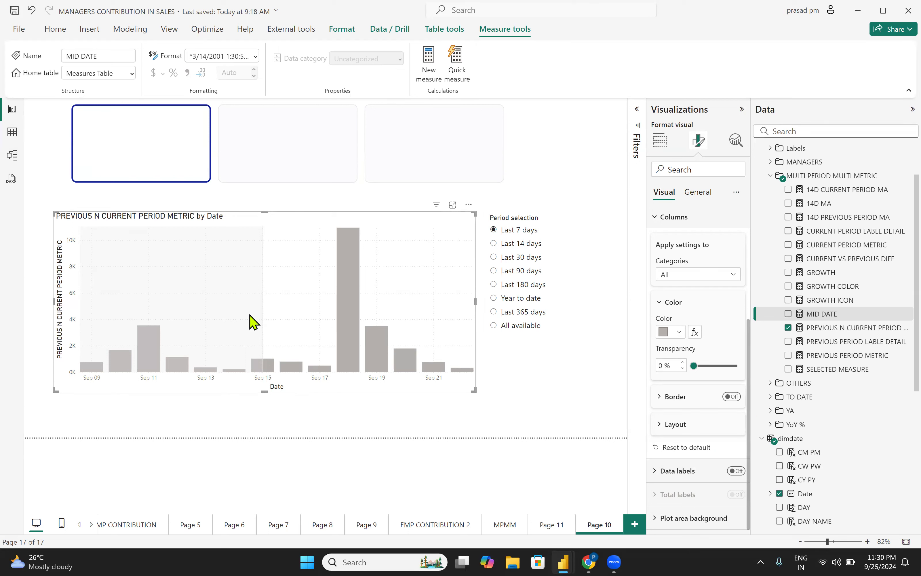
Step: Shift the combo chart slightly left on the page and review the 14D MA measure's formula, leaving it unedited
mouse_move(379, 397)
mouse_down()
mouse_move(376, 407)
mouse_move(375, 396)
mouse_up()
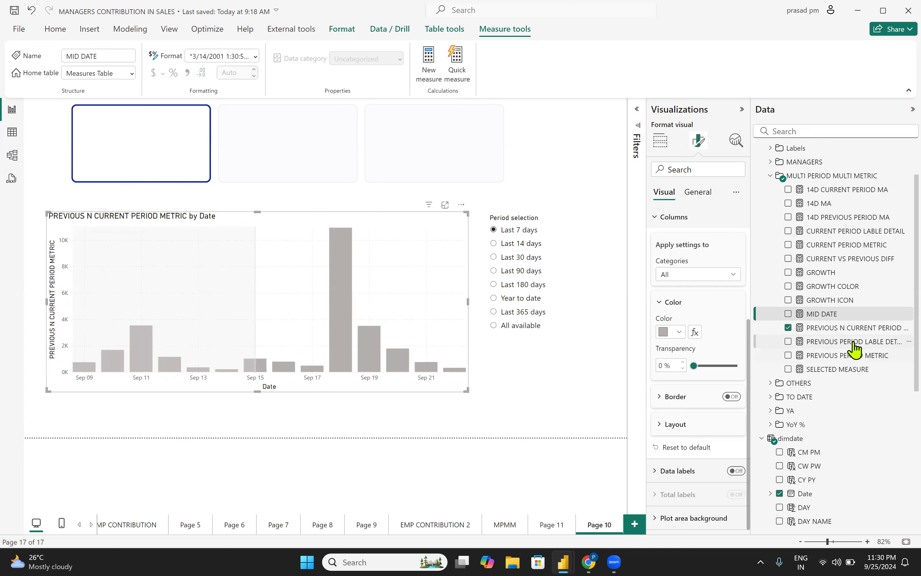
click(817, 205)
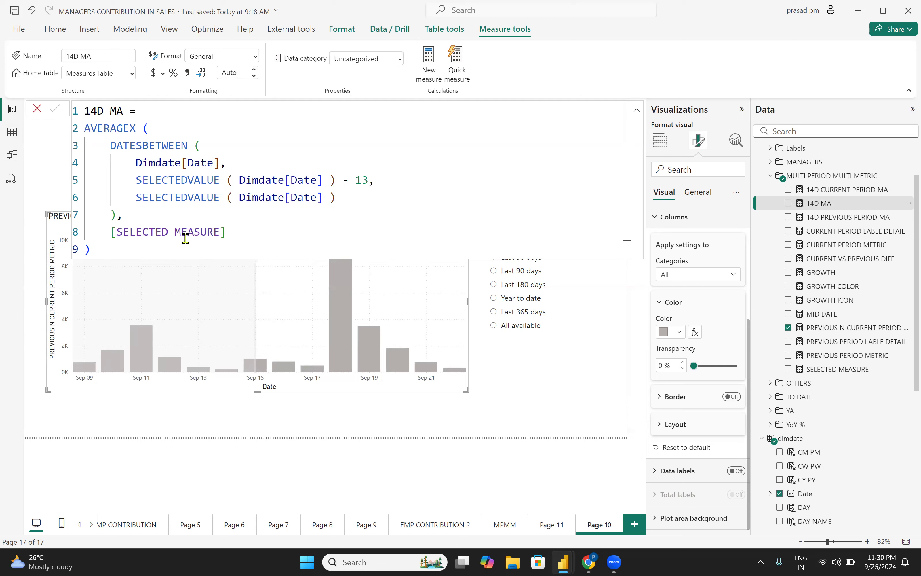
click(36, 111)
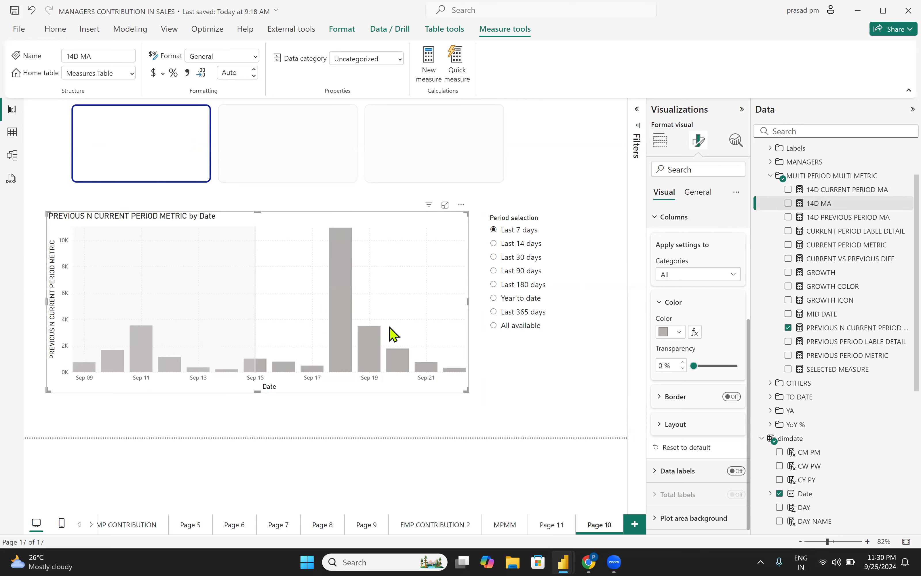
Step: Examine the 14D PREVIOUS PERIOD MA formula, try deleting its commented-out _SELECTEDPERIOD line, and discard the edit
click(825, 221)
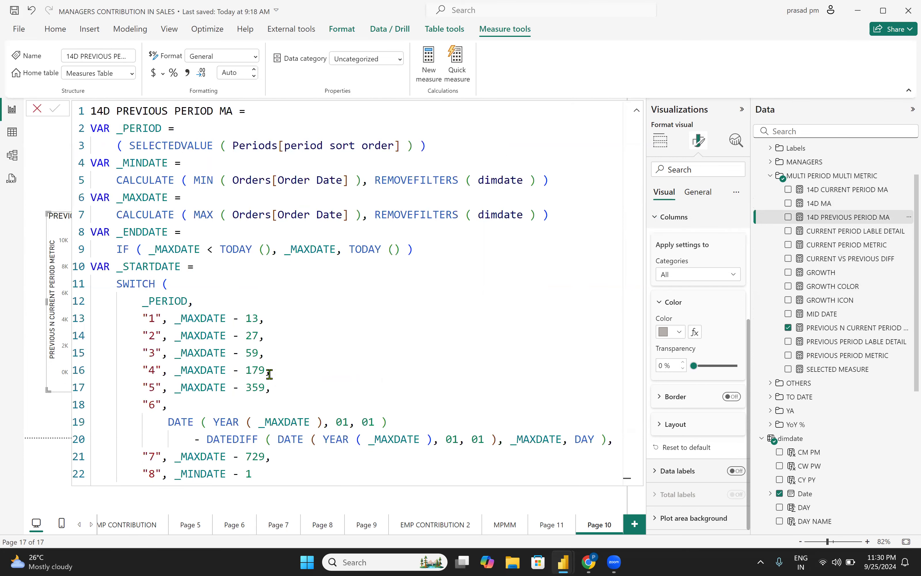
scroll(266, 373, down, 4)
scroll(270, 374, down, 6)
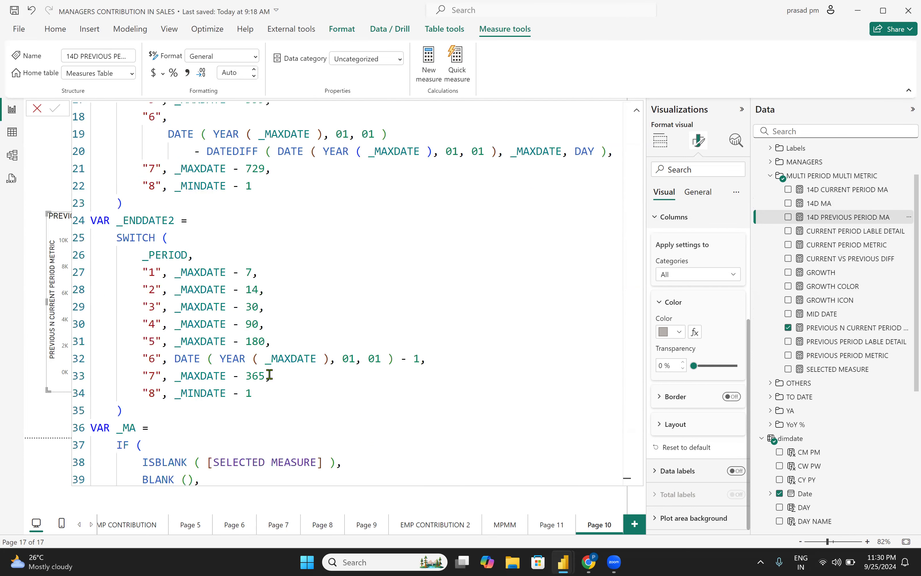
scroll(270, 374, down, 1)
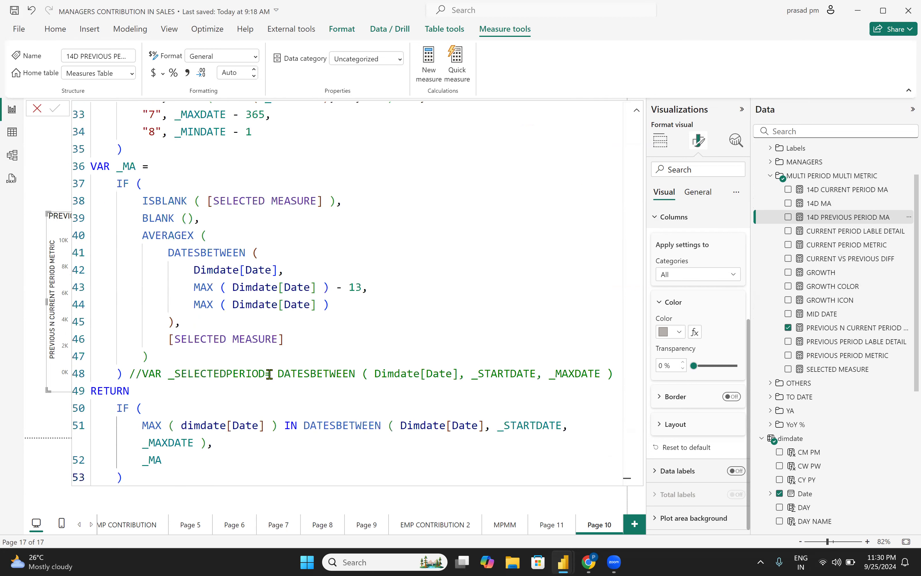
drag(613, 374, 127, 375)
key(Delete)
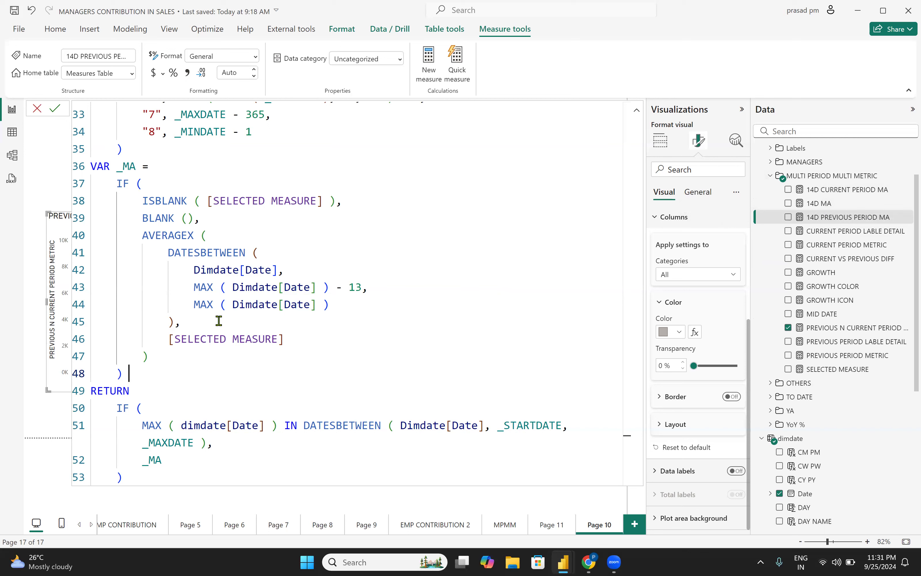
scroll(218, 319, up, 3)
scroll(139, 158, up, 2)
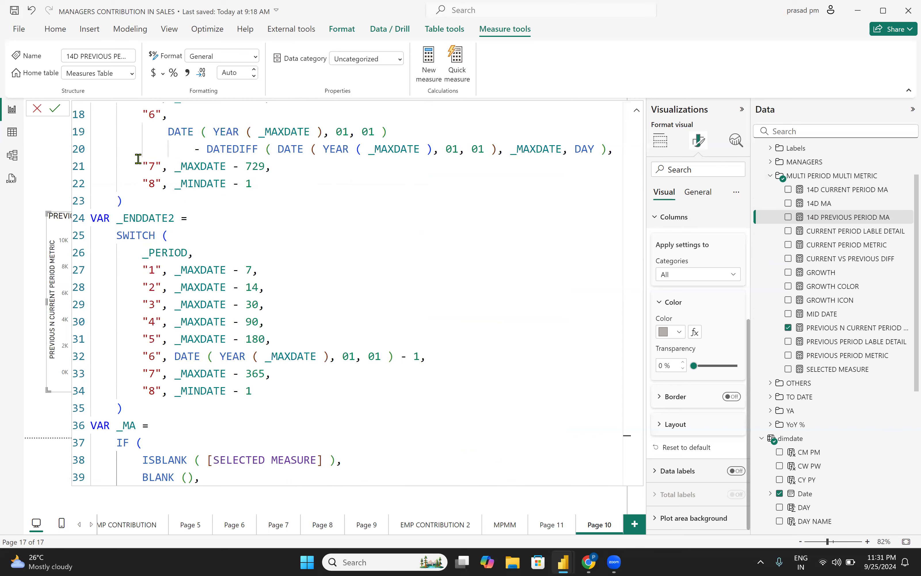
click(38, 110)
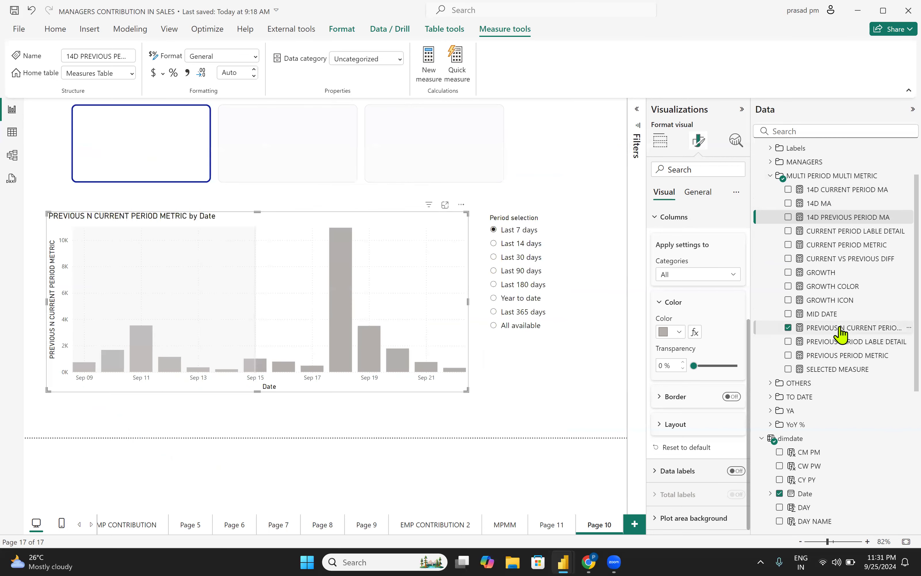
Step: Examine the 14D CURRENT PERIOD MA formula, try commenting out its _MA variable block, restore the block and commit the measure
drag(839, 328, 773, 327)
click(837, 189)
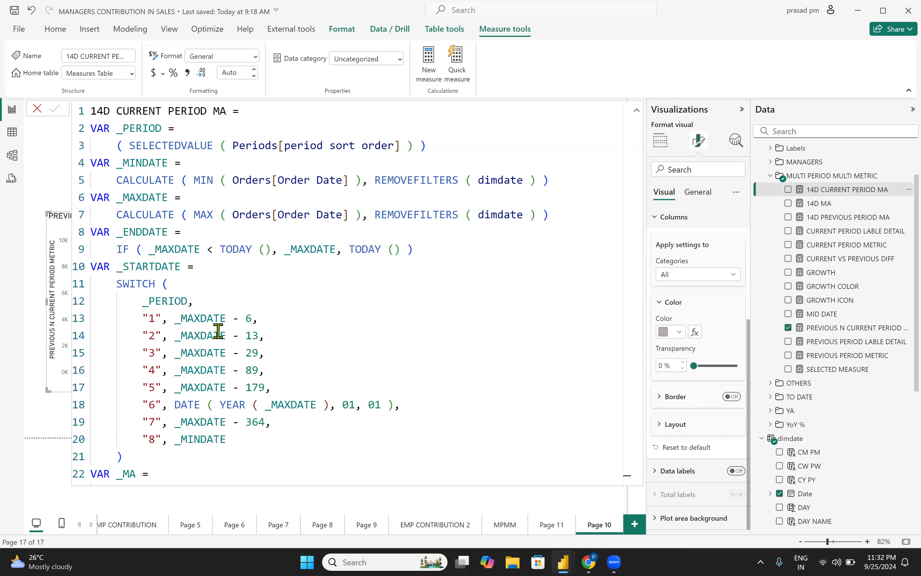
scroll(236, 434, down, 5)
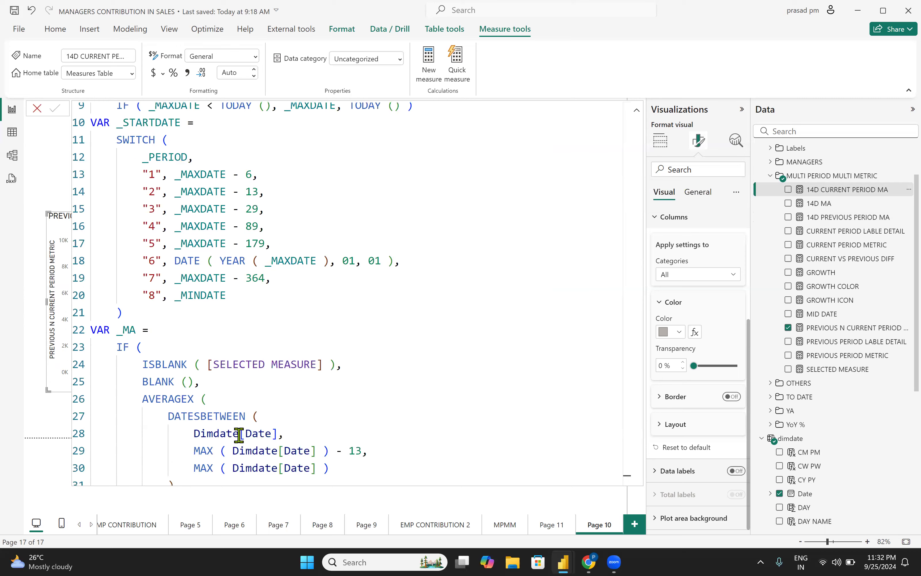
scroll(236, 438, down, 1)
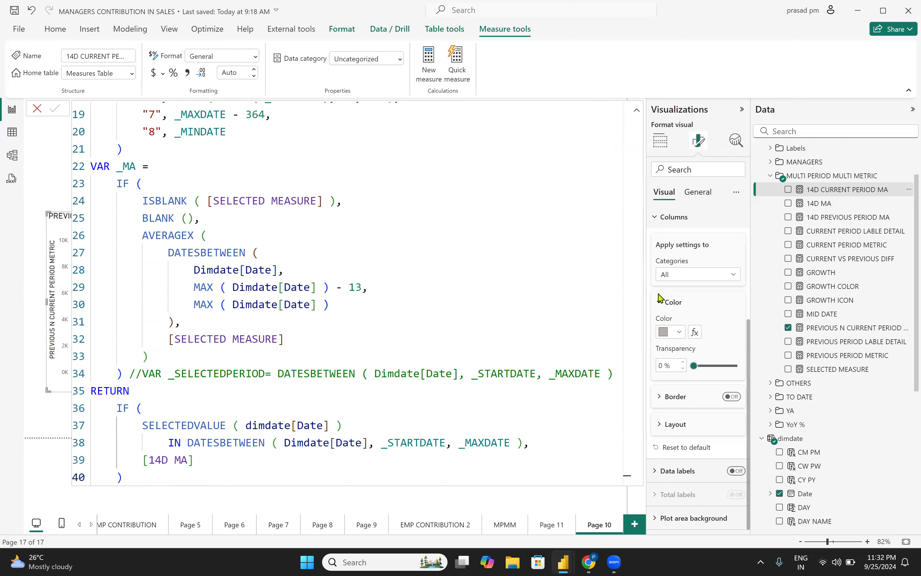
drag(92, 165, 128, 373)
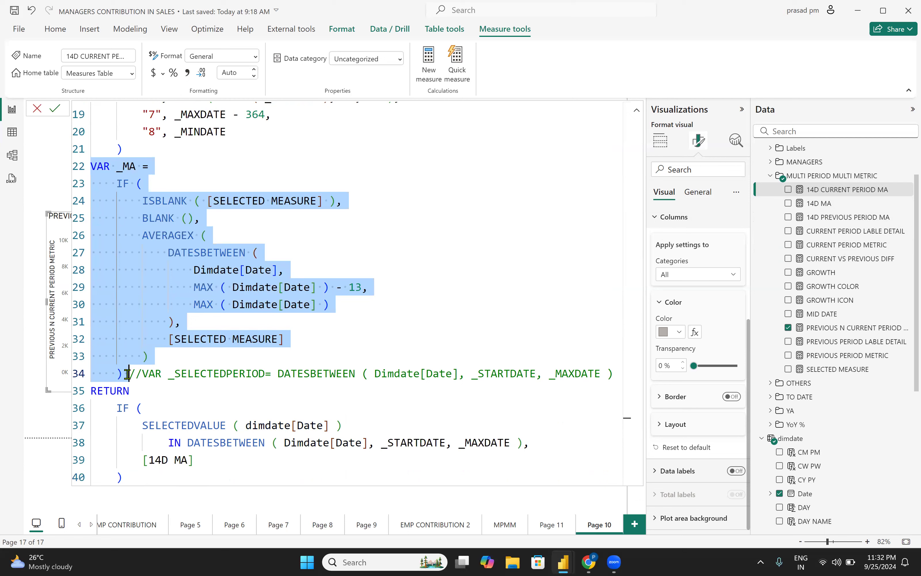
key(ctrl+slash)
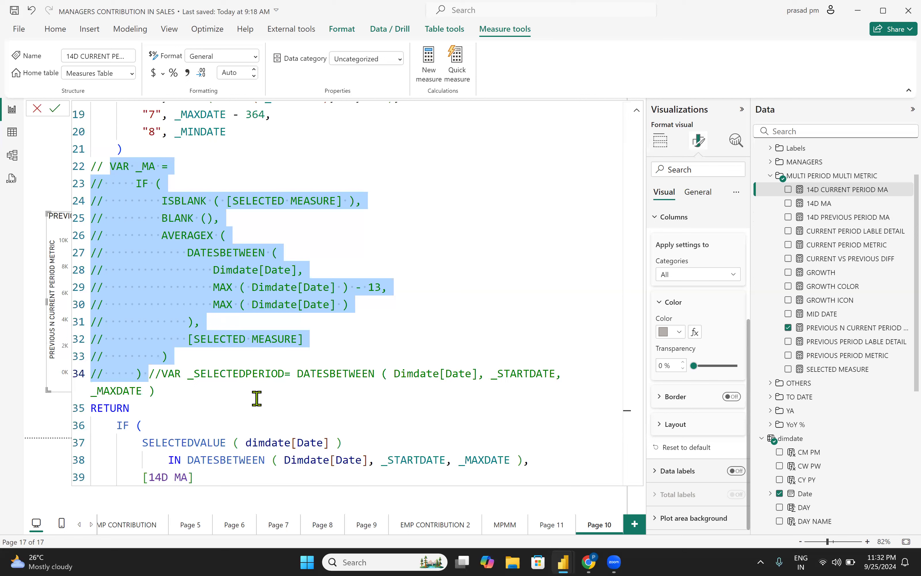
key(ctrl+slash)
click(372, 322)
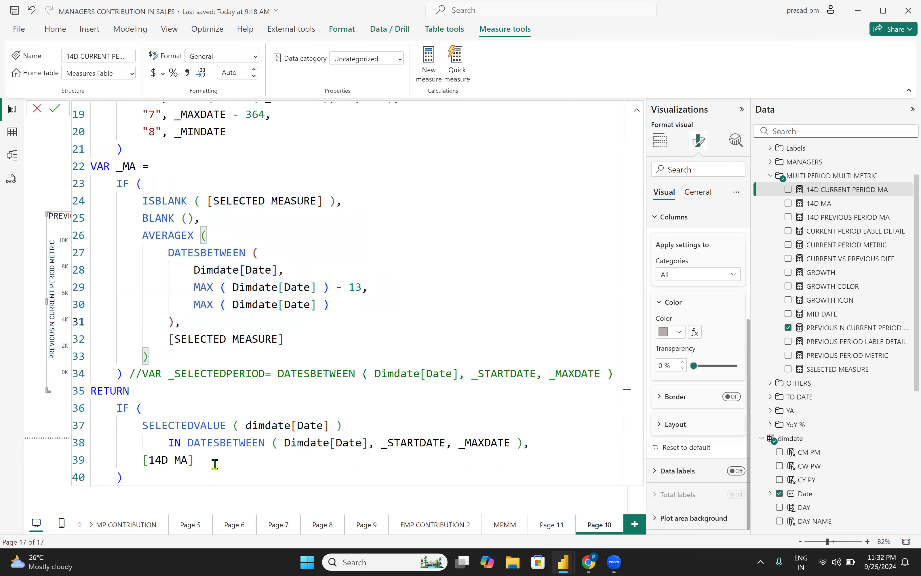
click(54, 110)
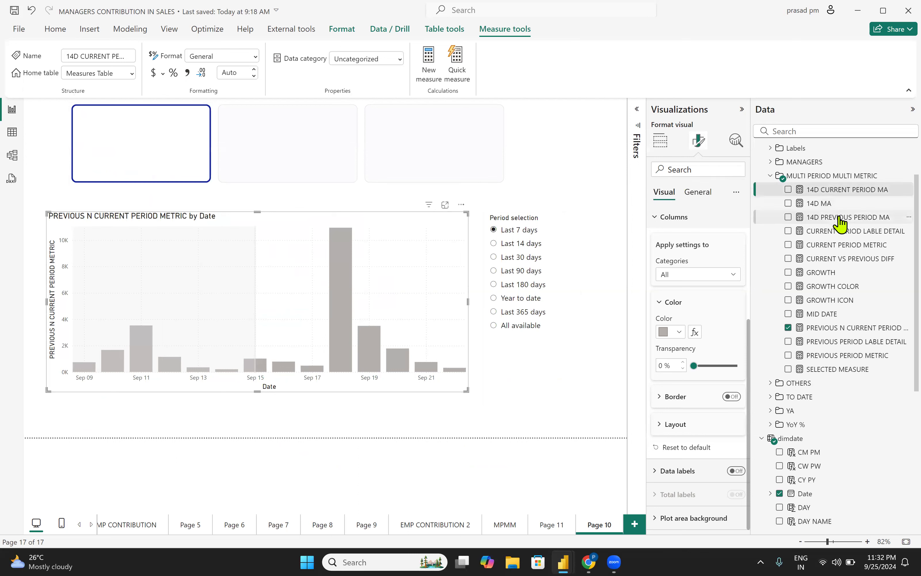
Step: Add the 14D CURRENT PERIOD MA and 14D PREVIOUS PERIOD MA measures to the combo chart's line y-axis
click(660, 140)
drag(837, 190, 691, 398)
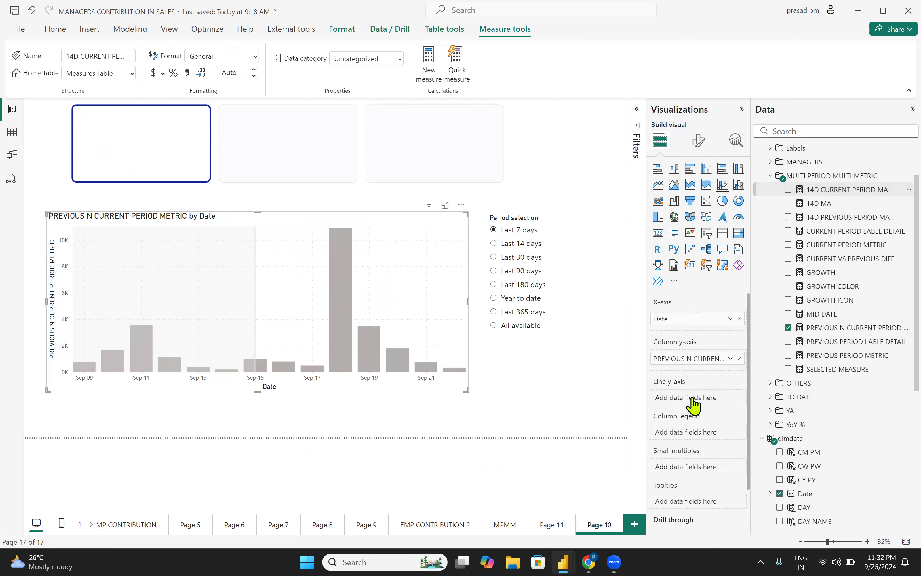
drag(837, 217, 688, 400)
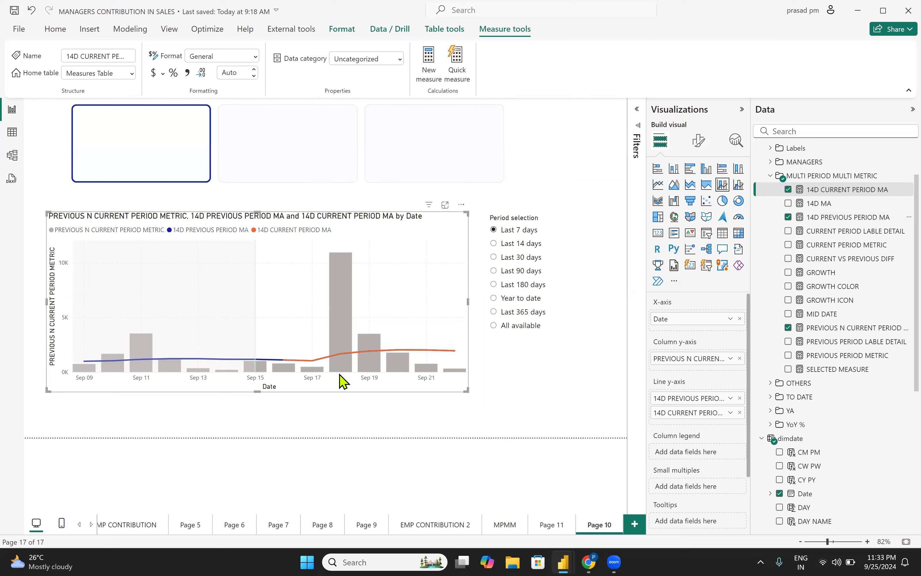
Step: Format the combo chart's 14D PREVIOUS PERIOD MA line with a 2 px width and a medium gray color
click(697, 146)
click(657, 417)
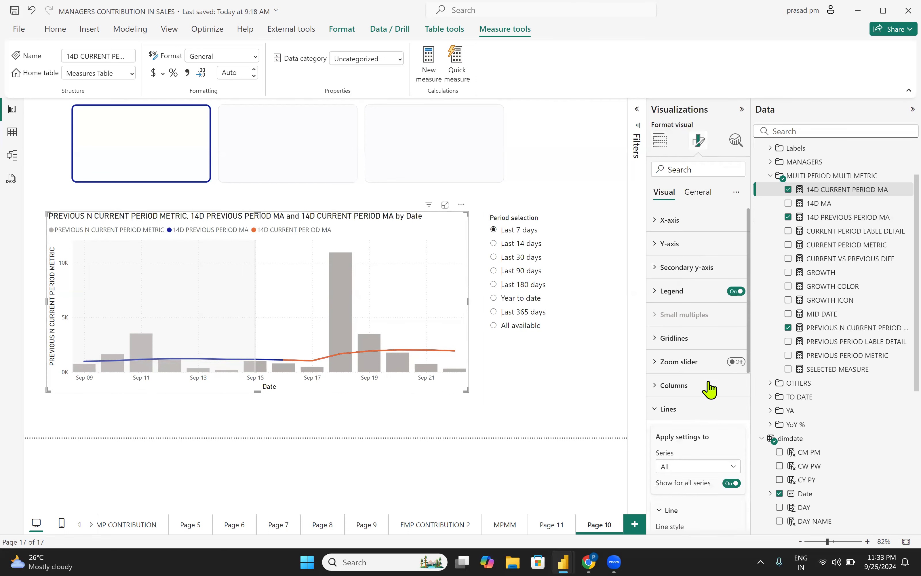
scroll(707, 380, down, 5)
scroll(699, 325, up, 3)
scroll(685, 343, down, 5)
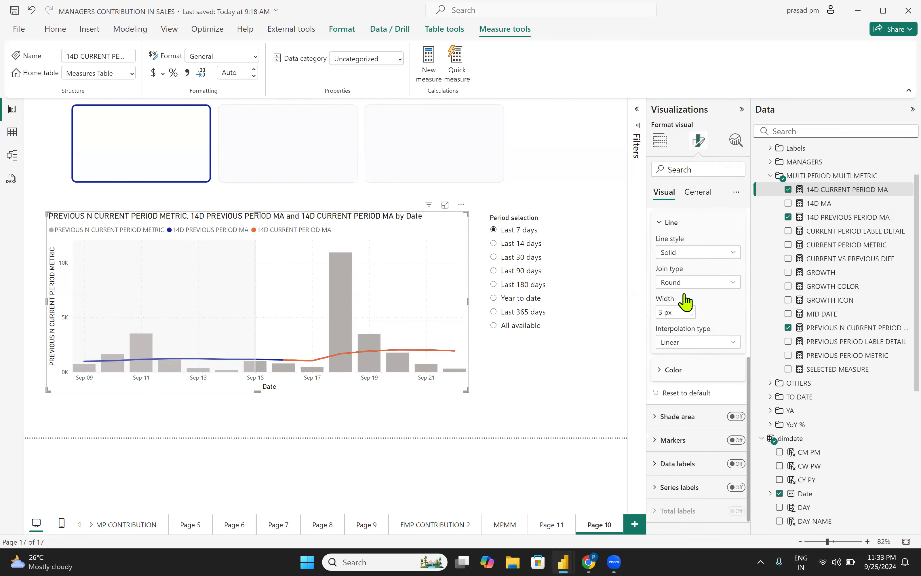
scroll(678, 266, up, 3)
click(670, 236)
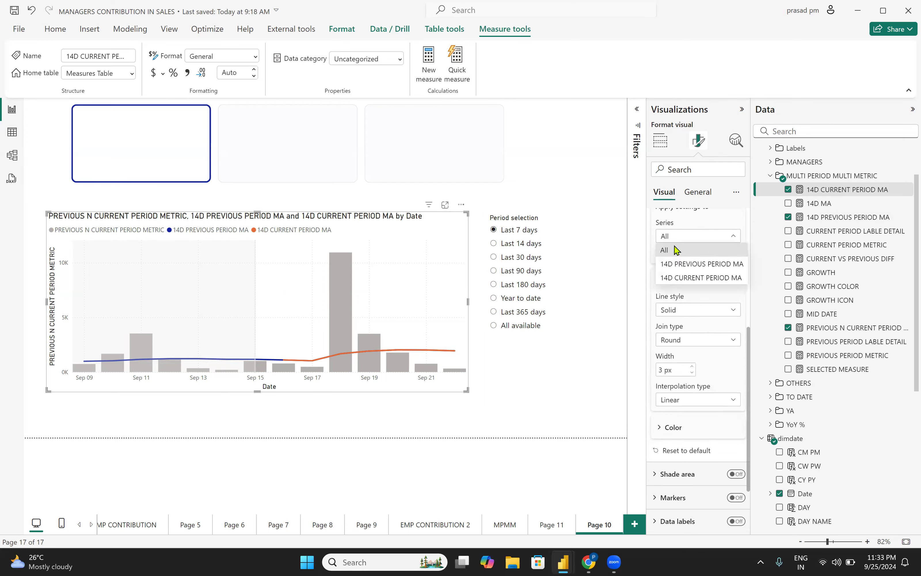
click(679, 264)
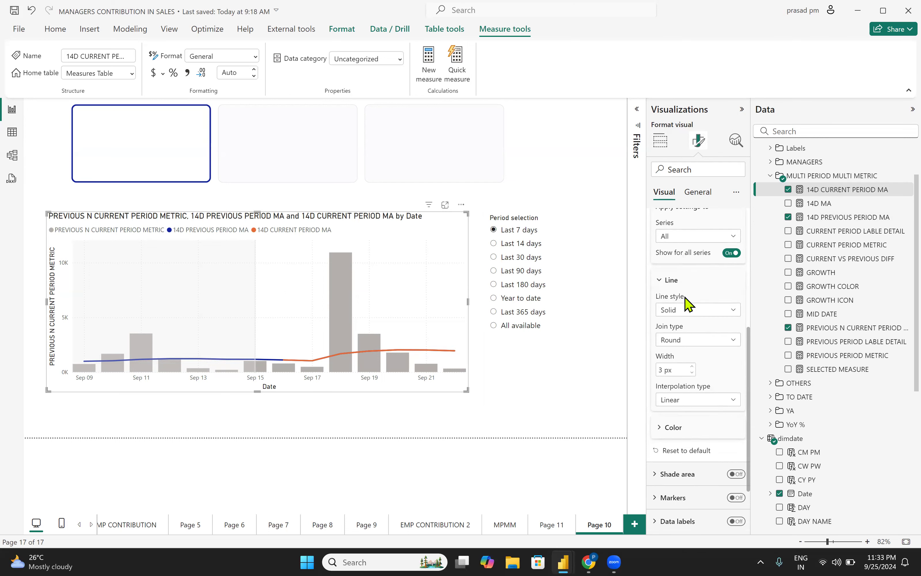
click(664, 427)
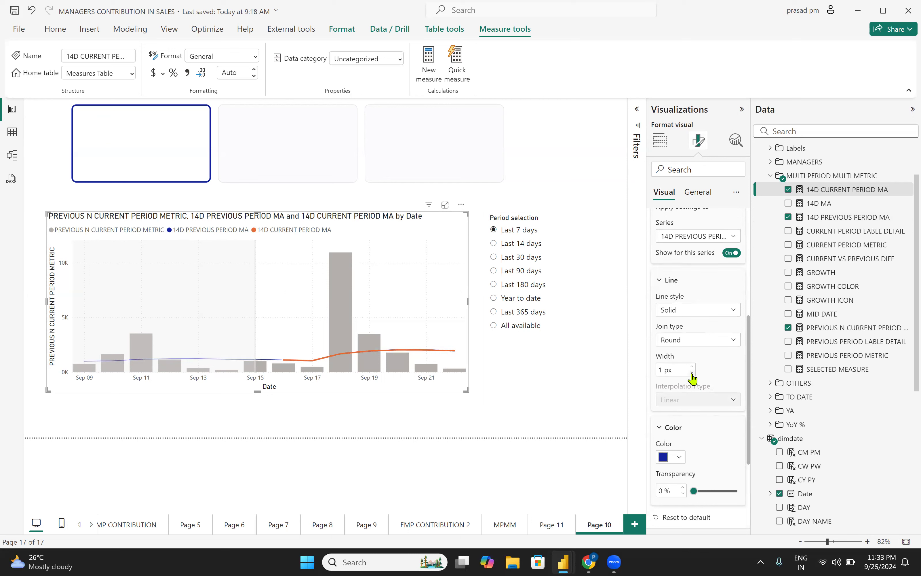
click(663, 457)
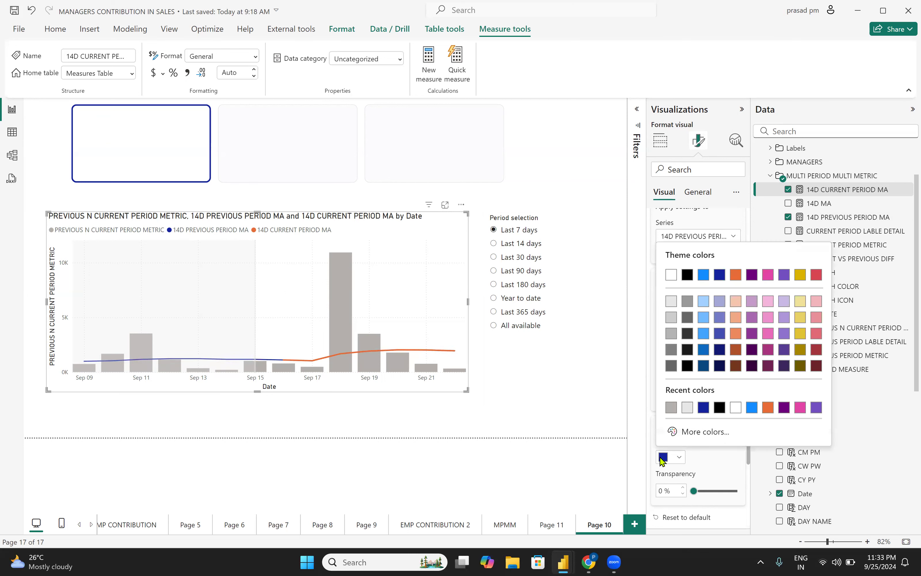
click(673, 409)
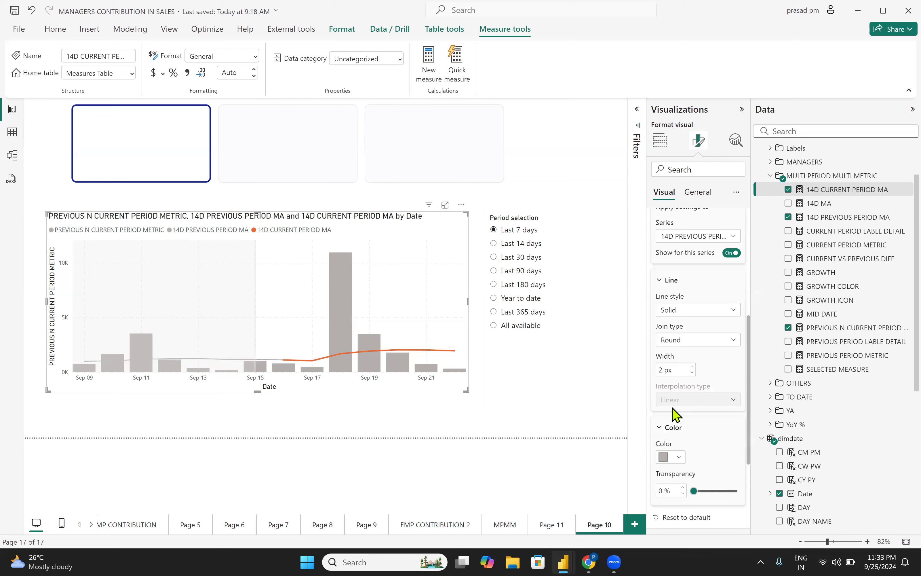
click(662, 457)
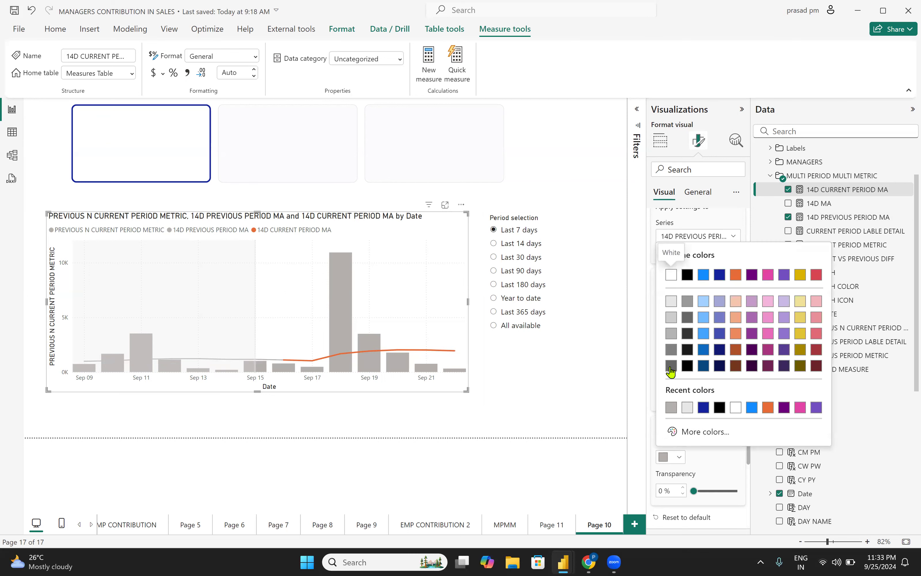
click(670, 350)
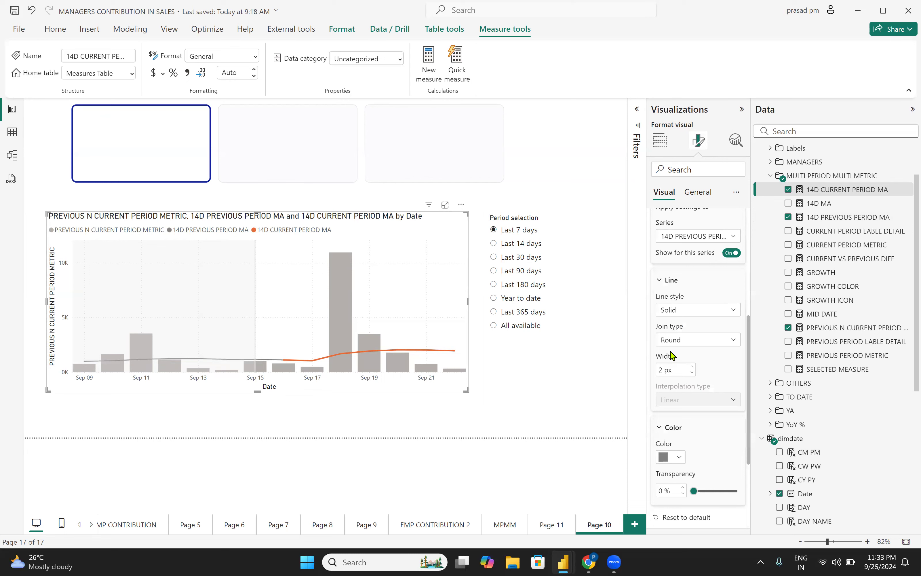
Step: Format the 14D CURRENT PERIOD MA line with a 4 px width and dark gray color, after trying dark blue
scroll(696, 434, up, 1)
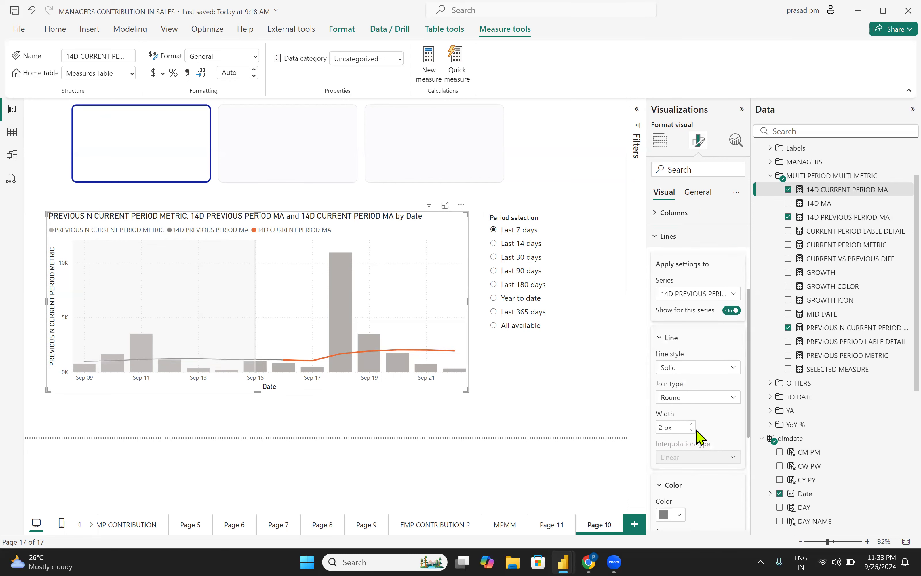
scroll(695, 381, down, 2)
scroll(686, 294, up, 1)
click(697, 236)
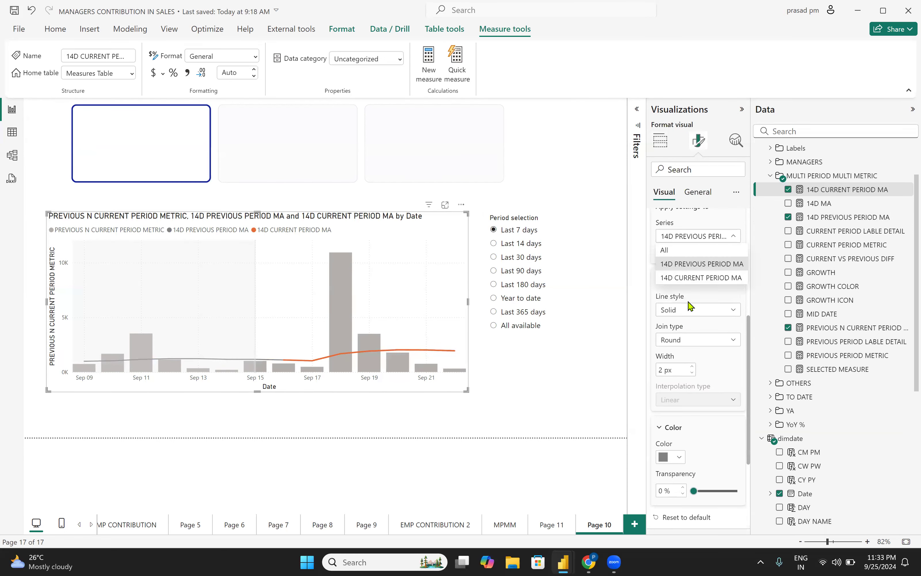
click(681, 282)
click(664, 457)
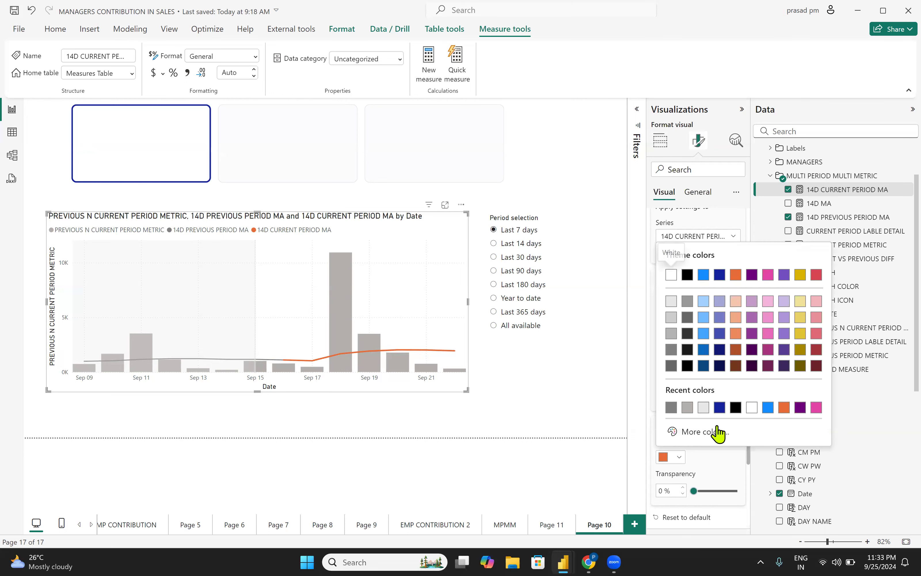
click(720, 407)
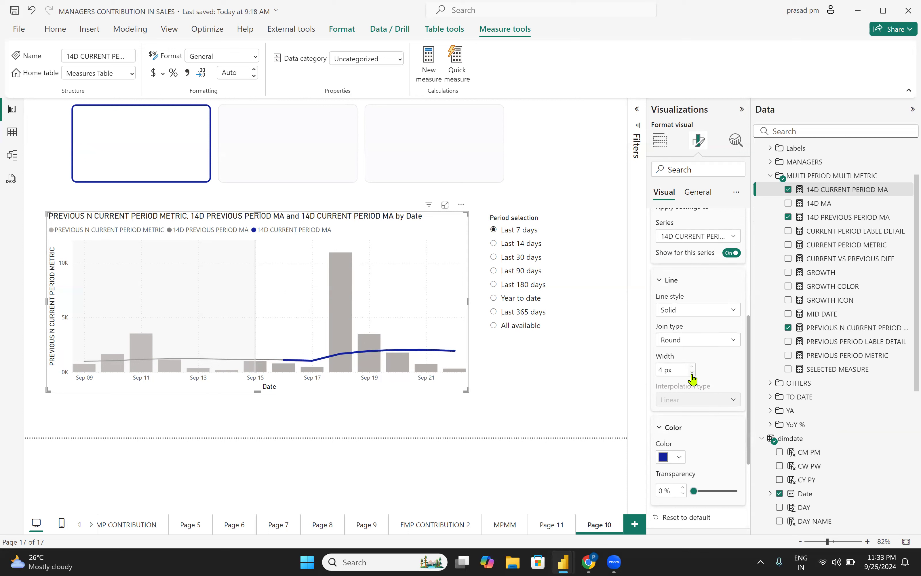
click(669, 457)
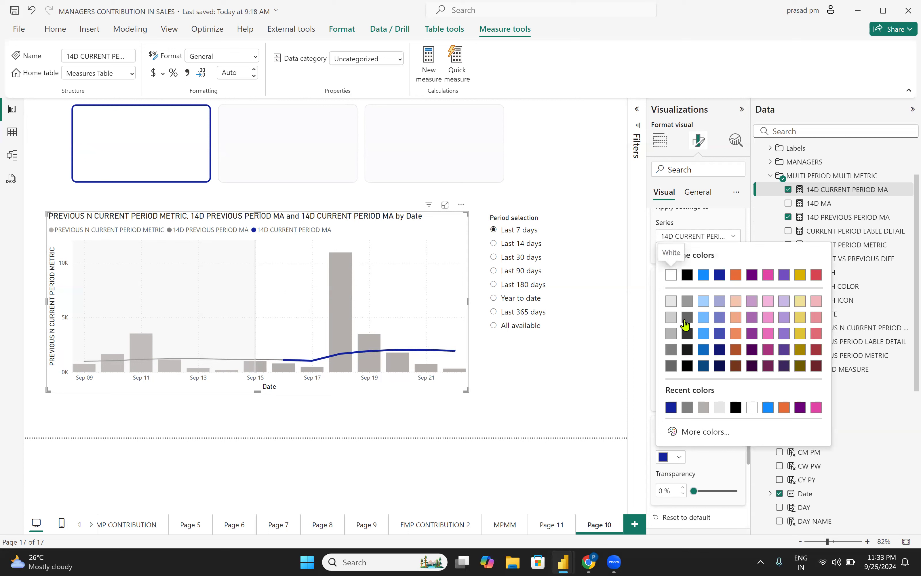
click(687, 335)
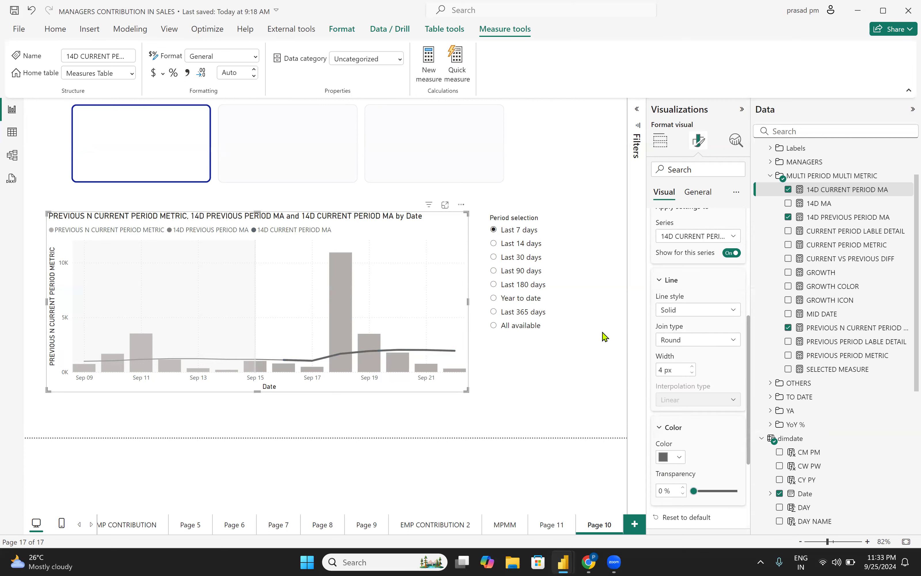
Step: Move the combo chart slightly down the page and turn off its title
drag(391, 393, 392, 410)
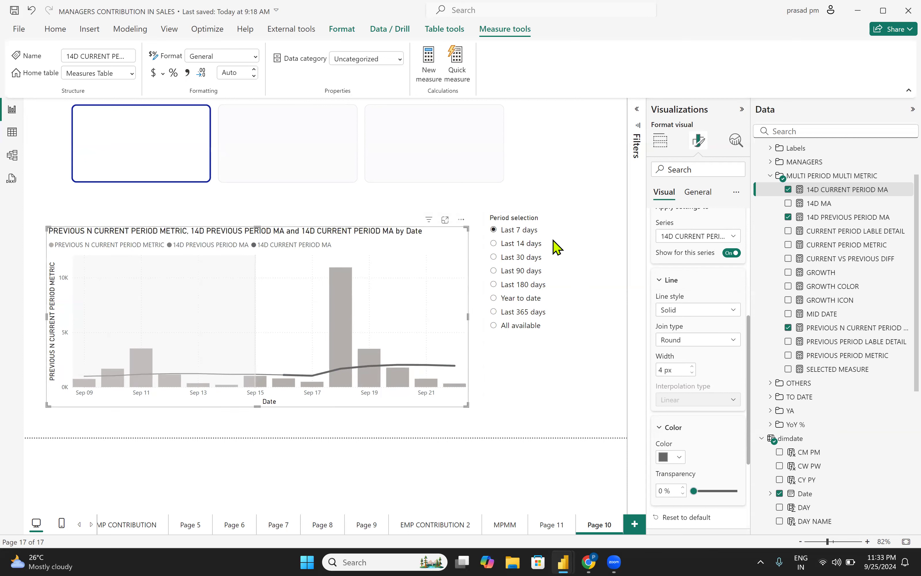
click(699, 192)
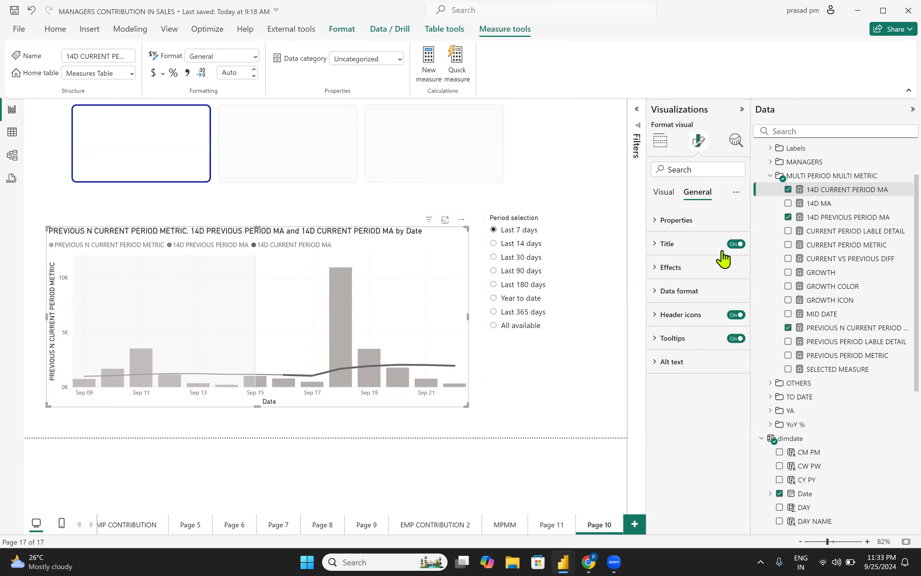
click(732, 246)
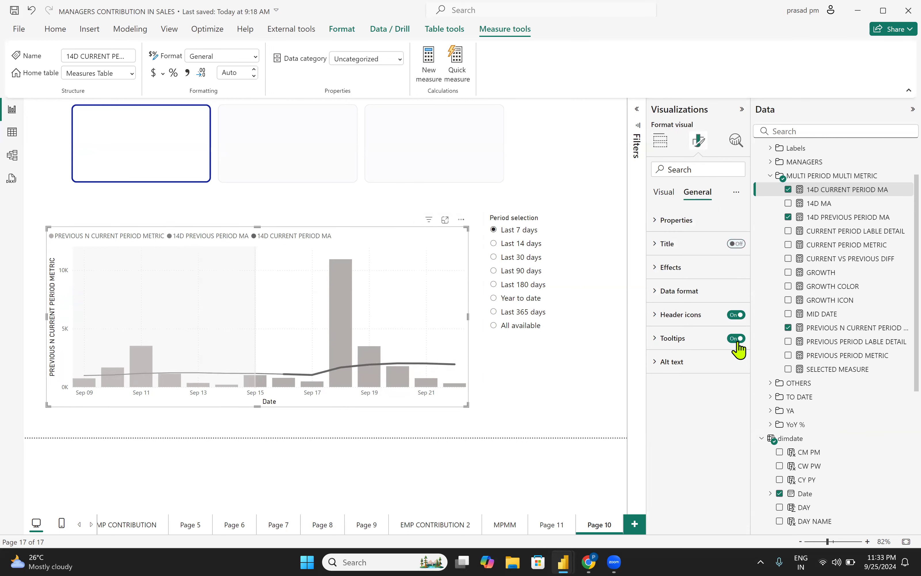
Step: Shorten the Period selection slicer from its upper edge to align with the top of the combo chart
mouse_move(430, 384)
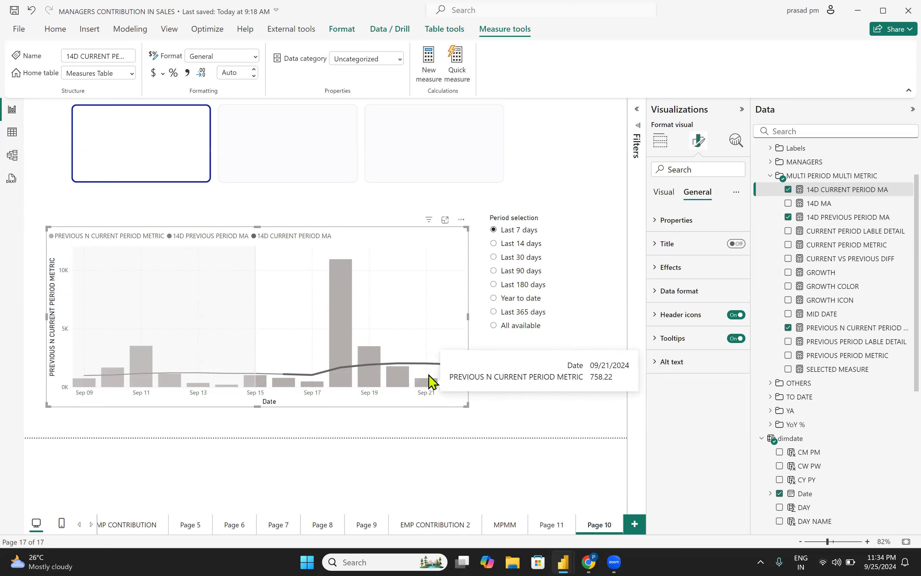
click(548, 370)
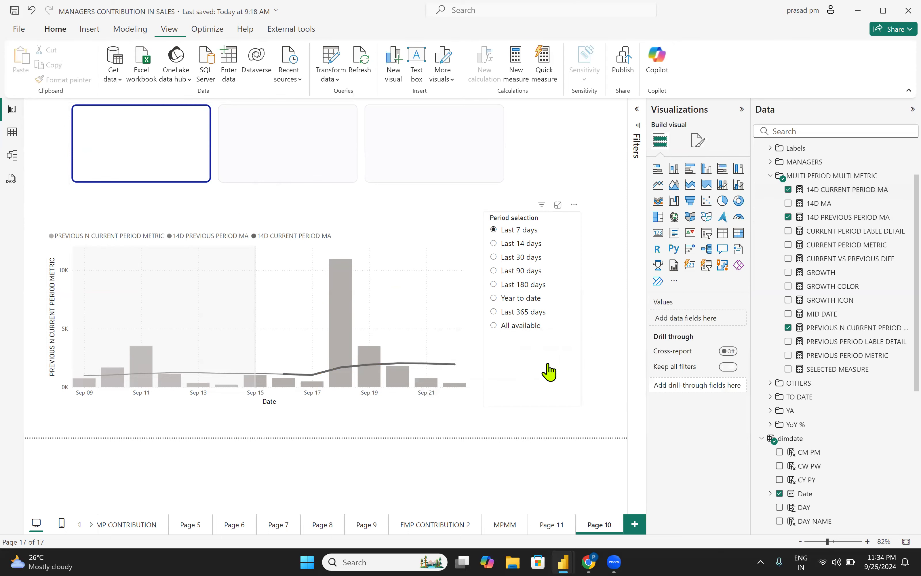
drag(534, 213, 548, 235)
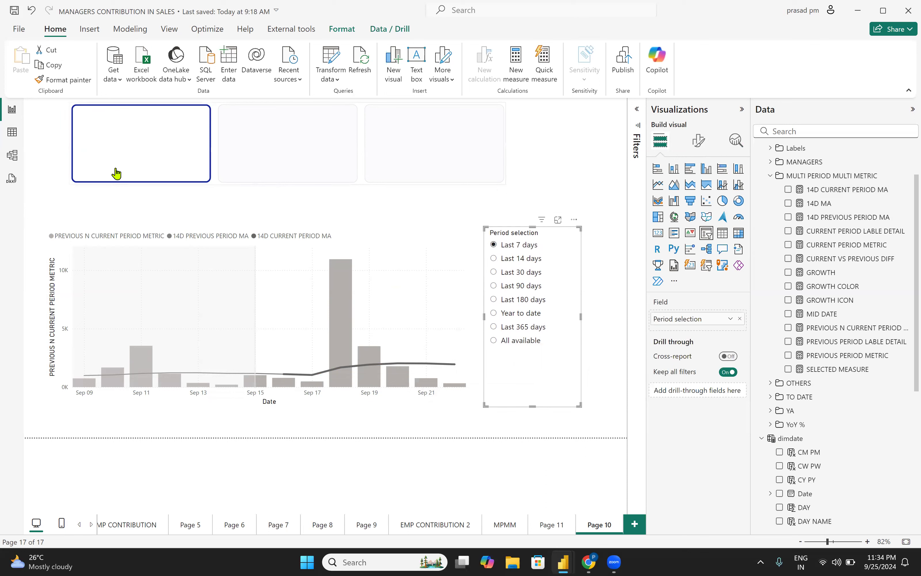
Step: Check the reference chart on the MPMM page, then turn off the x-axis title of the combo chart on Page 10
click(505, 525)
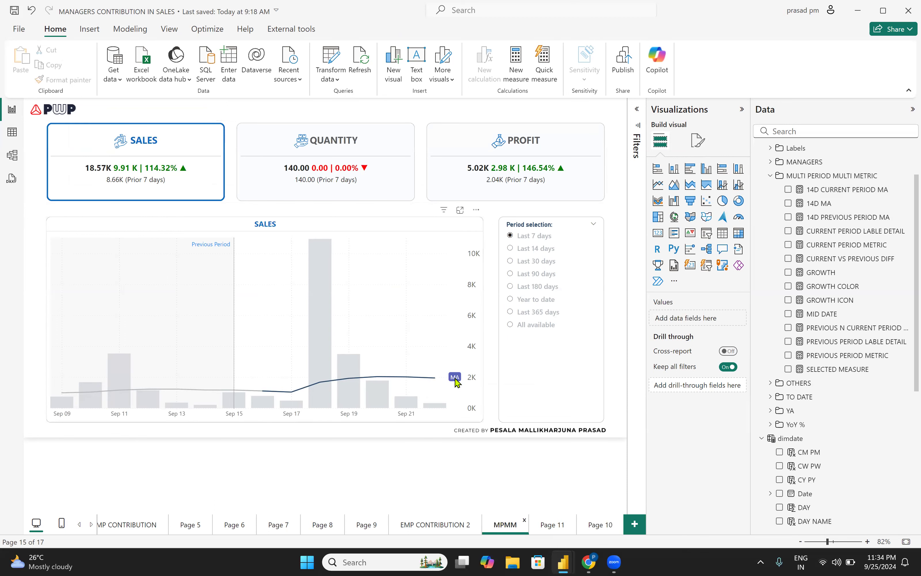
click(596, 531)
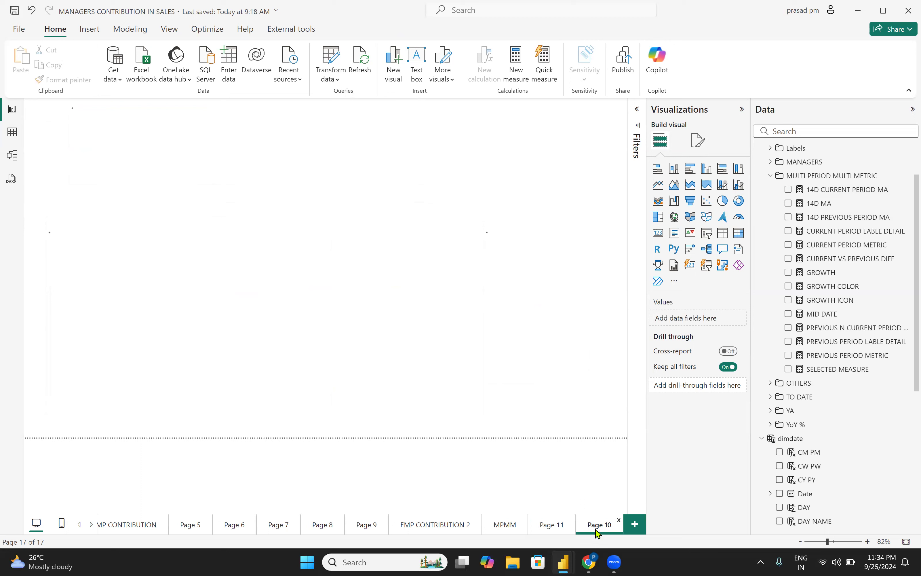
click(464, 377)
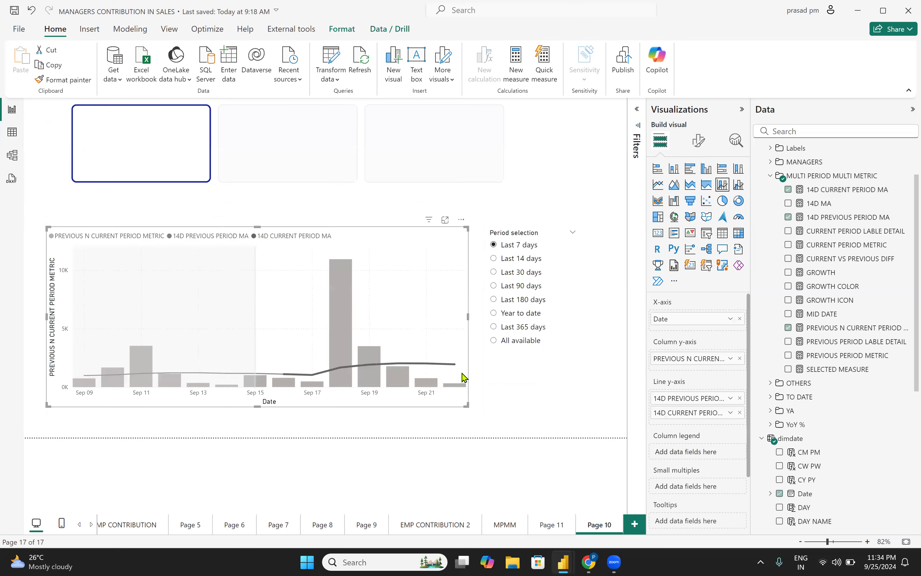
click(698, 141)
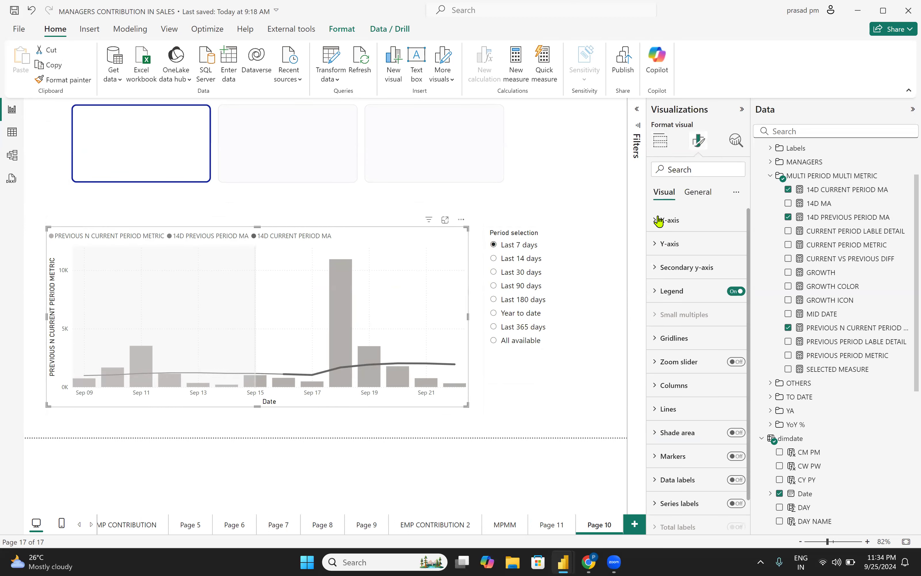
click(655, 224)
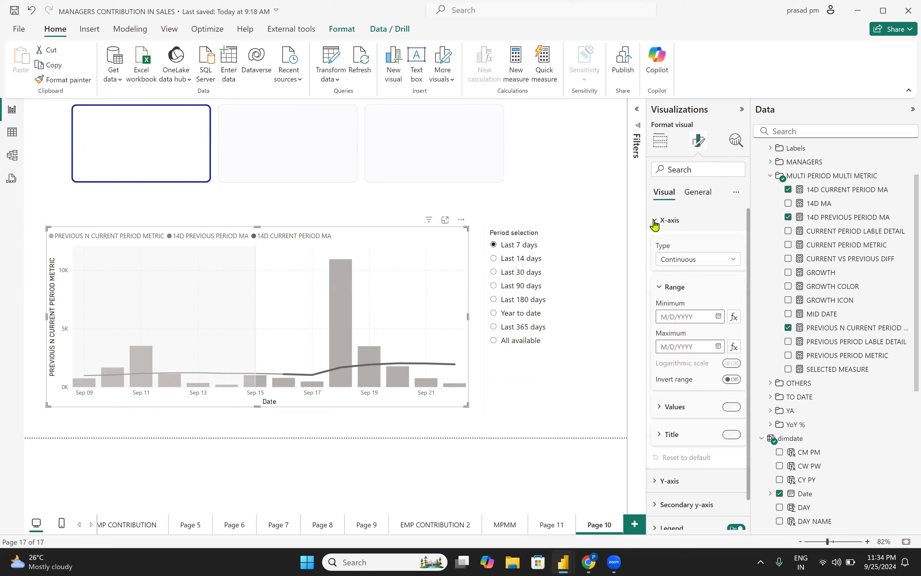
click(729, 436)
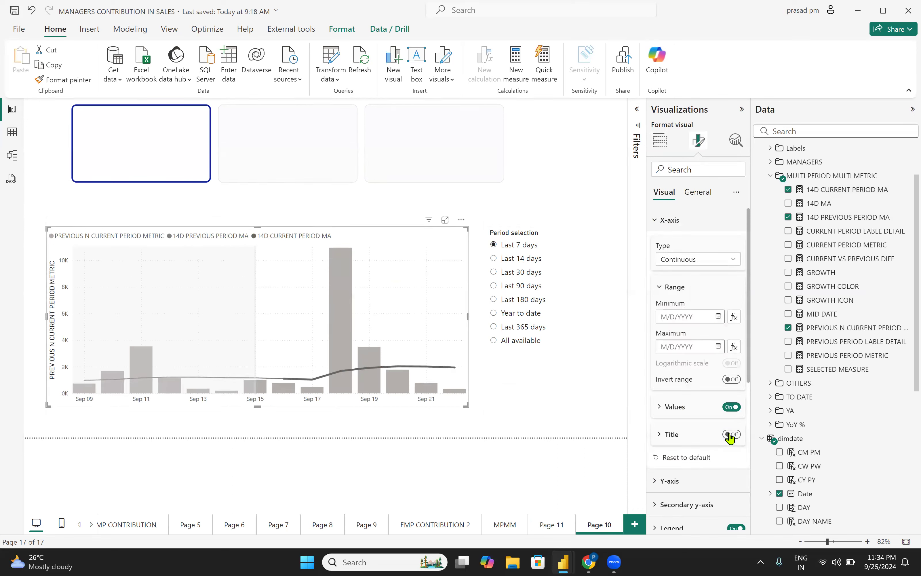
click(654, 220)
Step: Turn off the combo chart's y-axis title and switch the y-axis values to the opposite side of the chart
click(657, 245)
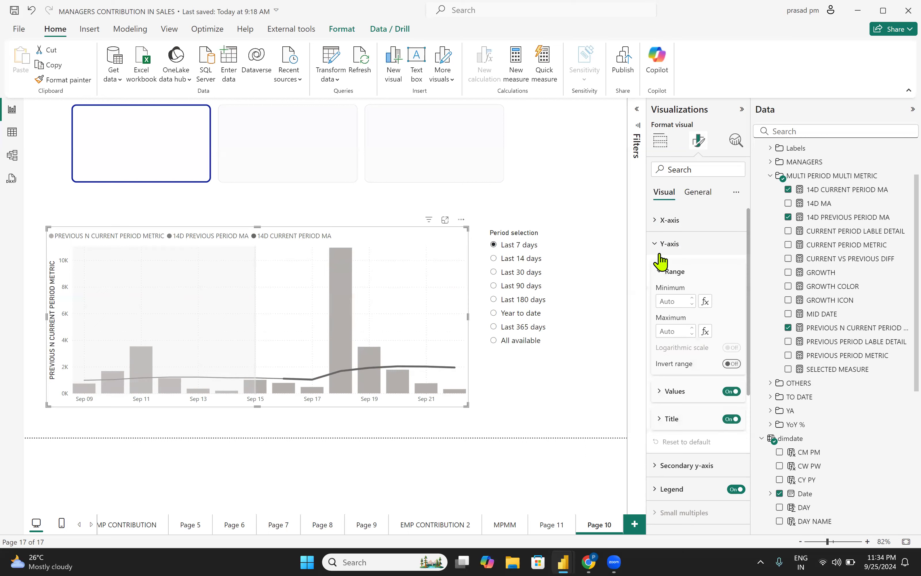
click(731, 419)
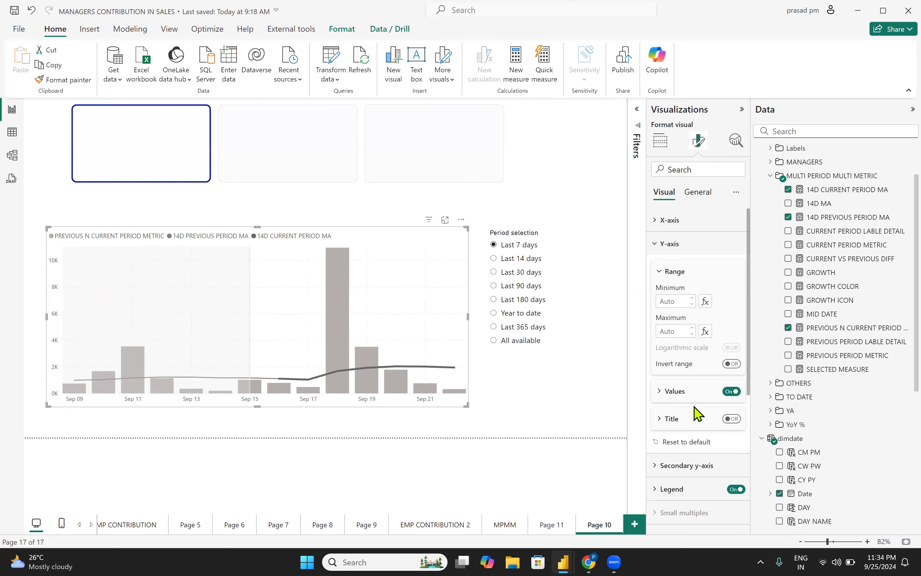
click(662, 395)
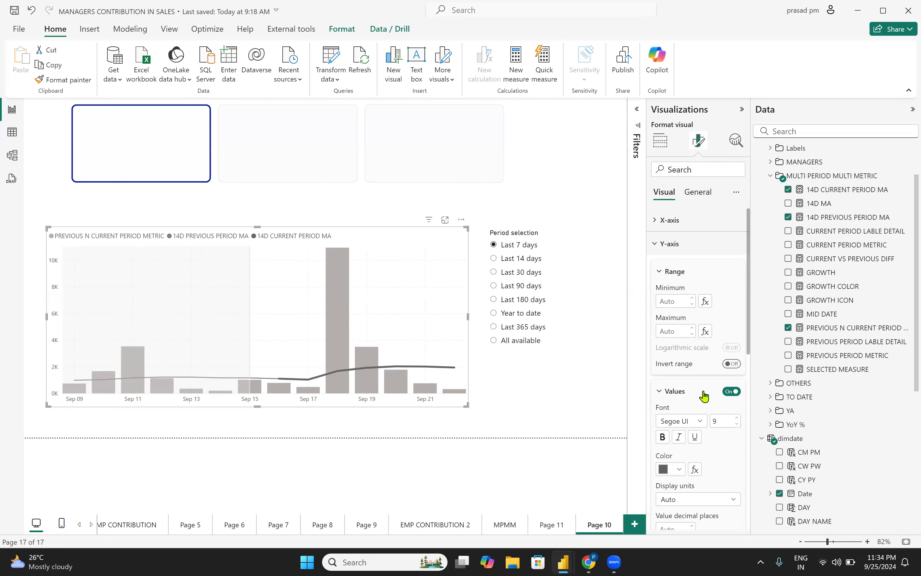
scroll(705, 393, down, 3)
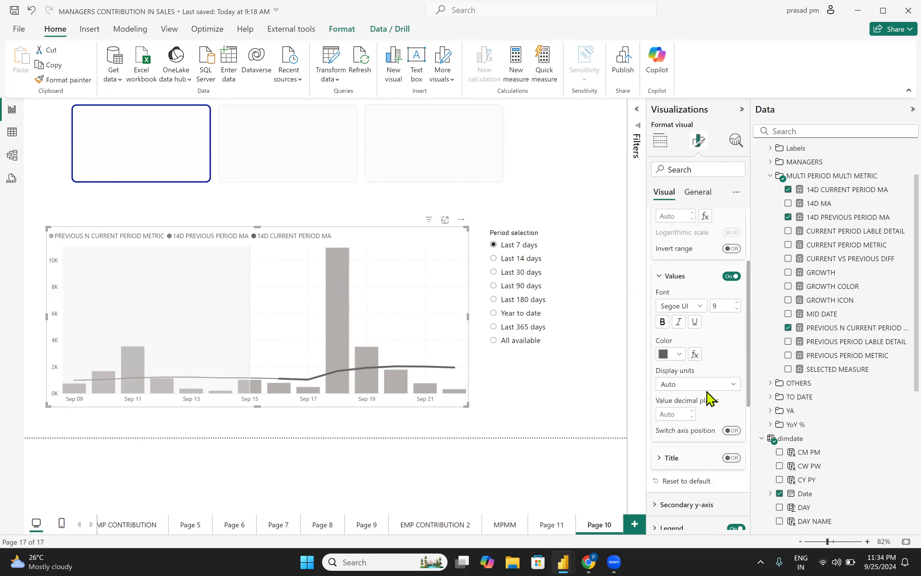
click(730, 432)
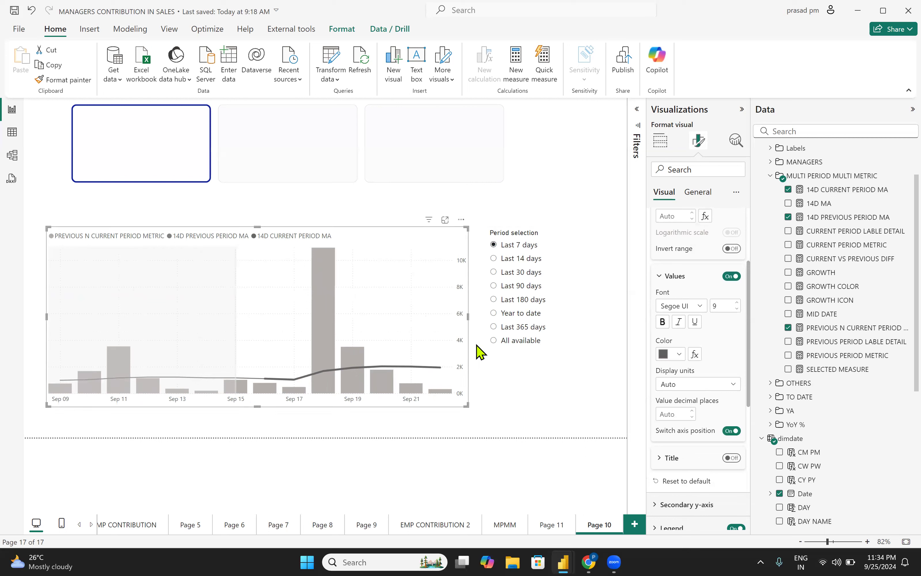
click(659, 276)
scroll(678, 263, up, 3)
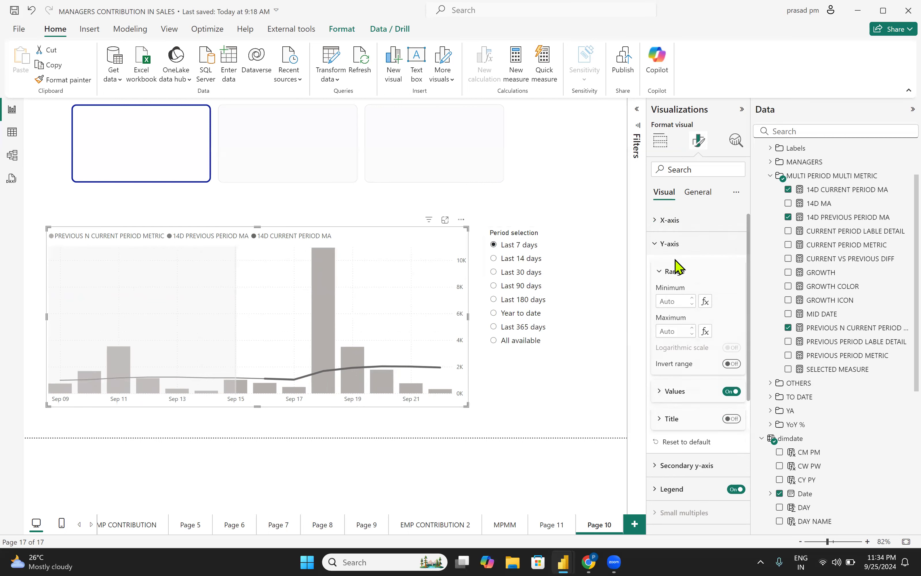
click(654, 244)
Step: Turn on series labels for the combo chart and hide the label for the 14D PREVIOUS PERIOD MA series
scroll(699, 274, down, 1)
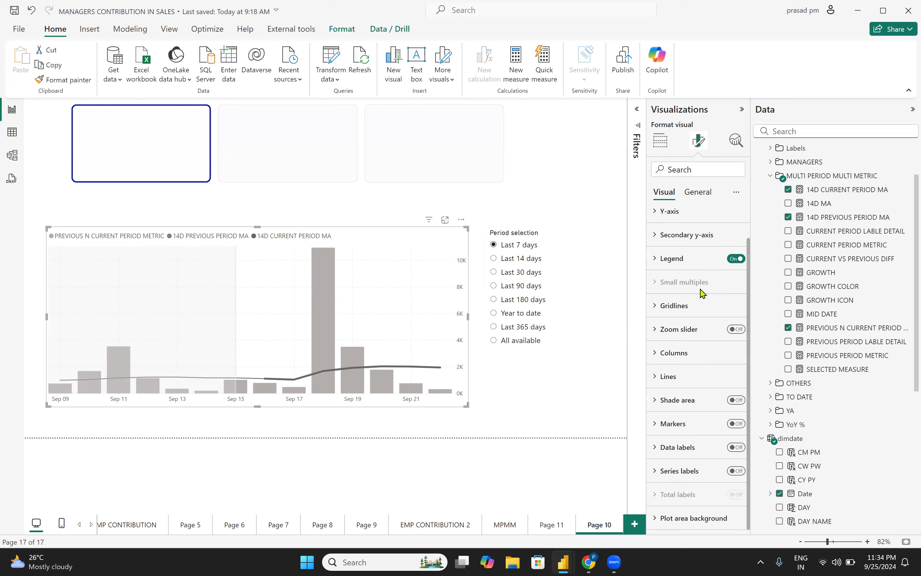
click(736, 471)
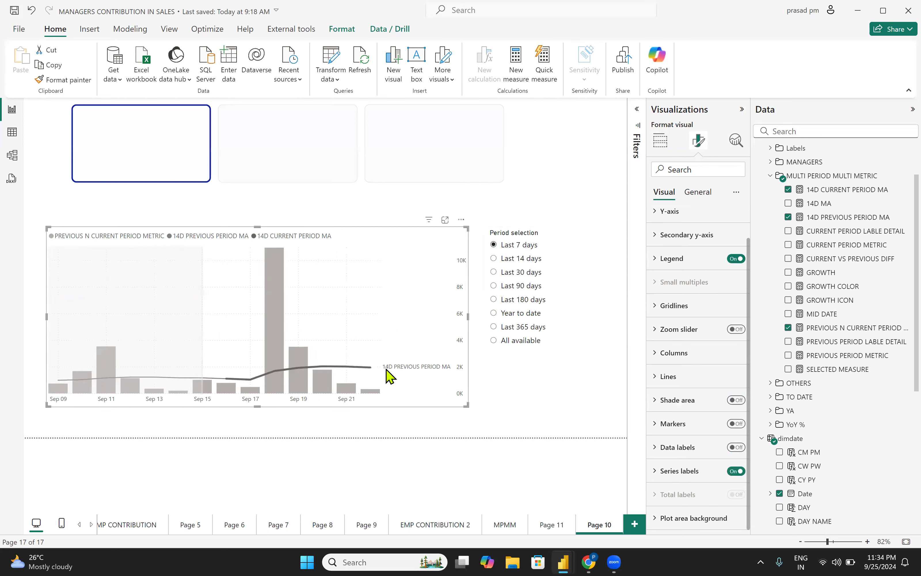
click(696, 461)
scroll(696, 464, down, 5)
click(680, 356)
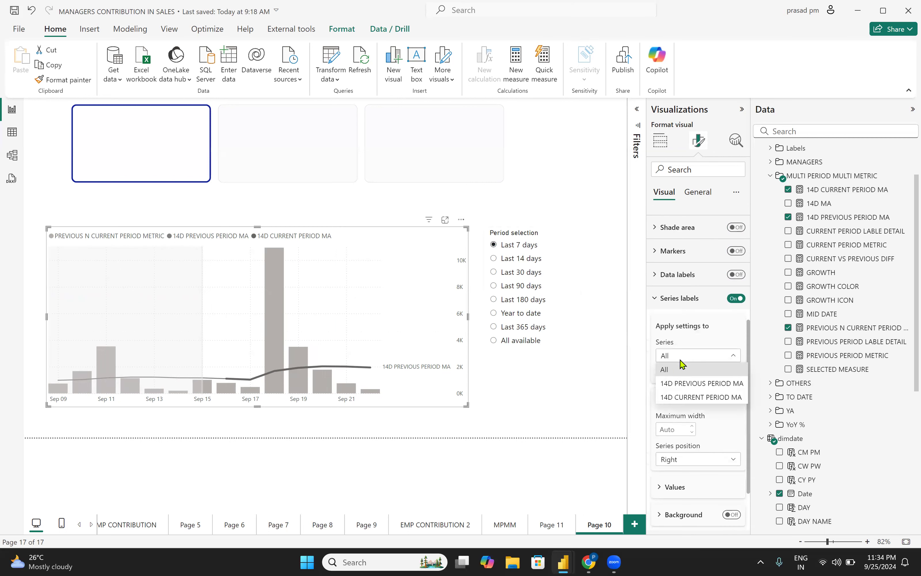
click(685, 388)
click(730, 373)
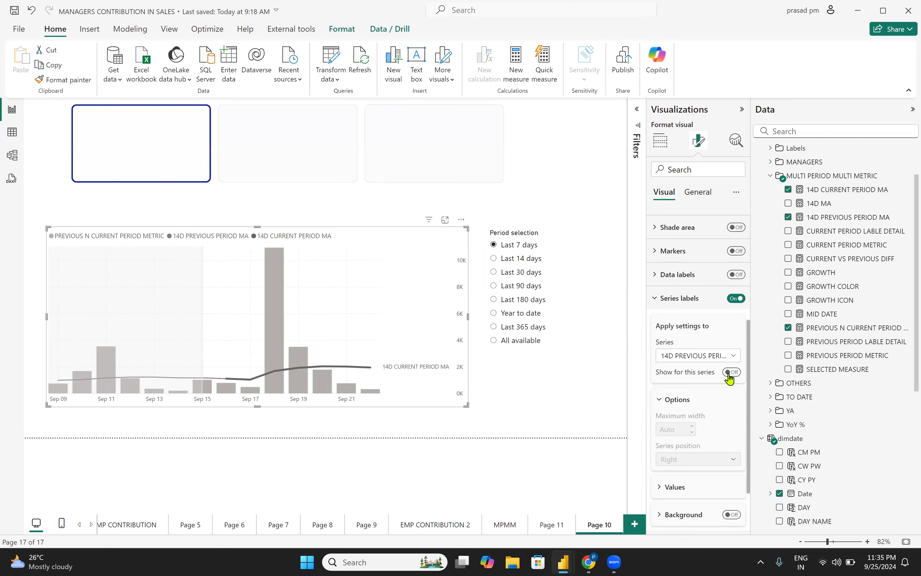
Step: Give the 14D CURRENT PERIOD MA series label a background and set its text color to white
click(694, 359)
click(689, 399)
scroll(719, 441, down, 2)
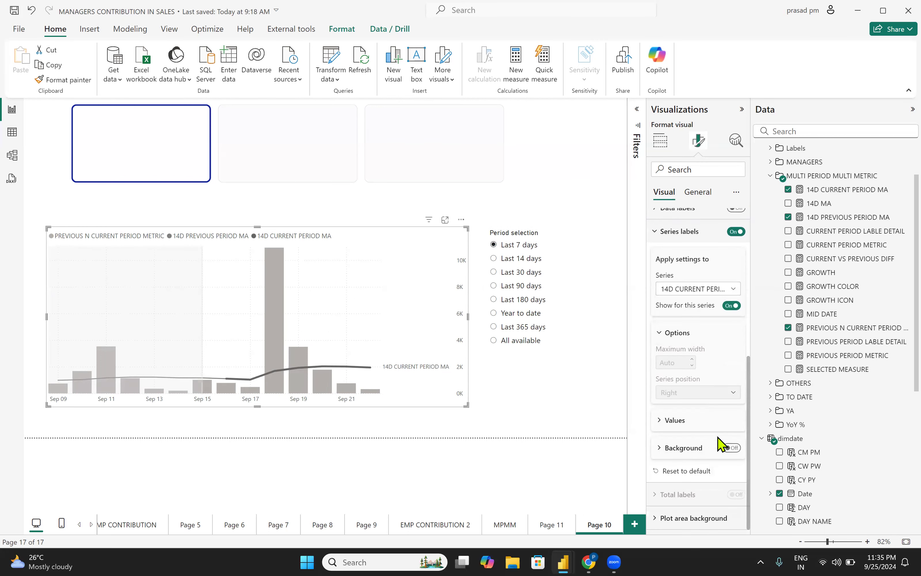
click(731, 448)
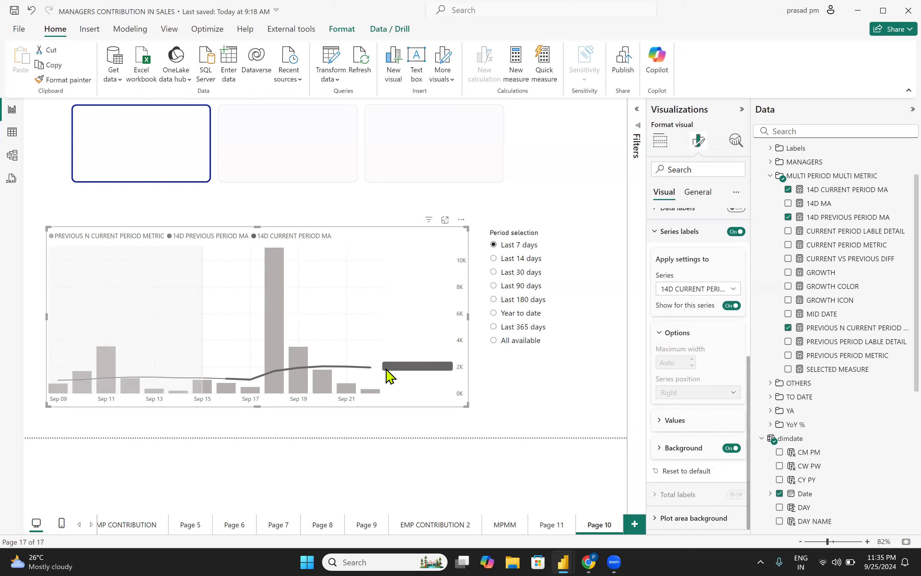
click(663, 420)
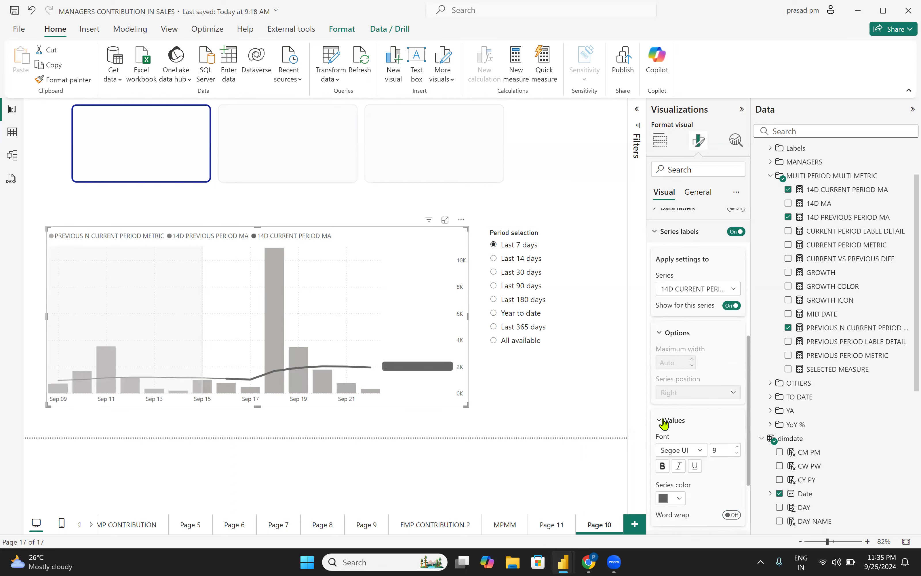
click(662, 499)
click(672, 316)
scroll(717, 403, down, 3)
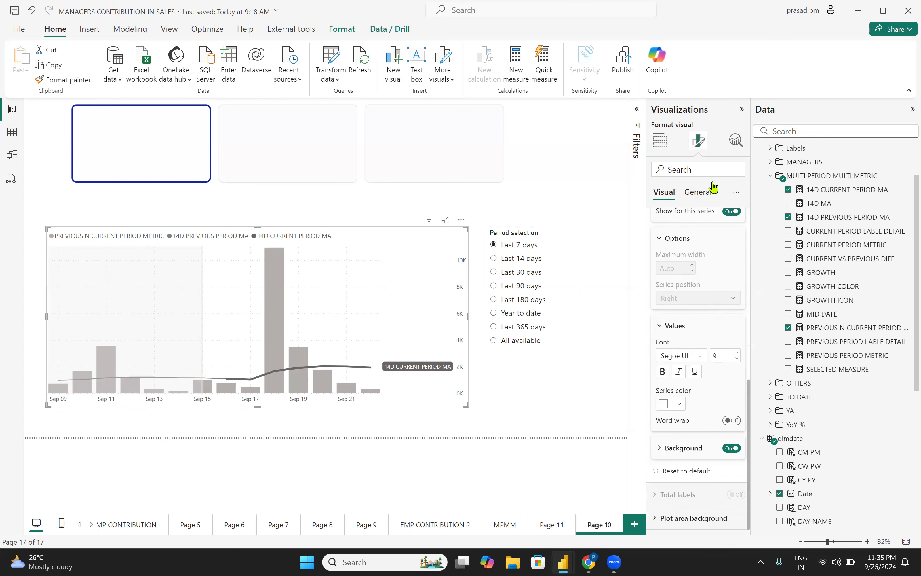
Step: Rename the 14D CURRENT PERIOD MA field to MA for this chart in the line y-axis
click(660, 140)
double_click(688, 413)
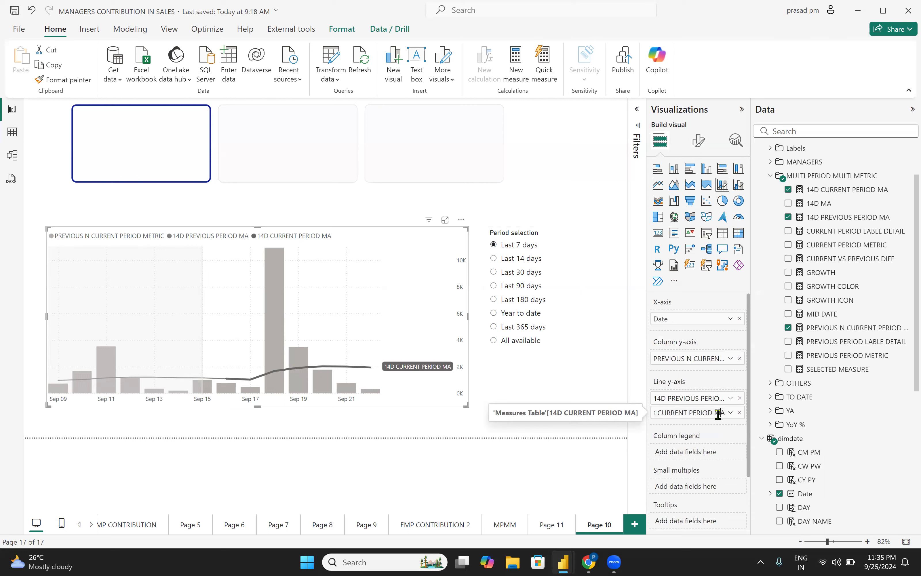
key(BackSpace)
key(BackSpace)
key(BackSpace)
key(BackSpace)
key(BackSpace)
key(BackSpace)
key(BackSpace)
key(BackSpace)
key(BackSpace)
key(BackSpace)
key(BackSpace)
key(BackSpace)
key(BackSpace)
key(BackSpace)
key(BackSpace)
key(BackSpace)
key(BackSpace)
key(BackSpace)
key(BackSpace)
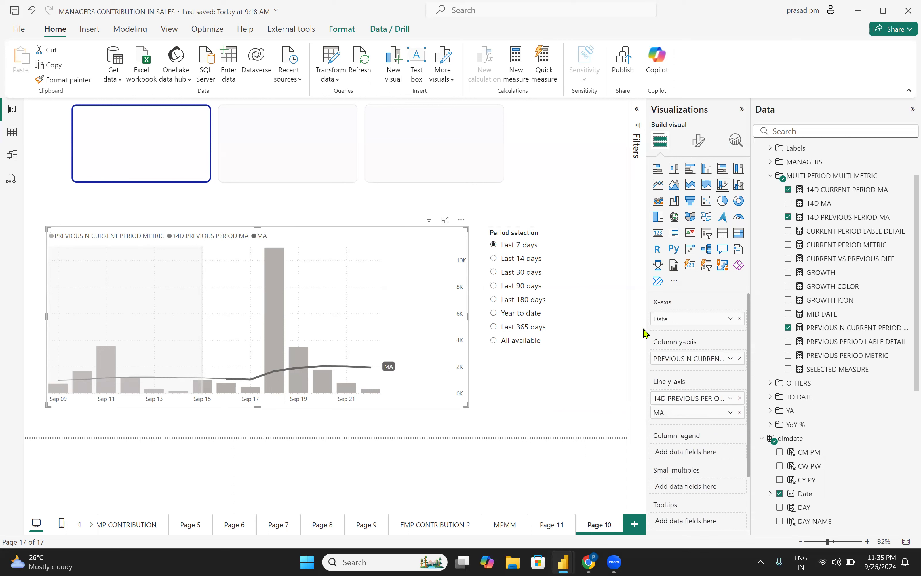
Step: Set the maximum width of the combo chart's series labels to 4
click(699, 140)
scroll(660, 480, down, 2)
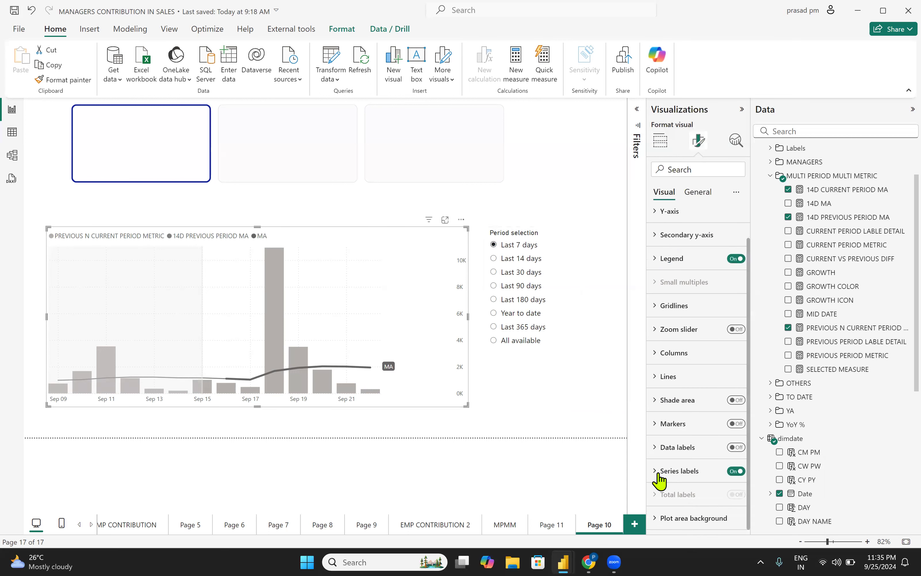
click(682, 470)
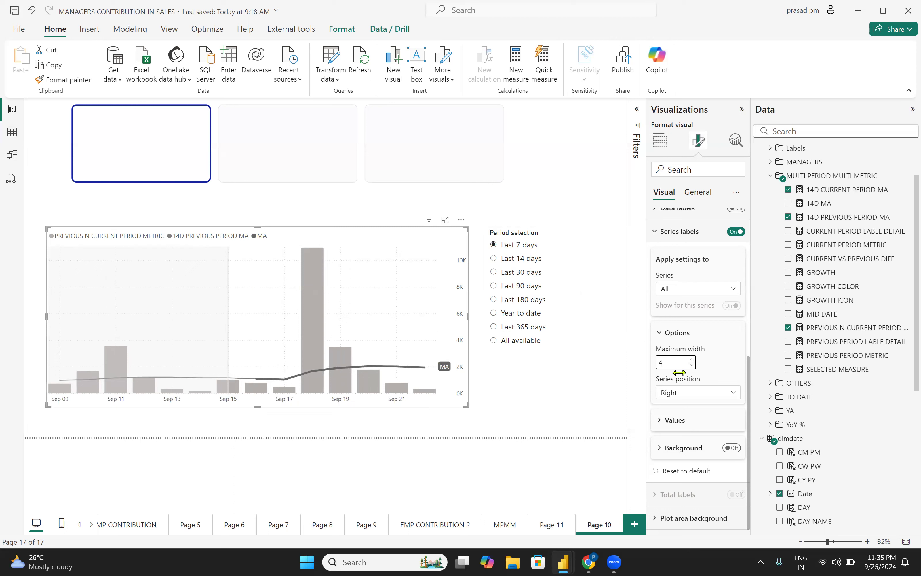
Step: Change the color of the combo chart's MA line to dark blue
scroll(695, 394, up, 3)
scroll(695, 396, up, 2)
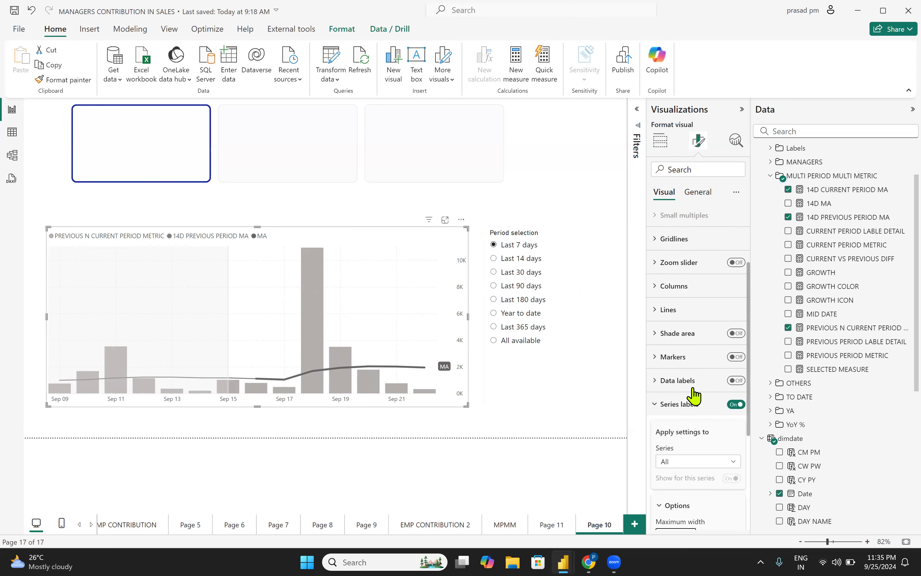
click(655, 317)
scroll(695, 421, down, 2)
click(674, 309)
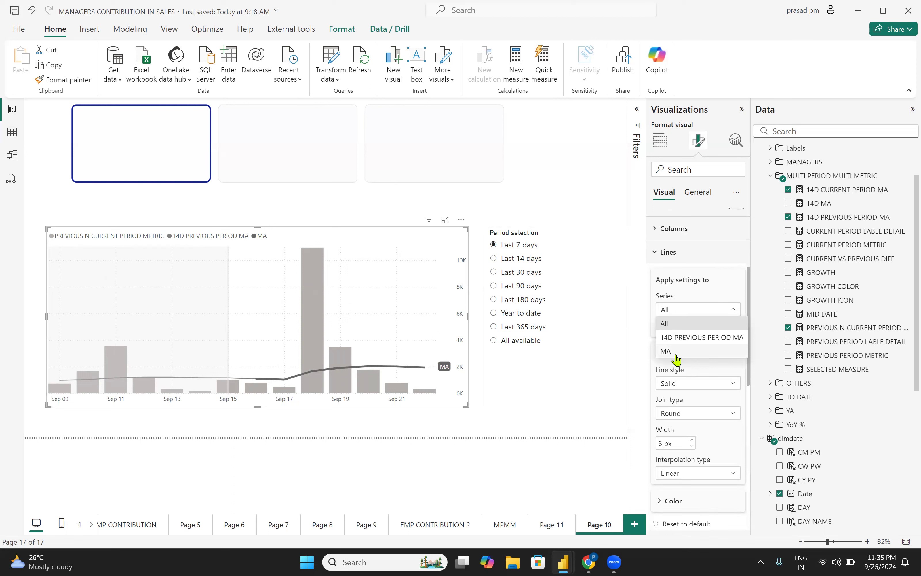
click(665, 351)
scroll(696, 400, down, 5)
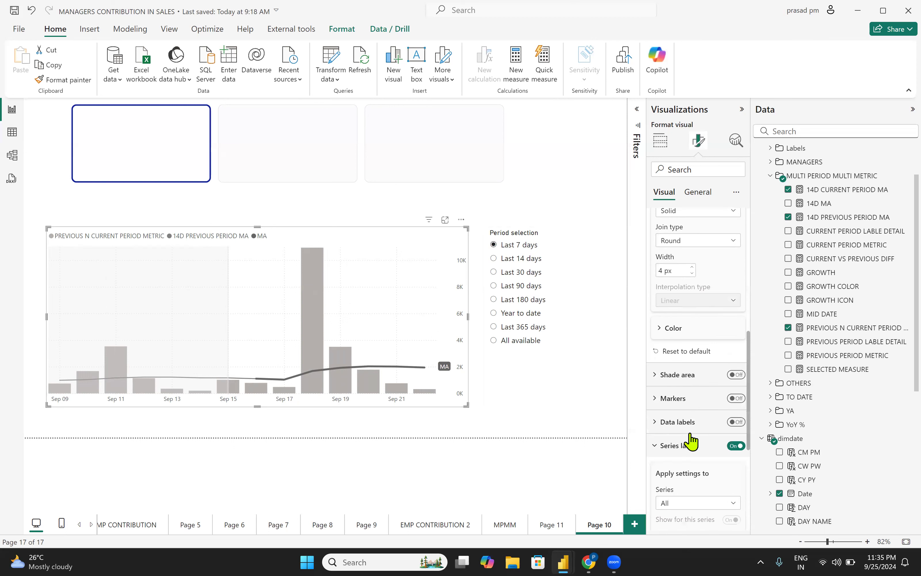
click(659, 328)
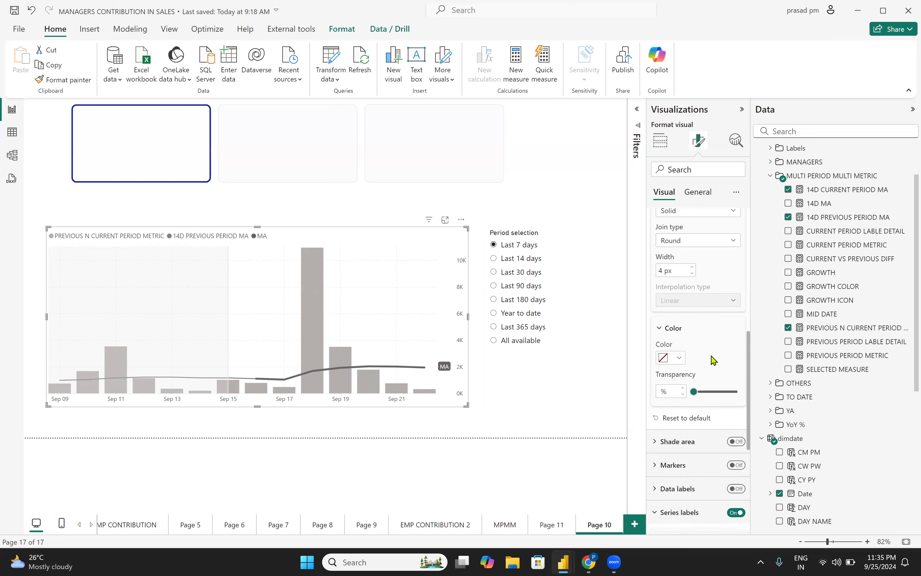
click(673, 358)
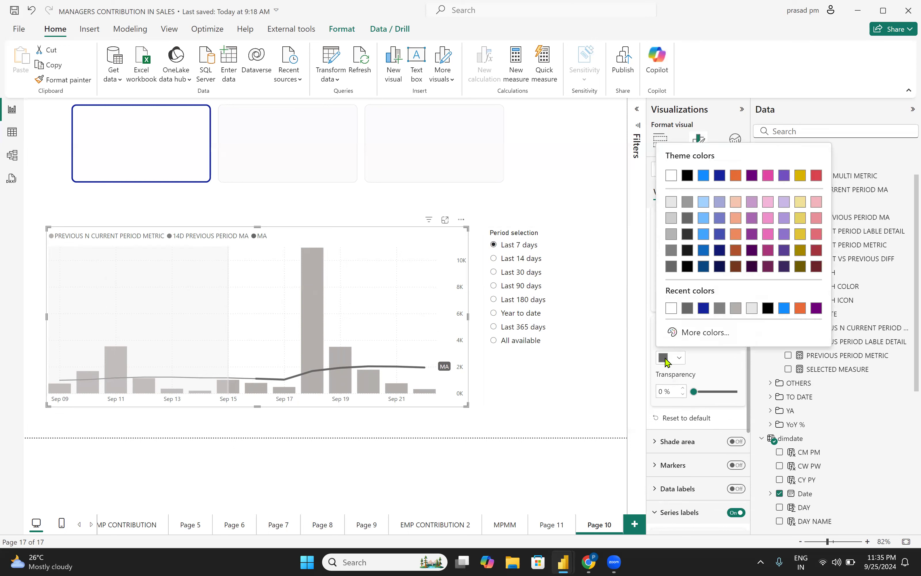
click(704, 308)
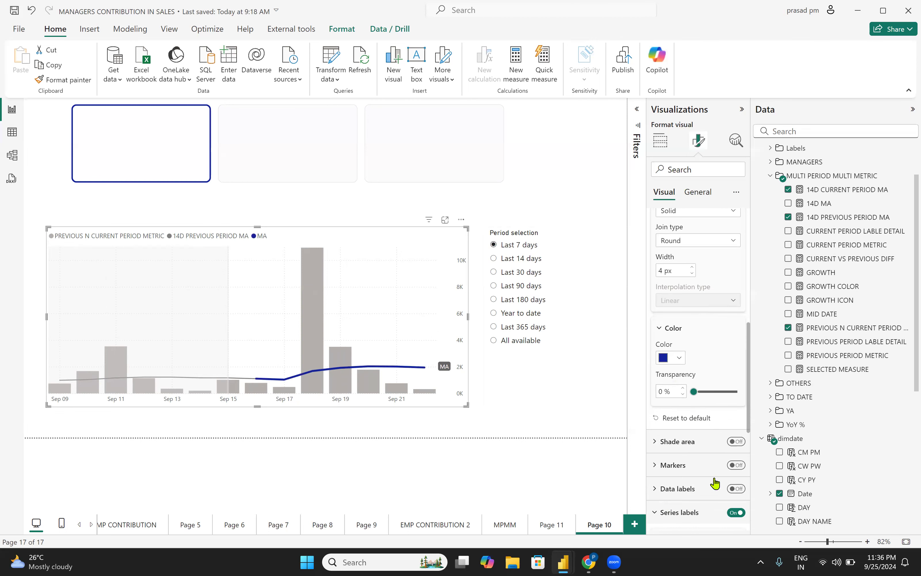
Step: Set the background color of the MA series label to dark blue to match its line
scroll(662, 411, down, 5)
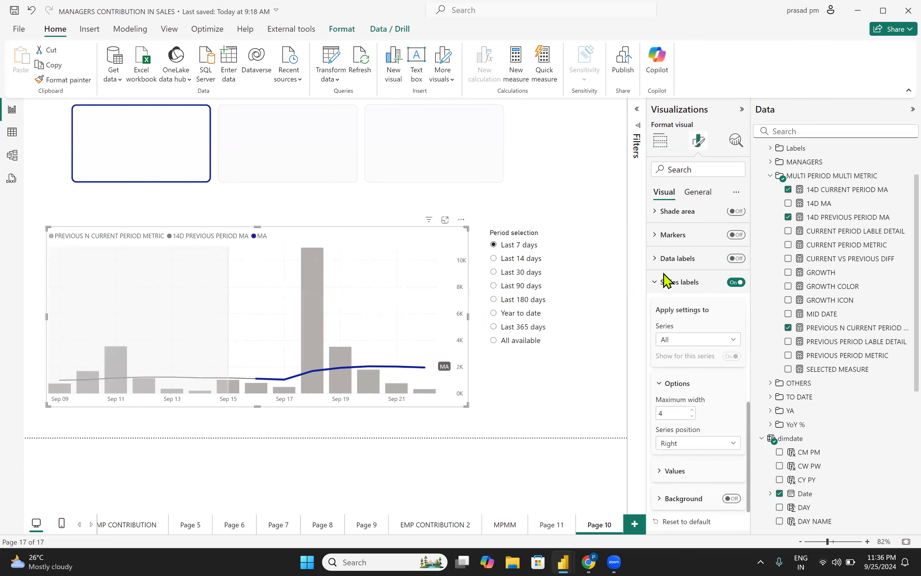
click(665, 283)
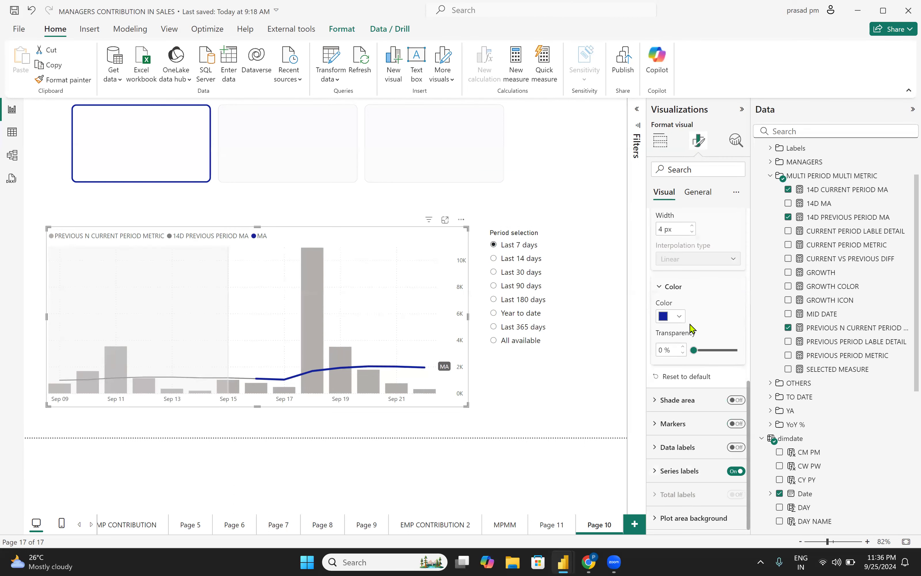
click(655, 472)
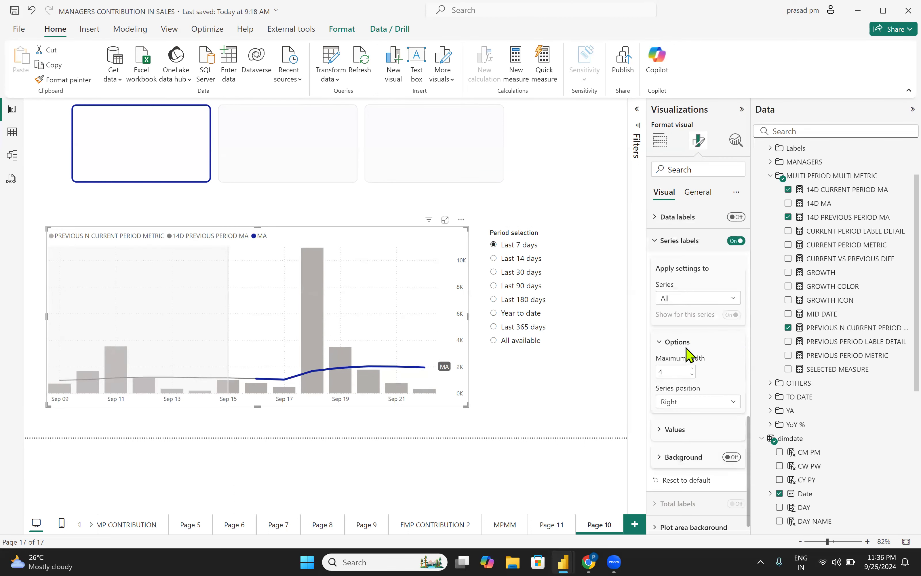
click(681, 299)
click(681, 337)
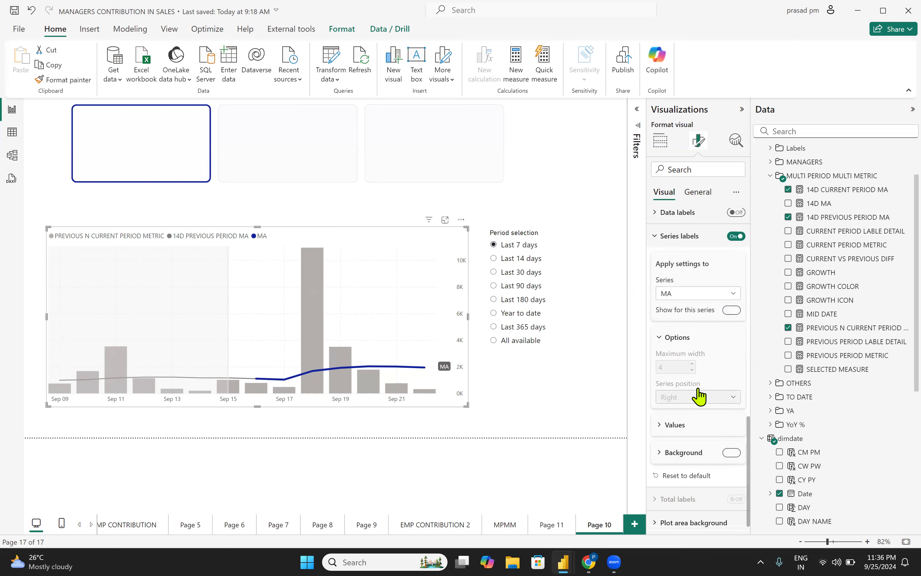
click(659, 453)
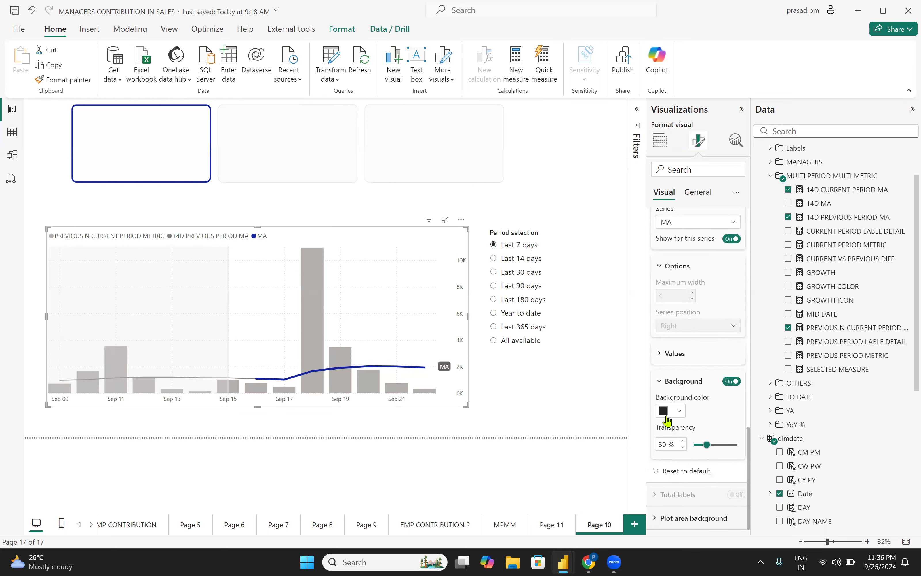
click(666, 417)
click(671, 364)
Step: Turn off the combo chart's background and add a visual border with 5 px rounded corners
click(697, 194)
click(658, 270)
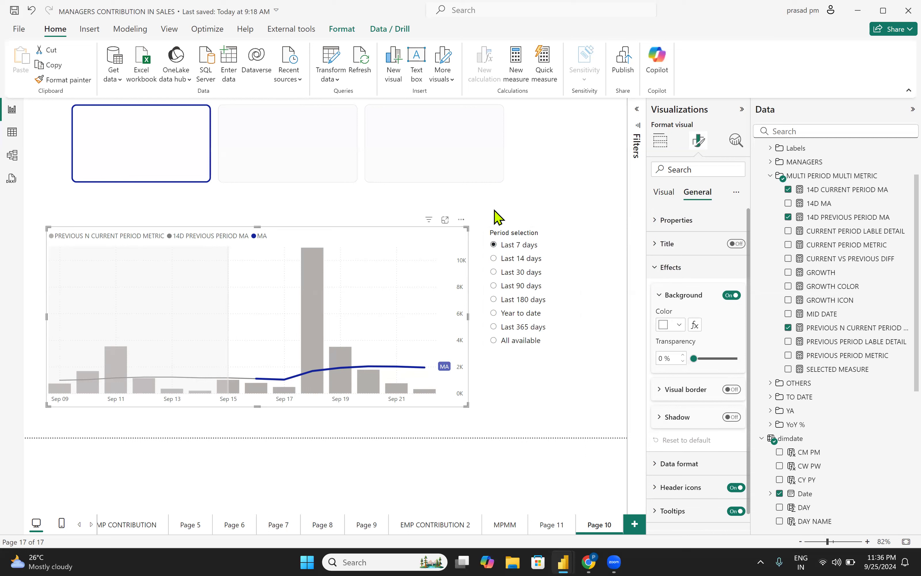
click(735, 299)
click(732, 391)
click(663, 392)
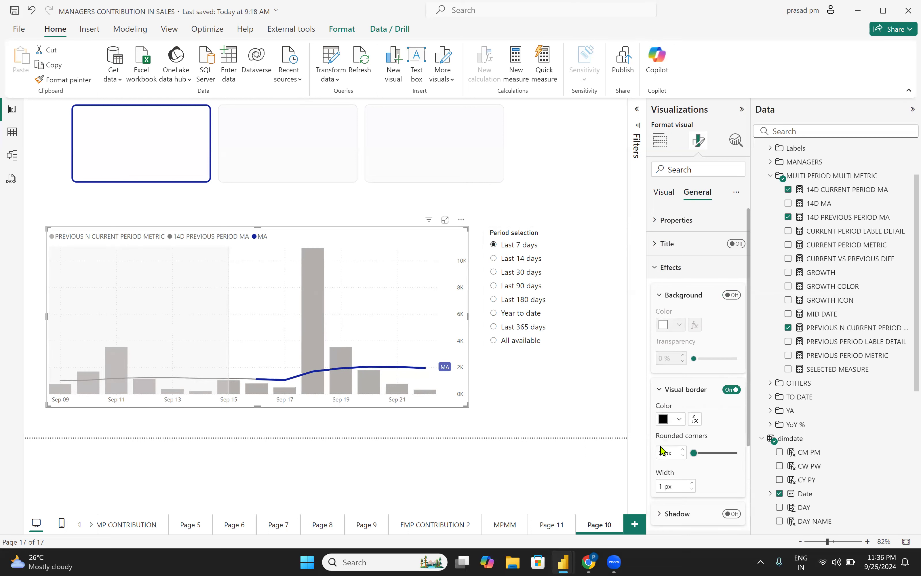
double_click(663, 452)
text(5)
click(471, 412)
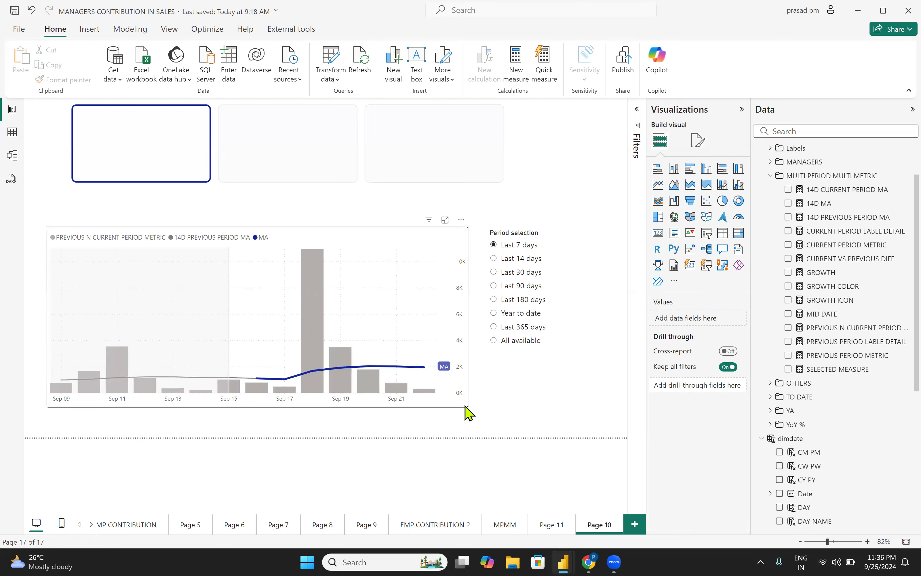
Step: Set the rounded corners of the combo chart's visual border to 15 px
click(466, 405)
click(698, 140)
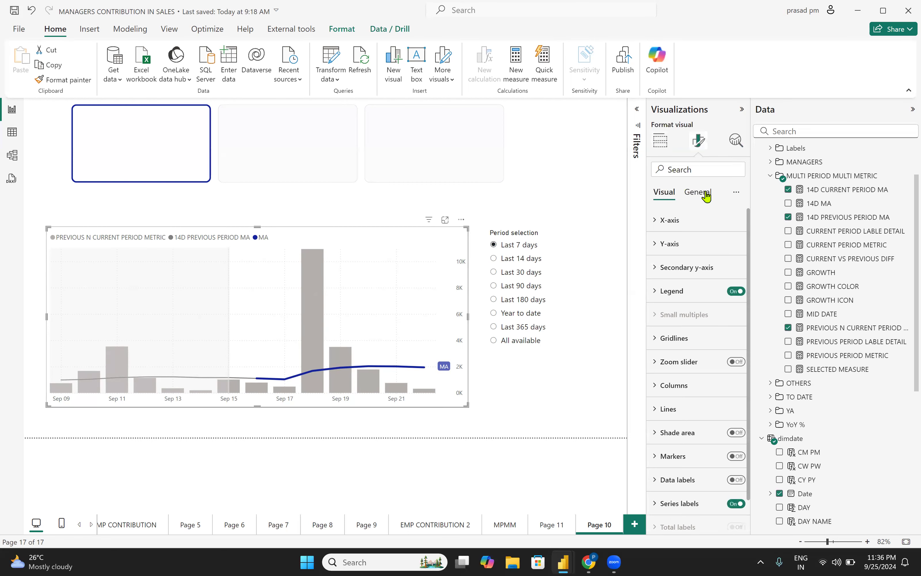
click(698, 191)
click(666, 292)
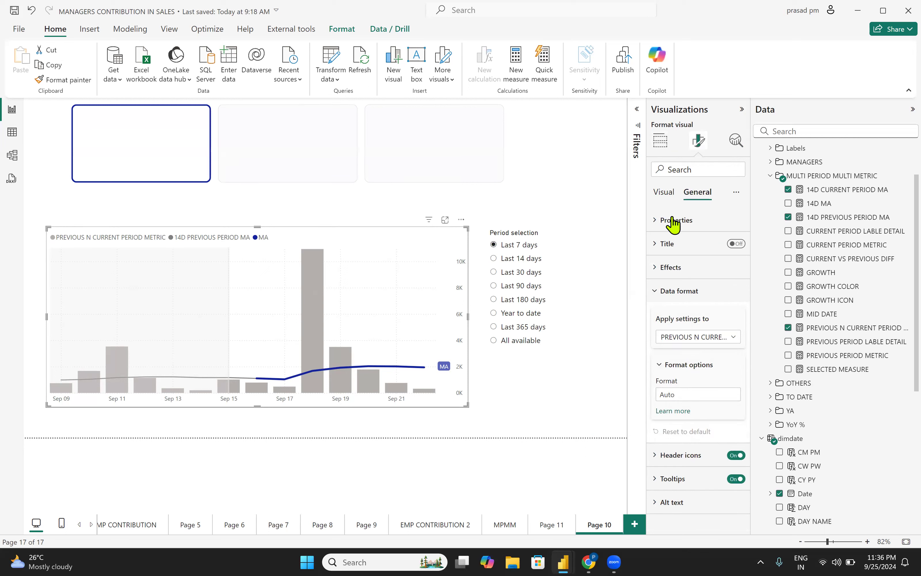
click(664, 267)
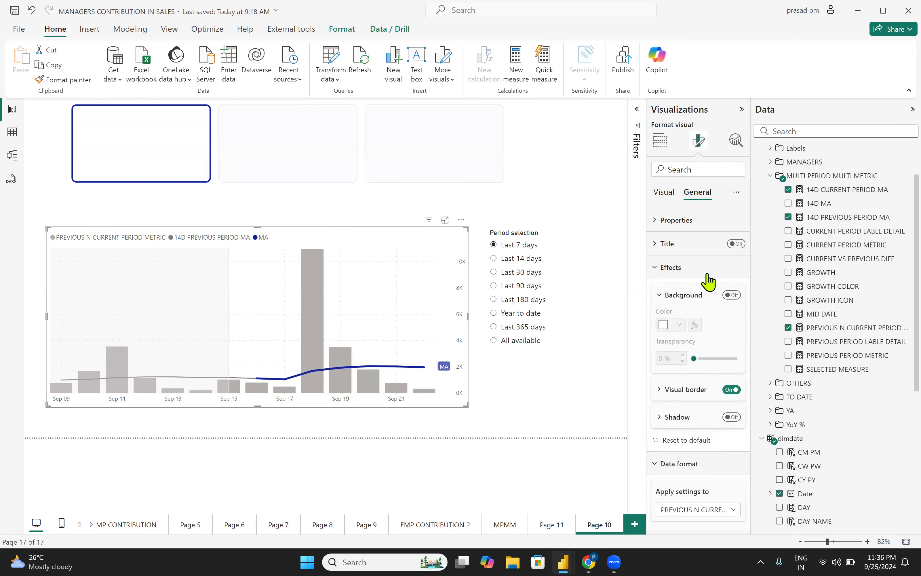
click(661, 390)
scroll(713, 396, down, 3)
double_click(661, 337)
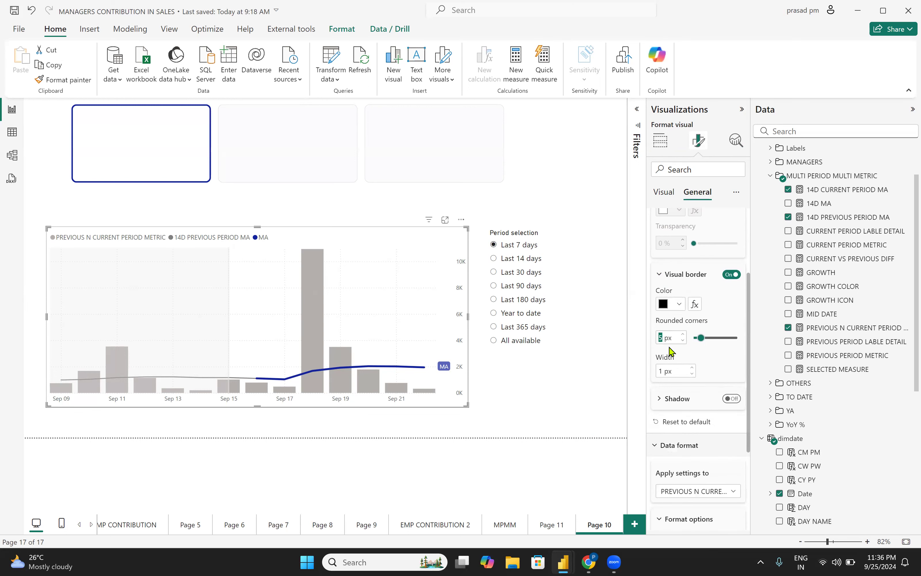
text(1)
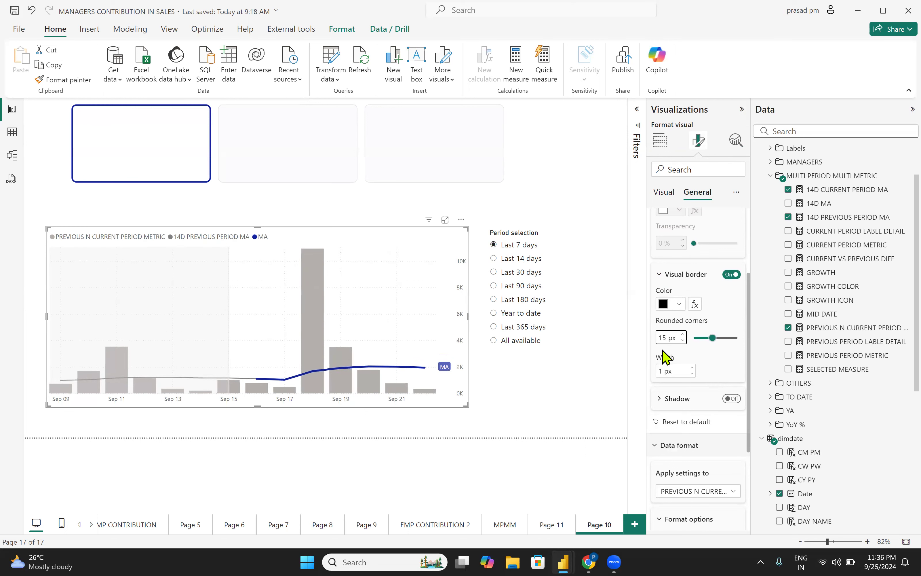
Step: Give the Period selection slicer a light gray visual border with 15 px rounded corners
click(548, 380)
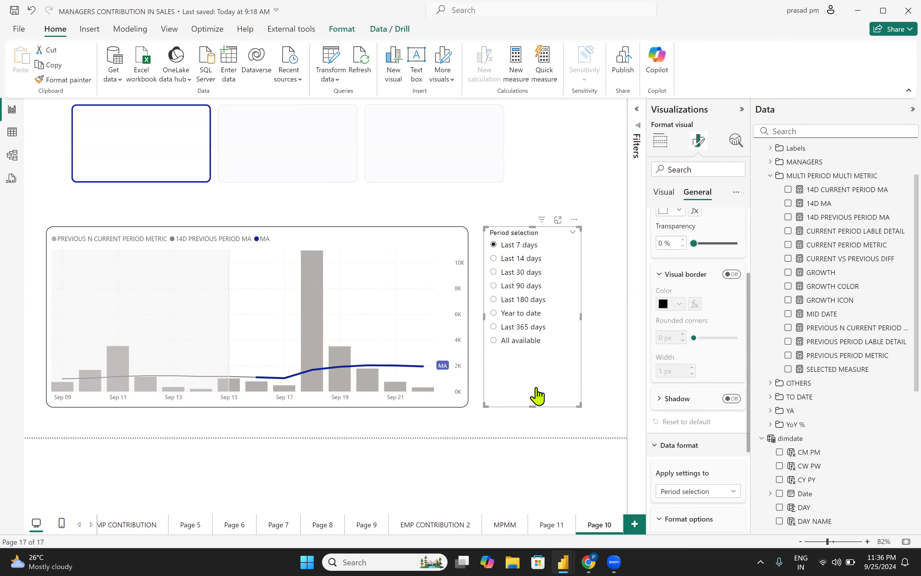
click(735, 278)
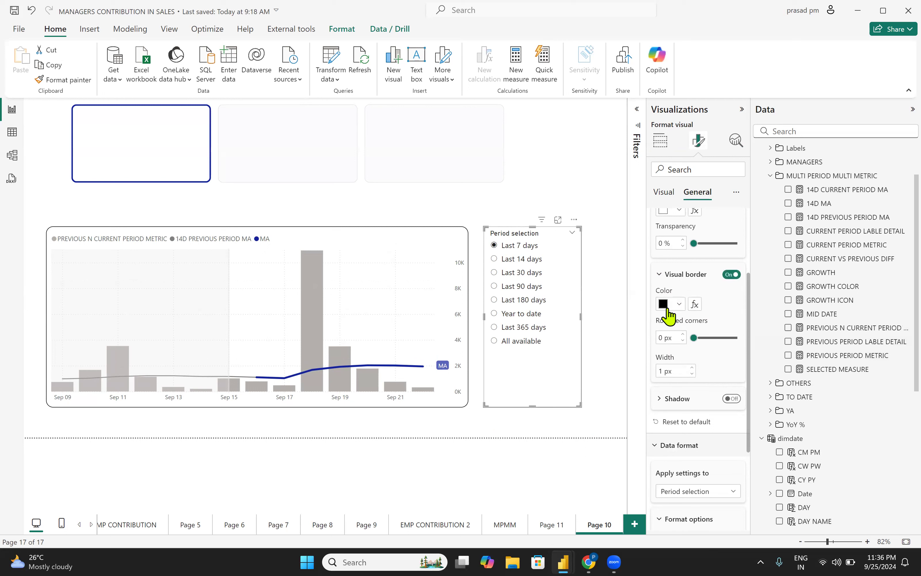
click(665, 338)
text(15)
click(665, 304)
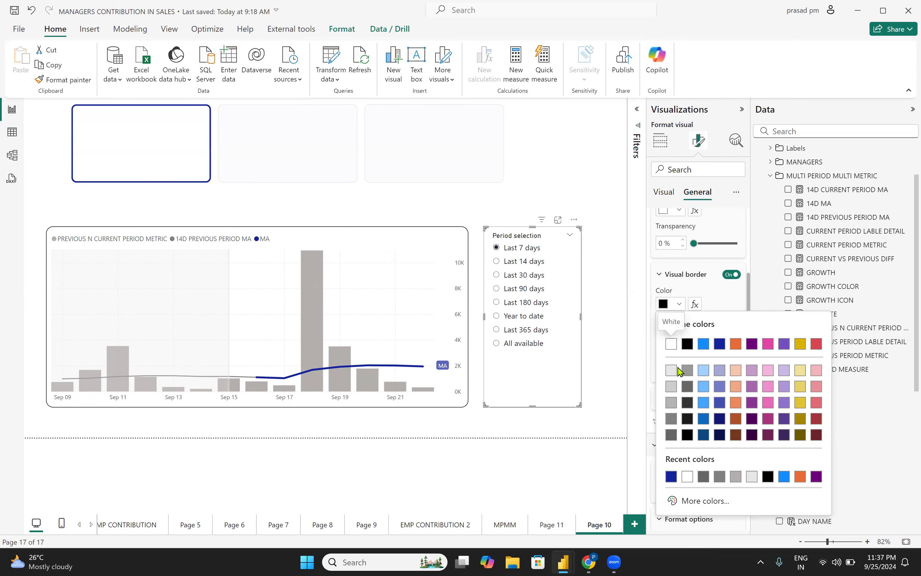
click(664, 354)
Step: Change the color of the combo chart's visual border to light gray
click(461, 405)
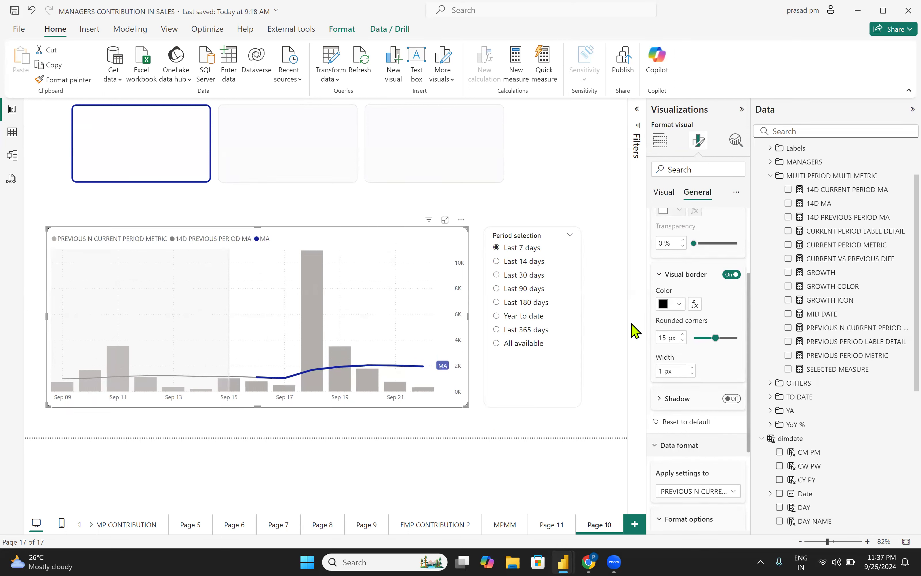
click(664, 303)
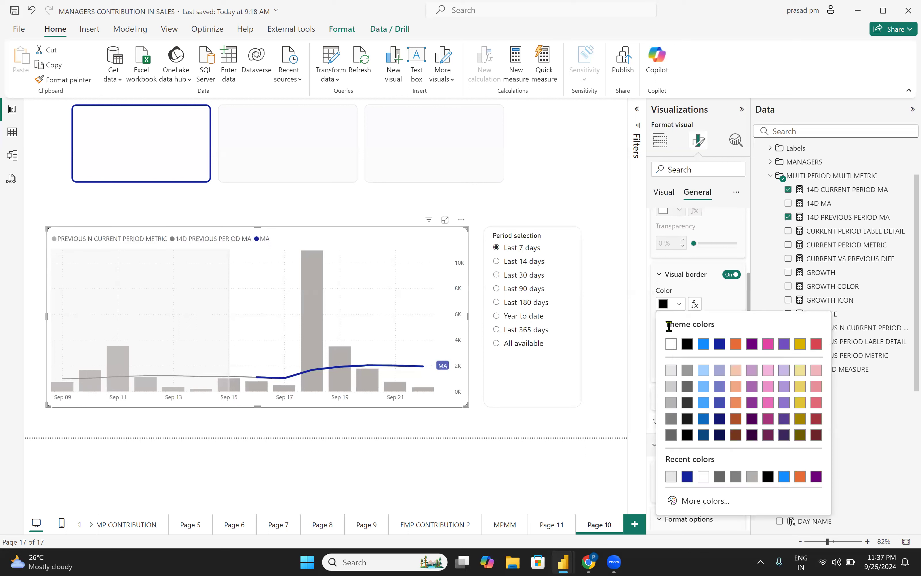
click(595, 399)
click(608, 412)
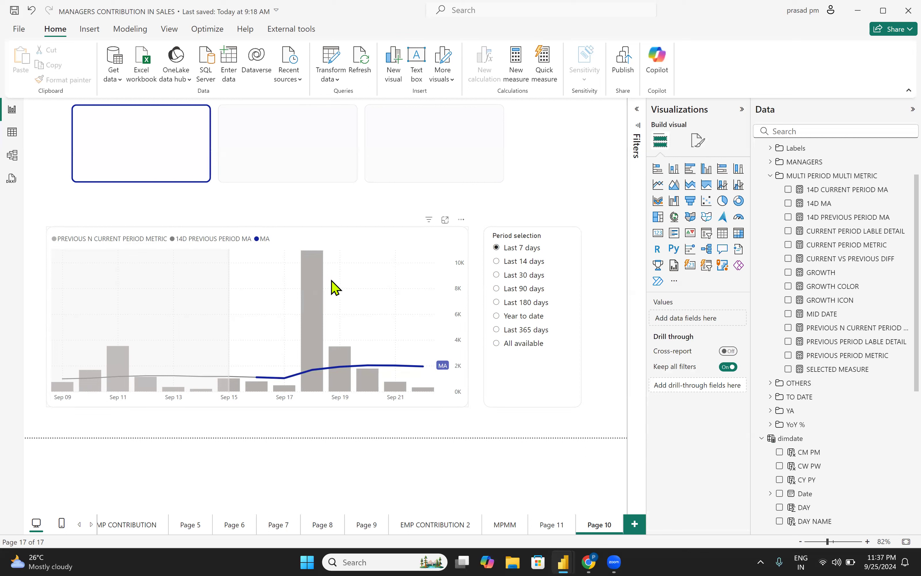
Step: Turn off the combo chart's legend
click(449, 402)
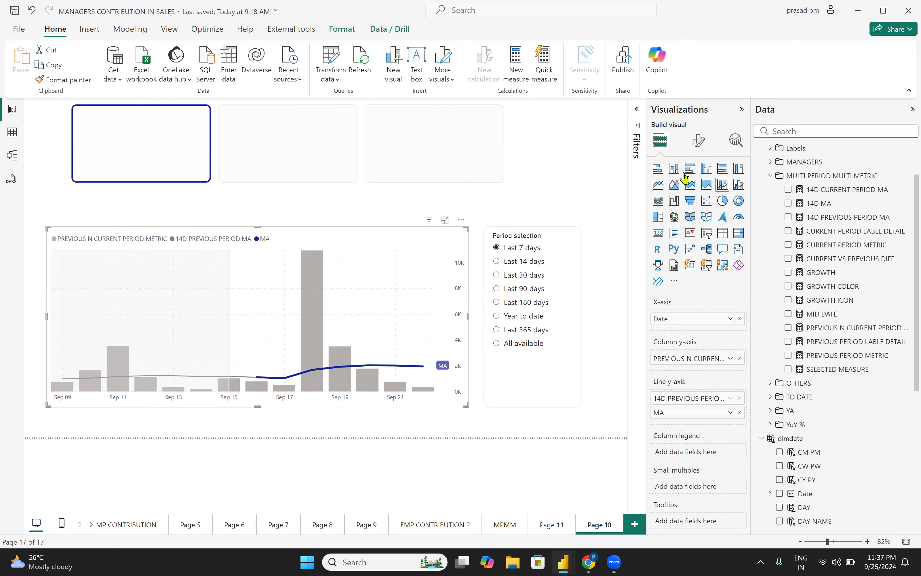
click(698, 140)
click(735, 291)
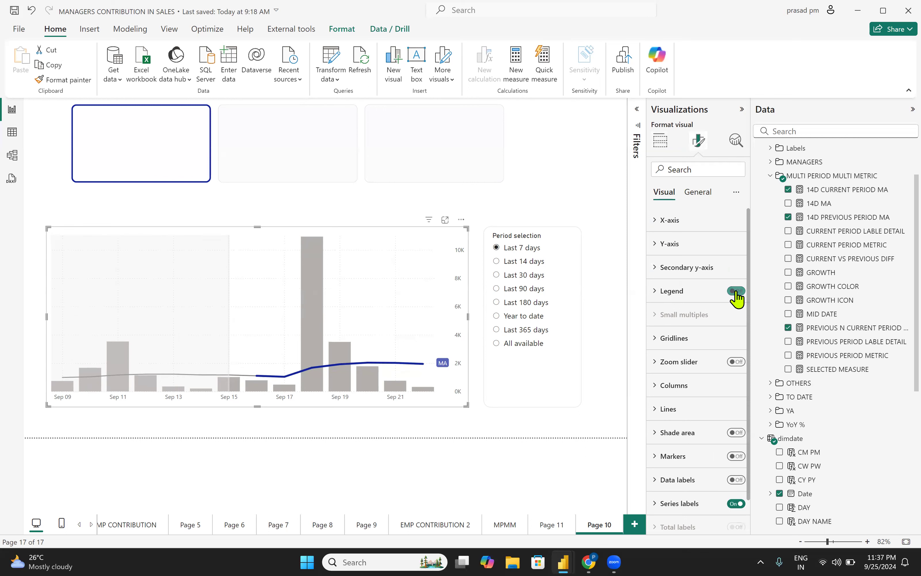
Step: Turn on the combo chart's title and add a divider beneath it
click(701, 193)
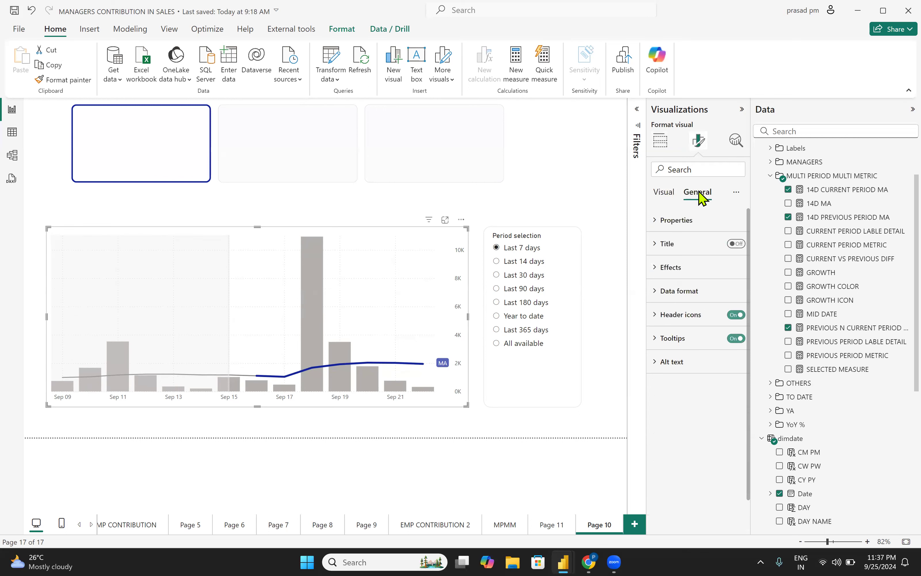
click(737, 244)
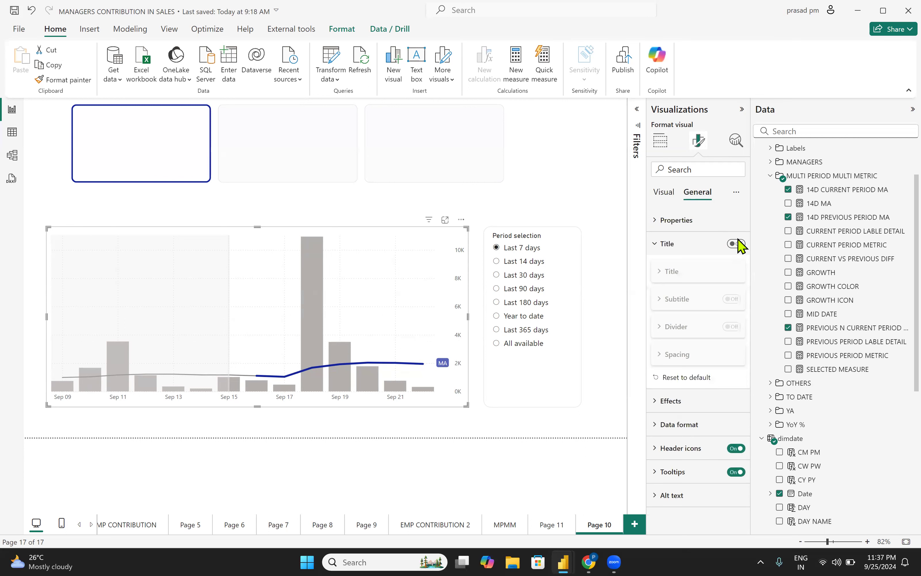
click(737, 244)
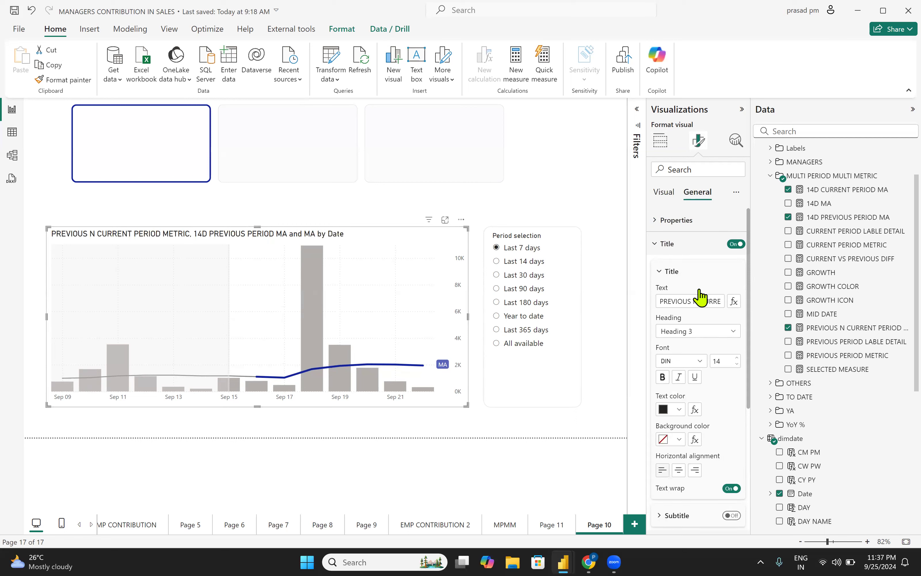
scroll(704, 380, down, 5)
click(731, 371)
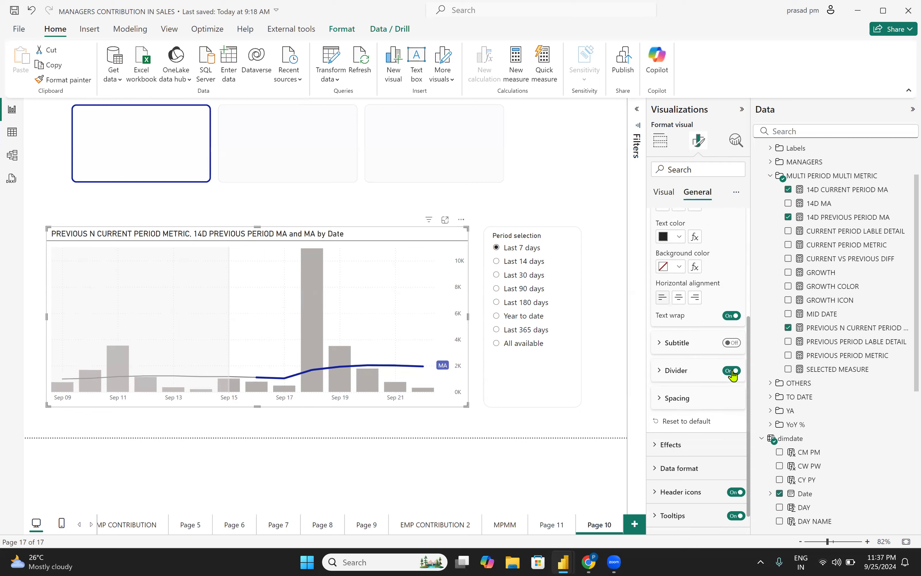
click(659, 398)
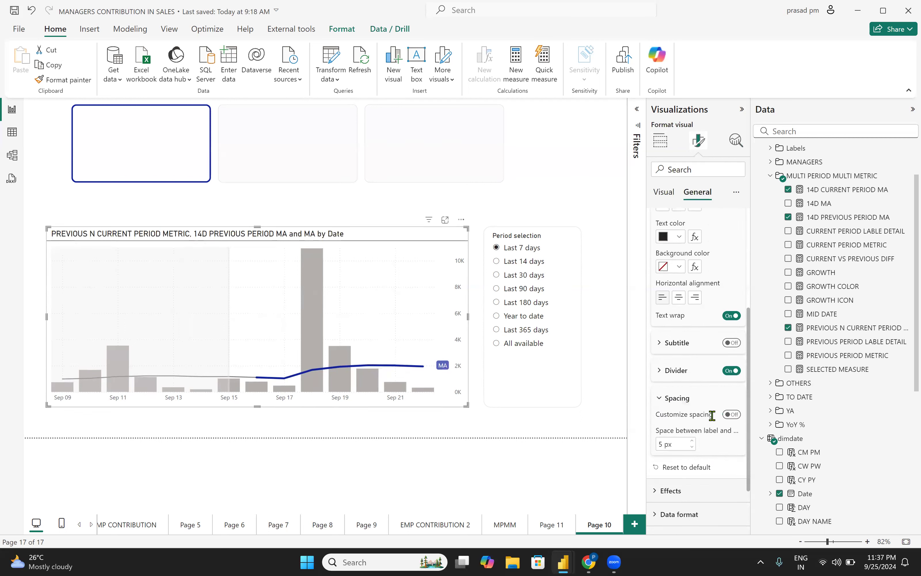
click(612, 341)
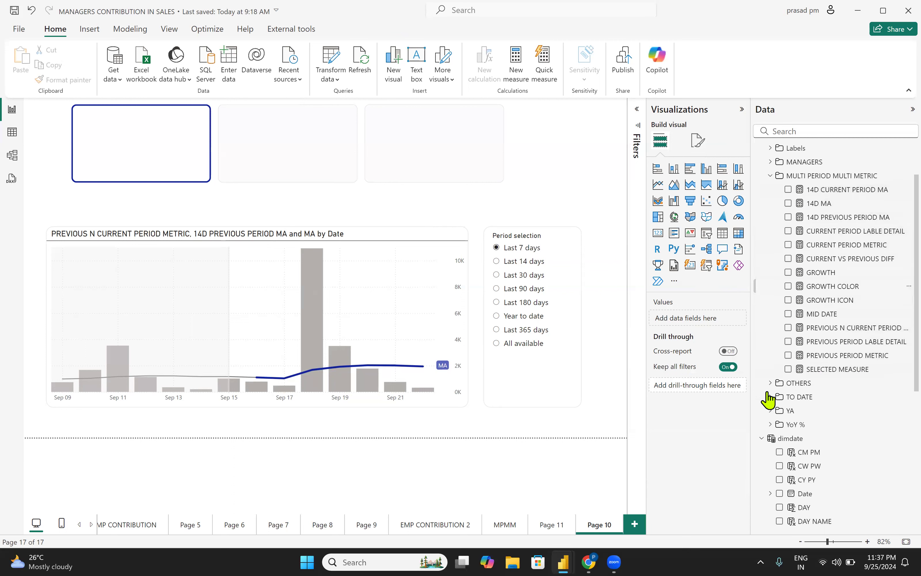
click(447, 240)
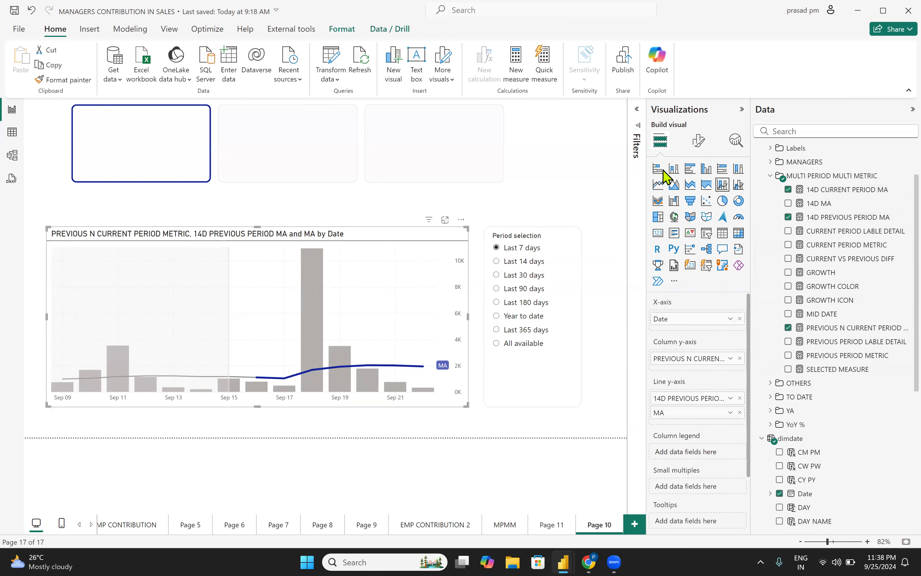
click(698, 141)
click(700, 199)
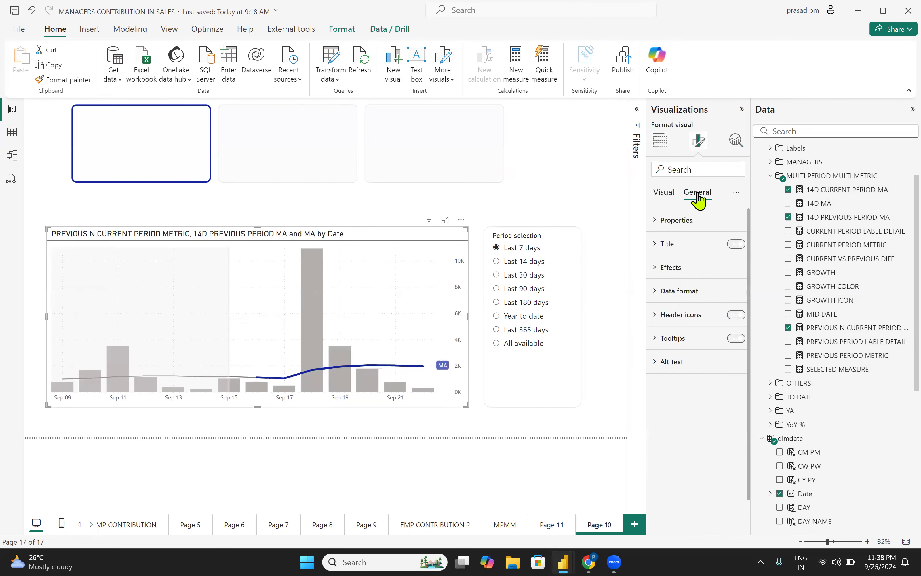
click(662, 244)
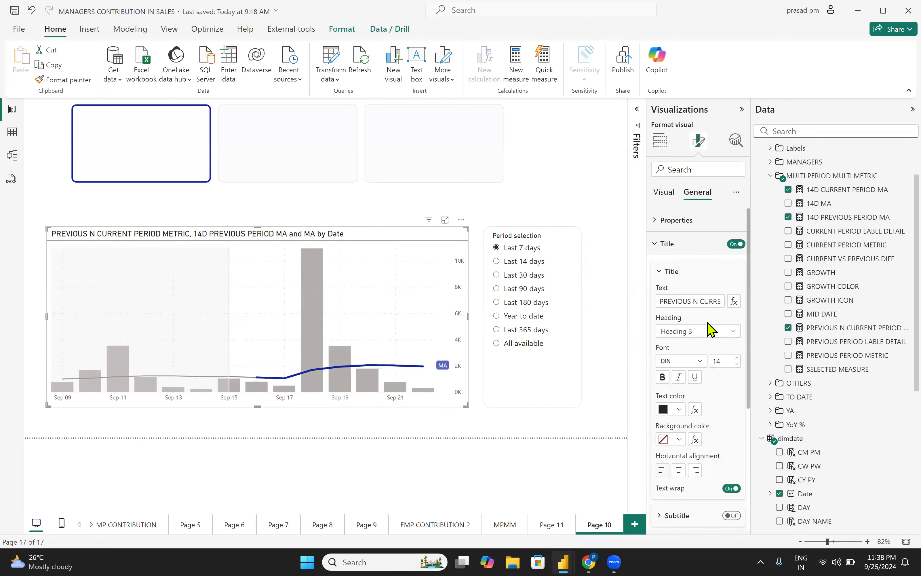
click(733, 302)
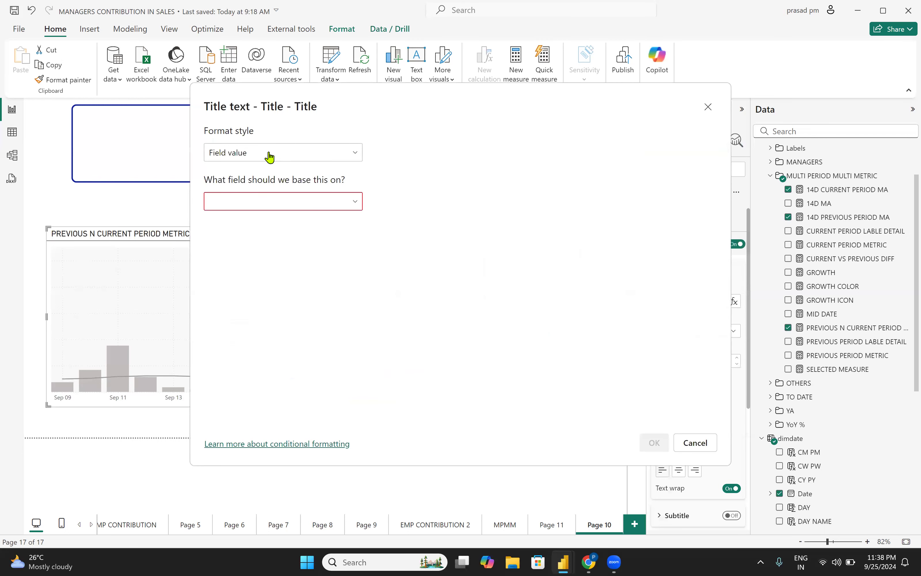
click(256, 201)
text(selec)
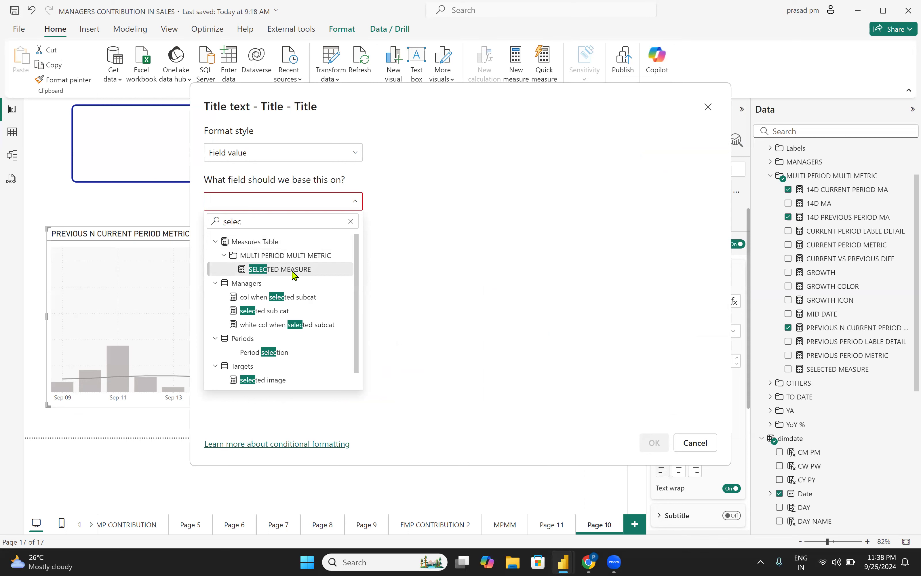
click(294, 273)
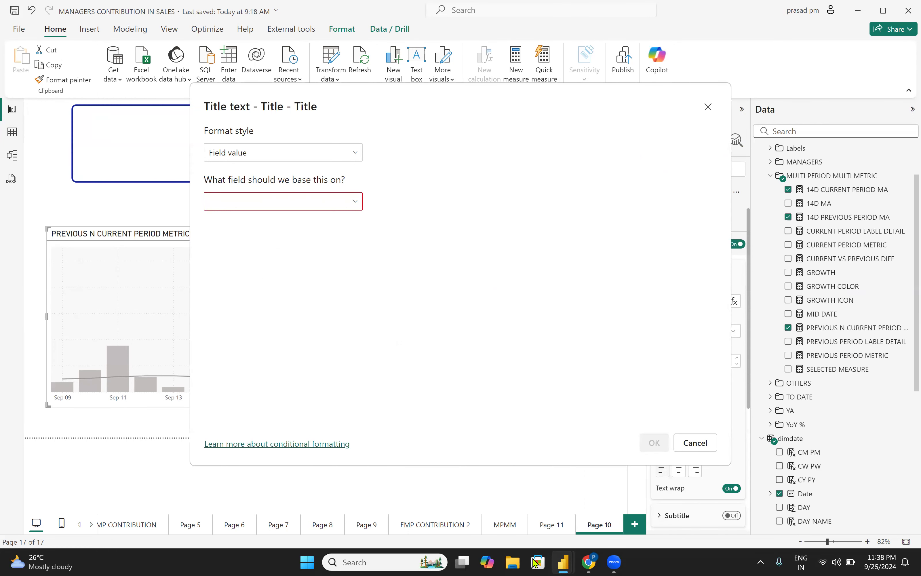
click(687, 445)
Step: Examine the title formatting settings of the finished combo chart on the MPMM page
click(506, 527)
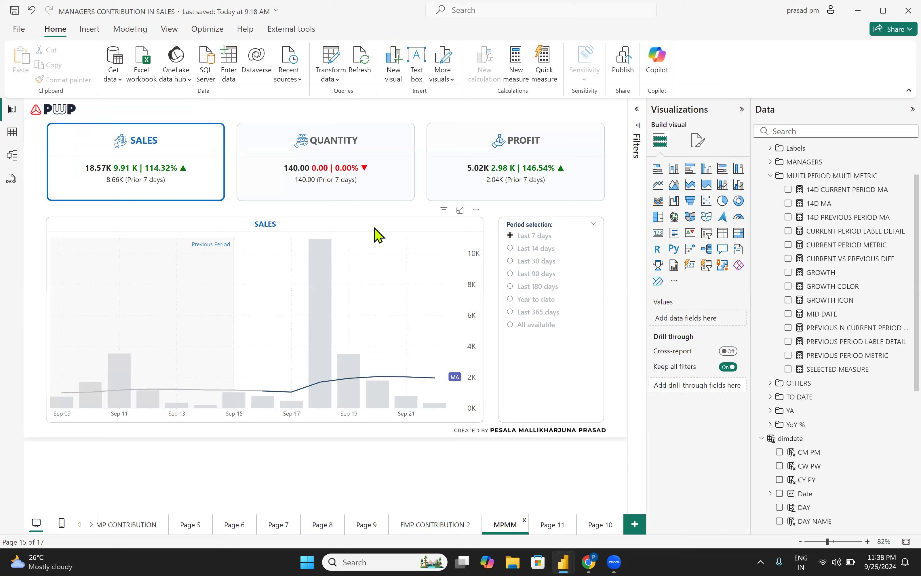
click(376, 233)
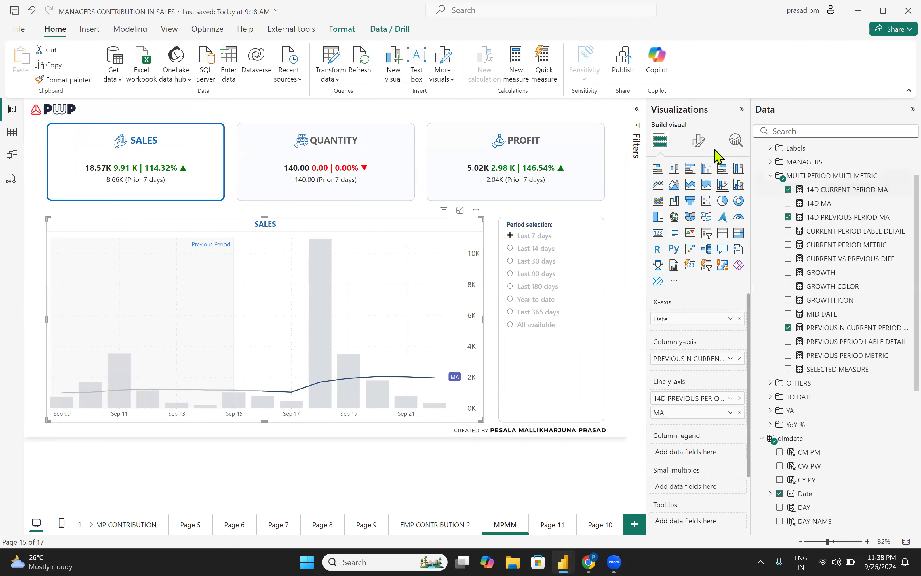
click(698, 148)
click(698, 193)
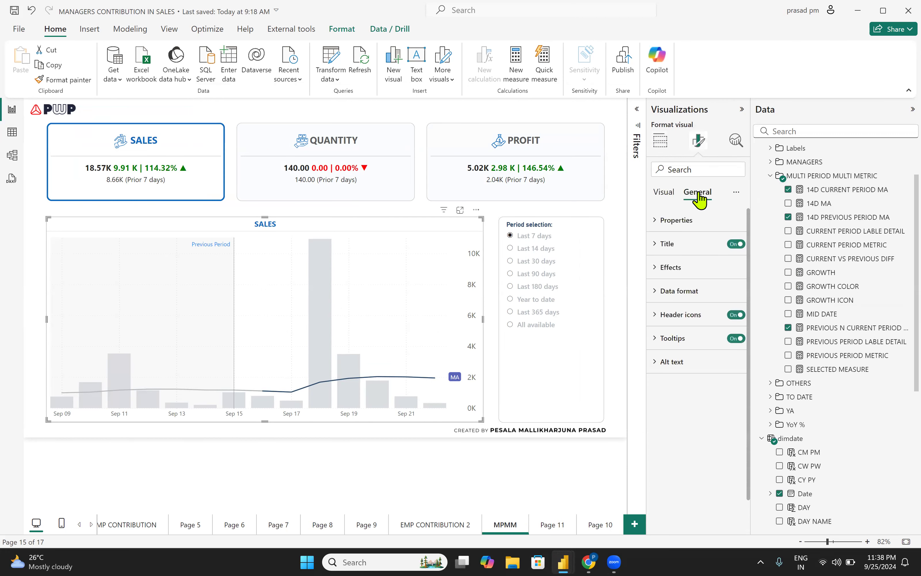
click(664, 248)
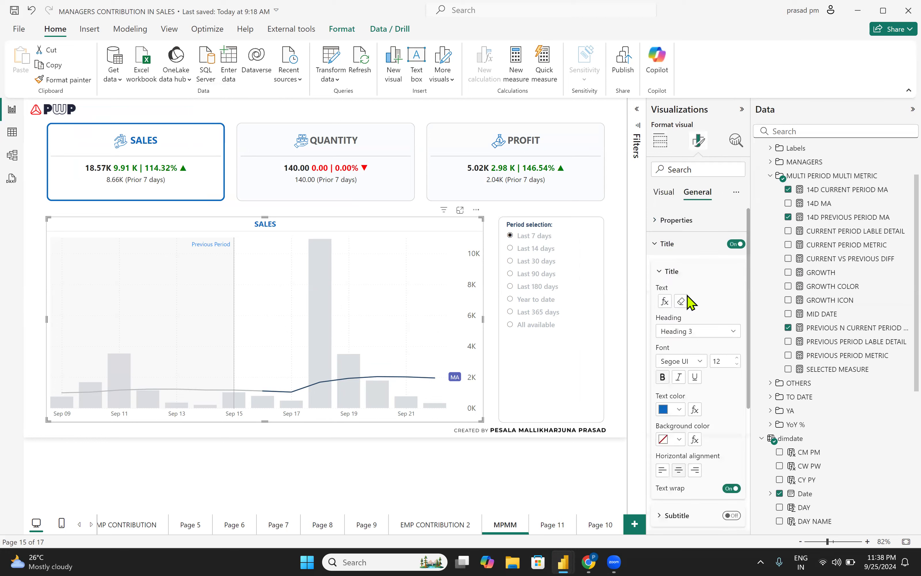
Step: Check the field behind the MPMM chart's title, and base the Page 10 combo chart's title text on Metrics Parameter
click(664, 302)
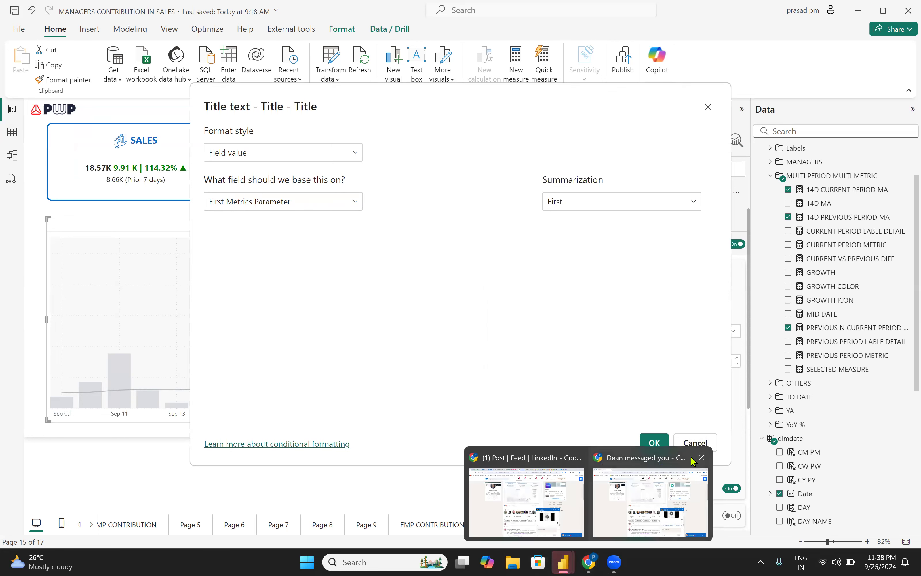
click(703, 444)
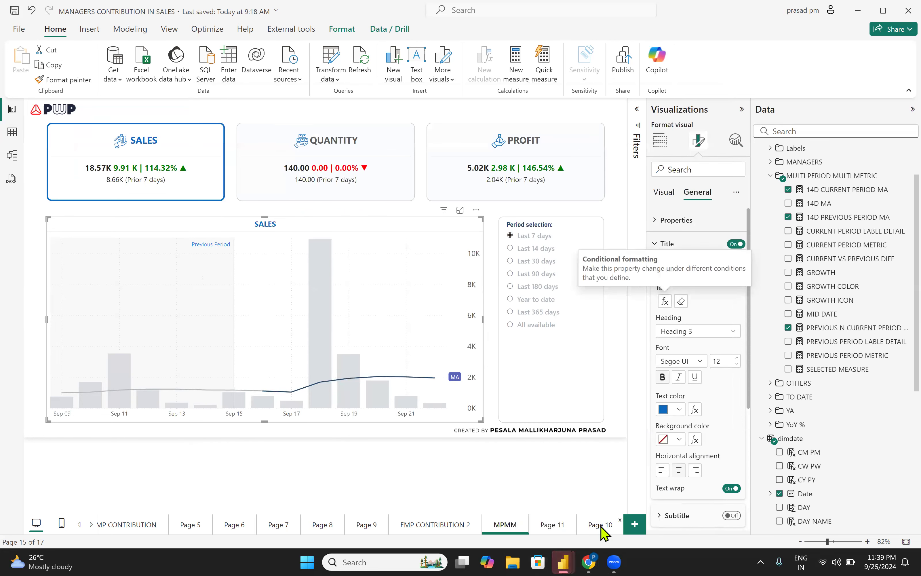
click(599, 525)
click(452, 232)
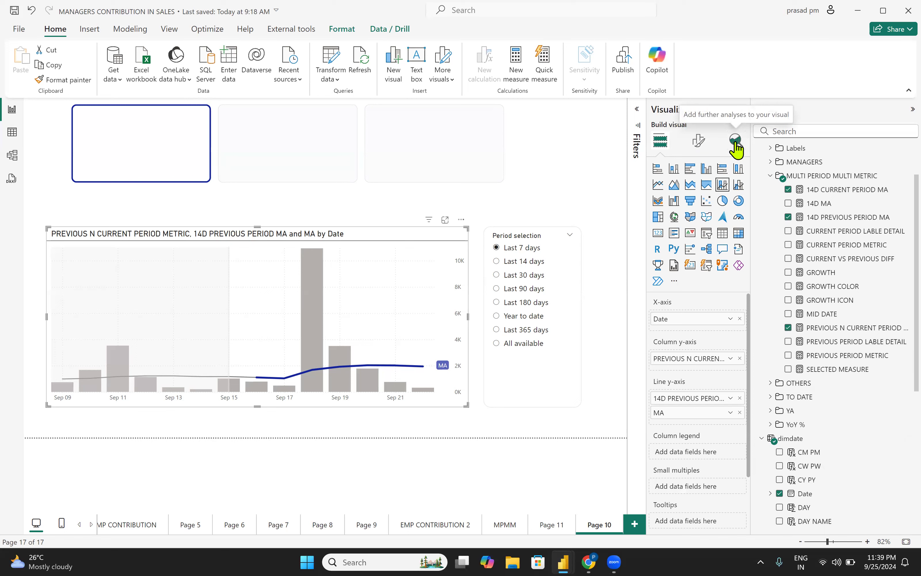
click(699, 140)
click(707, 191)
click(662, 252)
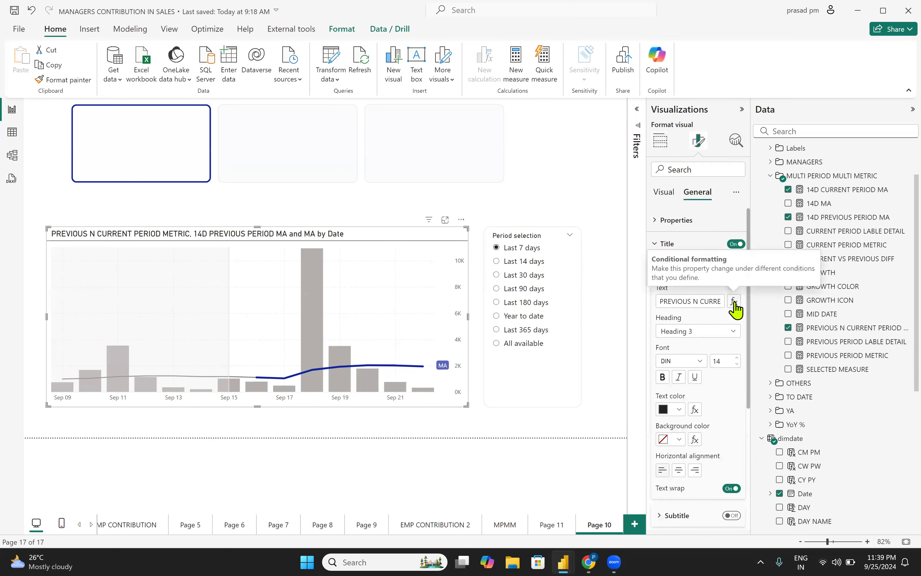
click(734, 302)
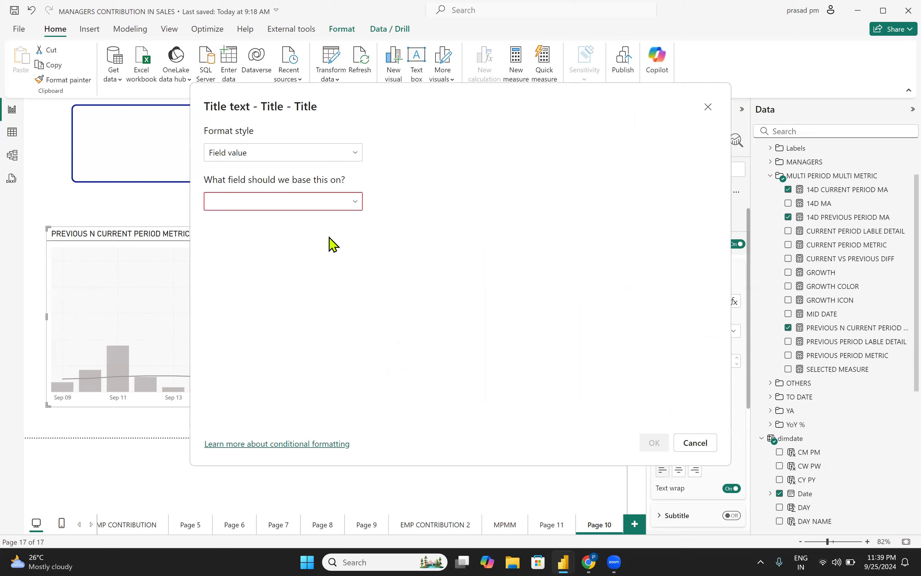
click(282, 208)
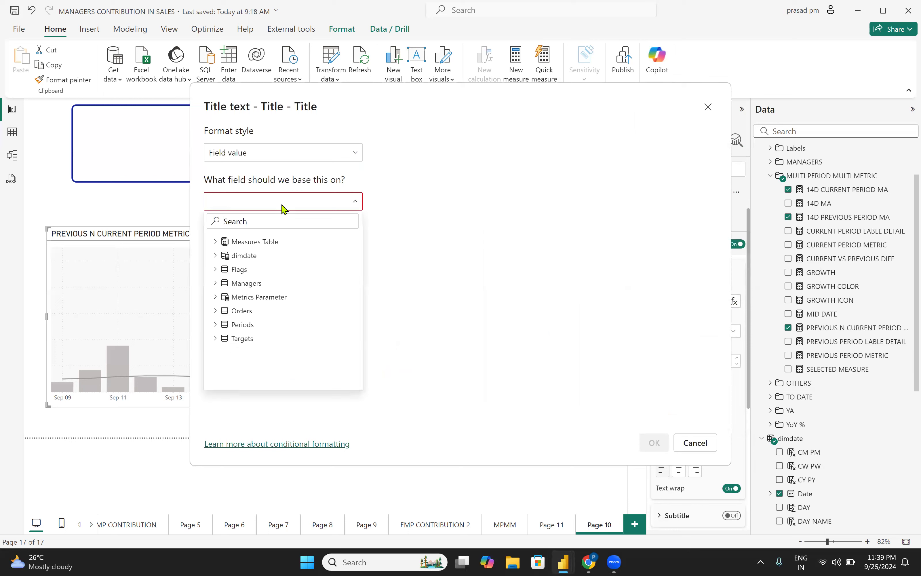
click(215, 297)
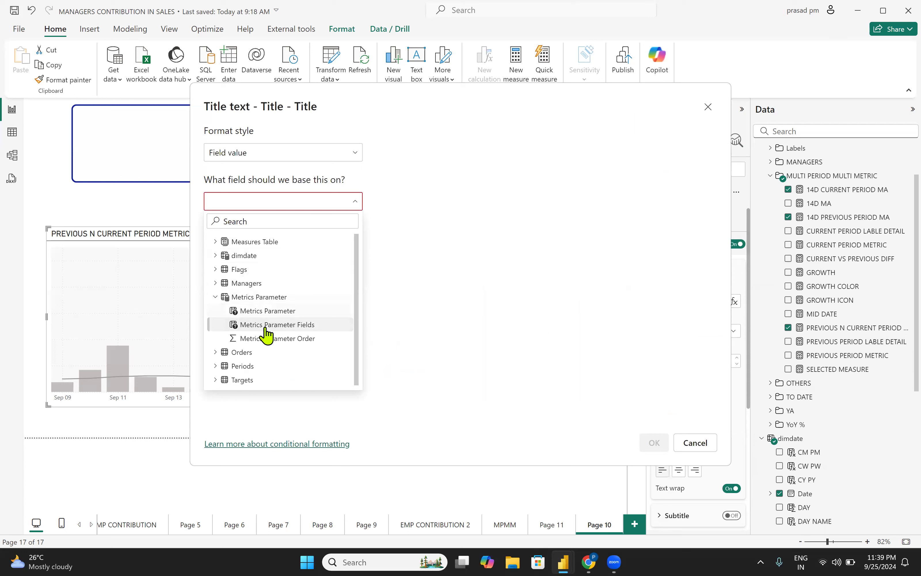
click(271, 311)
click(653, 442)
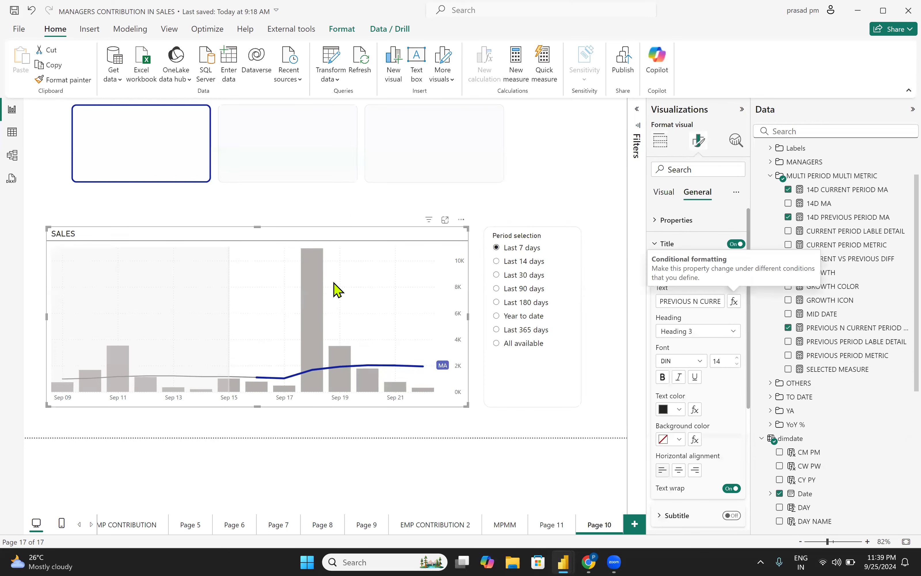
Step: Center the Page 10 chart's title, color it dark blue and make it bold
click(678, 474)
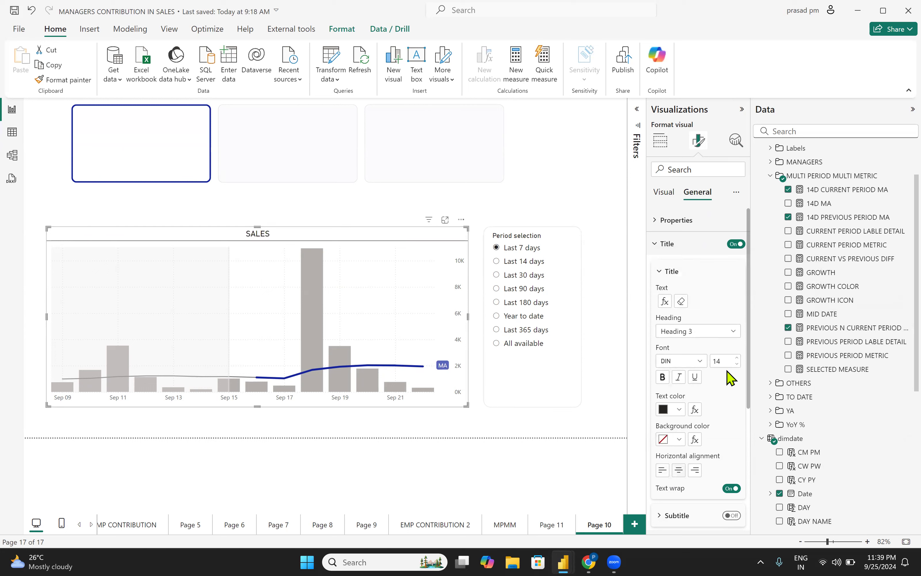
click(665, 411)
click(687, 359)
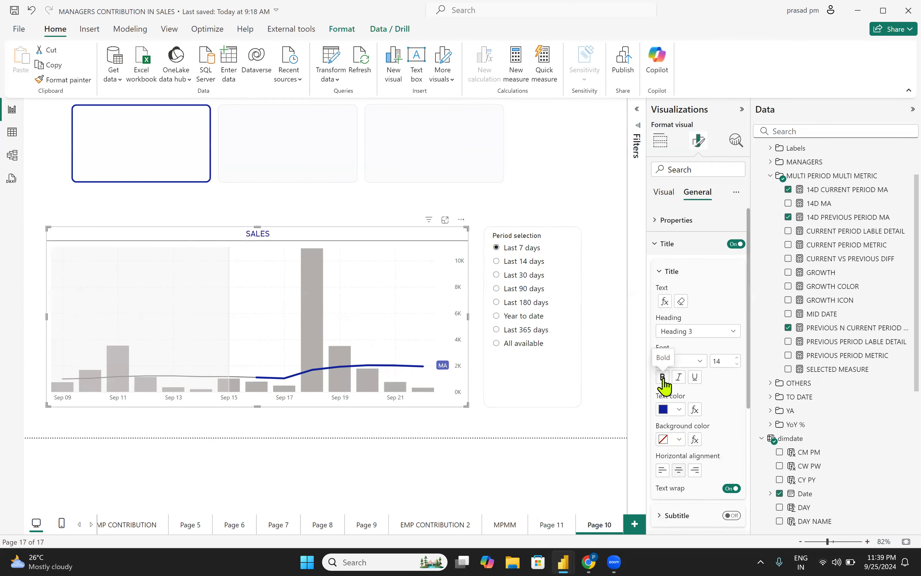
click(737, 364)
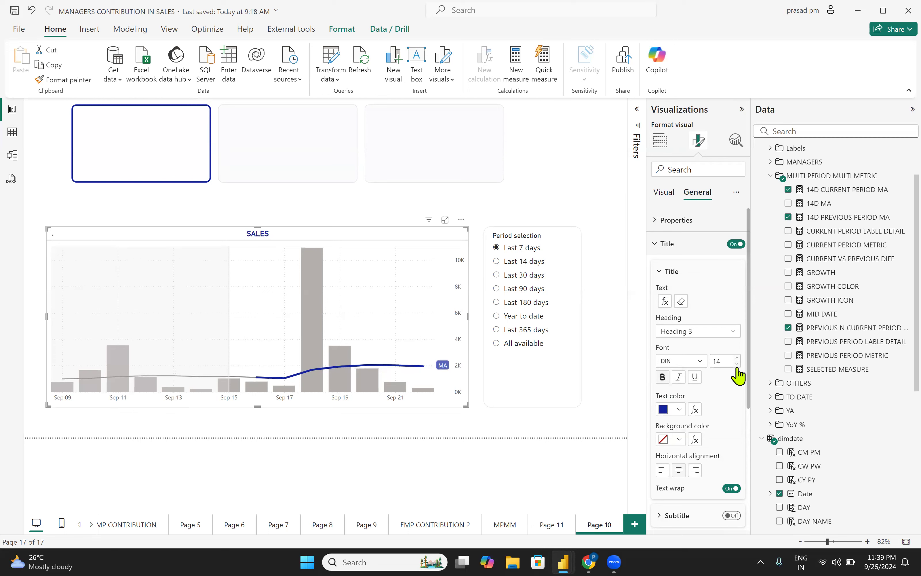
click(603, 225)
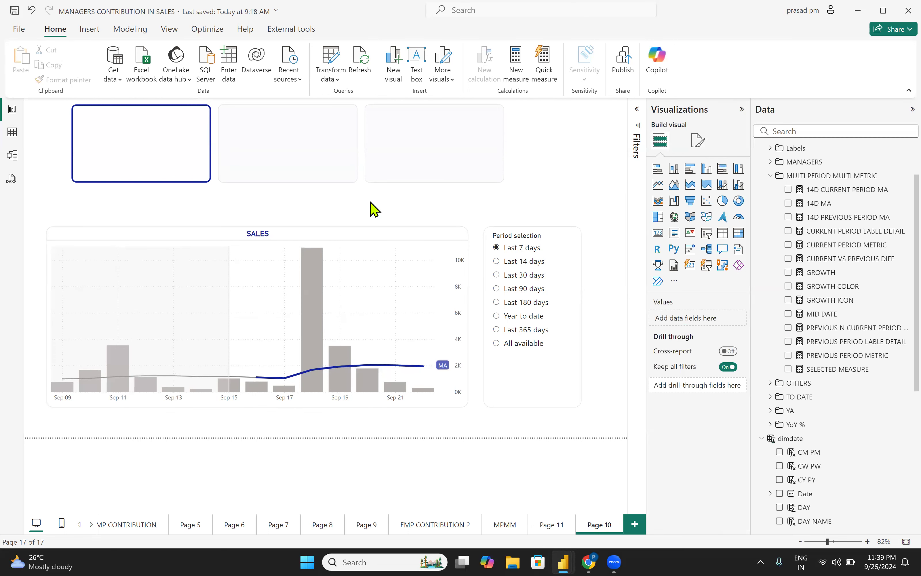
Step: Set the color of the divider under the Page 10 chart's title to light gray
click(427, 247)
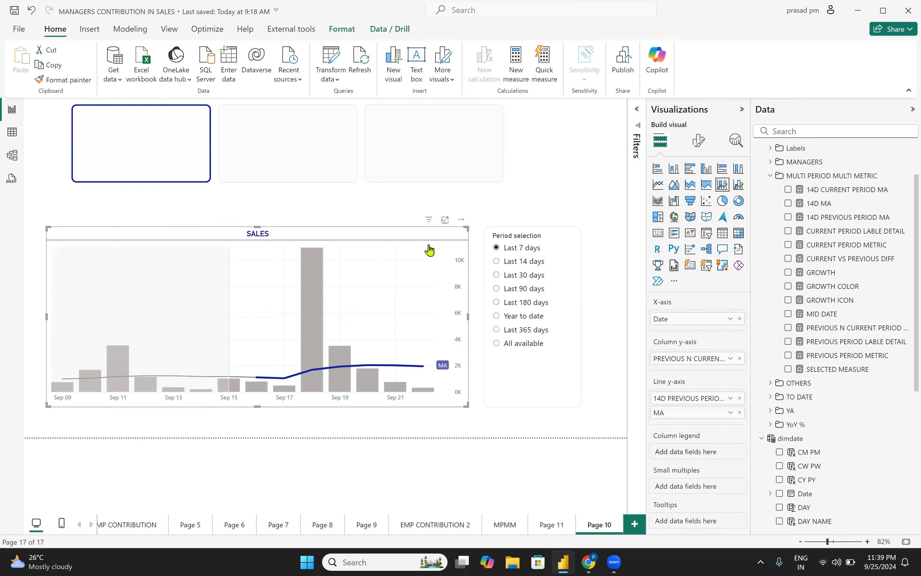
click(698, 141)
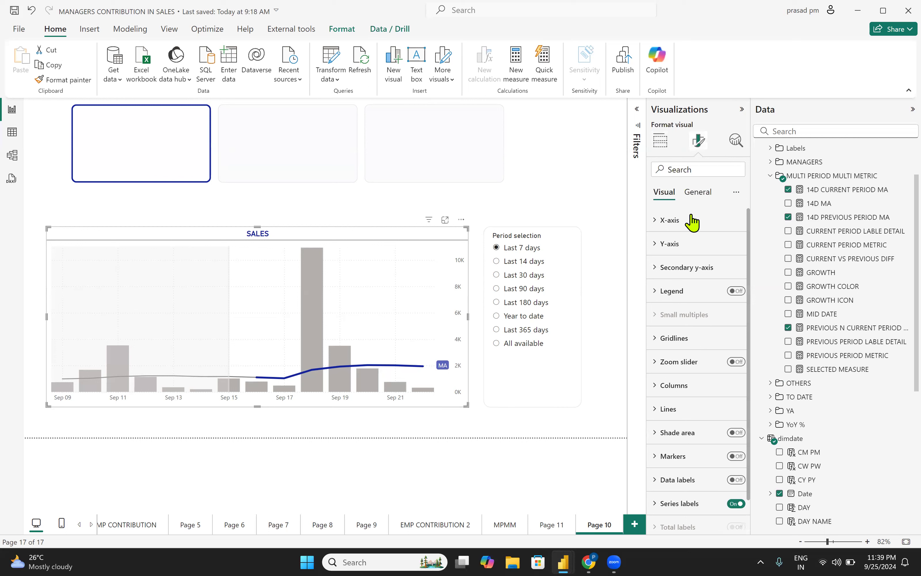
click(698, 193)
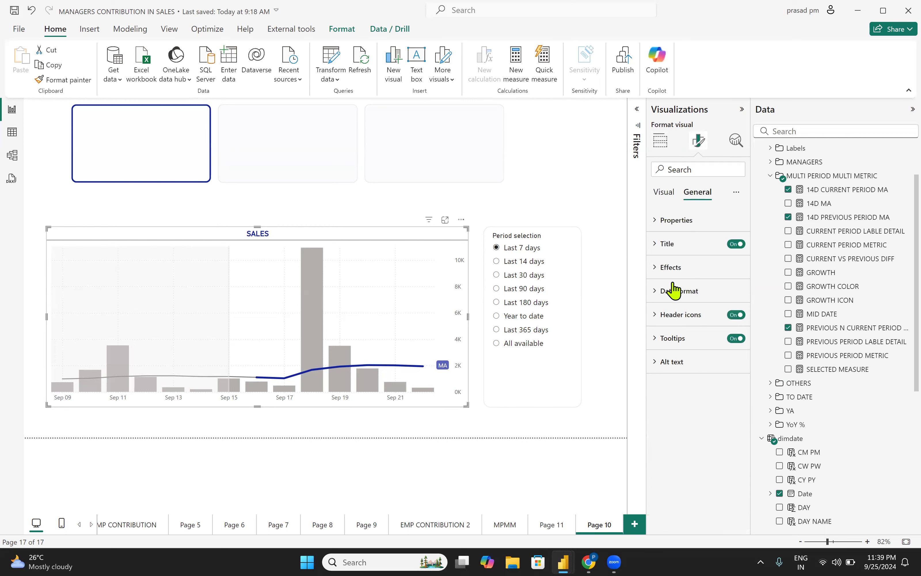
click(667, 244)
scroll(685, 456, down, 5)
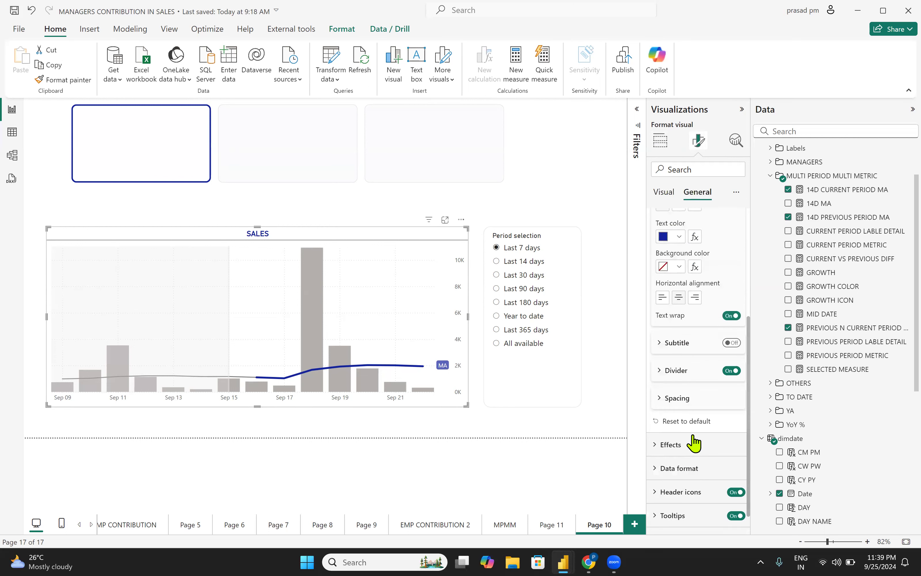
click(660, 371)
click(668, 400)
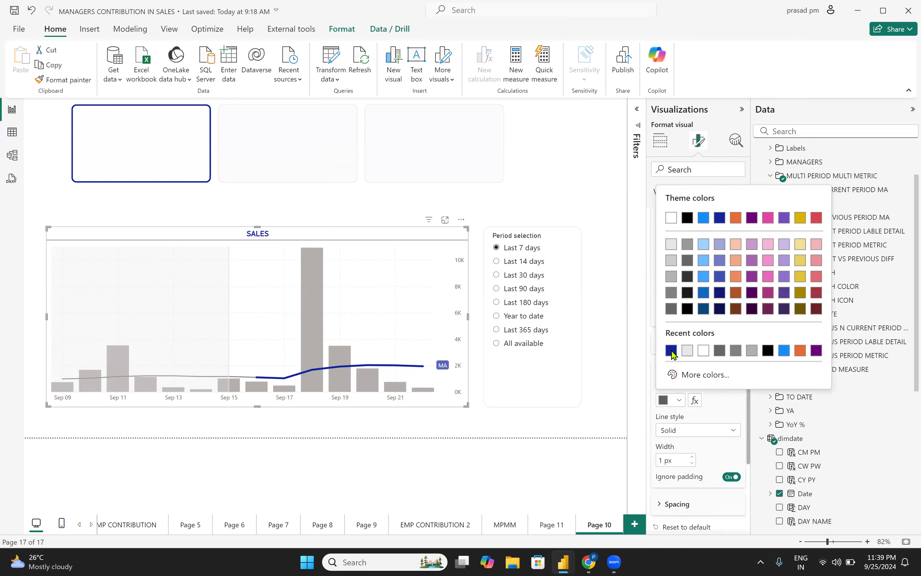
click(673, 249)
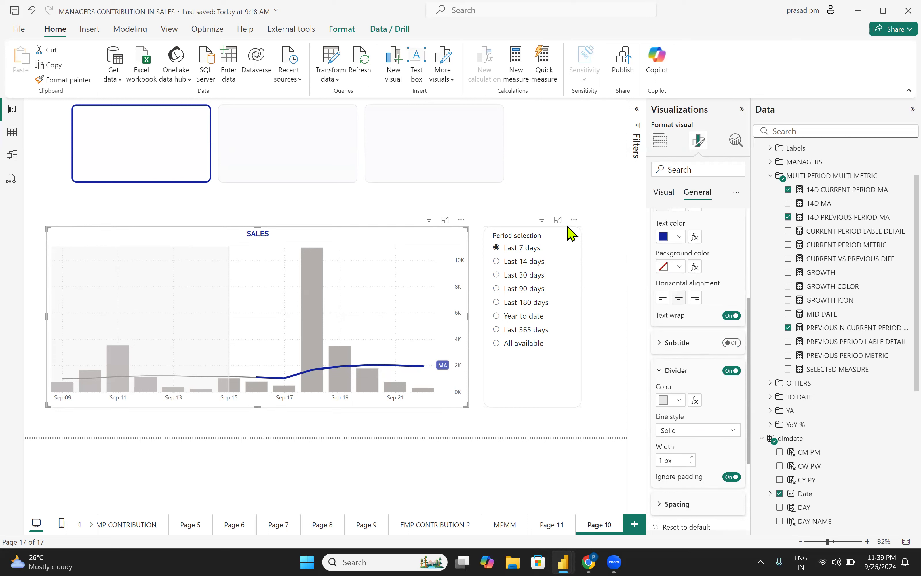
click(595, 212)
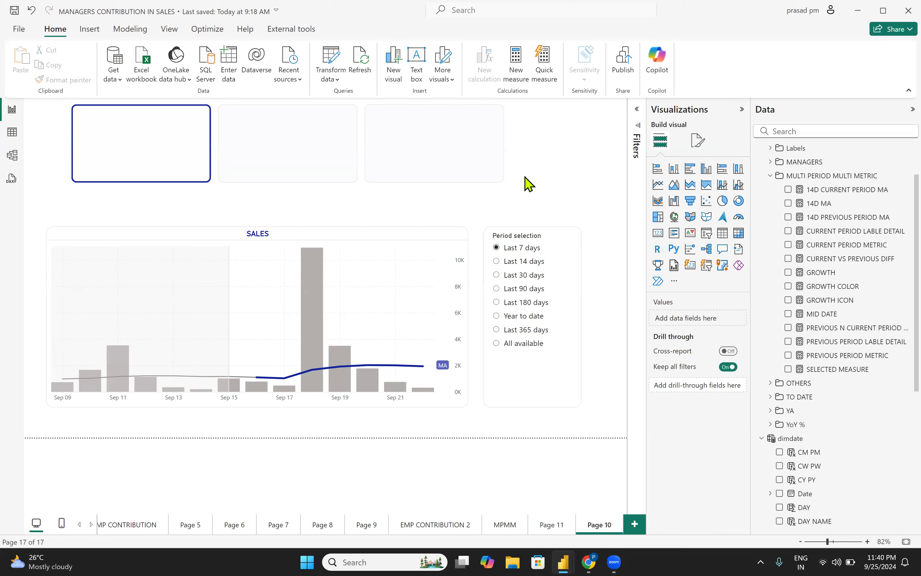
Step: On the MPMM page, try the Quantity, Profit and Sales cards and the Last 14 days period to see how the chart responds
click(503, 525)
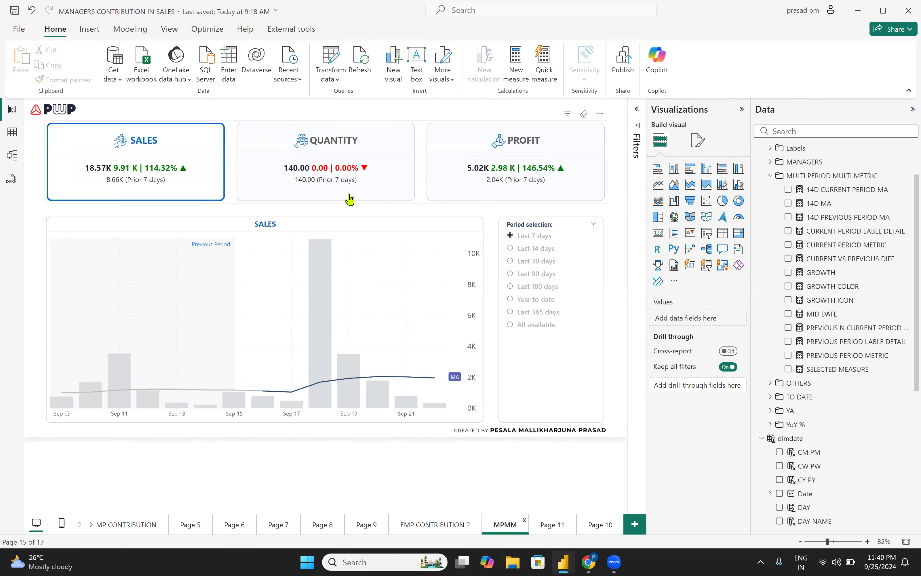
click(354, 179)
click(511, 248)
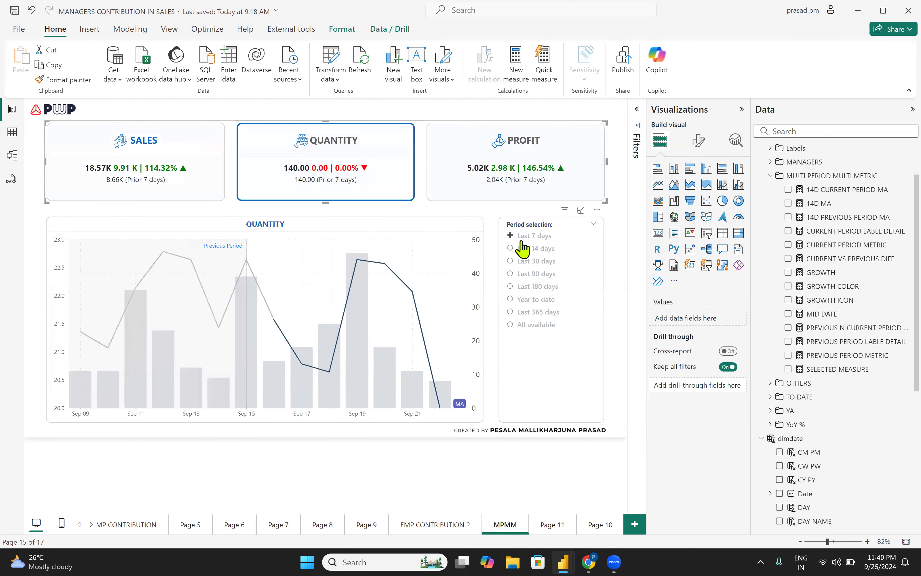
click(524, 191)
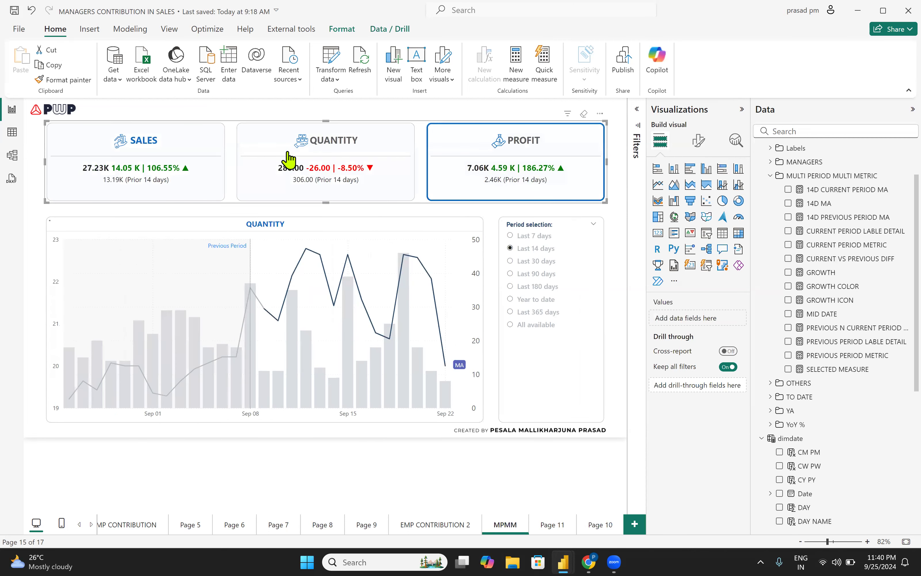
click(155, 163)
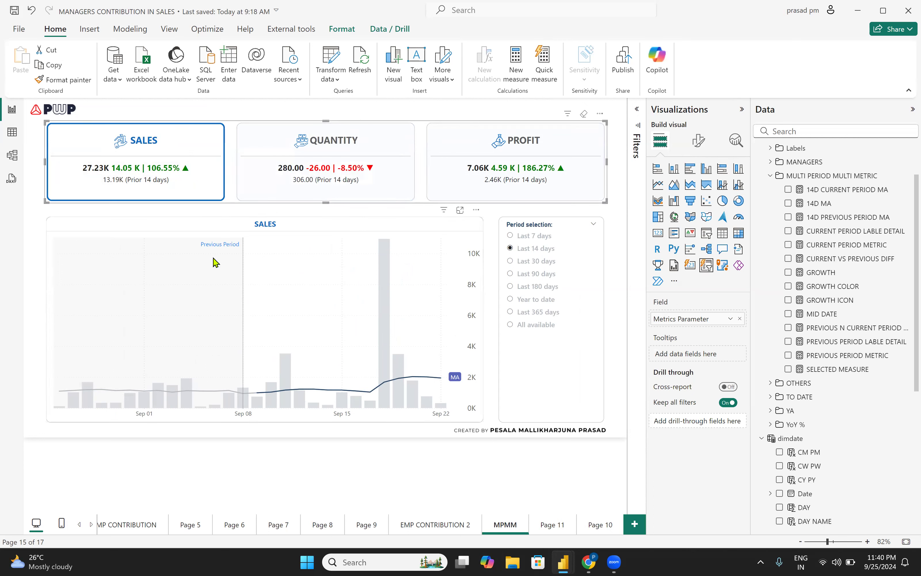
click(509, 174)
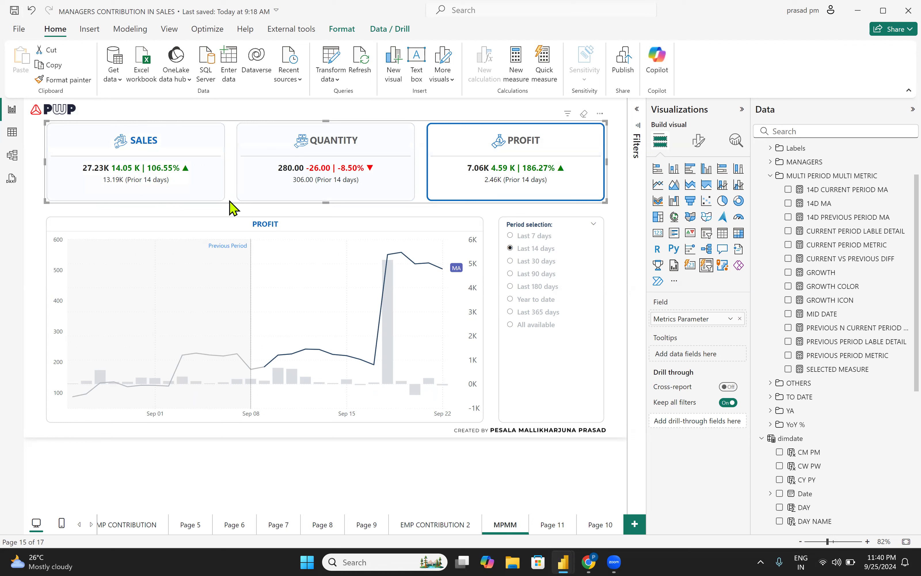
Step: Show the layer order of the MPMM page and expand CARDS GROUP to examine the cards it contains
click(171, 31)
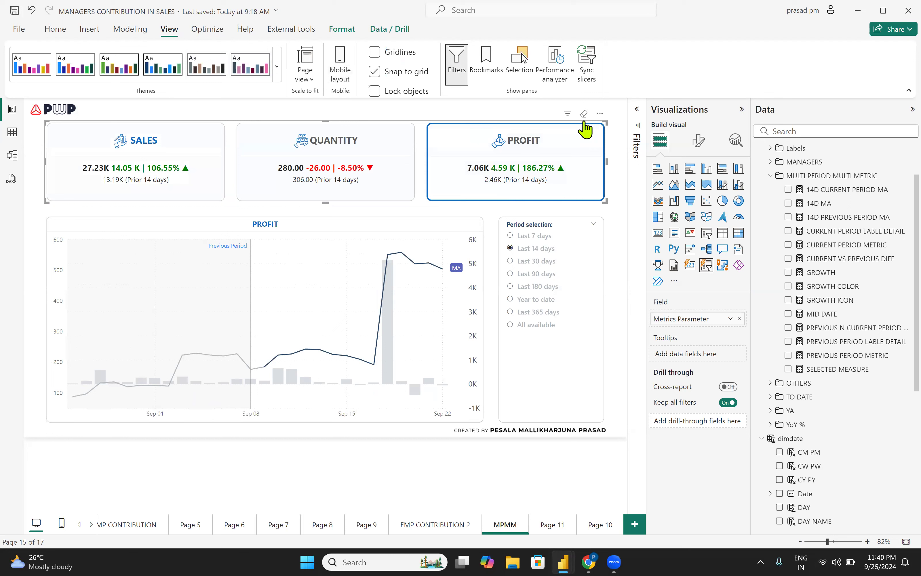
click(522, 82)
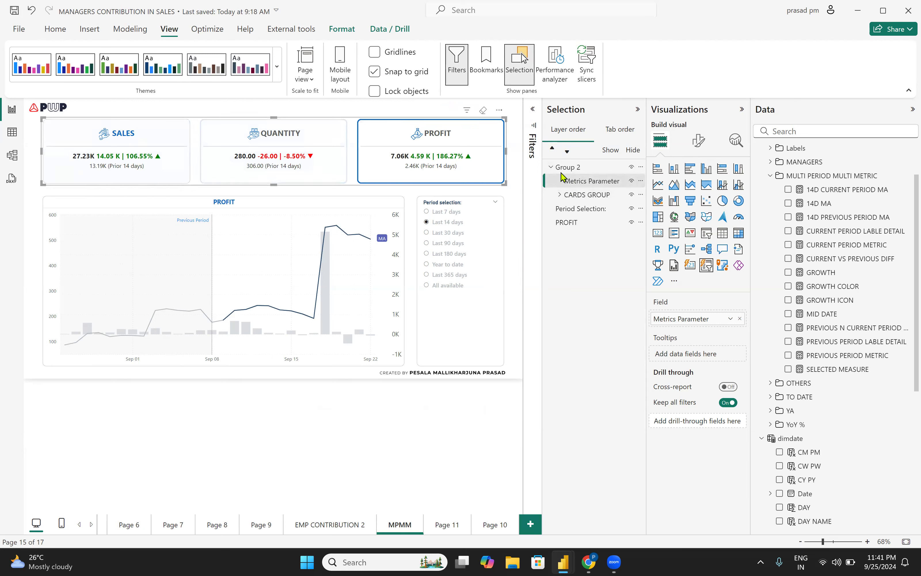
click(560, 194)
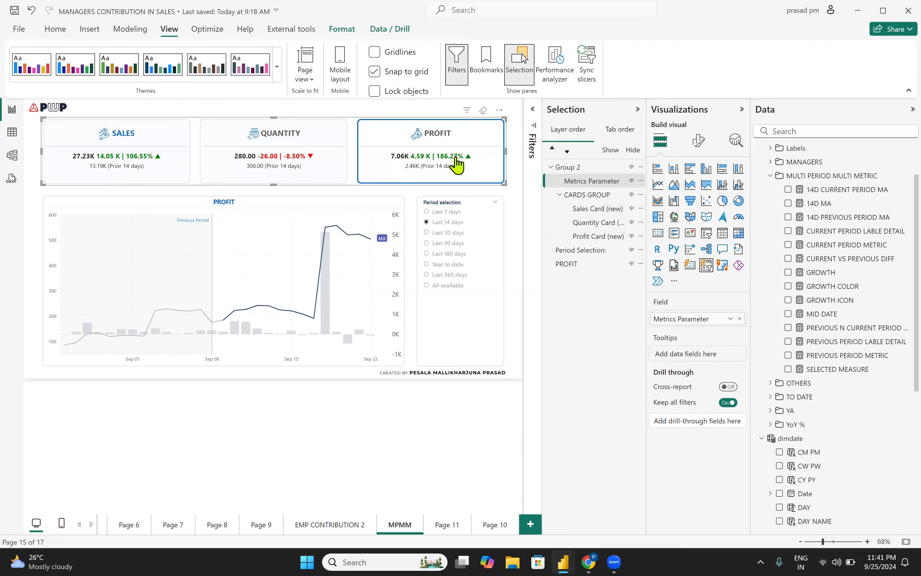
Step: Add an empty new-style card visual to Page 10 and place it just above the Period selection slicer
click(502, 530)
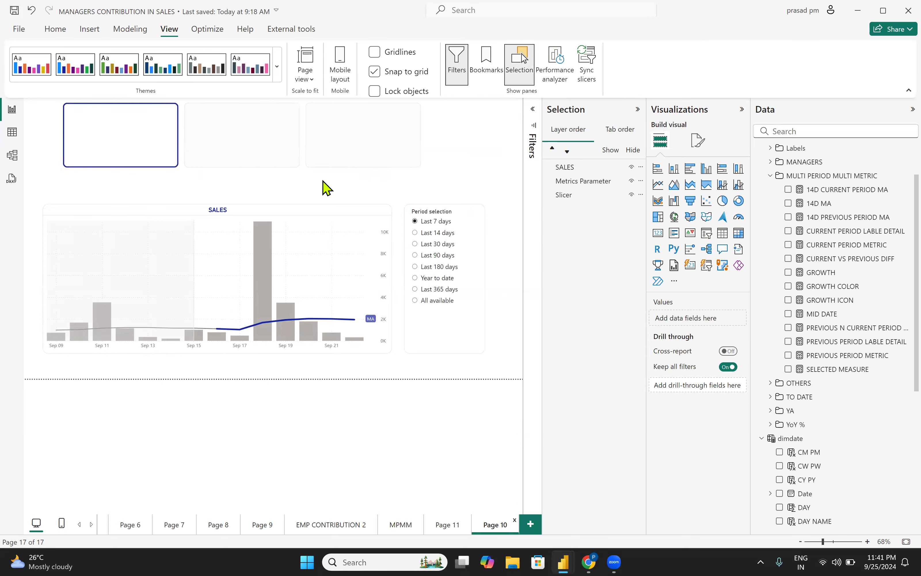
click(420, 168)
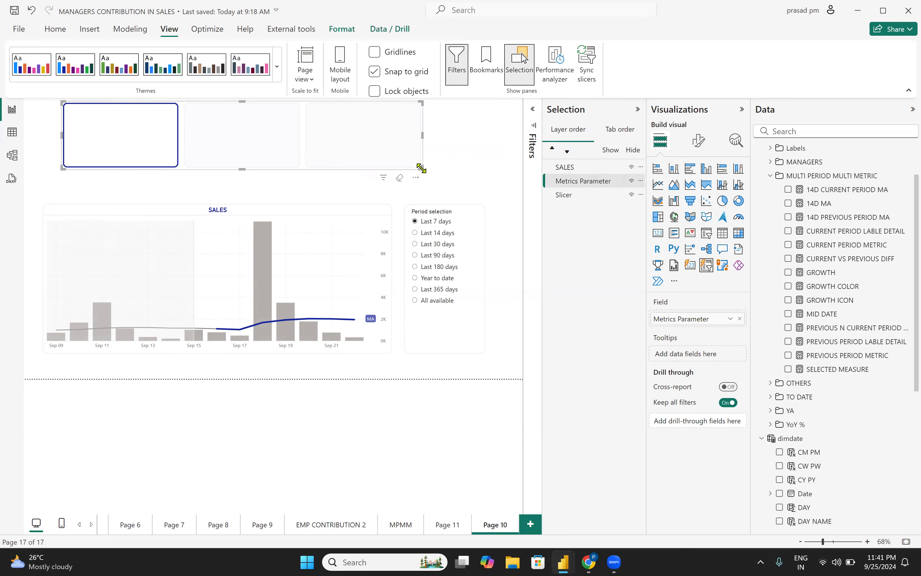
click(478, 181)
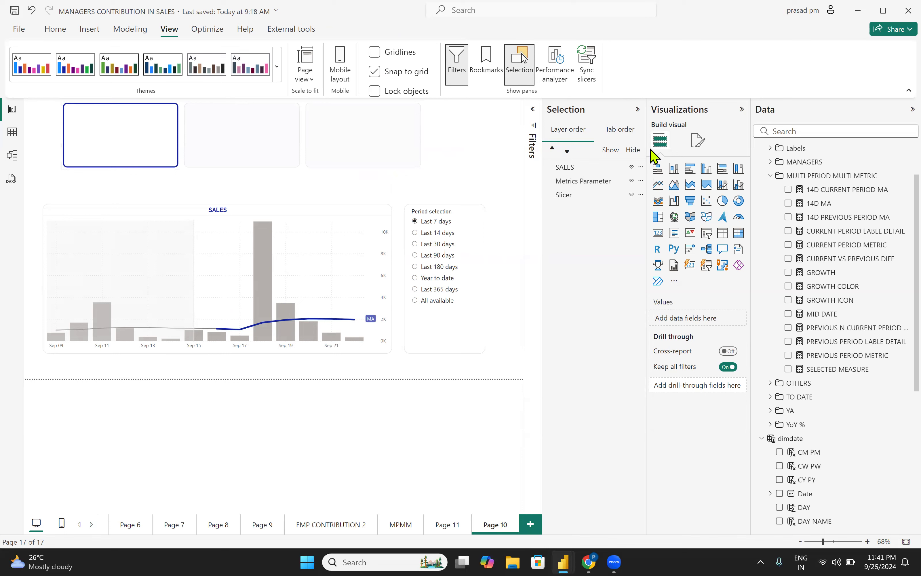
click(637, 109)
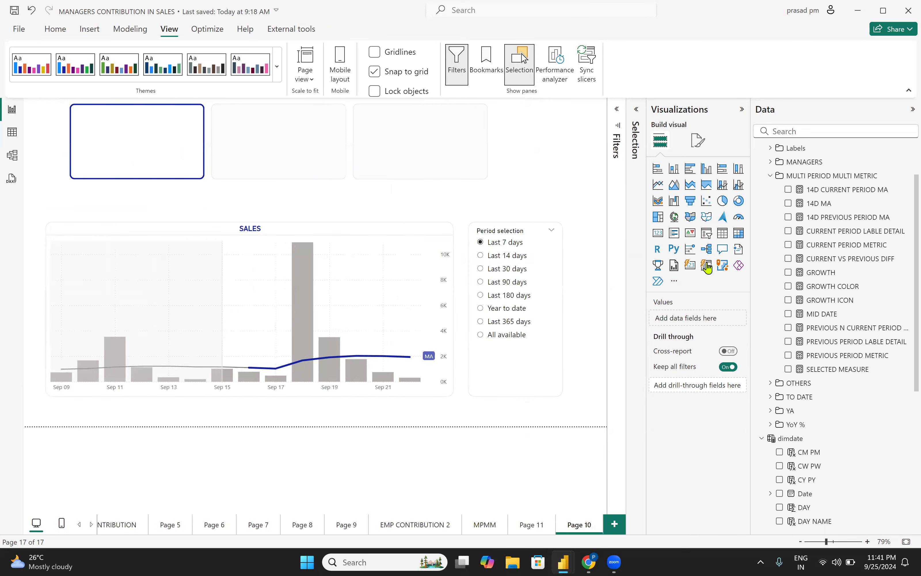
click(692, 273)
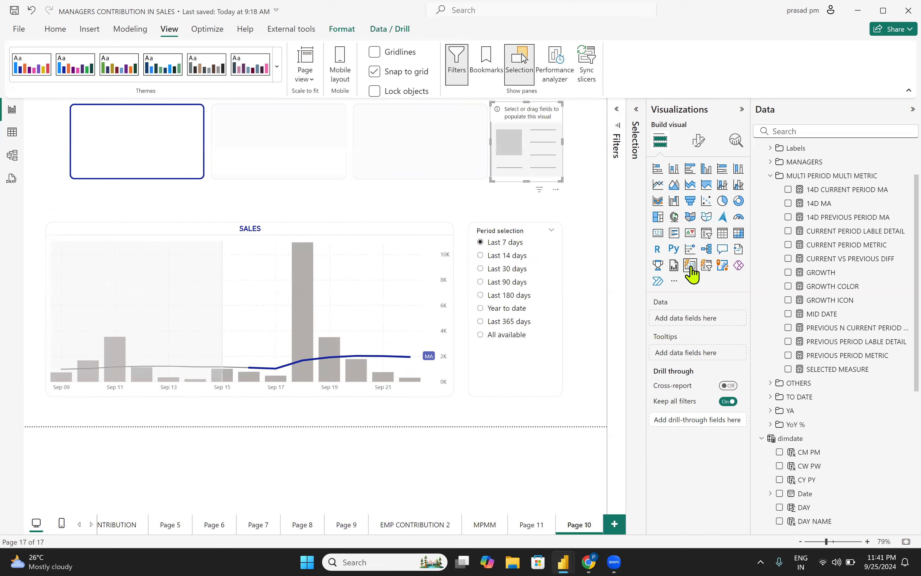
drag(550, 144, 555, 188)
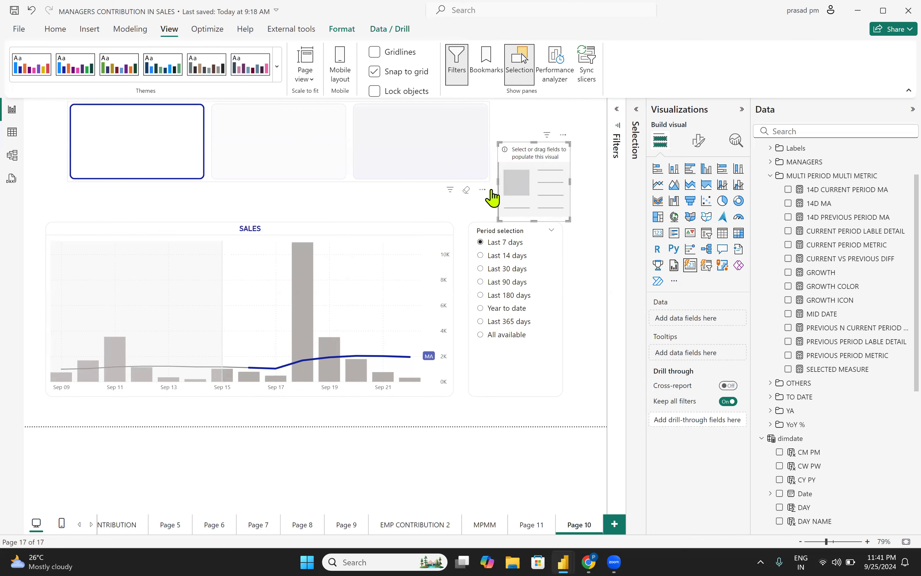
Step: Move the Metrics Parameter button slicer to the upper-left corner of the report page and narrow it
click(475, 174)
drag(445, 187, 397, 184)
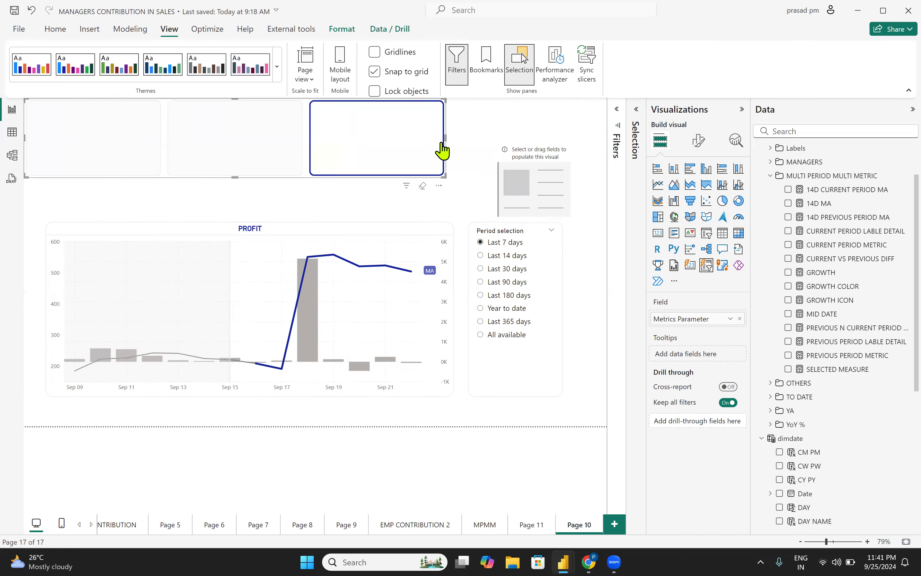
drag(444, 139, 380, 139)
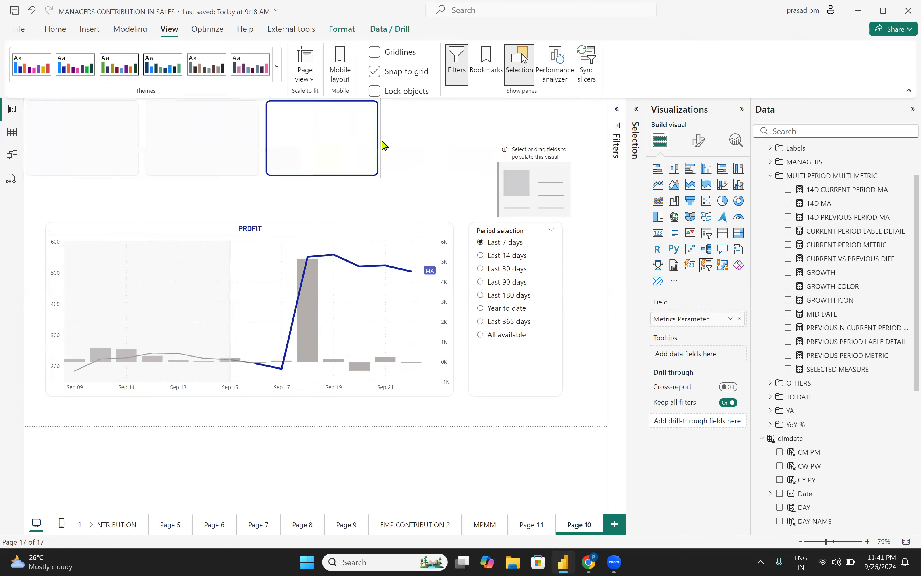
Step: Enlarge the empty card visual and place it beside the Metrics Parameter button slicer, above the Period selection slicer
click(472, 154)
click(540, 166)
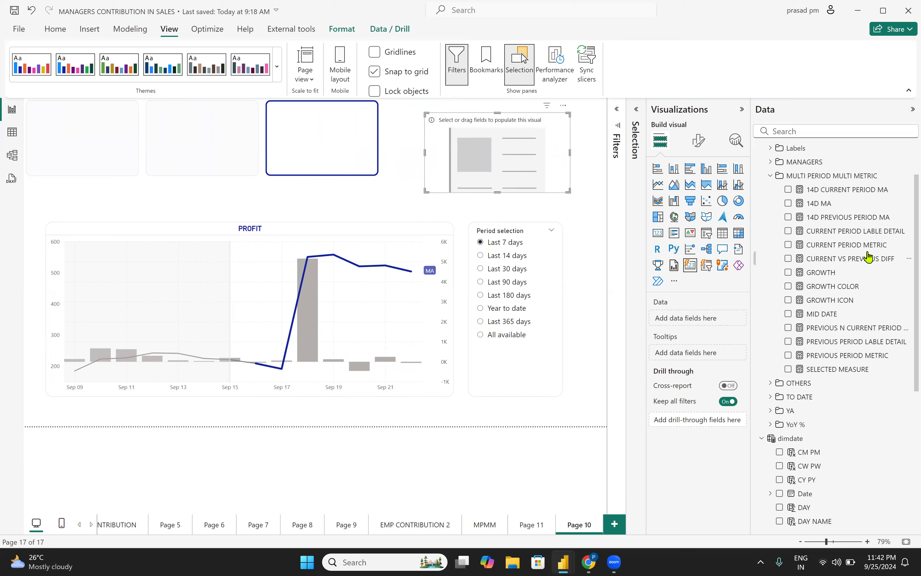
drag(502, 175, 499, 166)
Step: Check the metric cards on the MPMM page, then add the CURRENT PERIOD METRIC measure to the empty card on Page 10
click(488, 525)
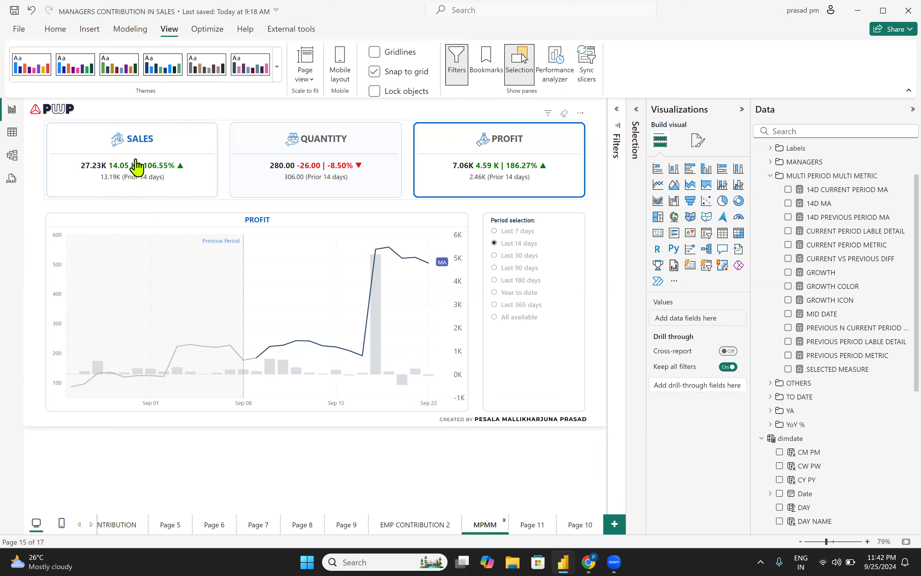
click(578, 525)
click(512, 175)
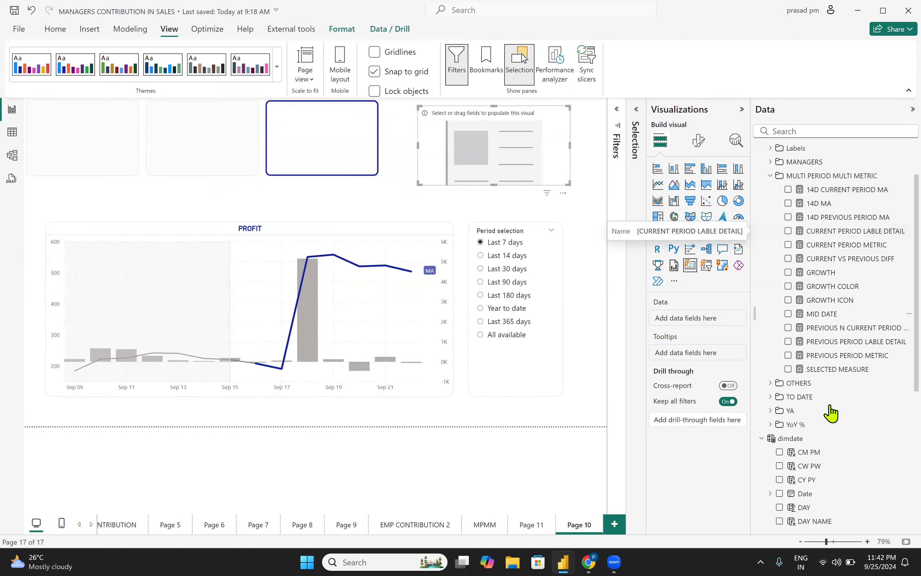
drag(854, 248, 696, 320)
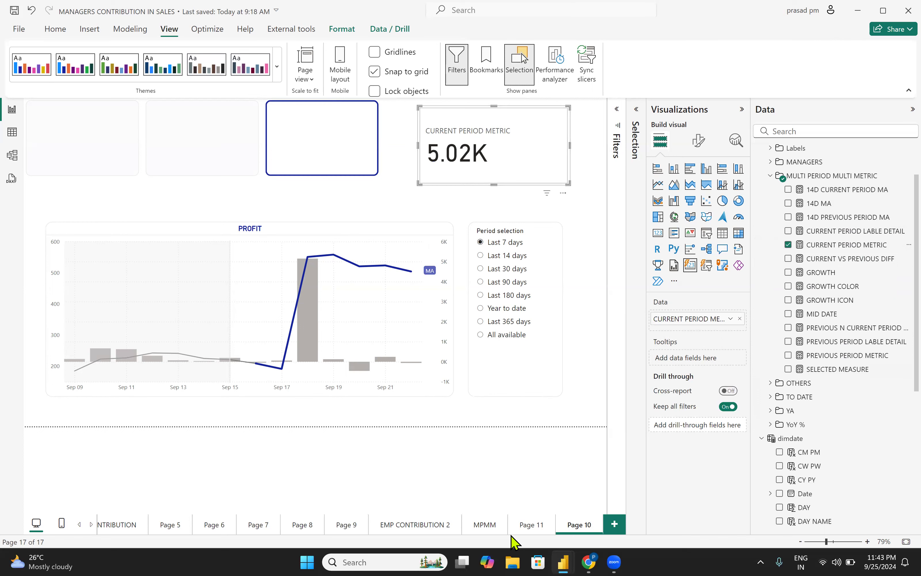
Step: Compare with the MPMM cards, then turn off the callout value and its label on the CURRENT PERIOD METRIC card of Page 10
click(488, 524)
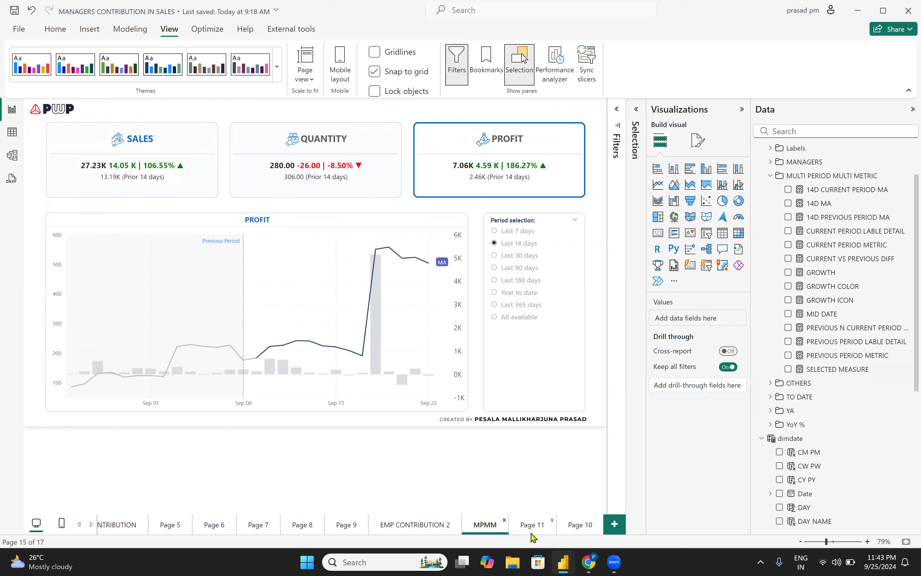
click(581, 530)
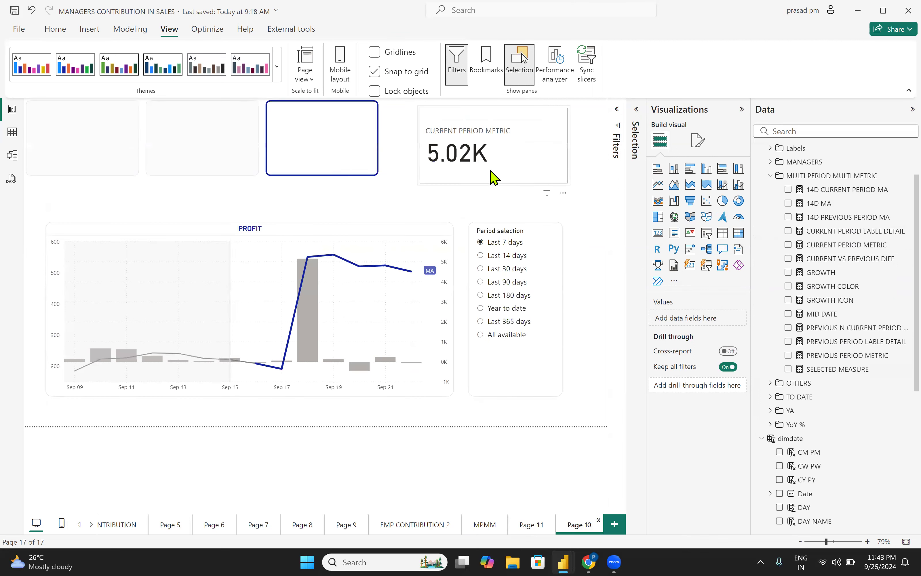
click(494, 177)
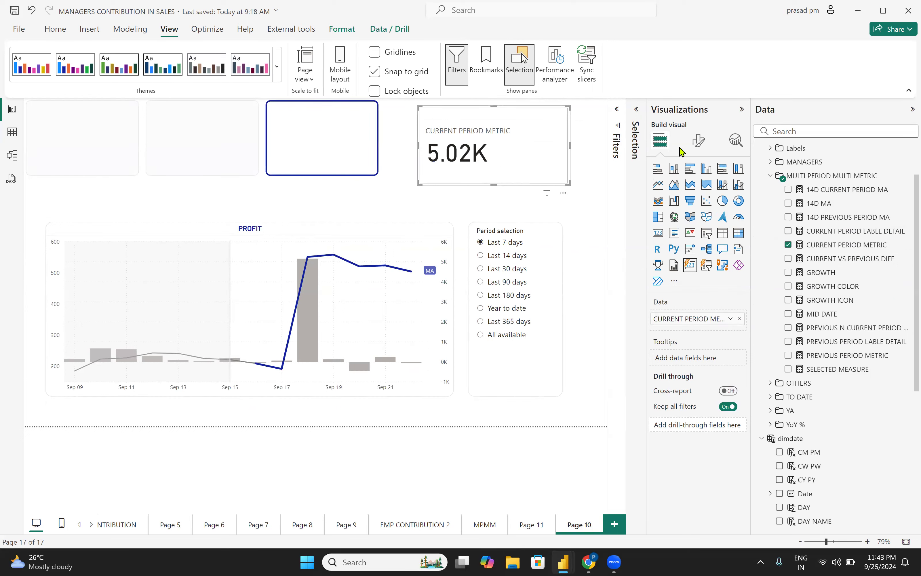
click(698, 141)
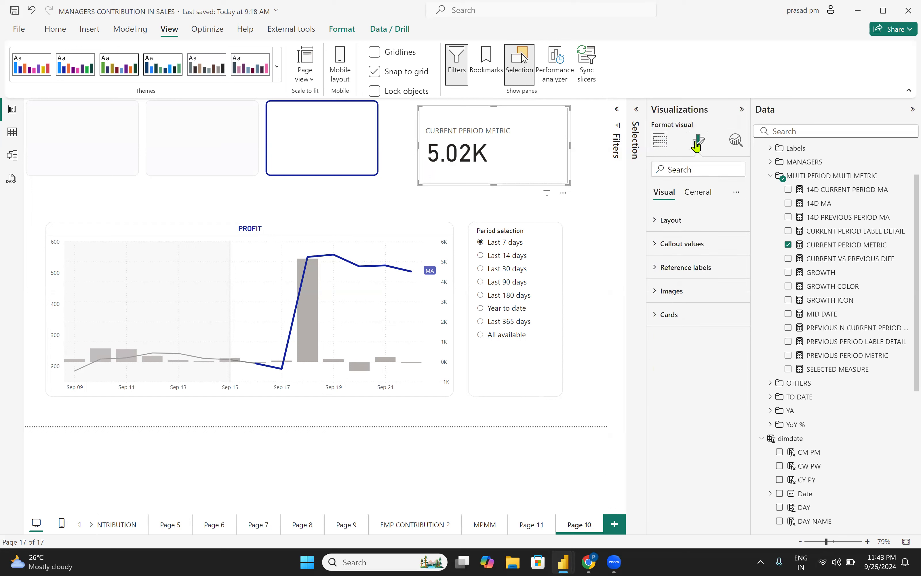
click(666, 243)
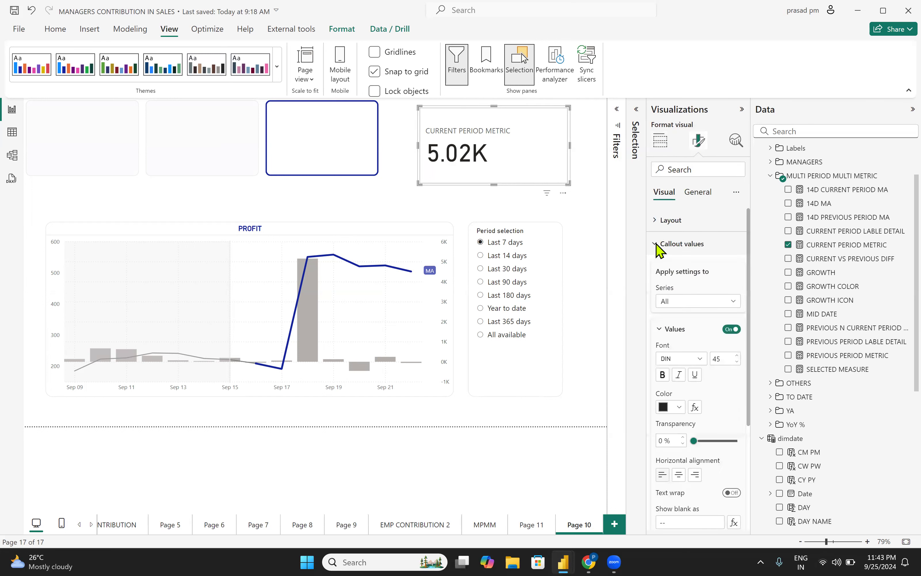
click(731, 329)
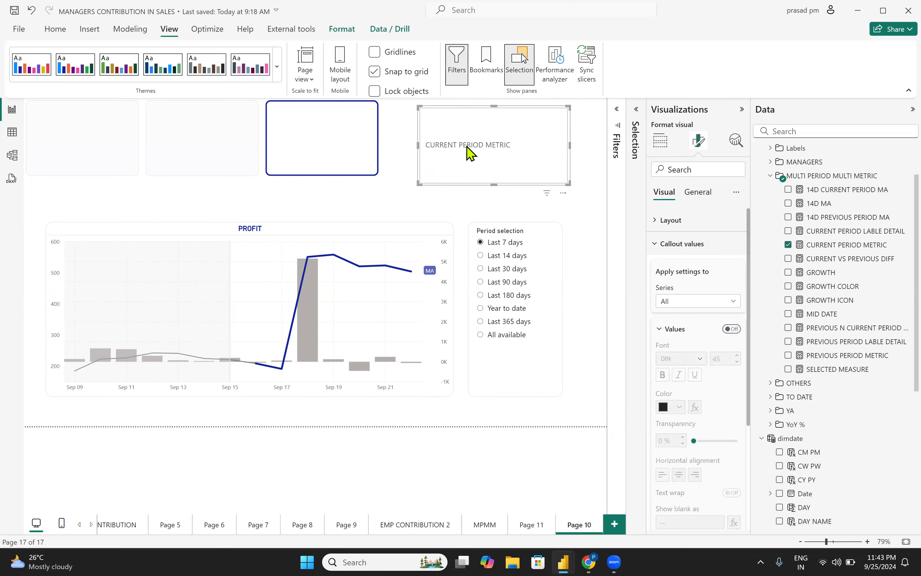
scroll(705, 332, down, 4)
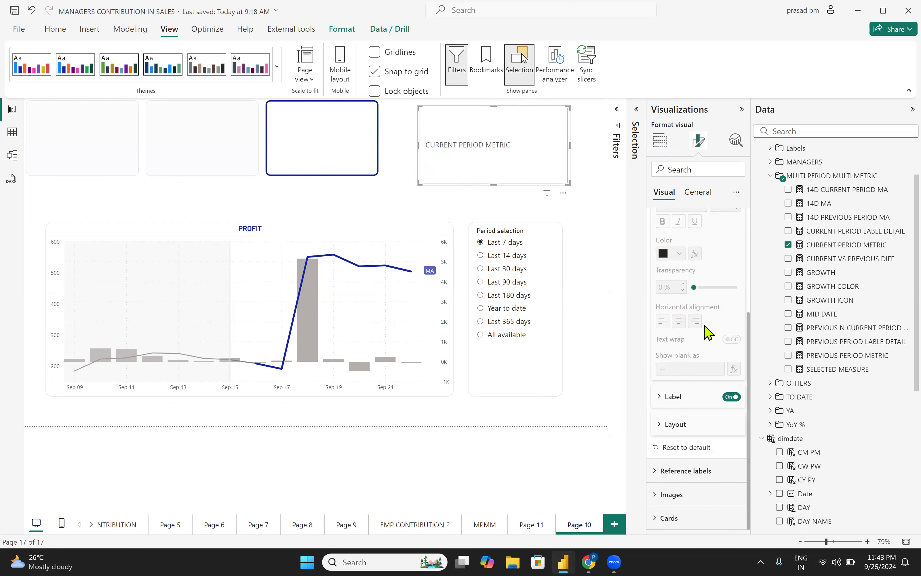
click(731, 396)
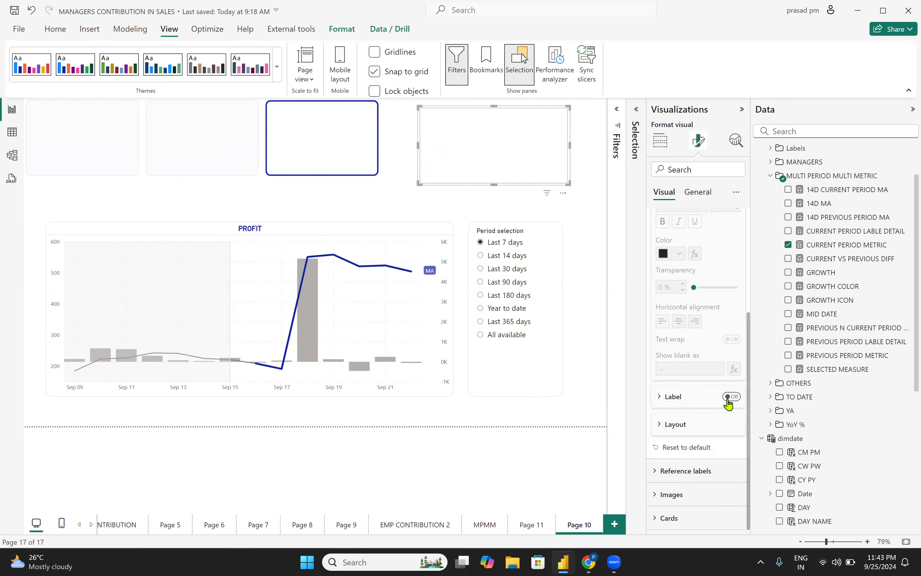
Step: Examine the card's callout layout and label settings, for all series and for its single series
click(659, 424)
scroll(708, 418, down, 2)
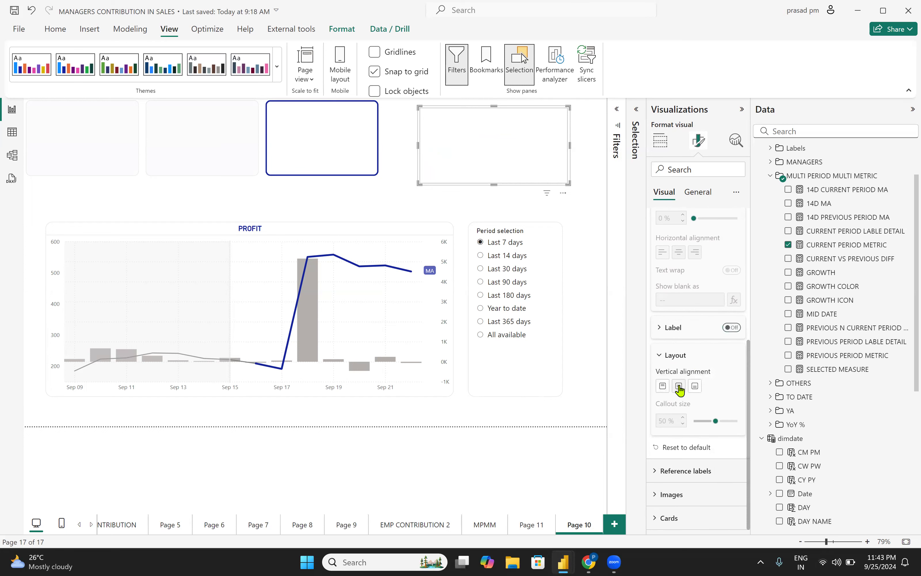
scroll(715, 395, up, 5)
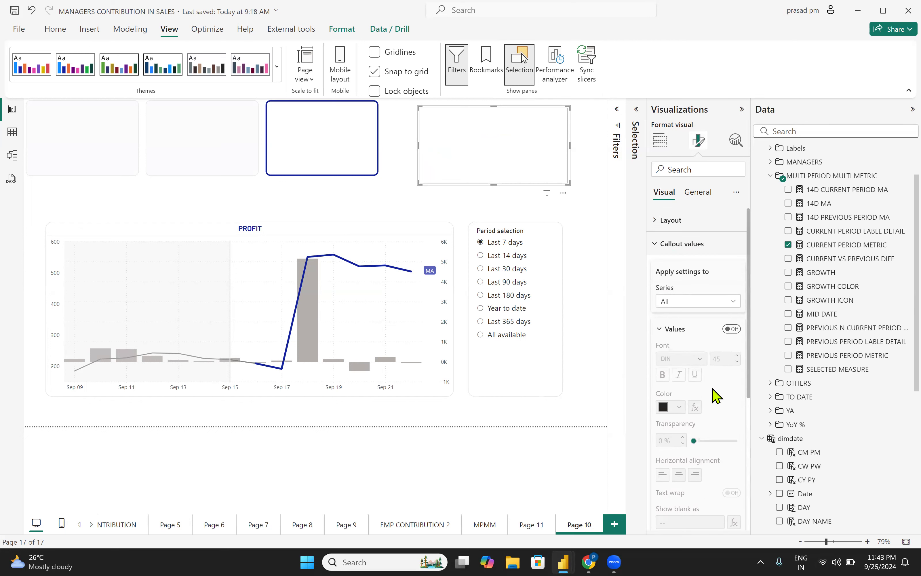
click(677, 301)
click(676, 324)
scroll(700, 365, down, 5)
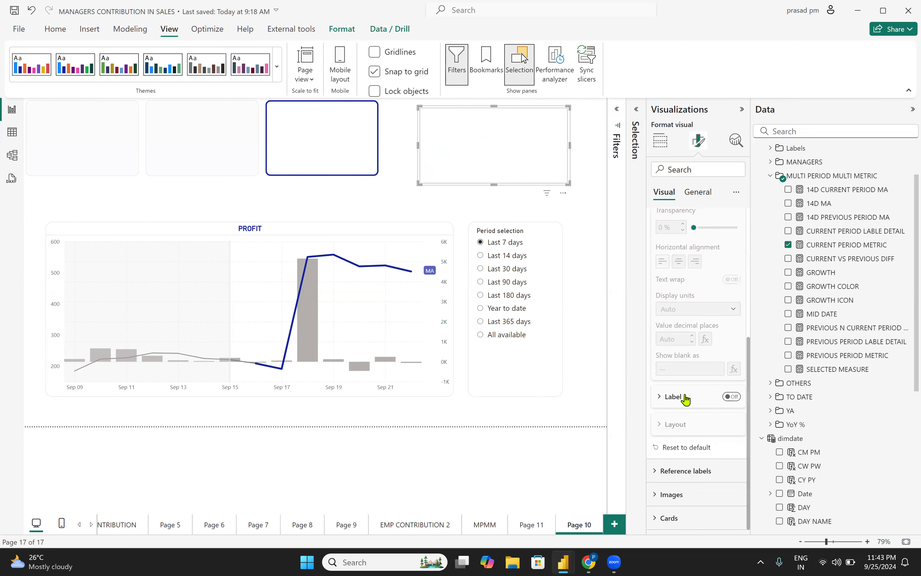
click(660, 398)
click(660, 398)
Step: Add CURRENT PERIOD METRIC and PREVIOUS PERIOD METRIC as reference labels on the card
click(656, 472)
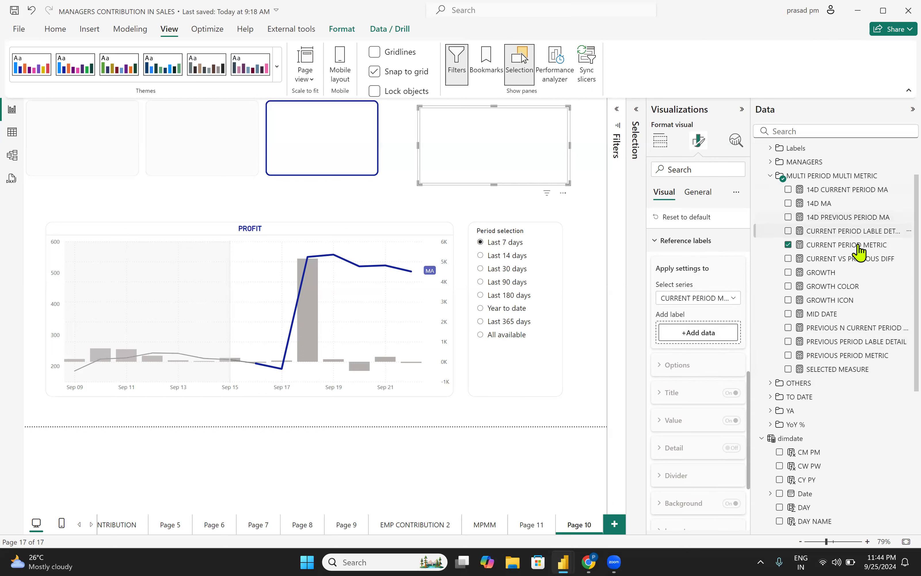
drag(843, 249, 702, 333)
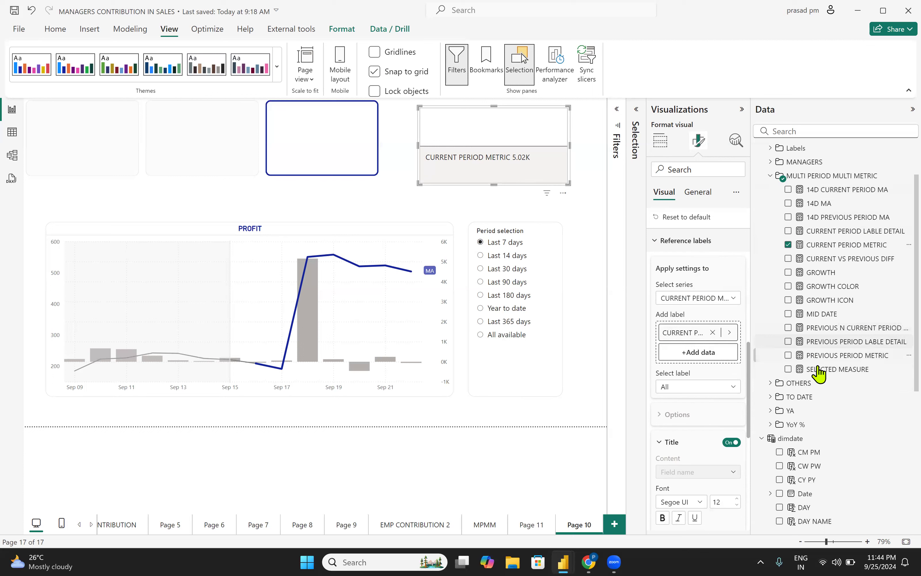
drag(835, 360, 699, 360)
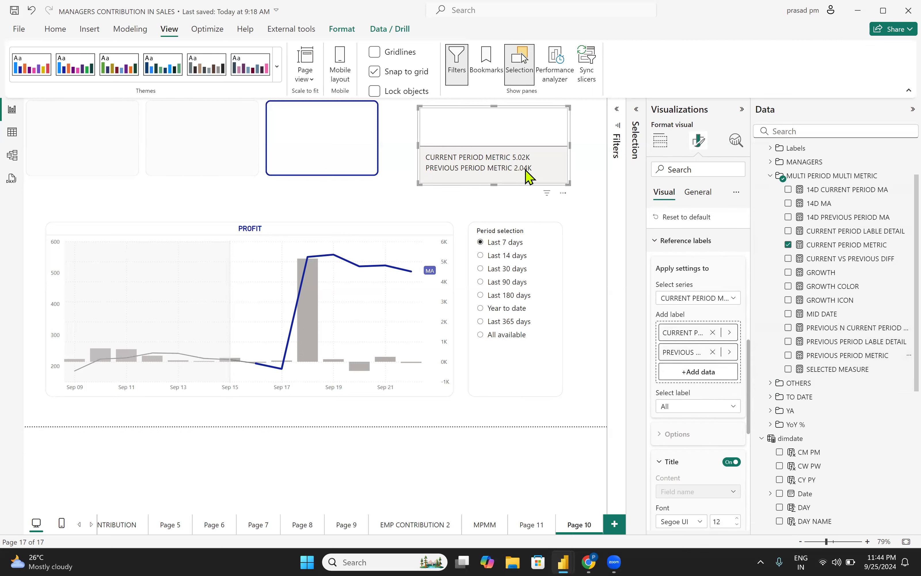
Step: Hide the titles of both reference labels and turn on their detail
scroll(717, 409, down, 5)
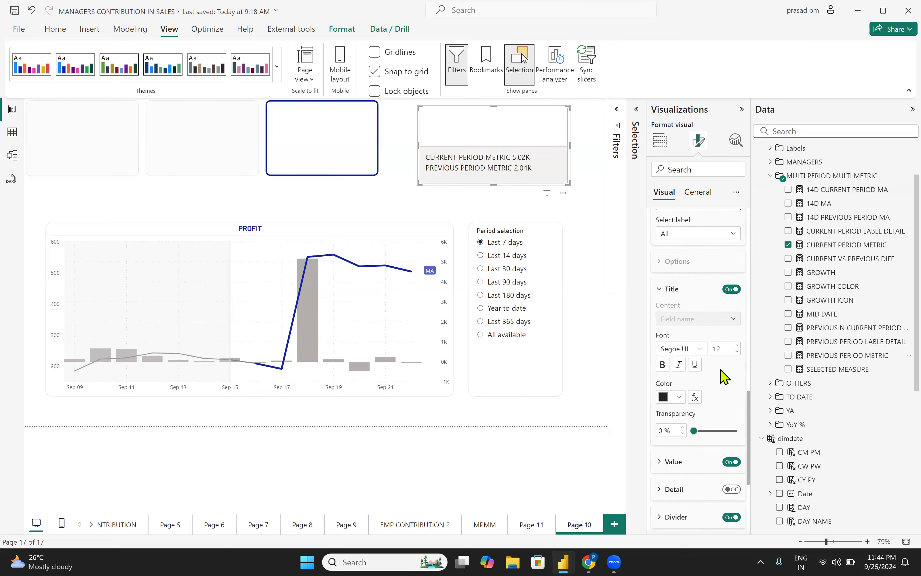
click(728, 290)
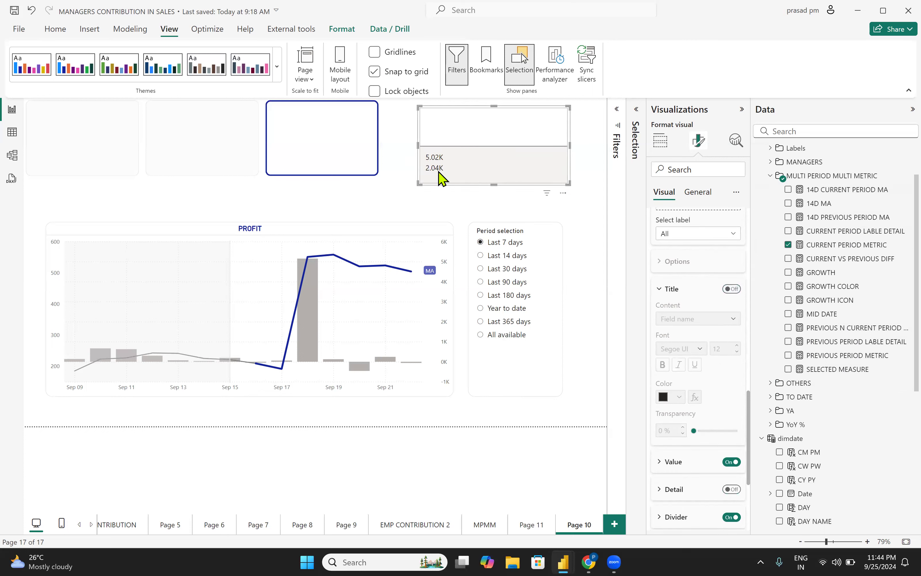
scroll(714, 297, up, 2)
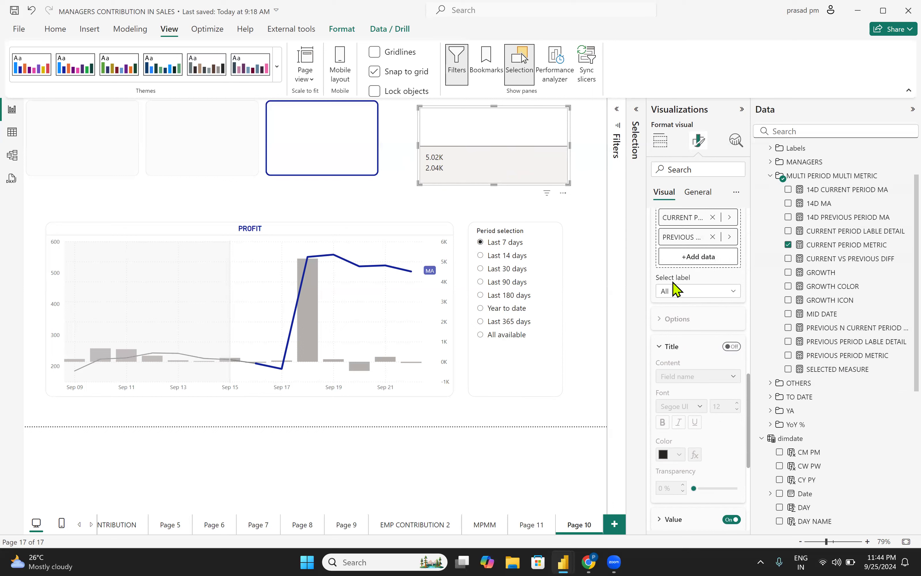
scroll(711, 393, down, 3)
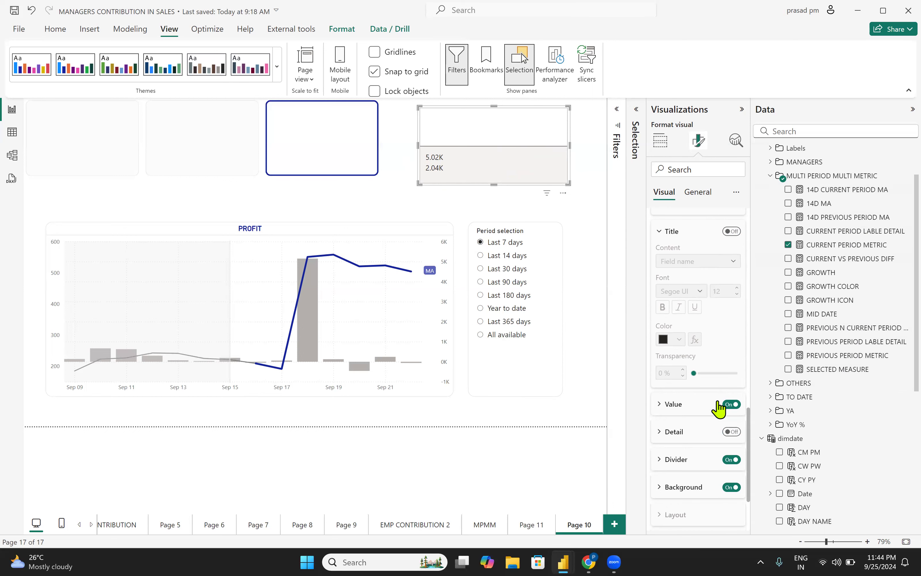
scroll(724, 403, down, 2)
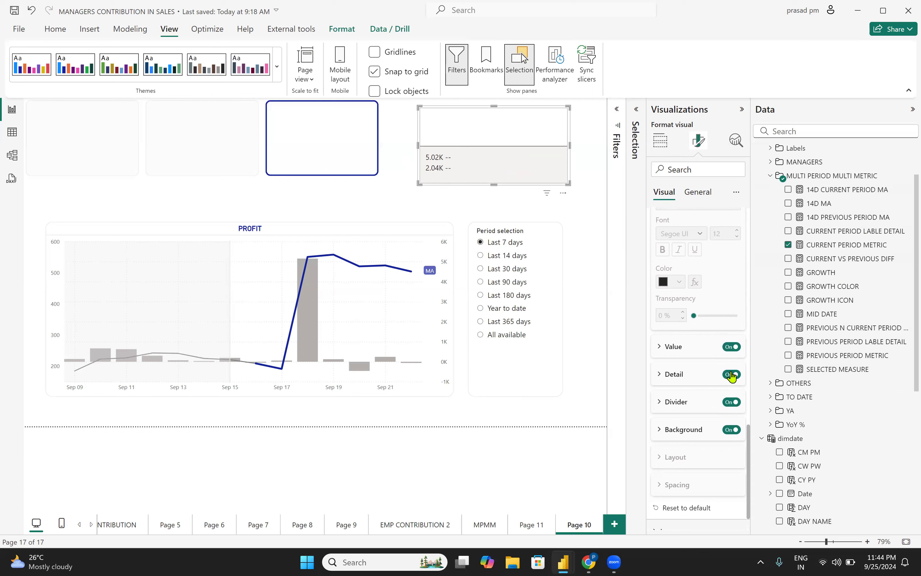
click(659, 374)
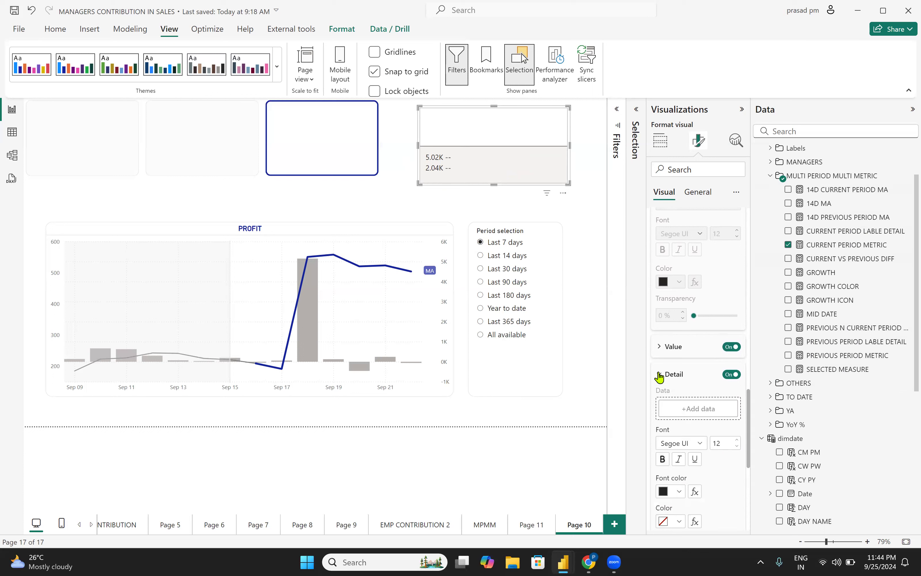
Step: Check the CURRENT VS PREVIOUS DIFF formula and add that measure as the detail of the CURRENT PERIOD METRIC reference label
scroll(700, 325, up, 5)
scroll(699, 326, up, 3)
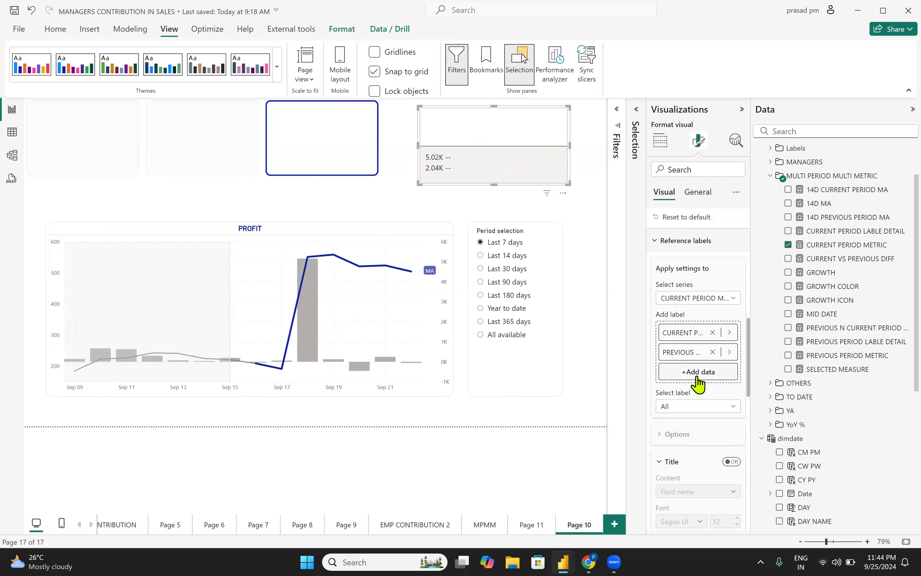
click(680, 406)
click(687, 433)
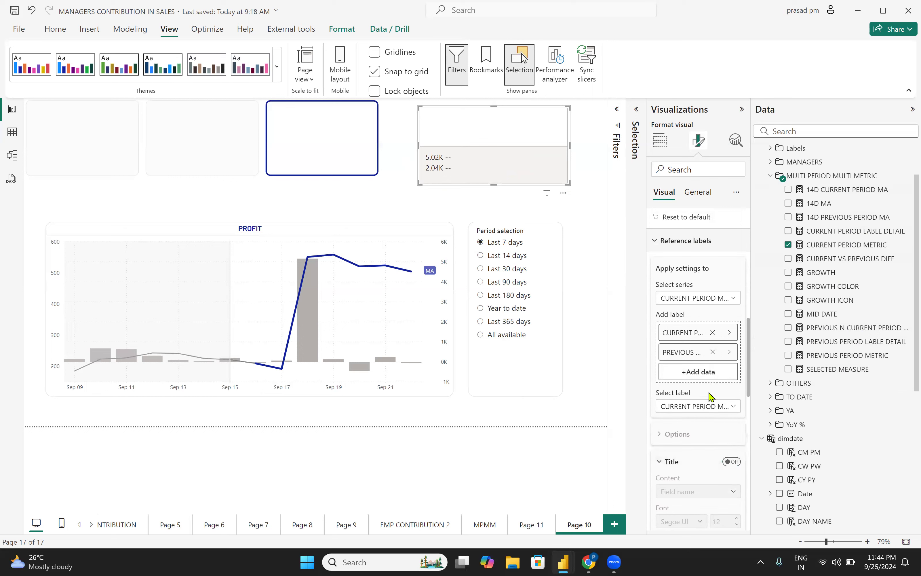
scroll(710, 396, down, 2)
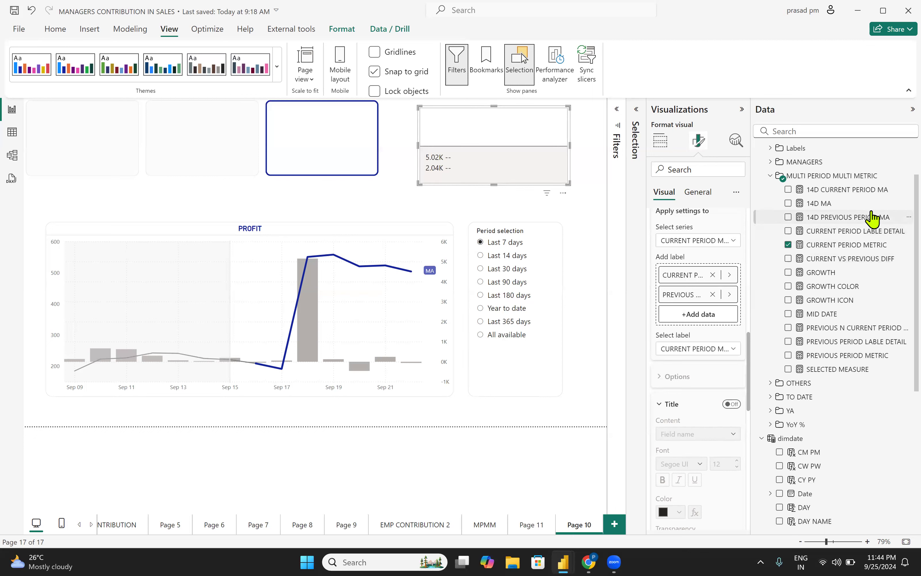
click(855, 262)
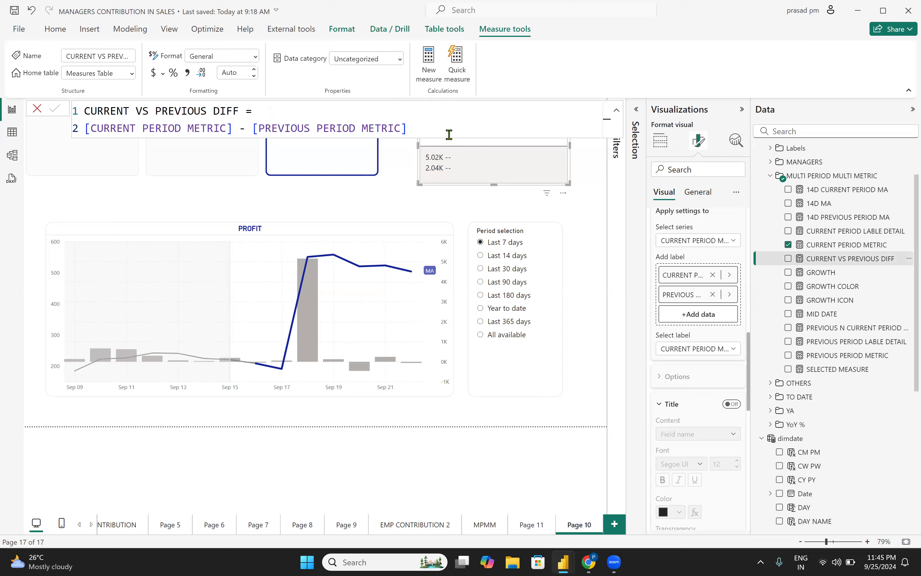
click(35, 109)
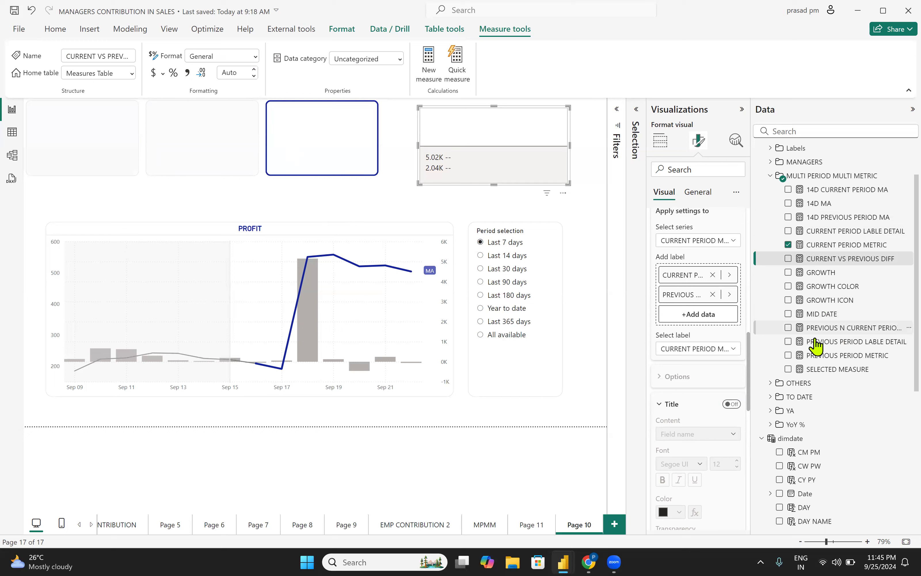
scroll(709, 399, down, 6)
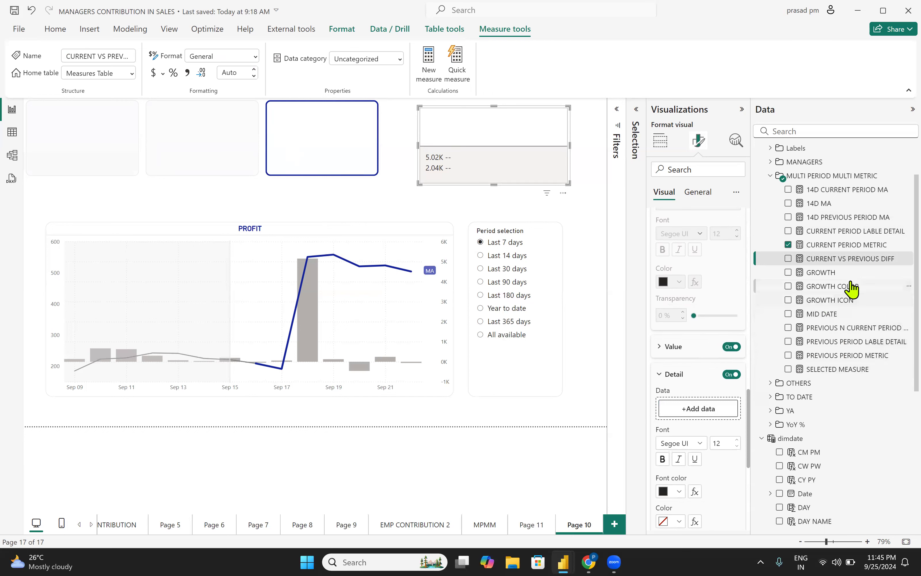
drag(842, 261, 693, 410)
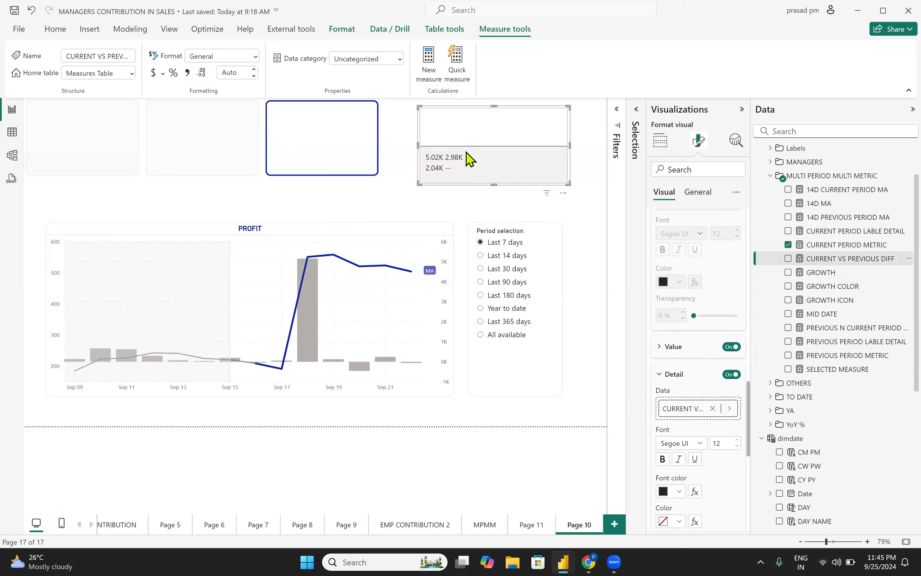
Step: Examine the GROWTH measure's formula and the value and detail settings of the CURRENT PERIOD METRIC reference label
click(819, 273)
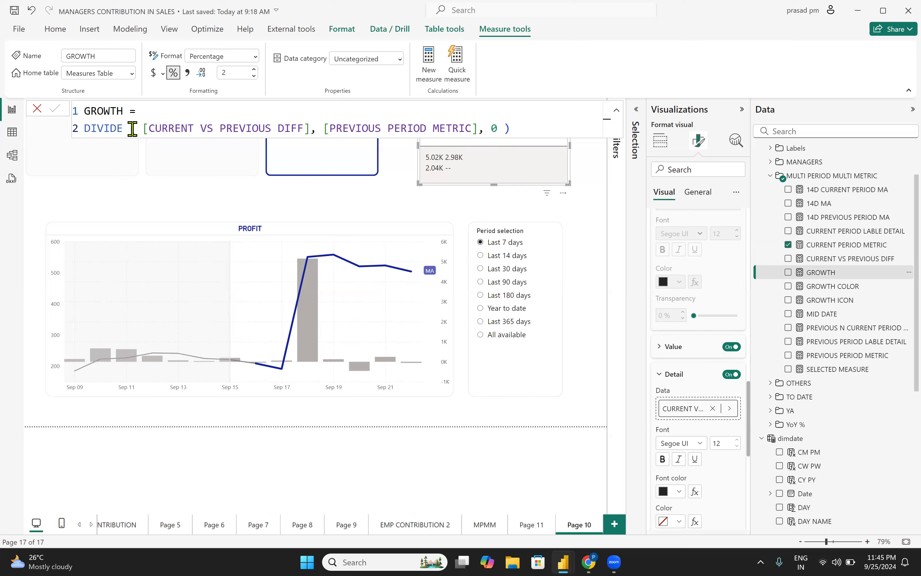
click(36, 109)
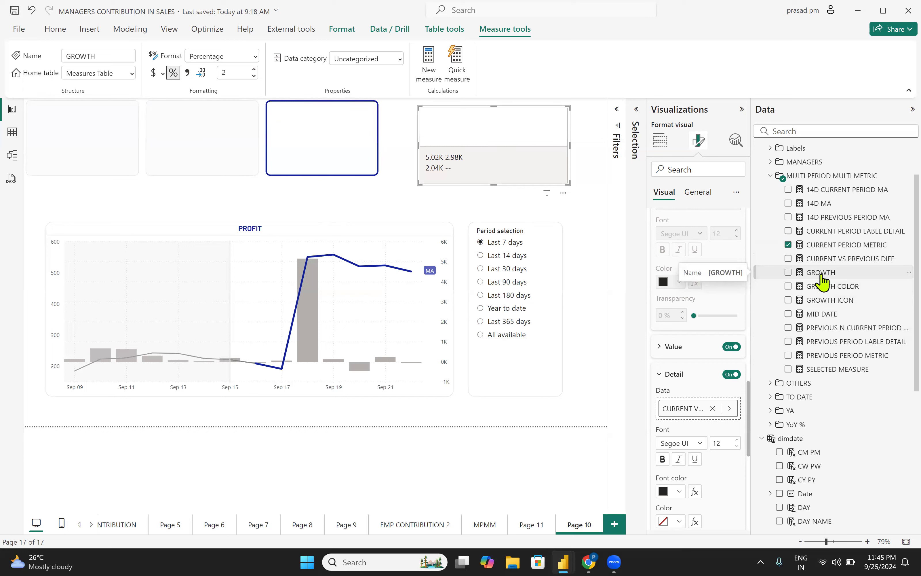
scroll(693, 396, down, 5)
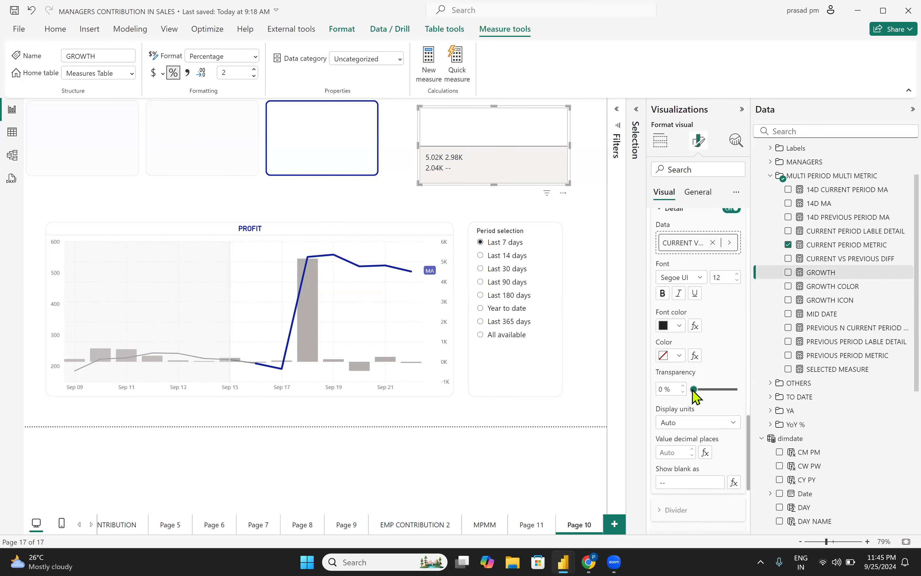
scroll(693, 396, up, 4)
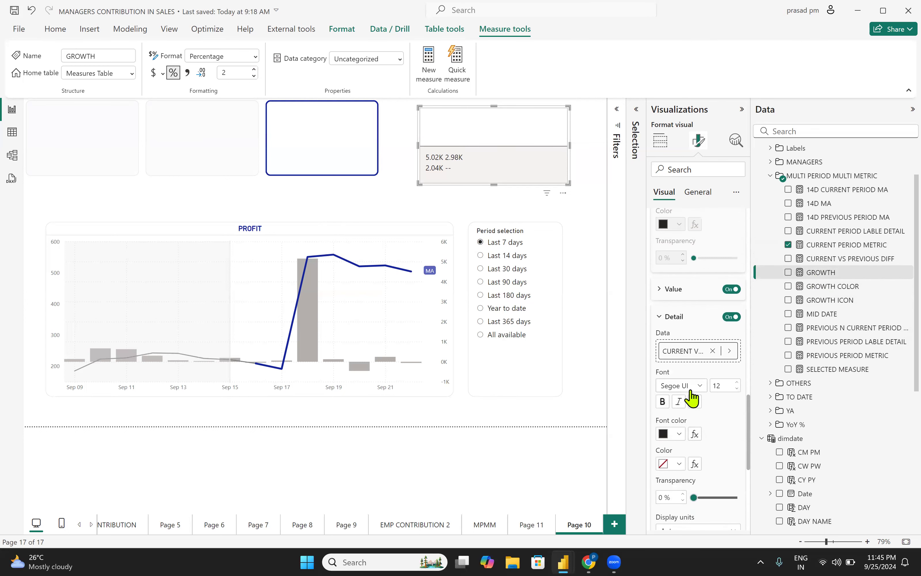
click(659, 289)
click(659, 289)
scroll(712, 382, down, 2)
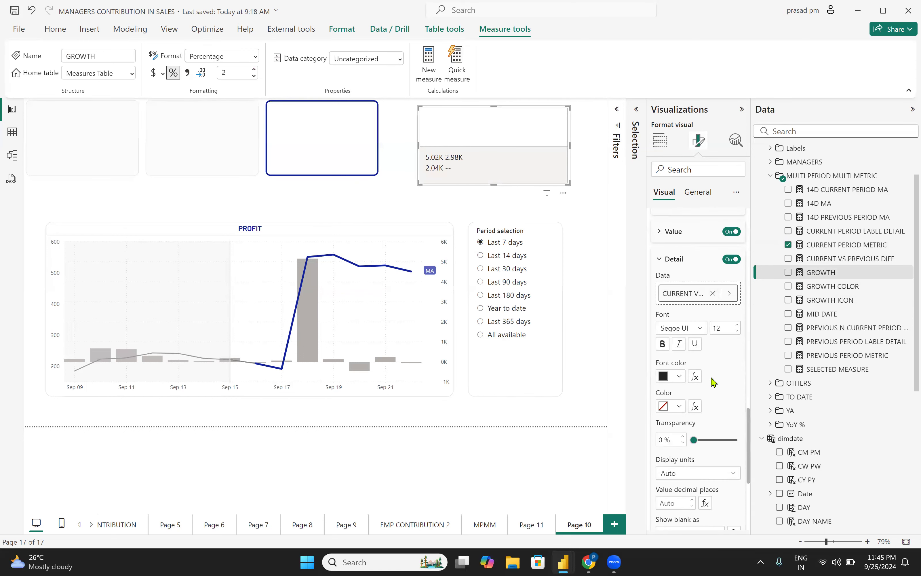
scroll(712, 377, down, 3)
scroll(714, 383, up, 3)
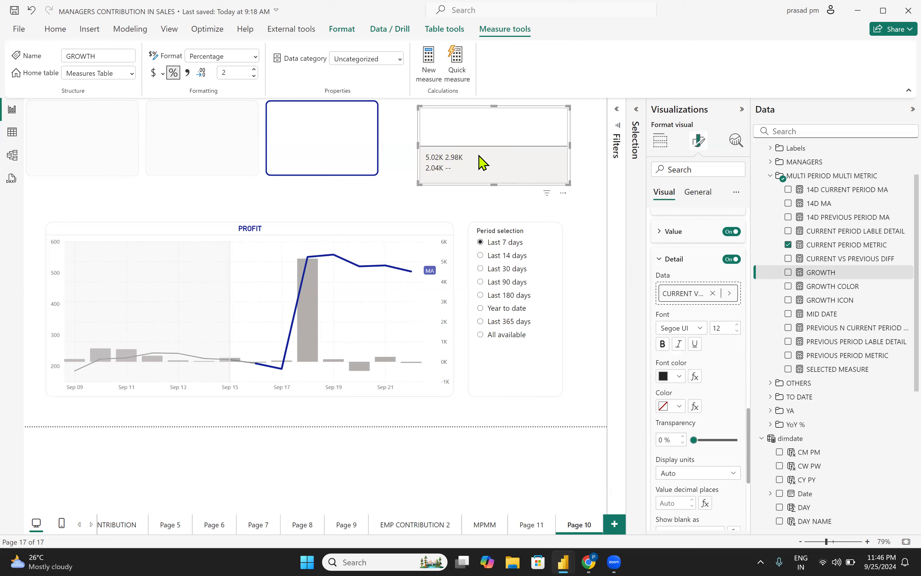
Step: Check the CURRENT PERIOD LABLE DETAIL and GROWTH ICON formulas and make CURRENT PERIOD LABLE DETAIL the detail of the CURRENT PERIOD METRIC reference label
click(853, 232)
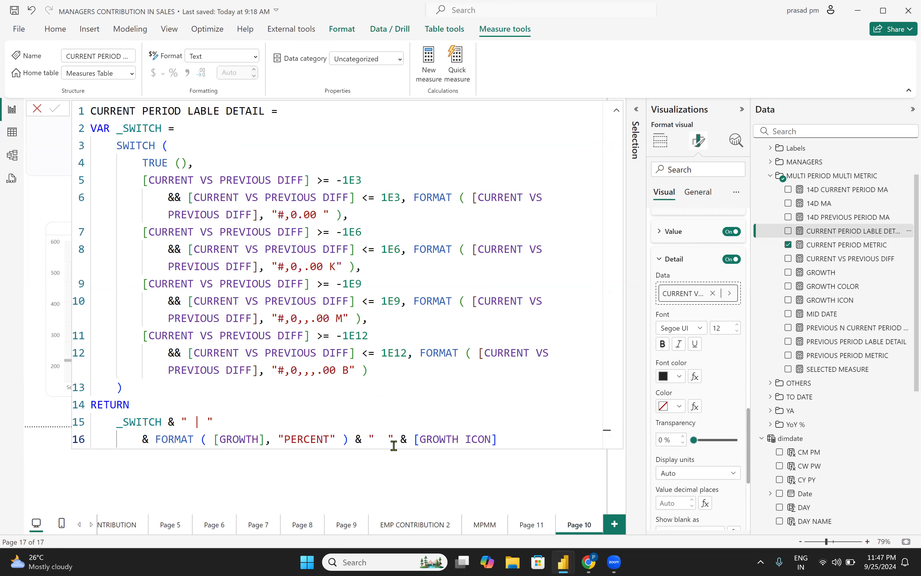
click(829, 300)
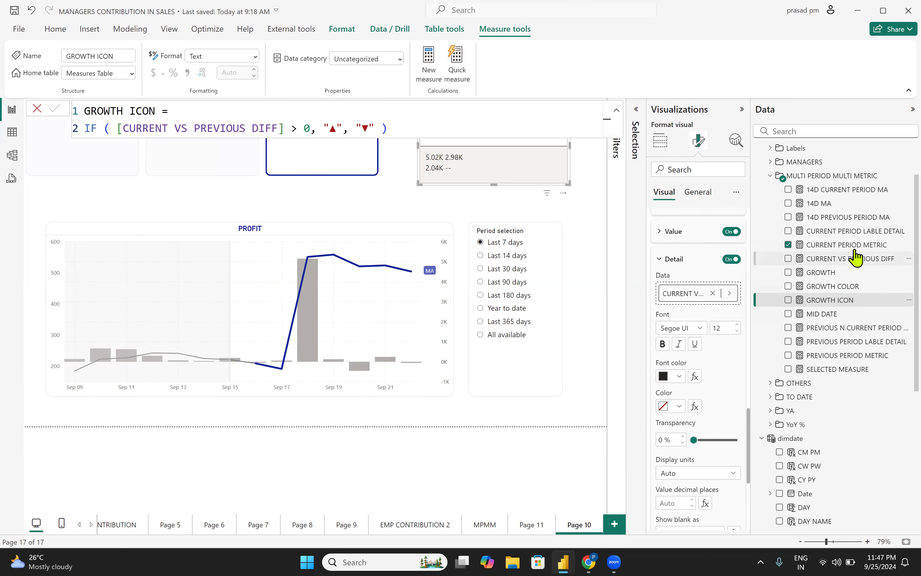
click(848, 231)
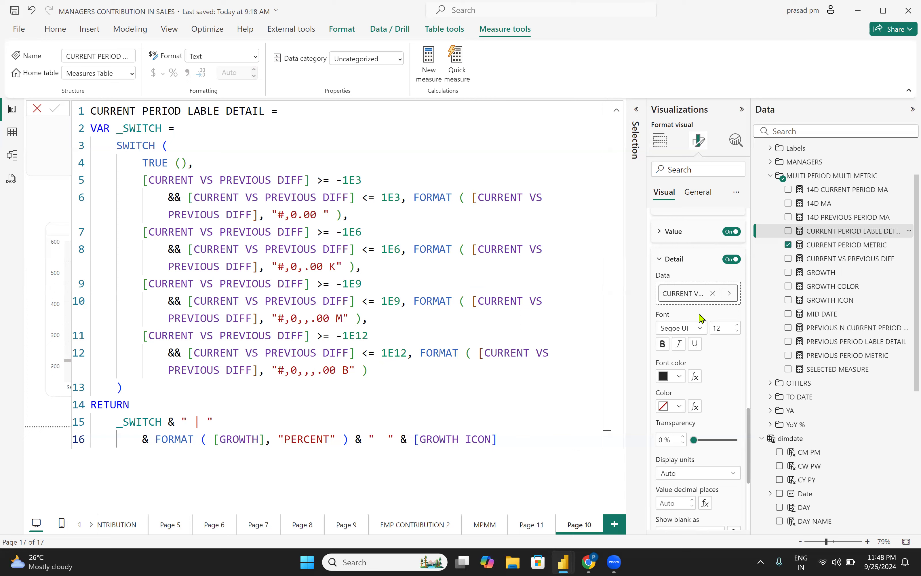
click(715, 298)
drag(827, 232, 695, 296)
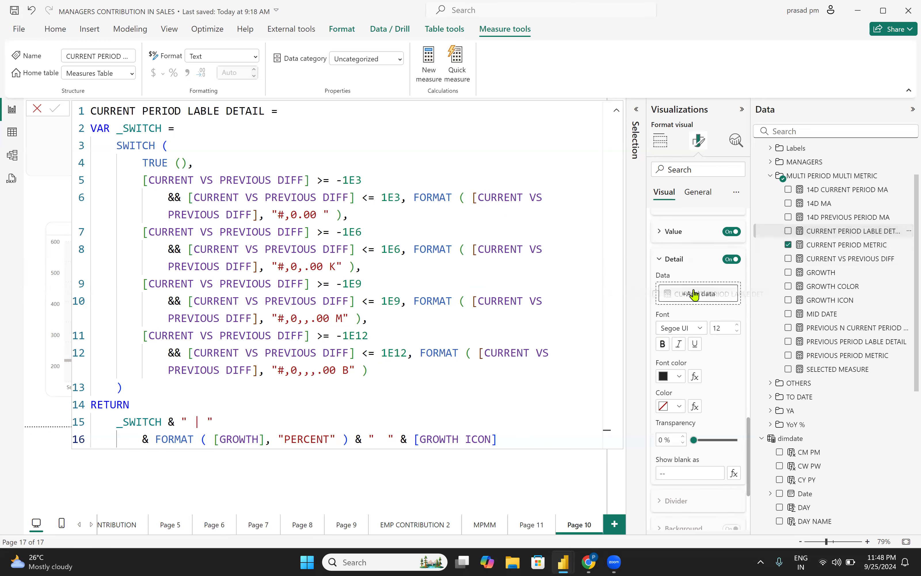
click(34, 111)
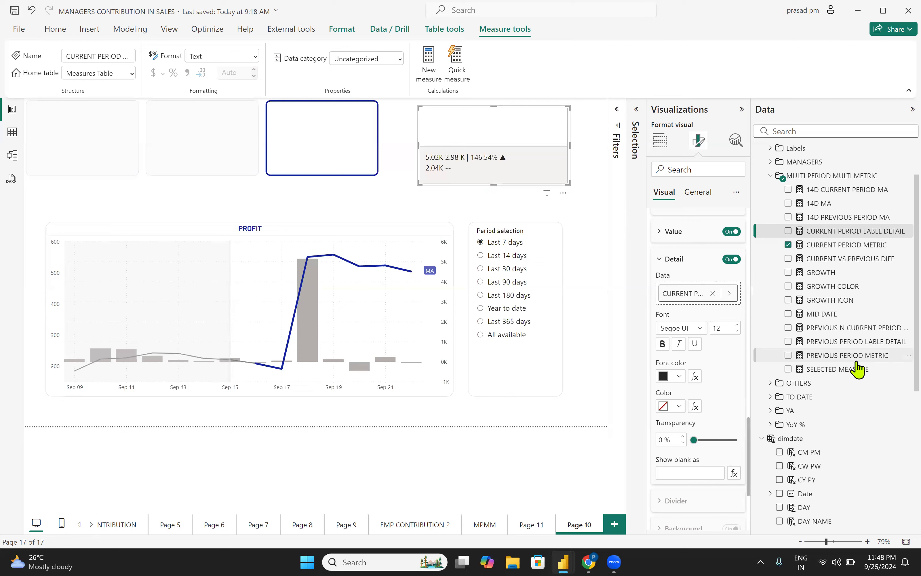
Step: Check the PREVIOUS PERIOD LABLE DETAIL formula and add that measure as the detail of the PREVIOUS PERIOD METRIC reference label
click(851, 342)
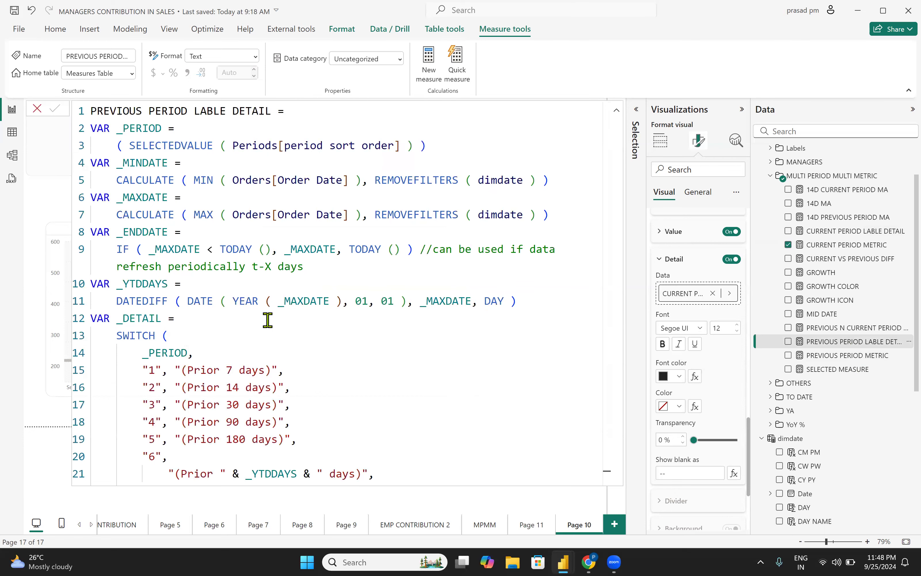
scroll(267, 320, down, 2)
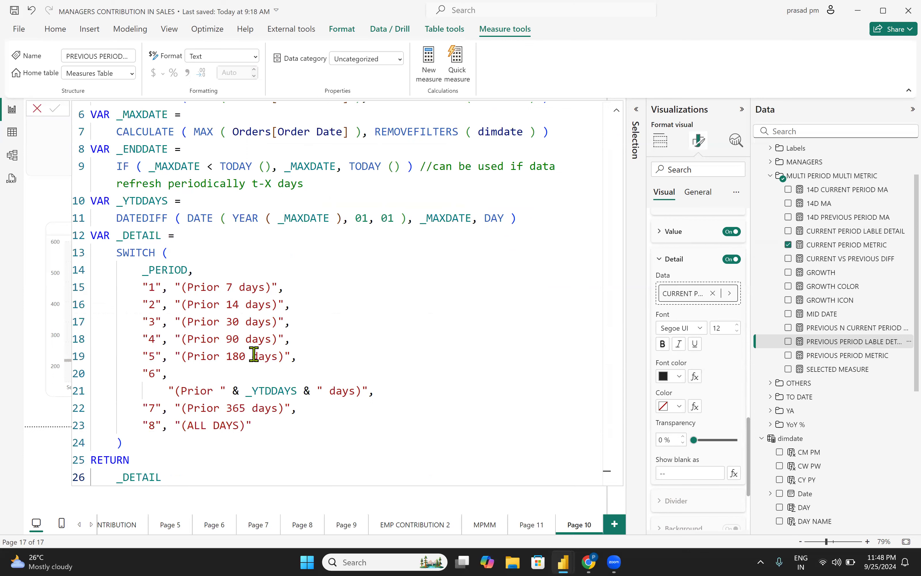
scroll(207, 225, up, 1)
scroll(206, 243, down, 1)
click(37, 112)
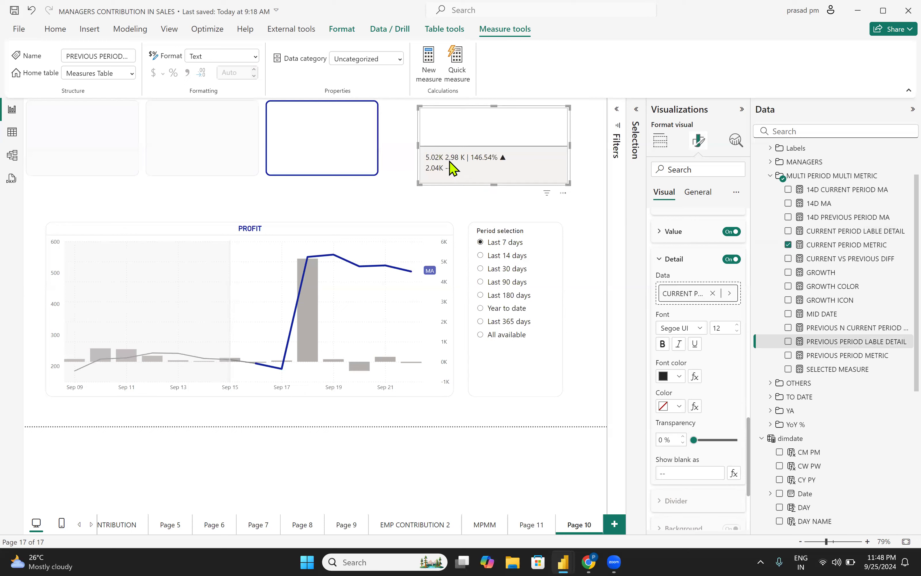
scroll(704, 335, up, 5)
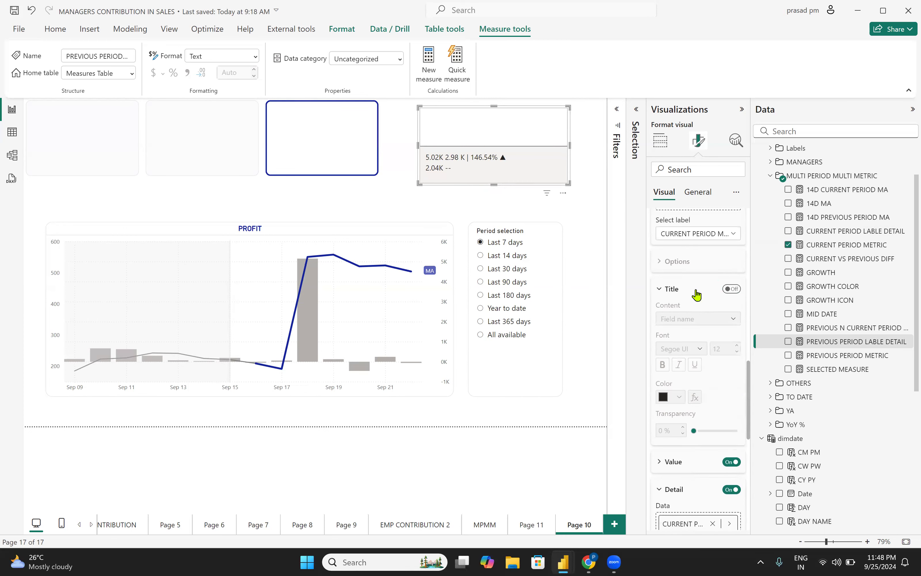
click(681, 234)
click(687, 274)
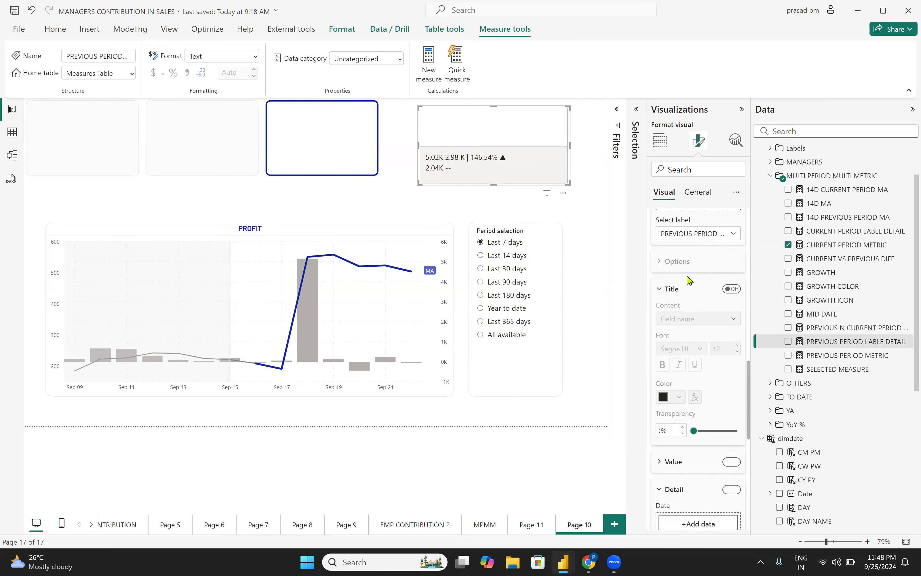
scroll(697, 419, down, 4)
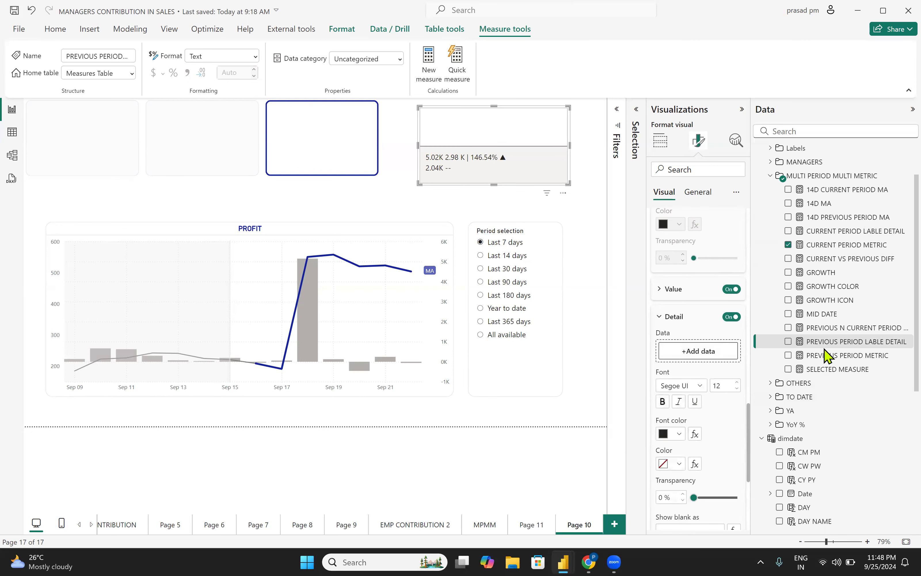
drag(842, 350, 703, 352)
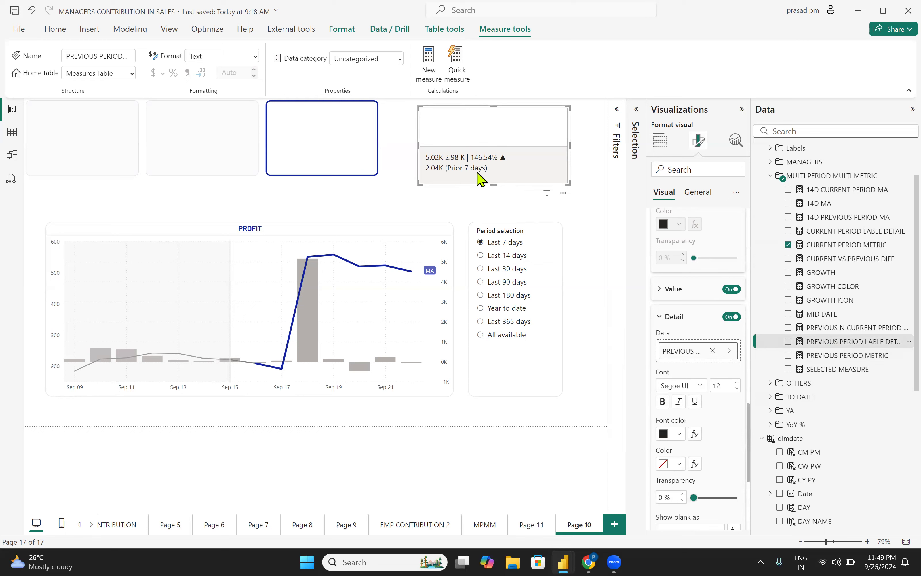
Step: Set the cards' vertical alignment to middle and turn off their background and border for all series
scroll(705, 462, down, 5)
scroll(705, 461, up, 10)
scroll(704, 463, up, 2)
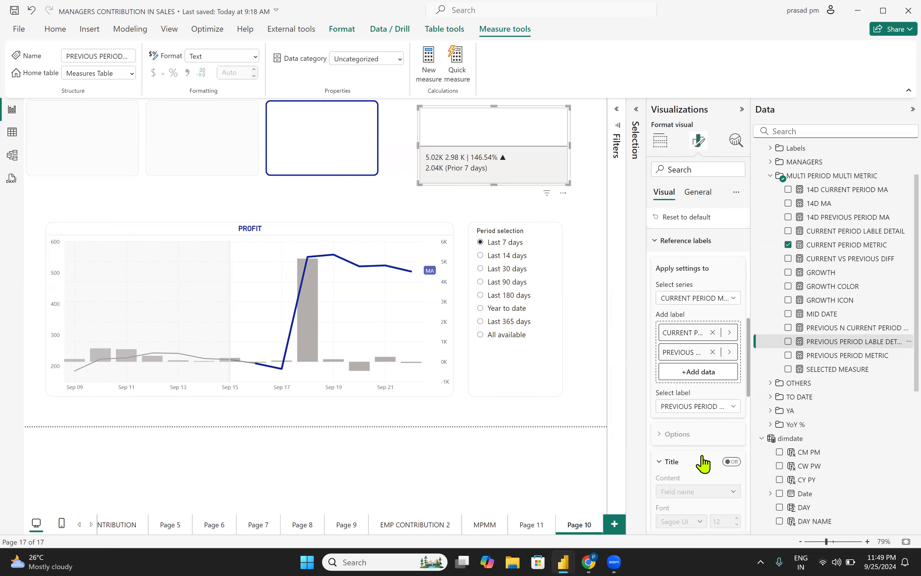
scroll(704, 463, down, 10)
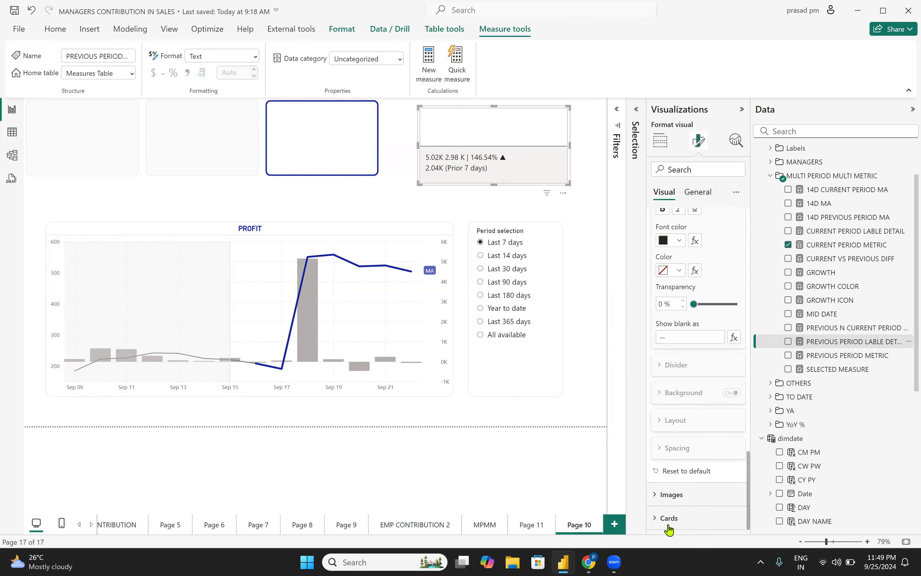
click(654, 523)
scroll(705, 500, down, 10)
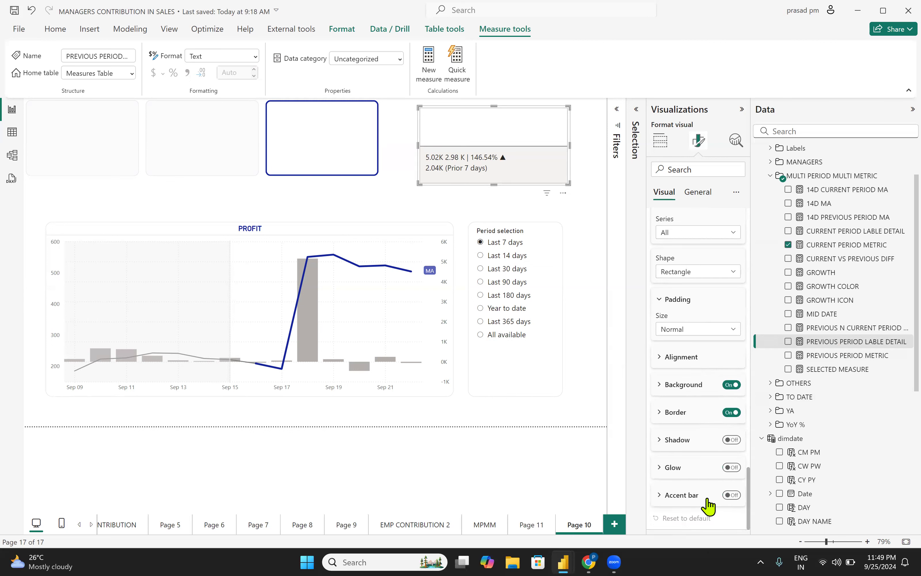
click(662, 358)
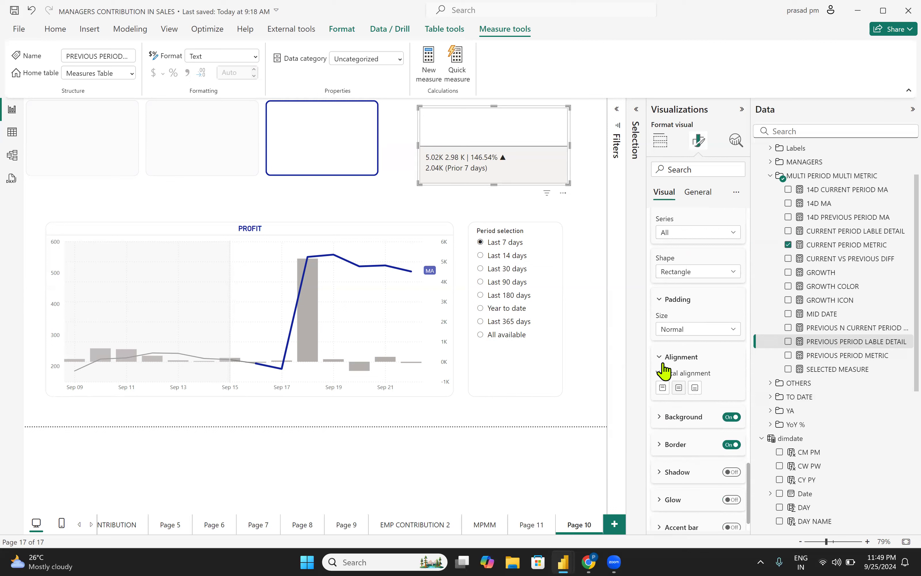
click(679, 388)
scroll(708, 404, down, 1)
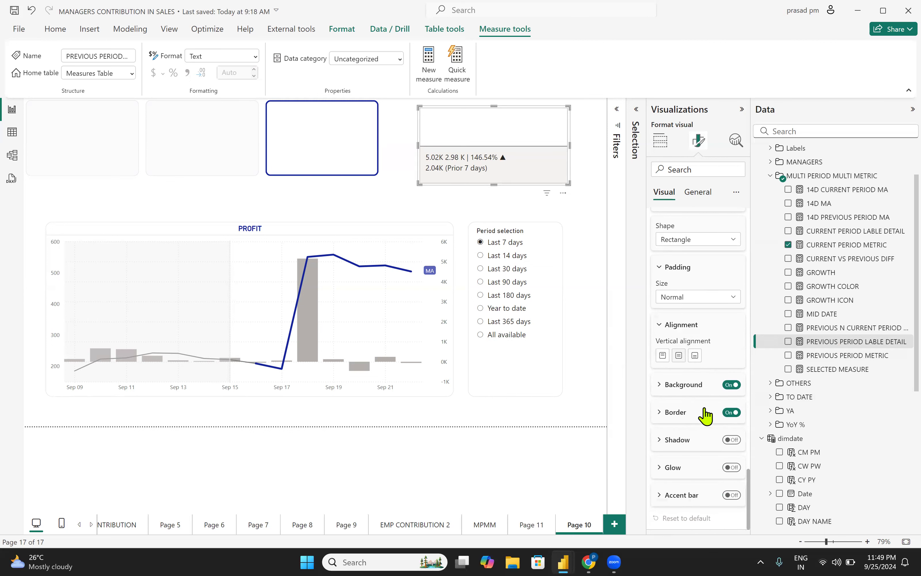
click(731, 385)
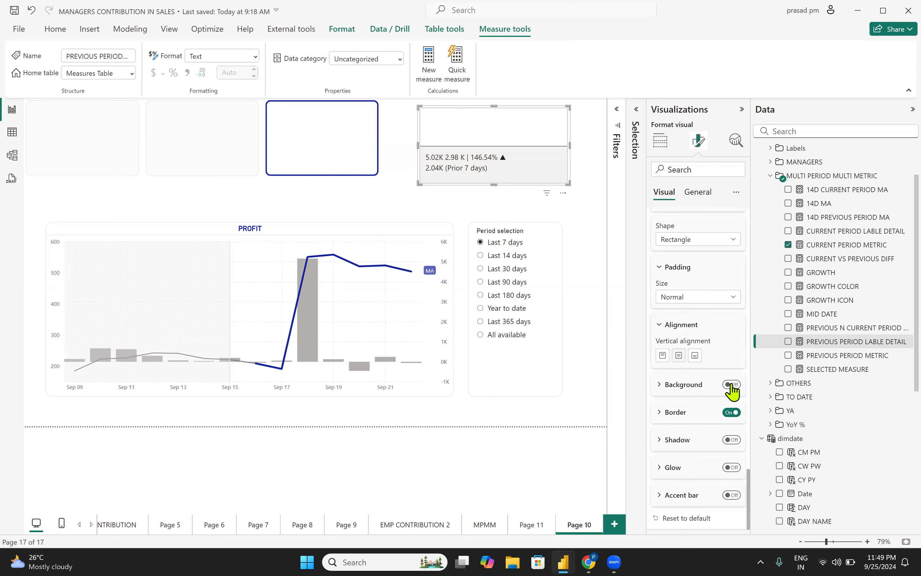
click(732, 412)
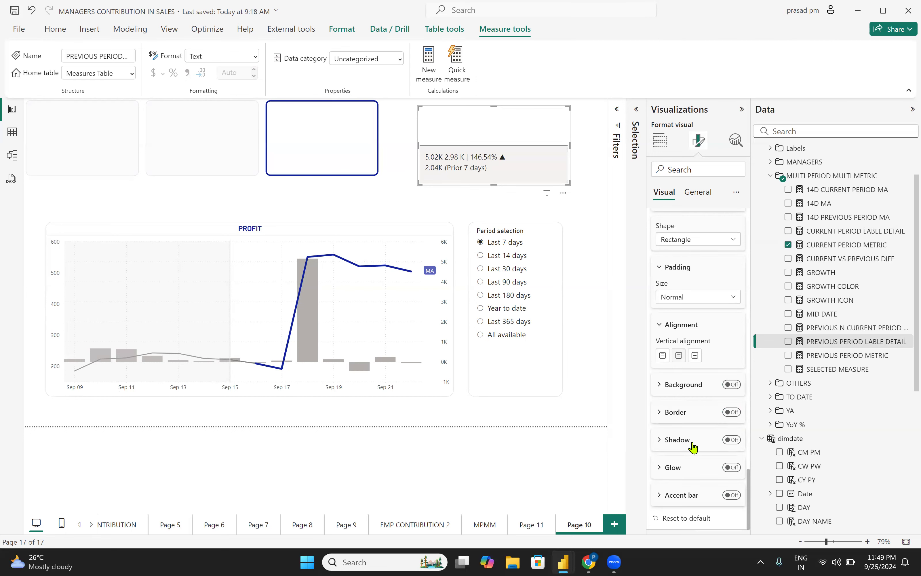
Step: Turn off the background of the reference labels for all series
scroll(692, 394, up, 6)
scroll(695, 394, down, 3)
scroll(693, 392, up, 8)
scroll(693, 392, up, 6)
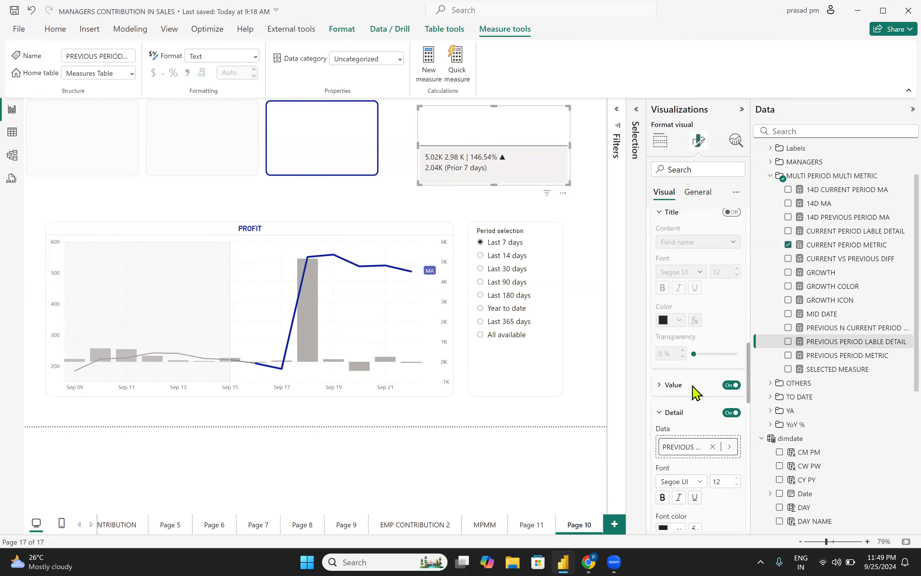
scroll(693, 392, up, 3)
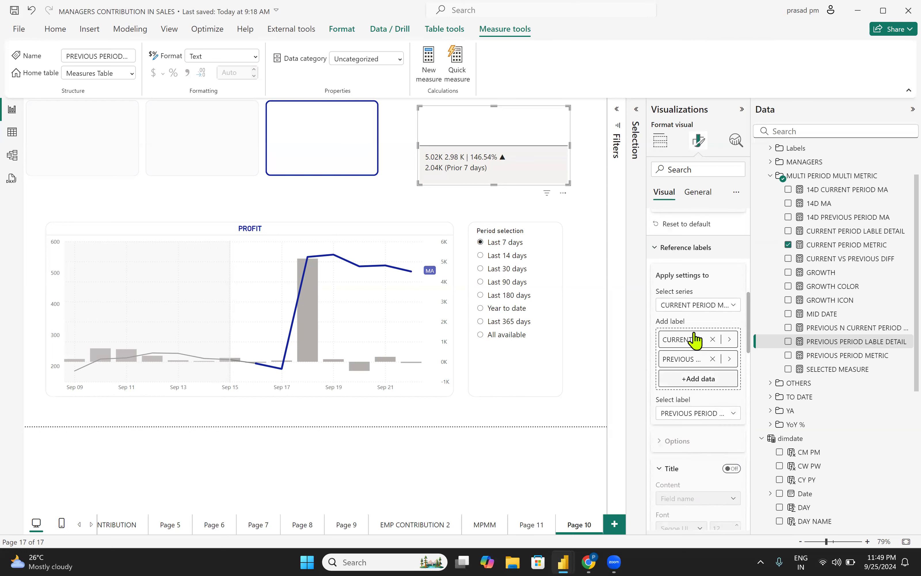
click(687, 306)
click(677, 318)
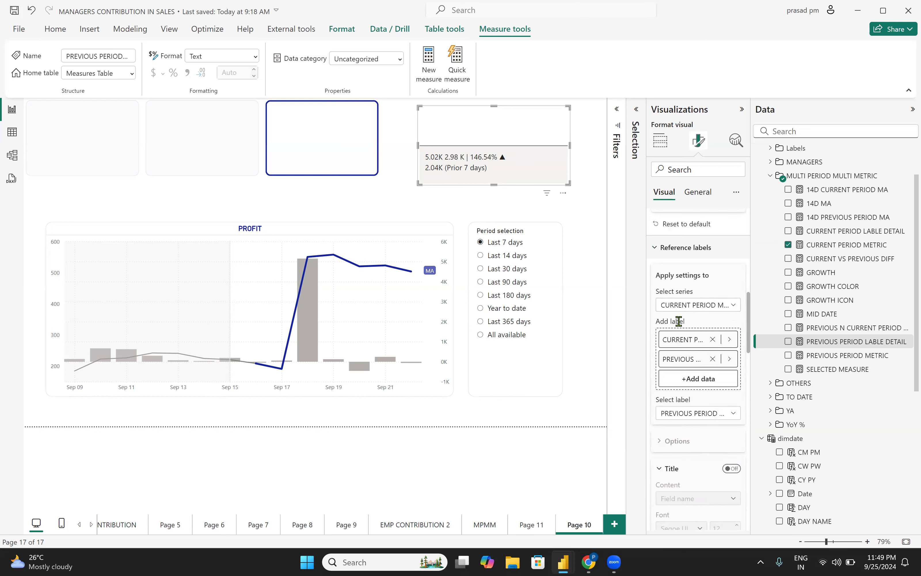
scroll(703, 434, down, 5)
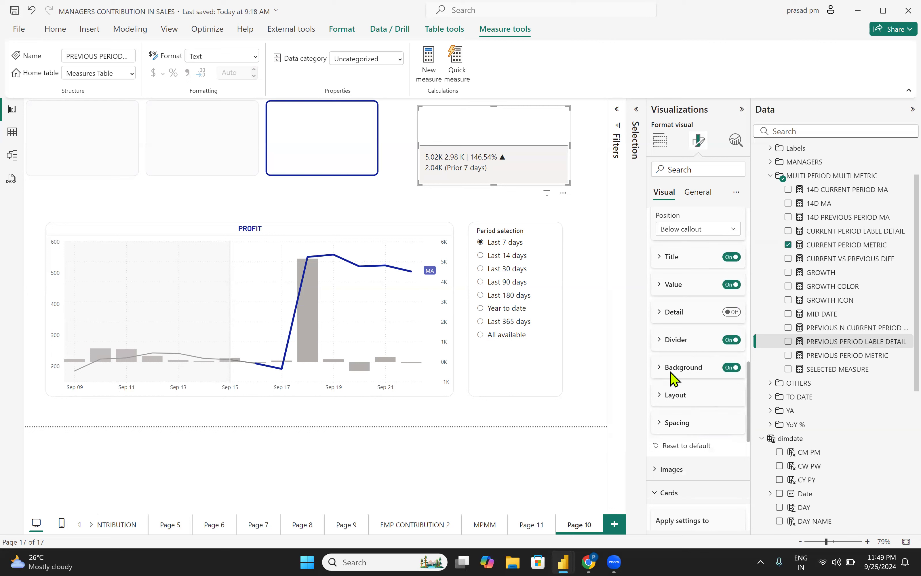
click(731, 367)
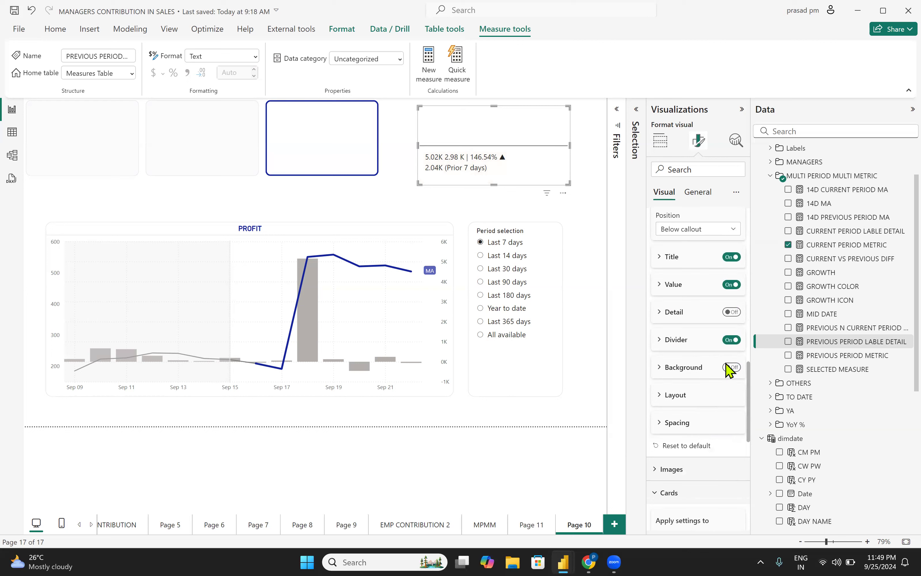
Step: Align the reference labels to the center horizontally and the middle vertically, and show their spacing settings
click(670, 396)
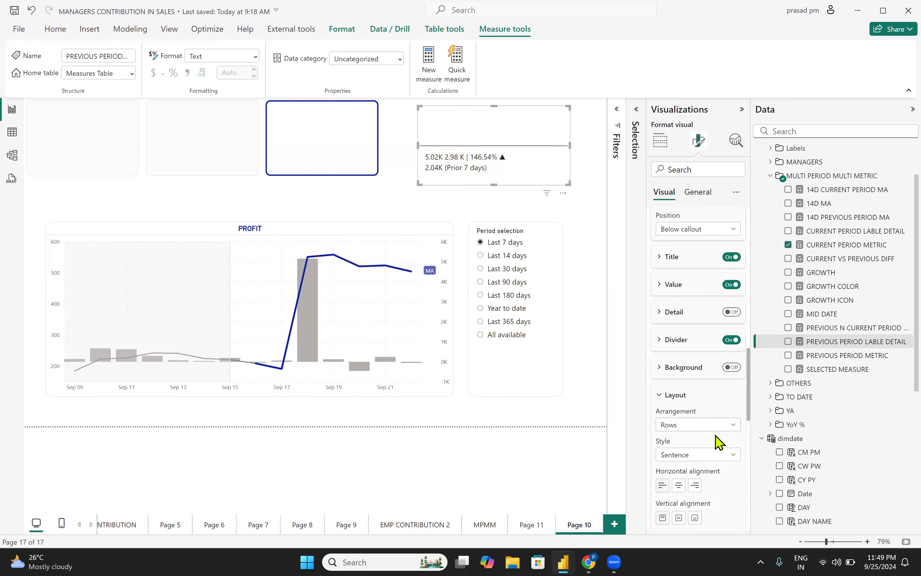
scroll(700, 439, down, 3)
click(679, 428)
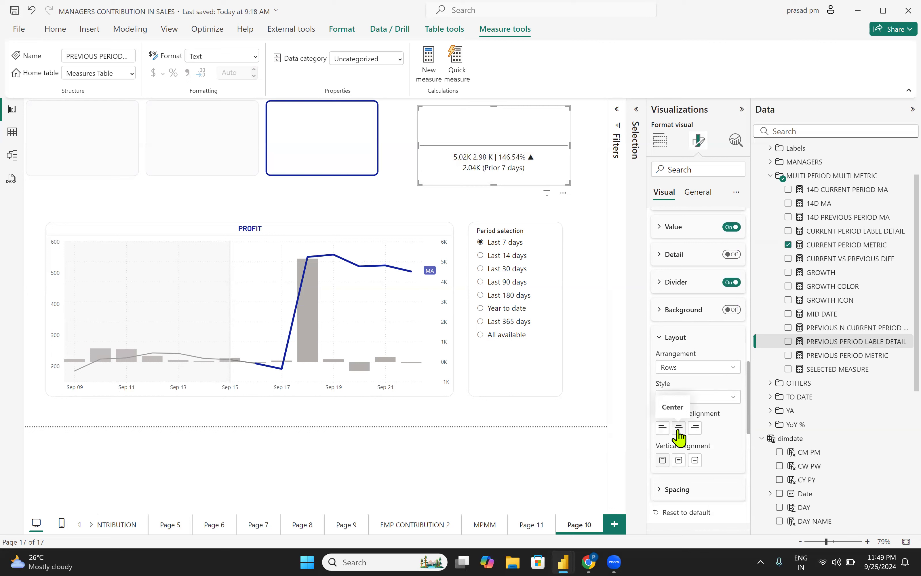
click(678, 461)
click(670, 489)
scroll(716, 485, down, 3)
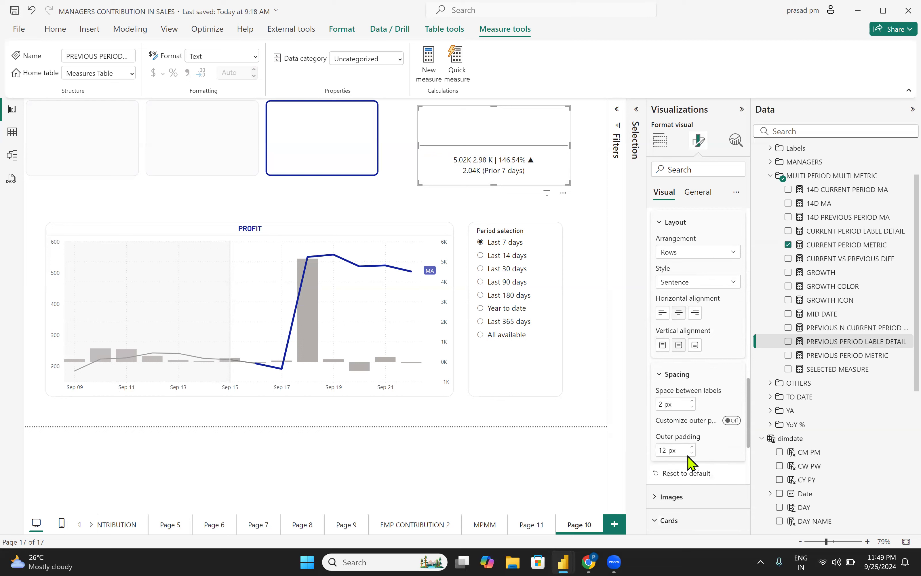
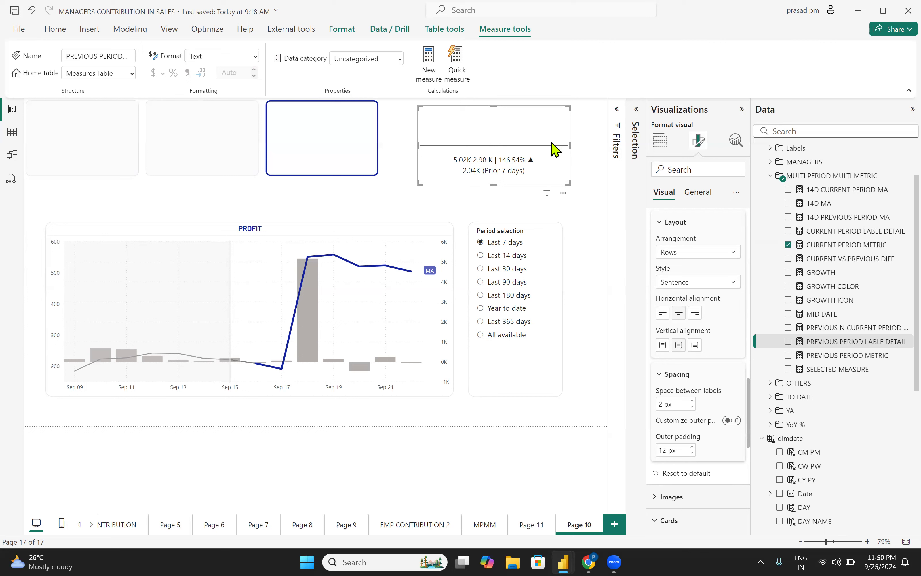
Step: Rename the card's CURRENT PERIOD METRIC data field to SALES
click(698, 193)
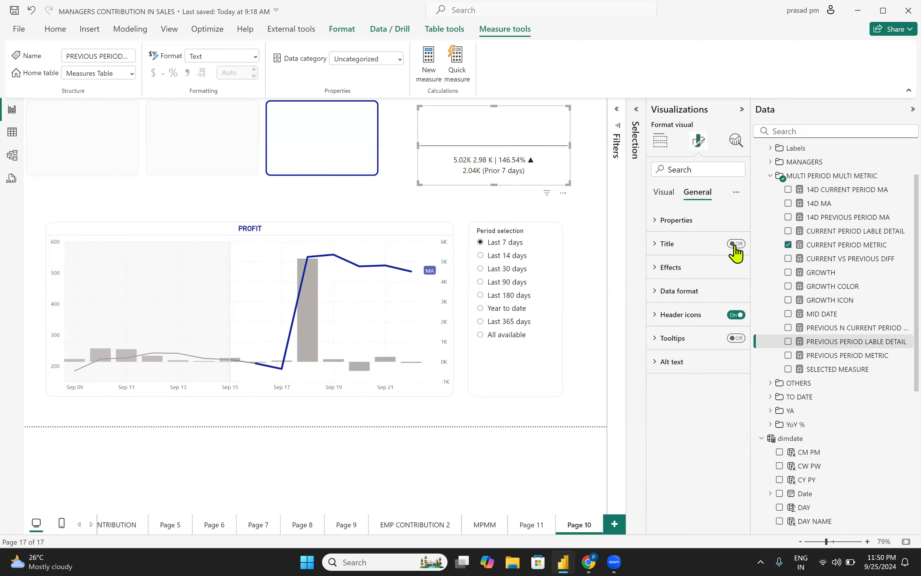
click(663, 192)
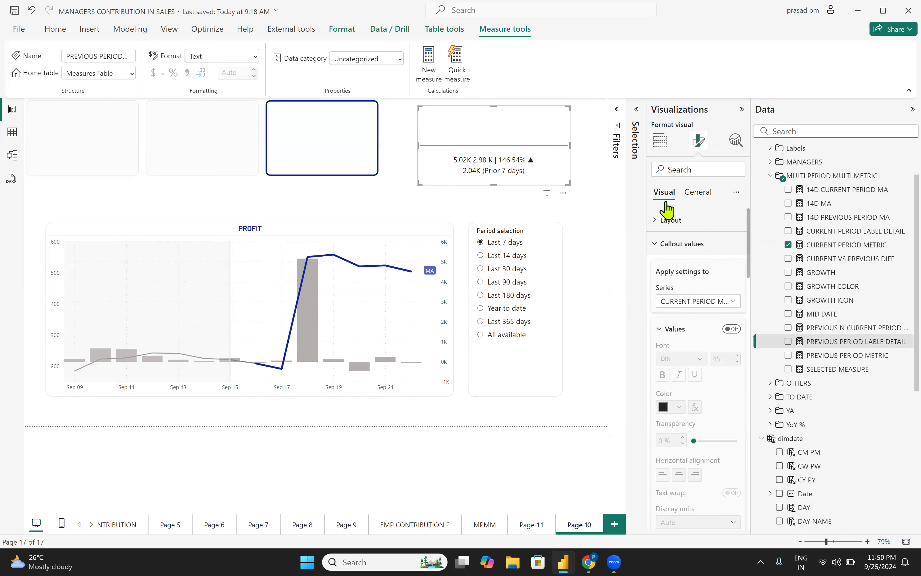
click(659, 149)
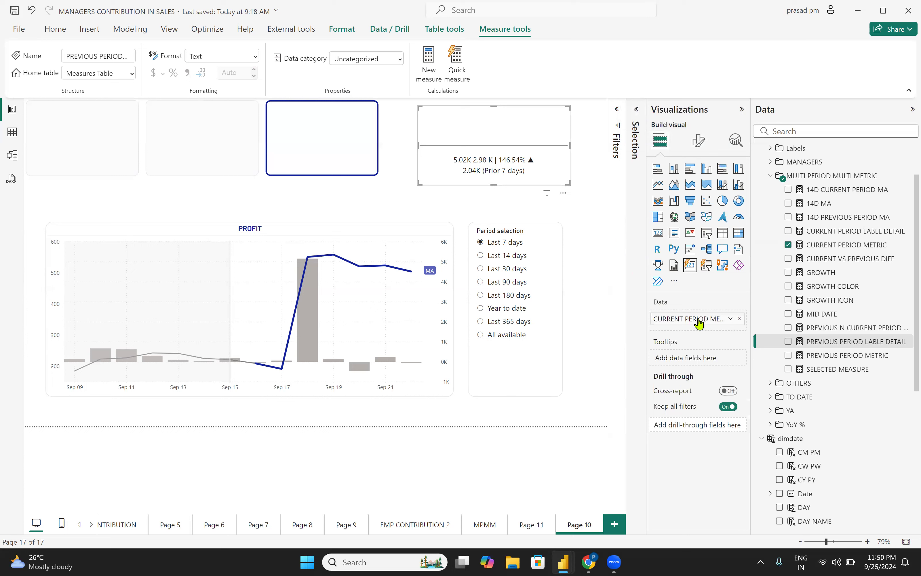
double_click(726, 317)
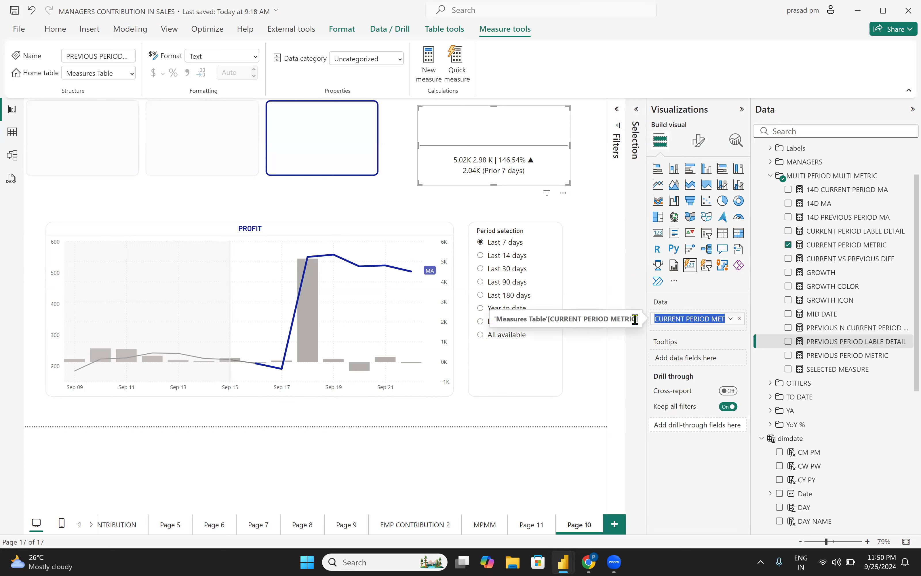
text(sales)
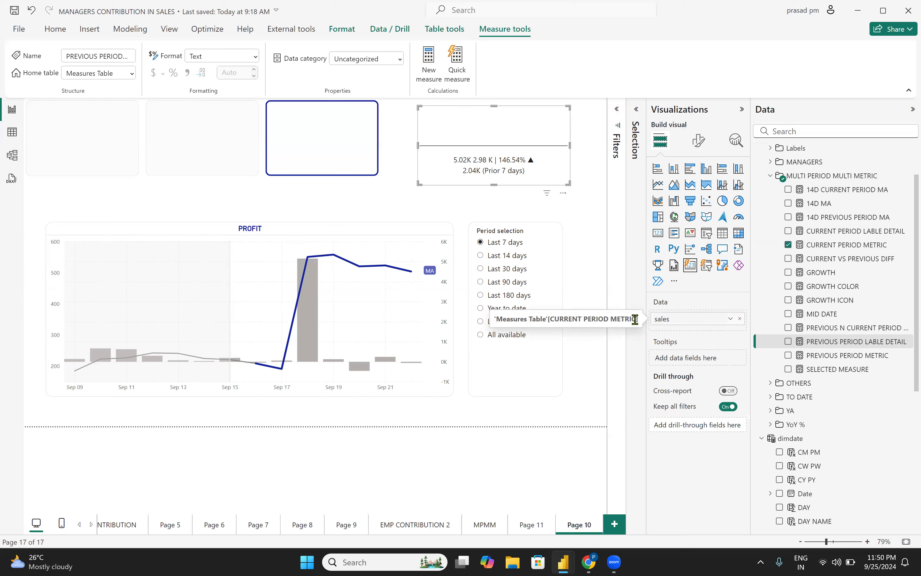
key(BackSpace)
key(BackSpace)
text(Sale)
text(le)
text(LE)
click(703, 342)
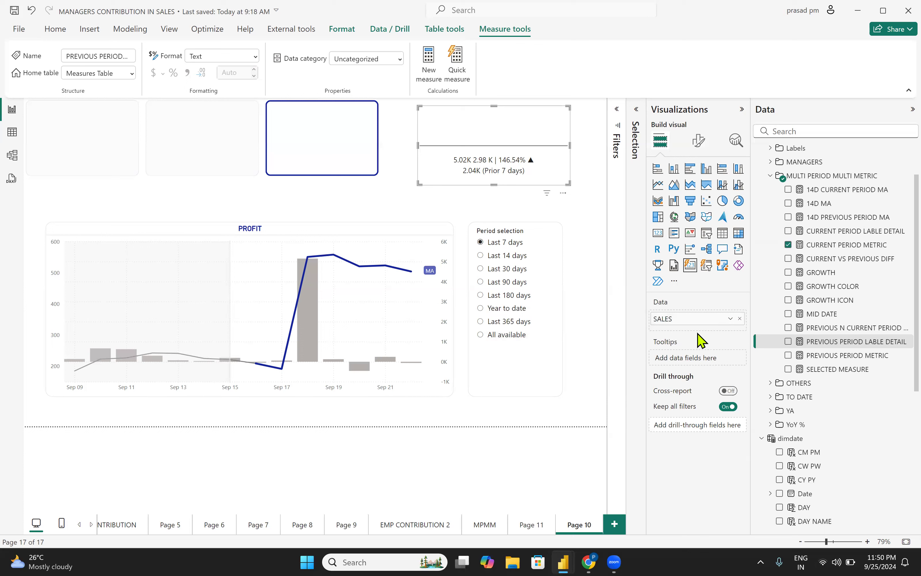
Step: Turn on the card's callout label for all series, set its font size to 14, and show the callout layout settings
click(699, 142)
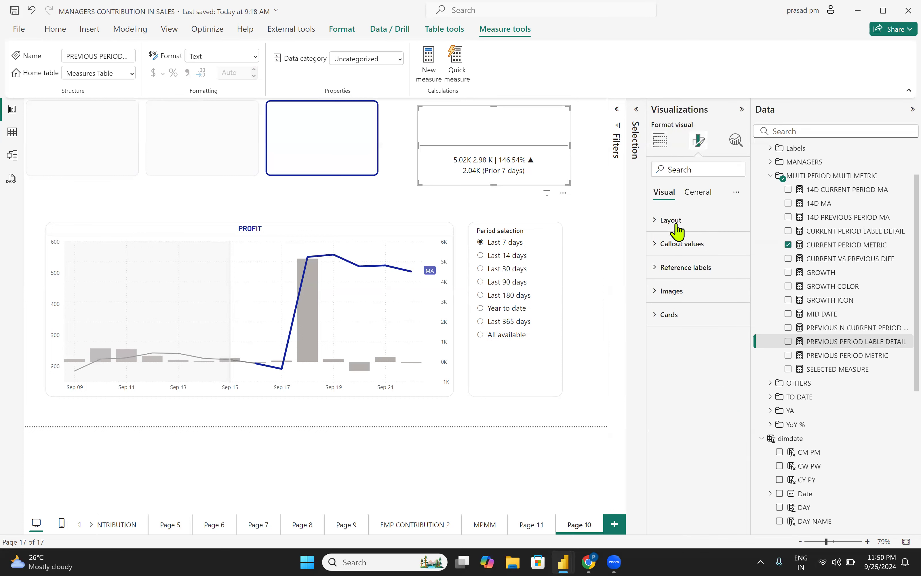
click(656, 244)
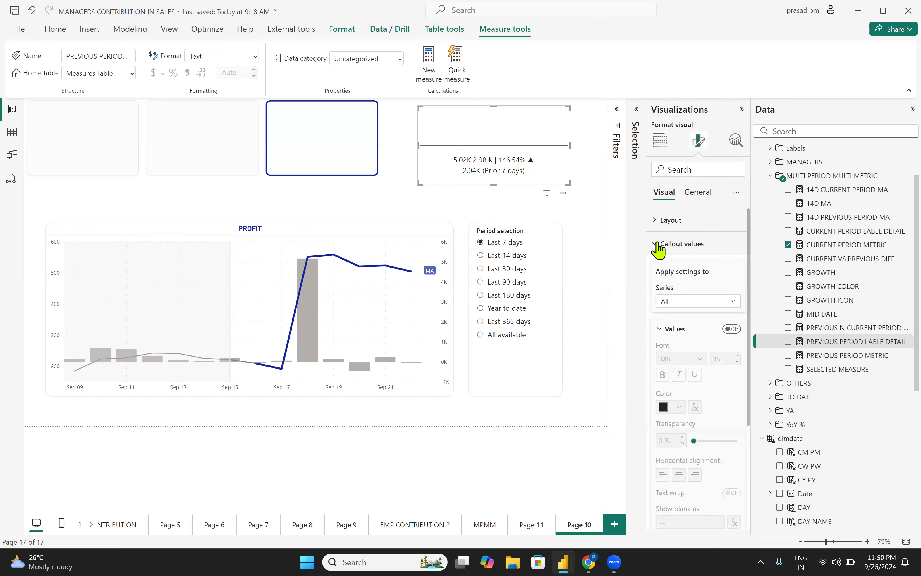
scroll(703, 349, down, 4)
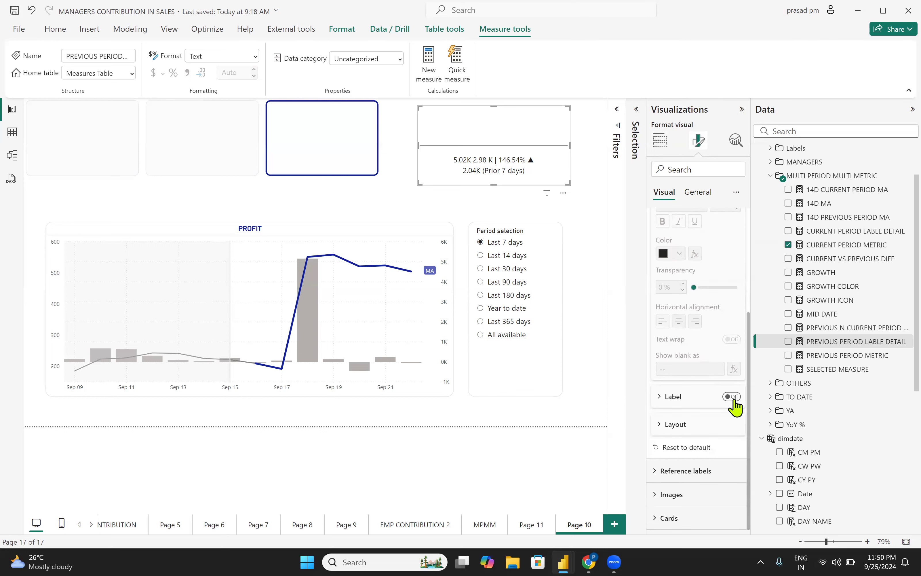
click(732, 397)
click(660, 399)
scroll(709, 401, down, 3)
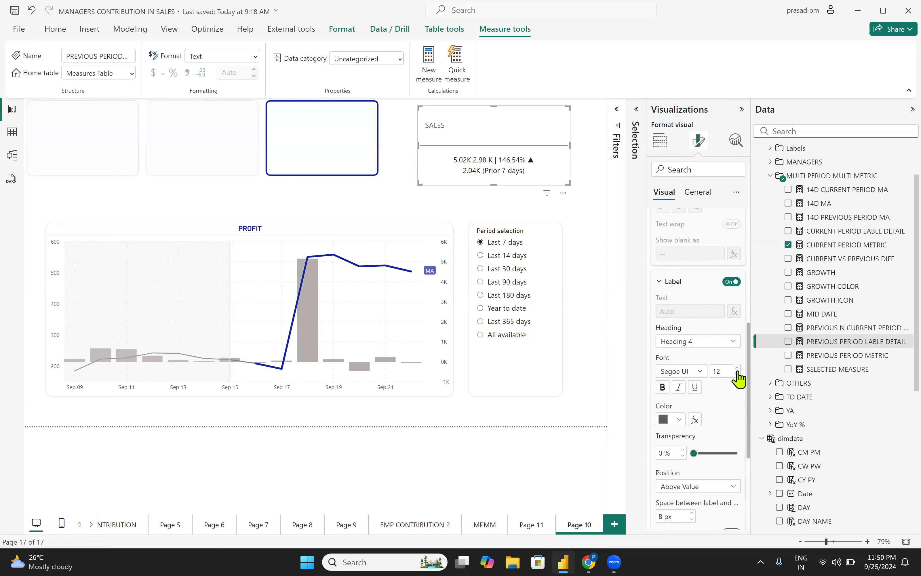
click(737, 369)
scroll(713, 451, down, 3)
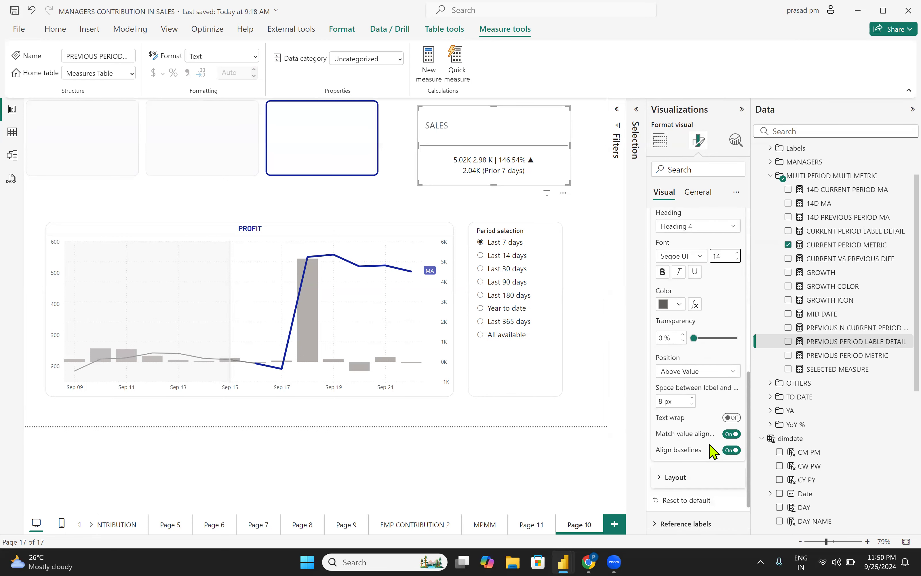
click(666, 477)
scroll(693, 457, down, 3)
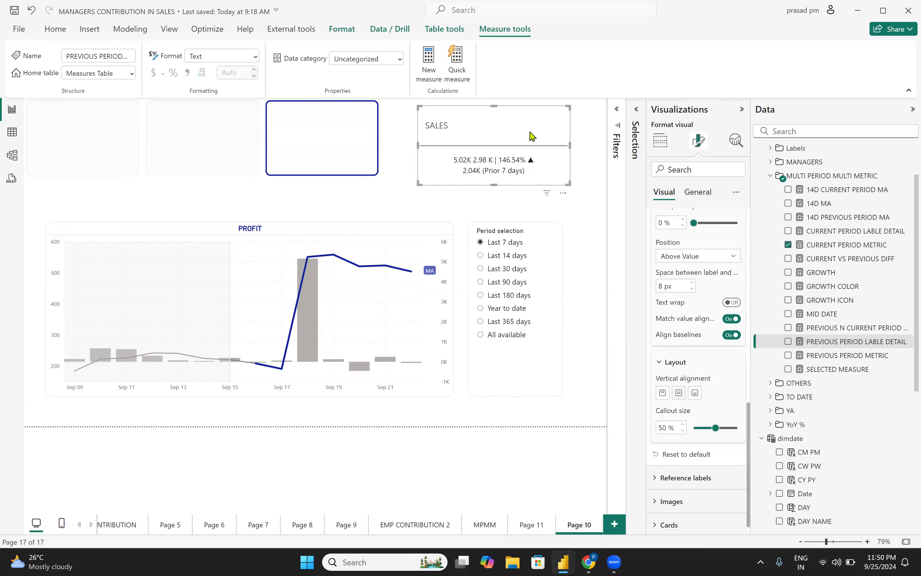
Step: Turn on the callout values for all series and reduce their font size to 34
scroll(723, 277, up, 10)
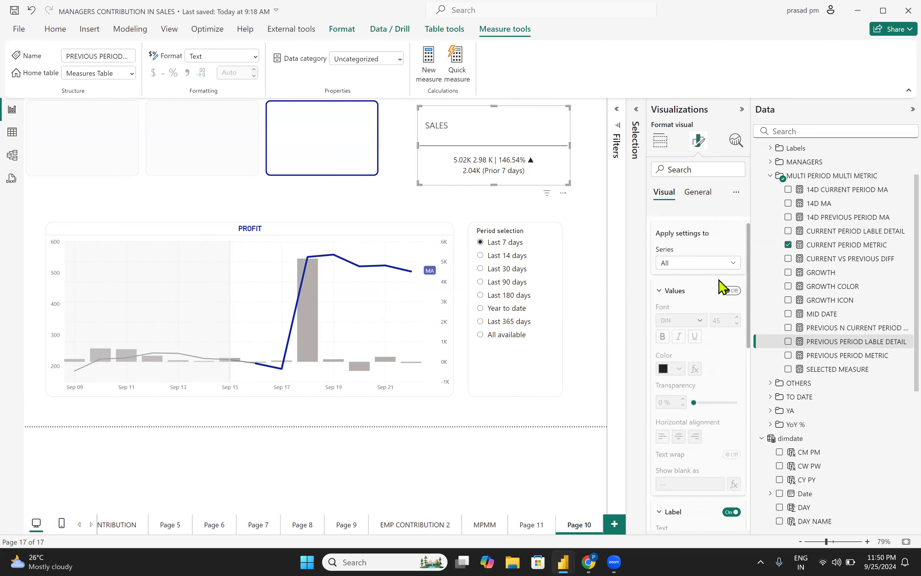
click(731, 291)
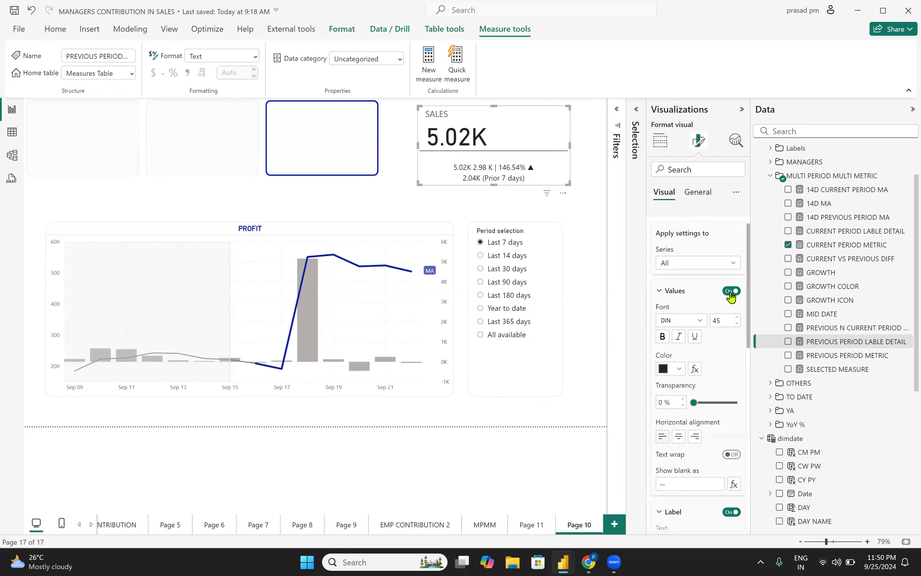
click(737, 323)
click(736, 323)
click(736, 323)
click(737, 323)
click(736, 324)
click(737, 324)
click(737, 323)
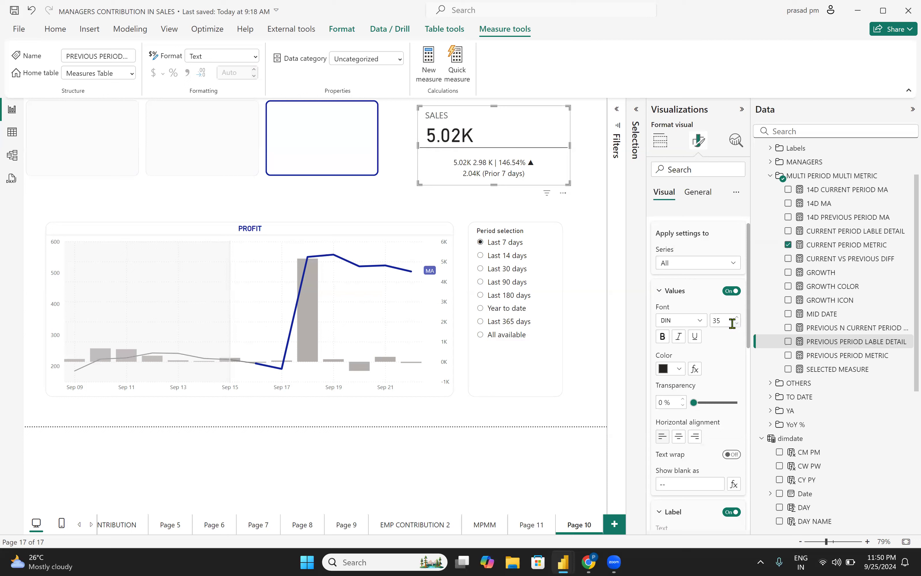
Step: Make the callout values 100% transparent at font size 8 and center them horizontally
drag(694, 402, 750, 410)
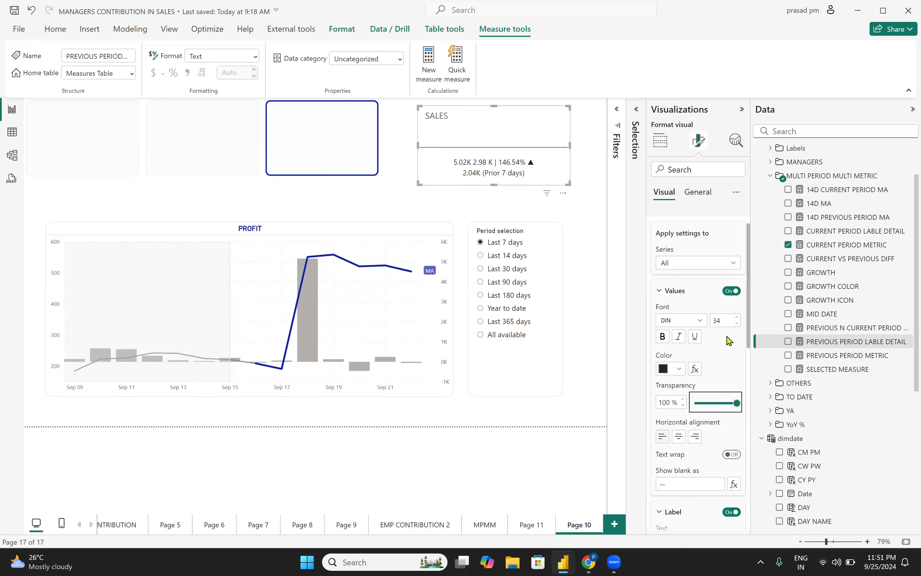
double_click(722, 318)
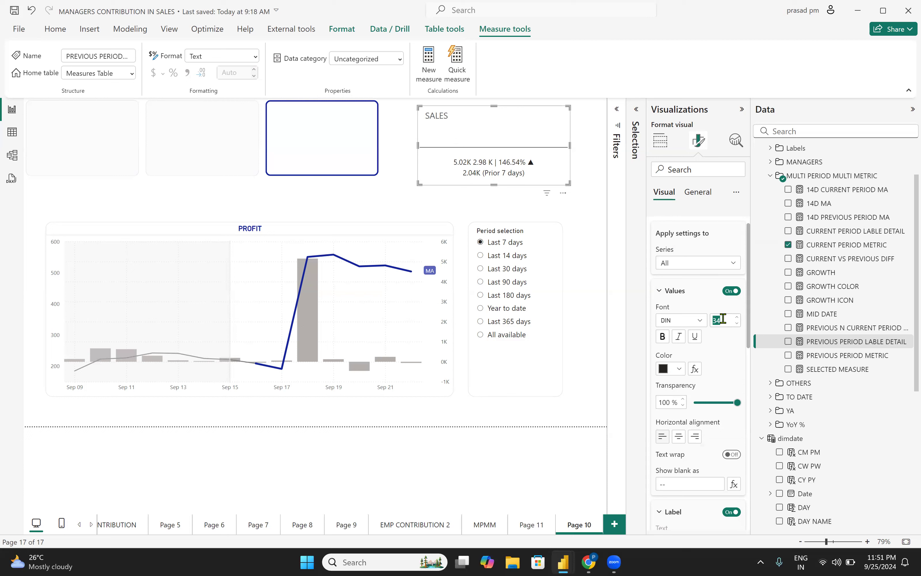
text(8)
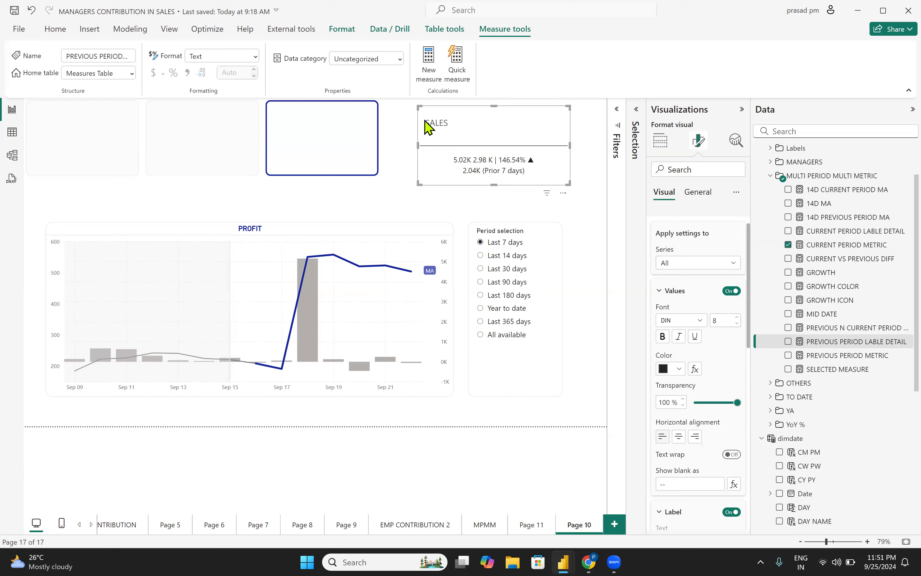
click(680, 437)
scroll(659, 335, up, 1)
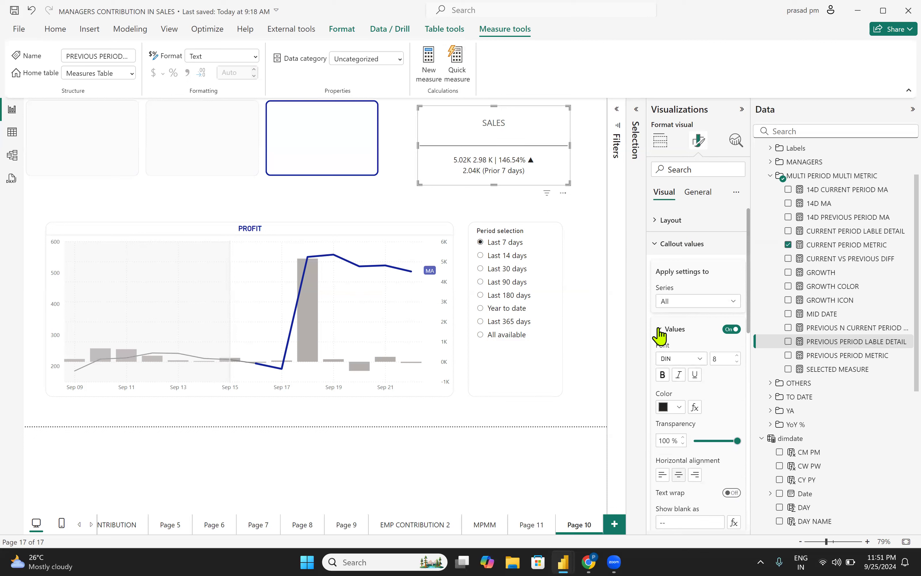
Step: Format the SALES callout label with font size 16, dark blue color and bold text
scroll(705, 377, down, 6)
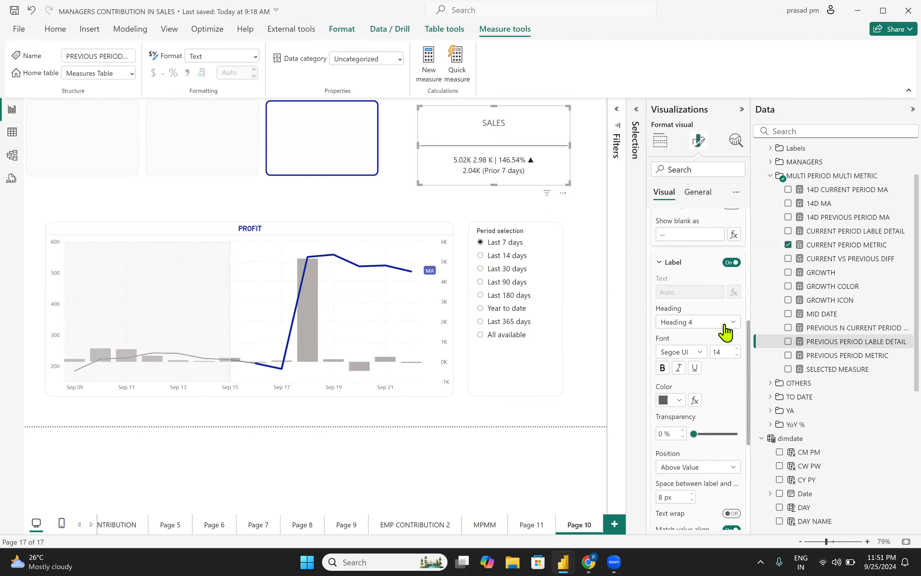
click(737, 348)
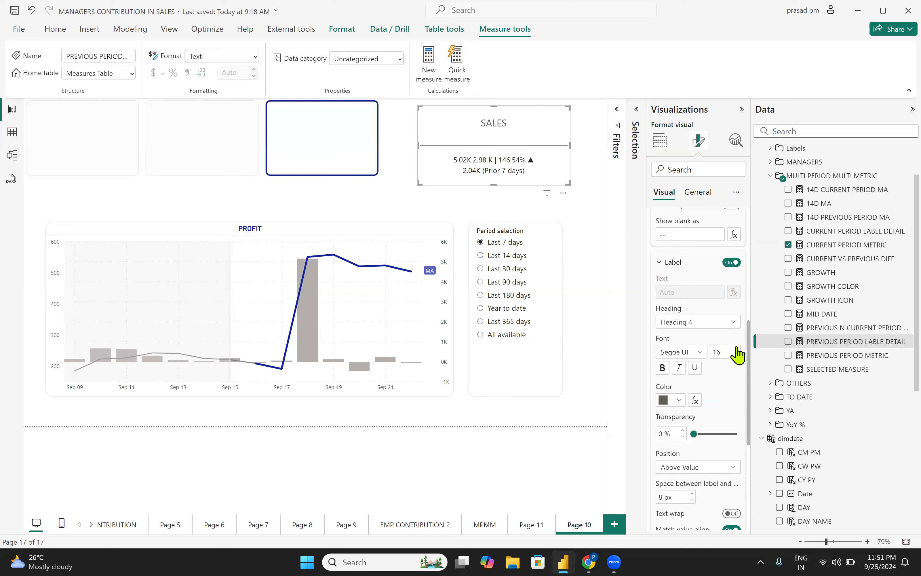
click(664, 401)
click(690, 355)
click(661, 367)
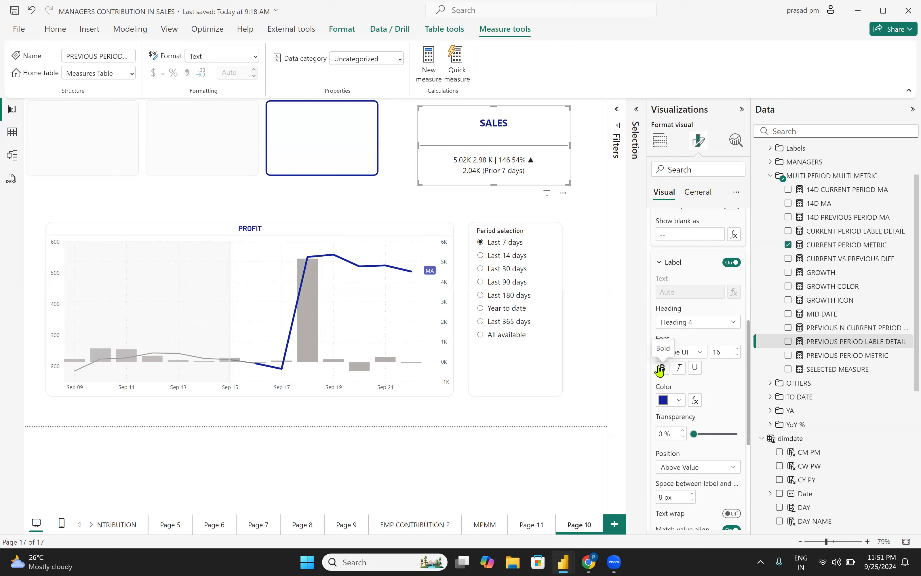
scroll(681, 285, up, 2)
click(670, 320)
scroll(671, 297, up, 5)
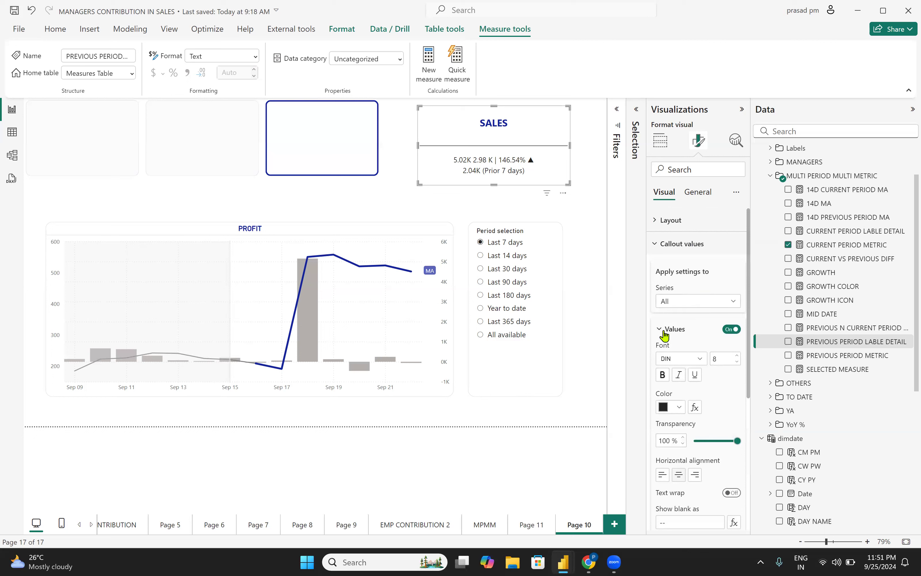
click(662, 330)
Step: Turn on the card image for the SALES series only
scroll(708, 371, down, 1)
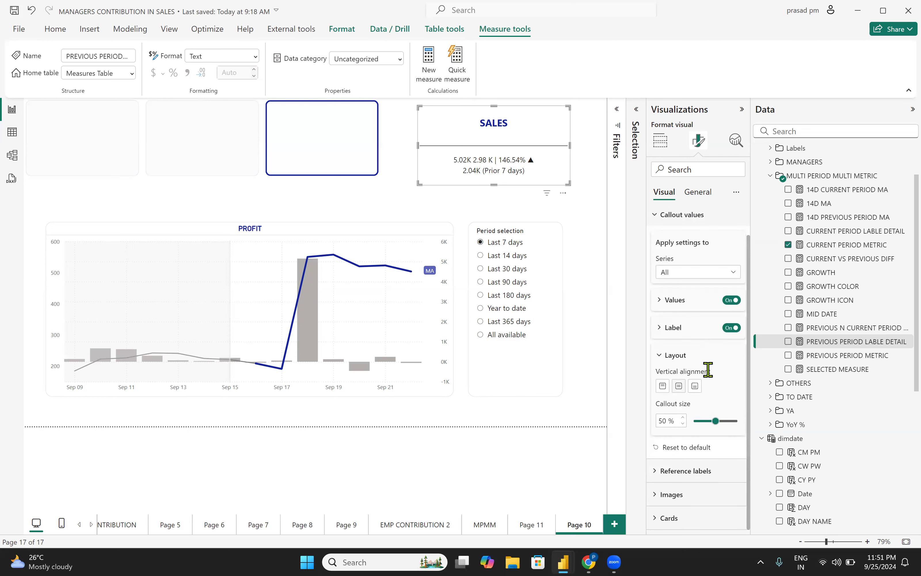
click(656, 494)
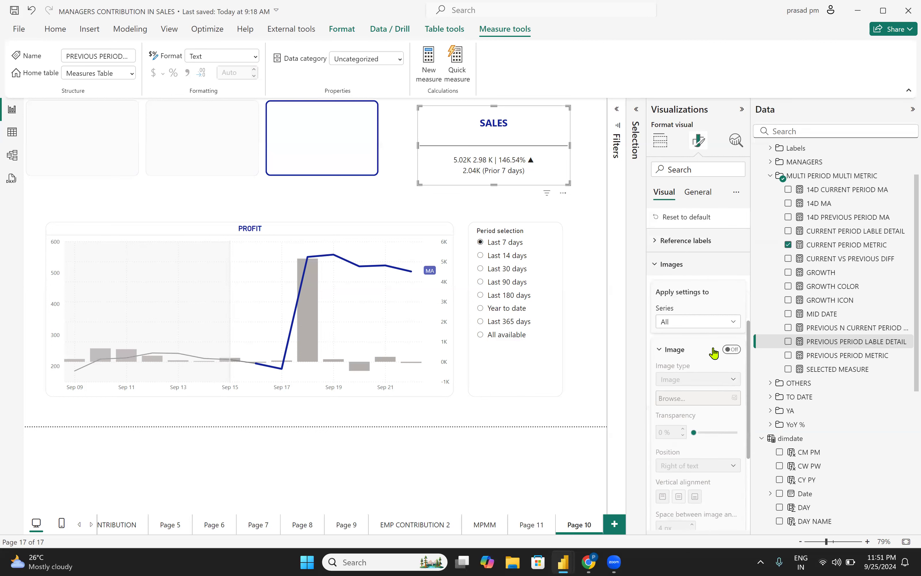
click(692, 322)
click(682, 350)
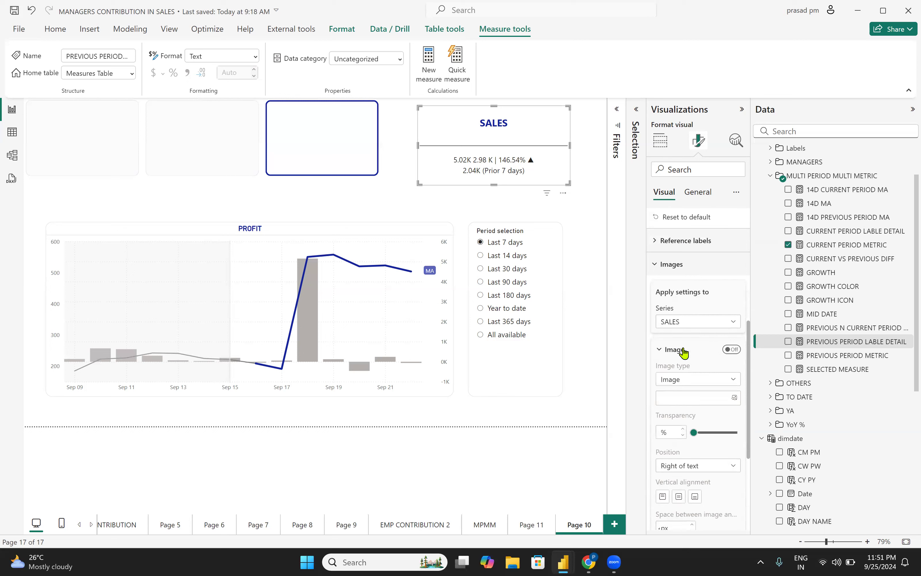
click(729, 351)
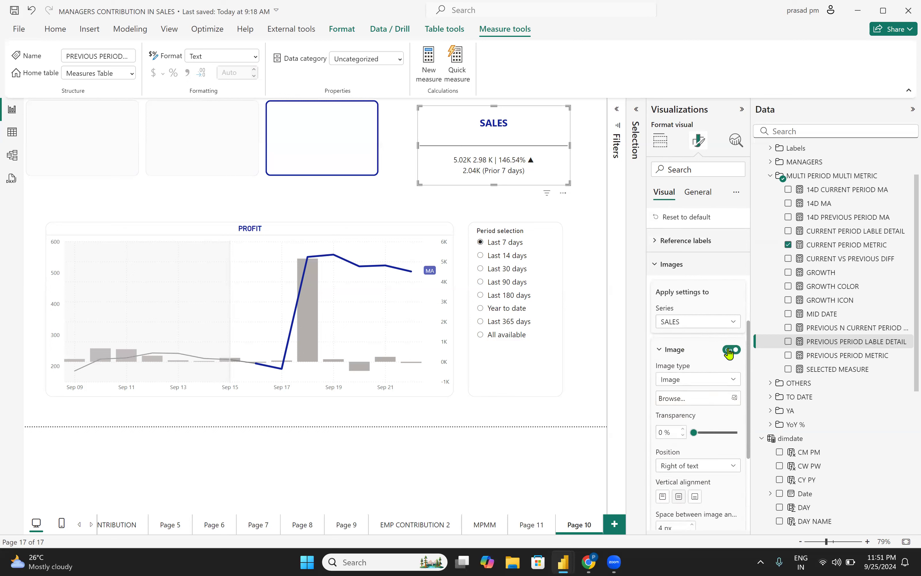
Step: Load the blue "sales 1" picture from the icons folder as the SALES card image
click(735, 398)
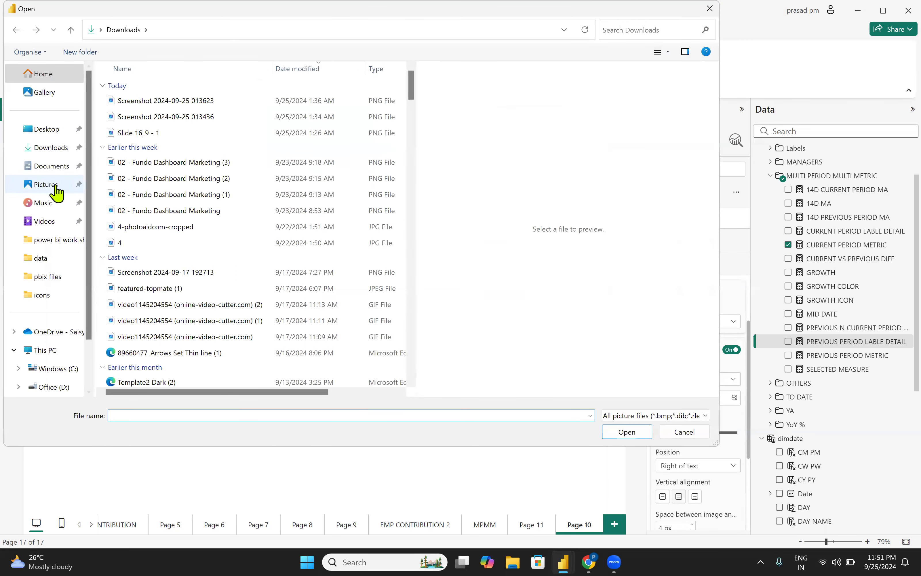
click(51, 294)
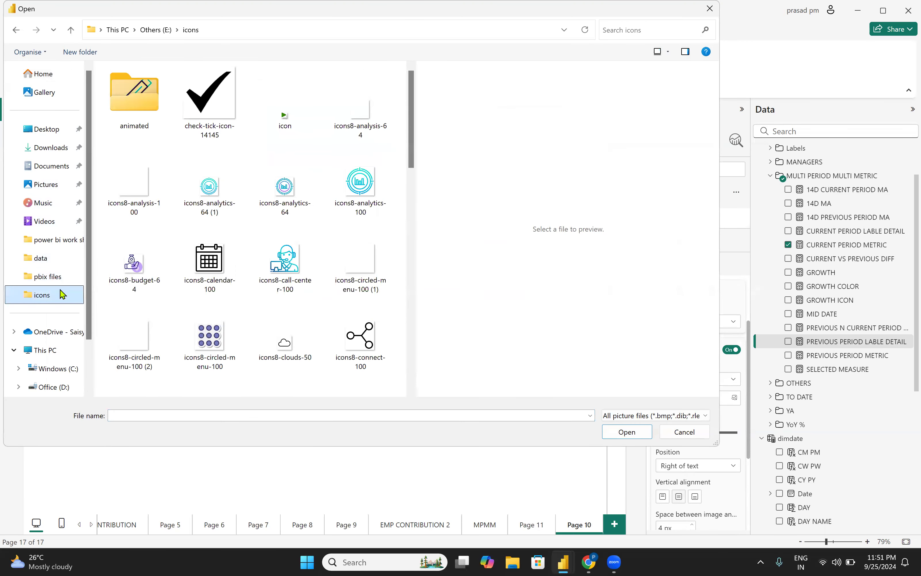
scroll(265, 212, down, 10)
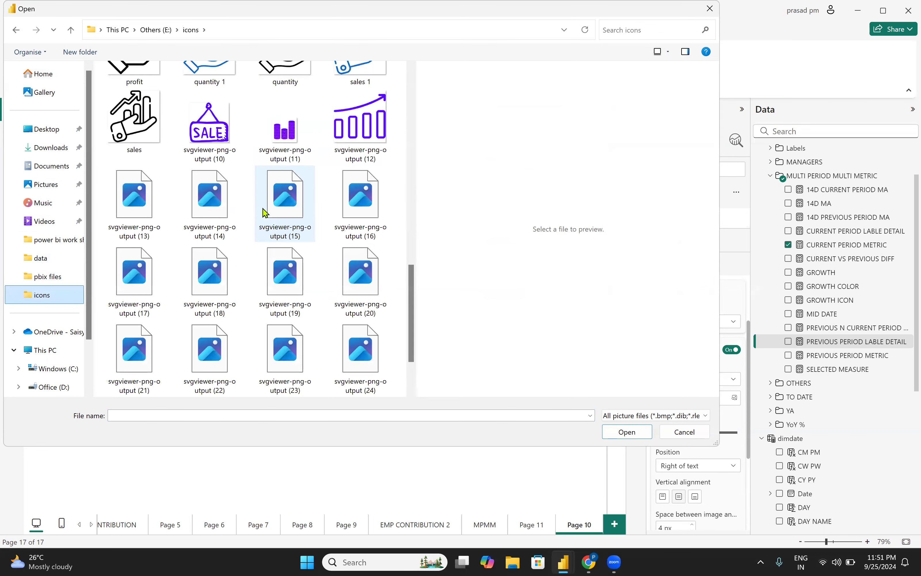
scroll(266, 212, down, 1)
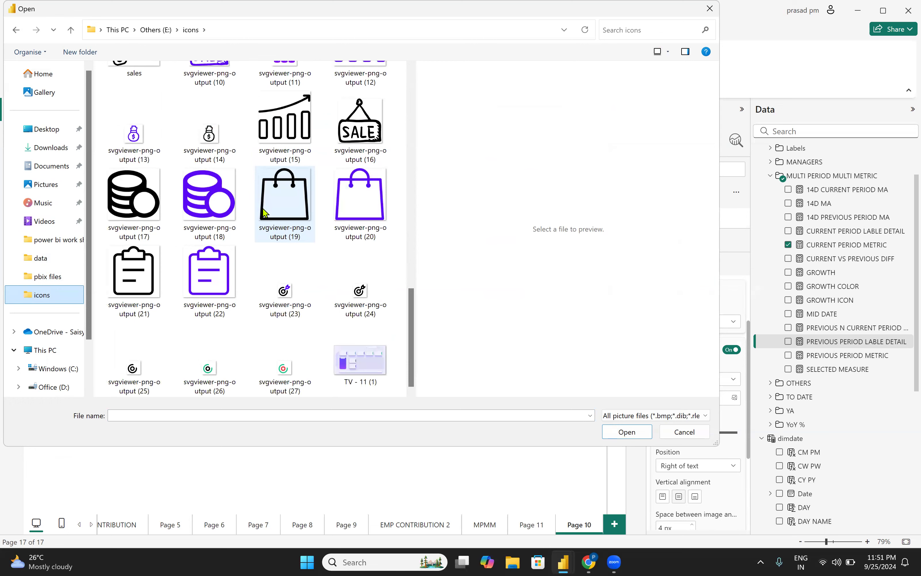
scroll(265, 212, up, 3)
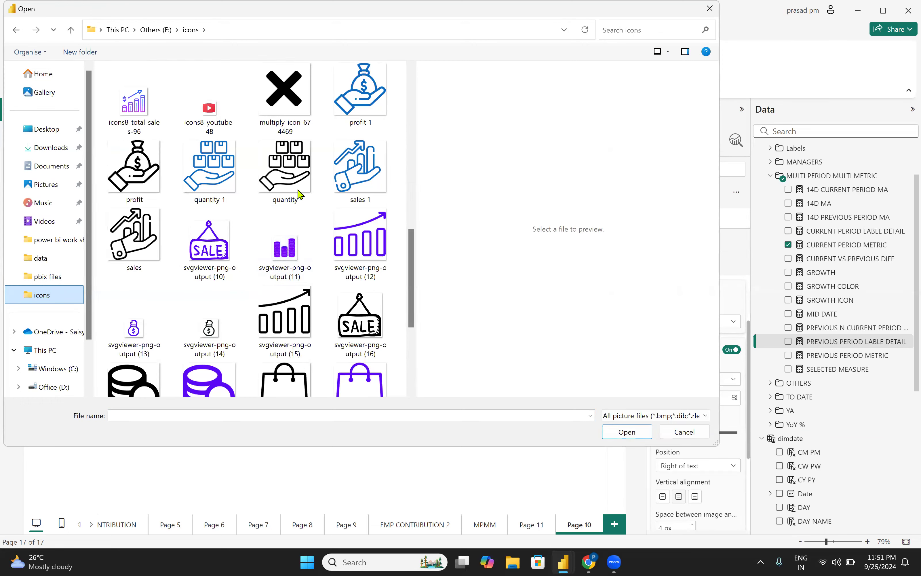
scroll(301, 195, up, 3)
scroll(411, 306, down, 5)
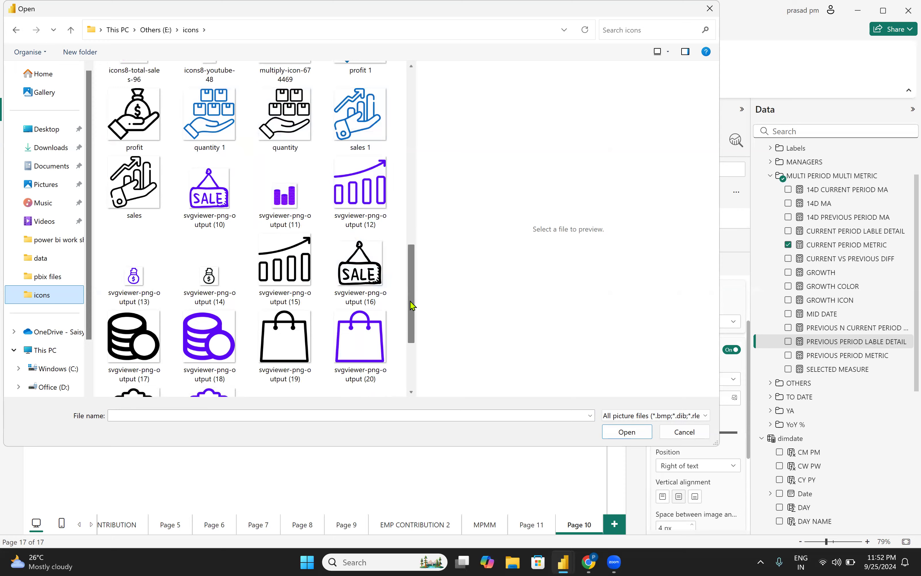
drag(411, 306, 399, 267)
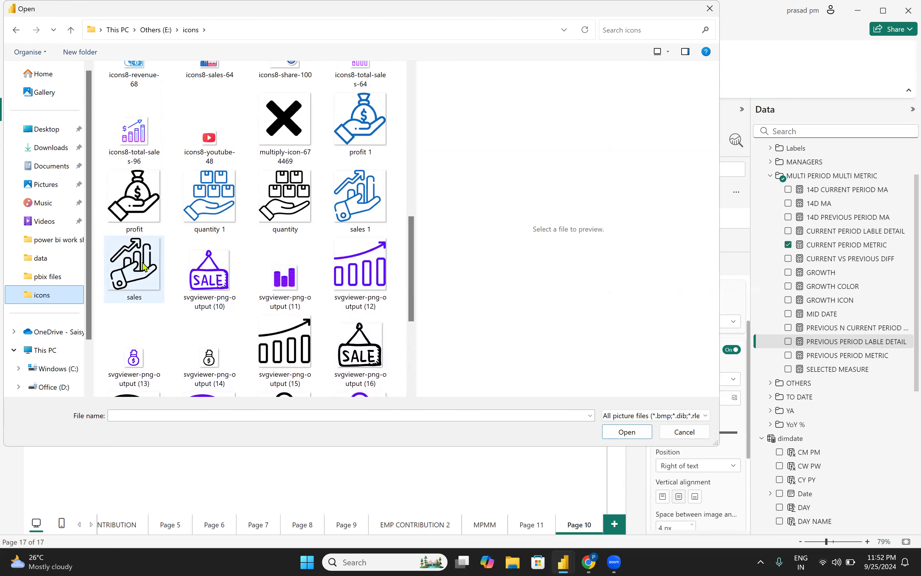
double_click(360, 196)
Step: Set the SALES card image size to 25 px and place the image left of the text
click(679, 457)
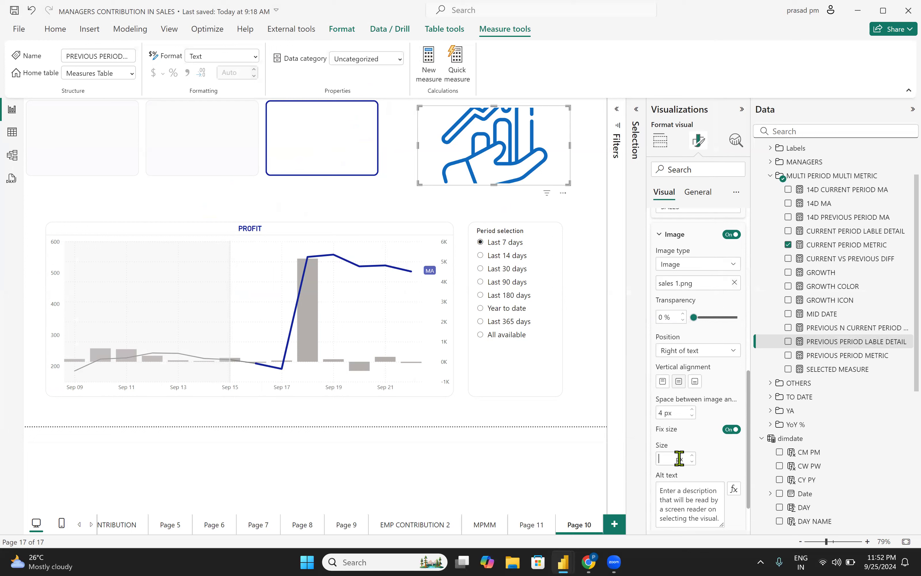
text(25)
click(685, 354)
click(671, 367)
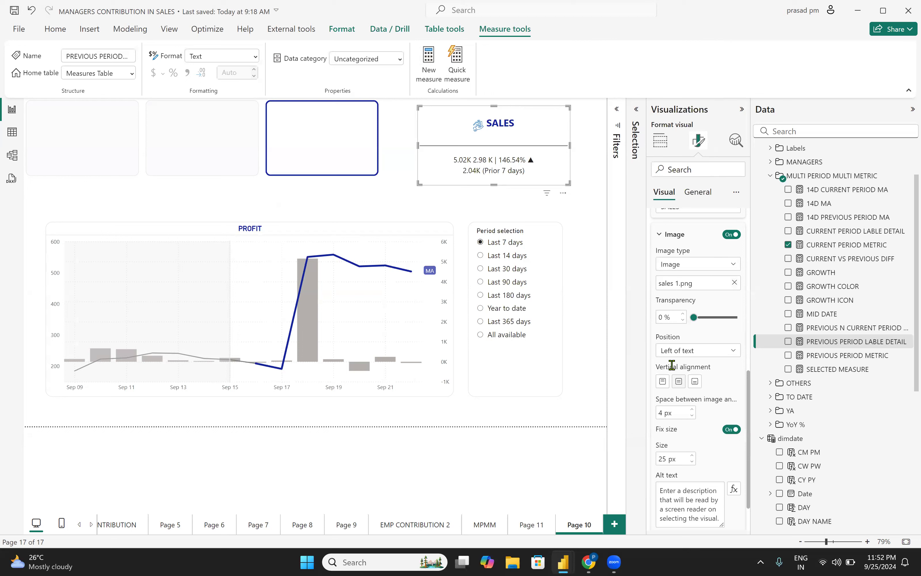
scroll(704, 453, down, 2)
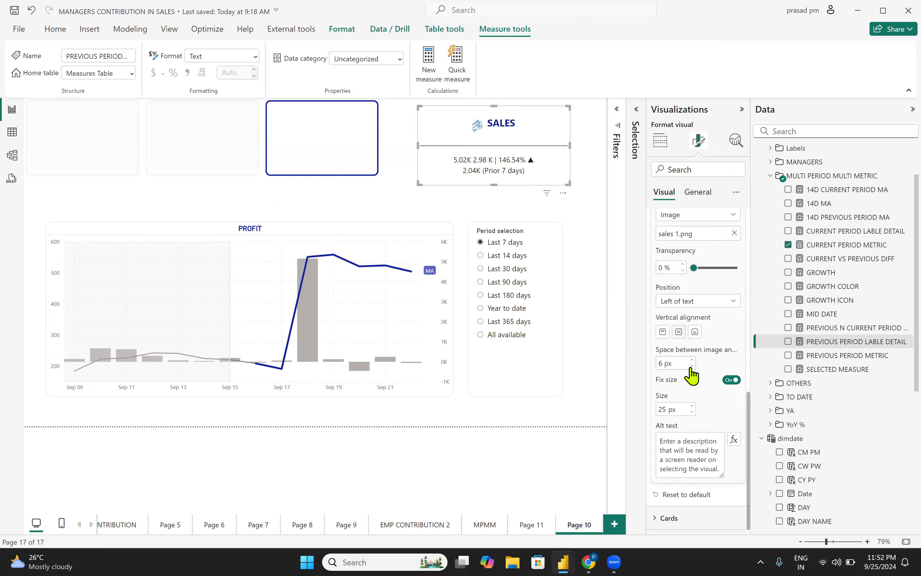
Step: Examine the card's callout, image and padding settings, including the available padding sizes
scroll(716, 391, up, 6)
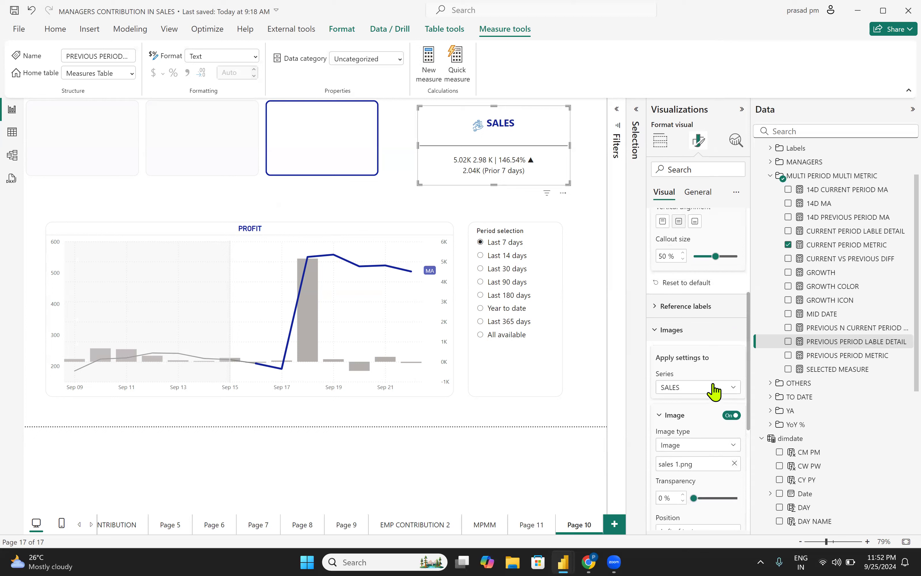
scroll(690, 324, up, 5)
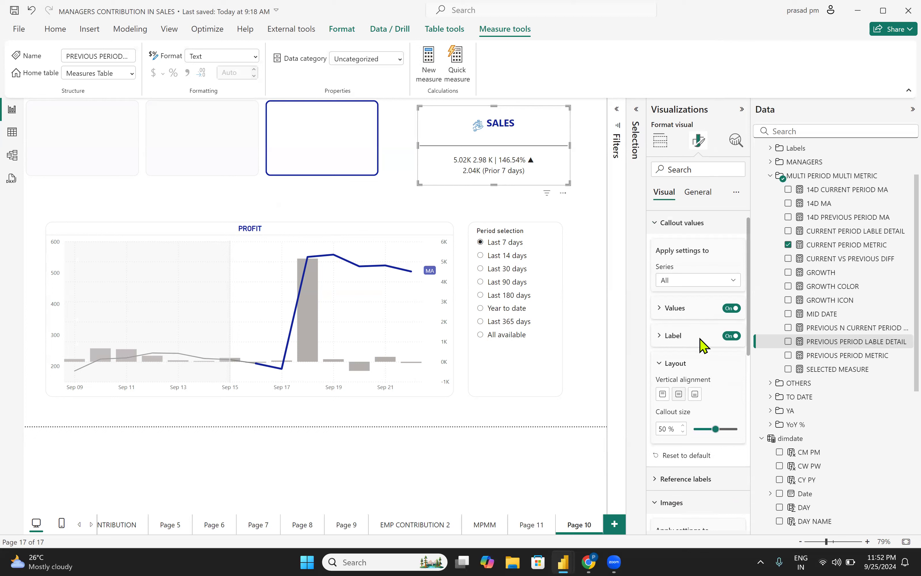
scroll(707, 356, up, 1)
scroll(712, 384, down, 10)
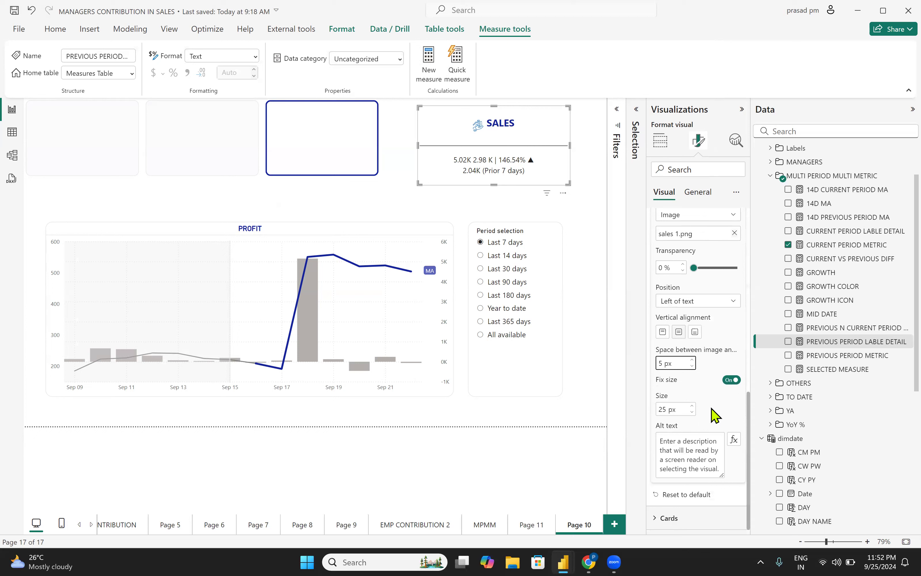
click(669, 518)
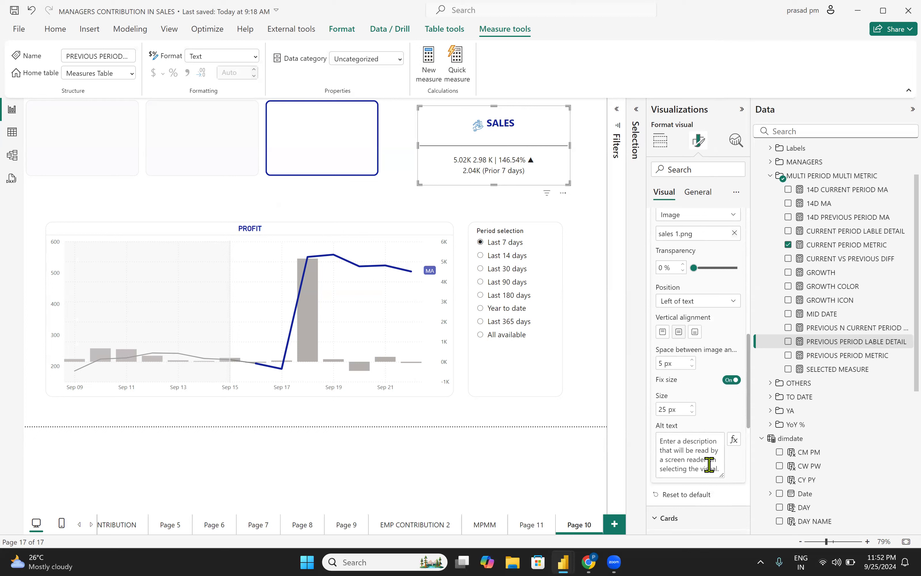
scroll(710, 472, down, 5)
scroll(710, 472, down, 3)
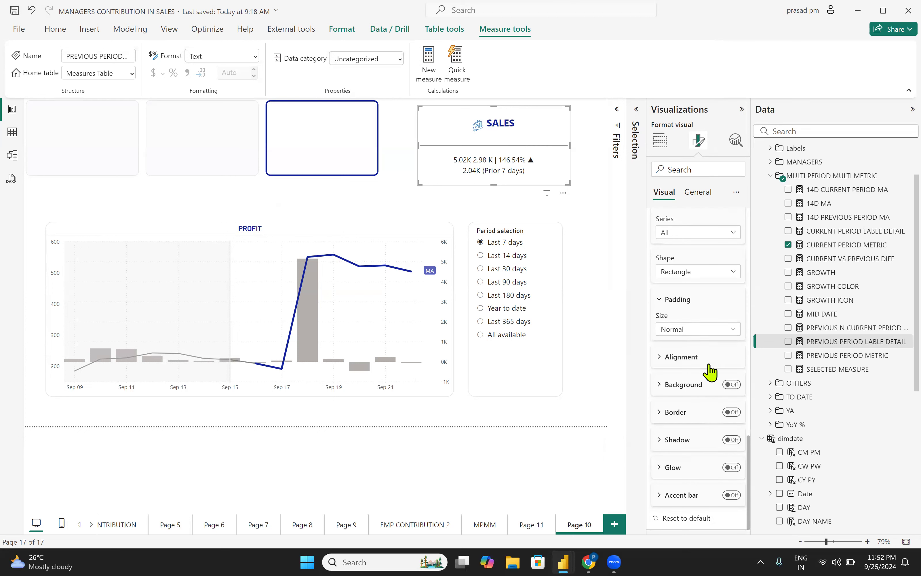
click(698, 331)
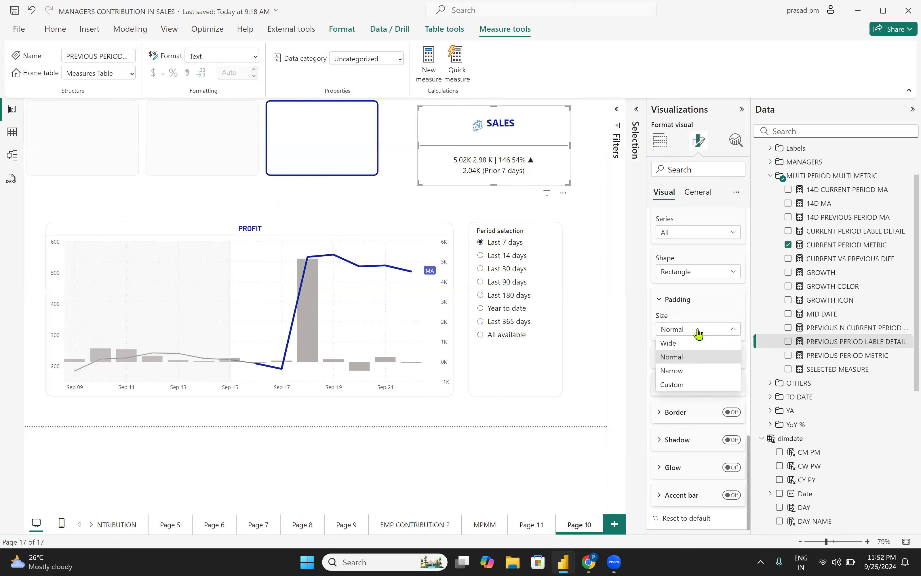
click(697, 331)
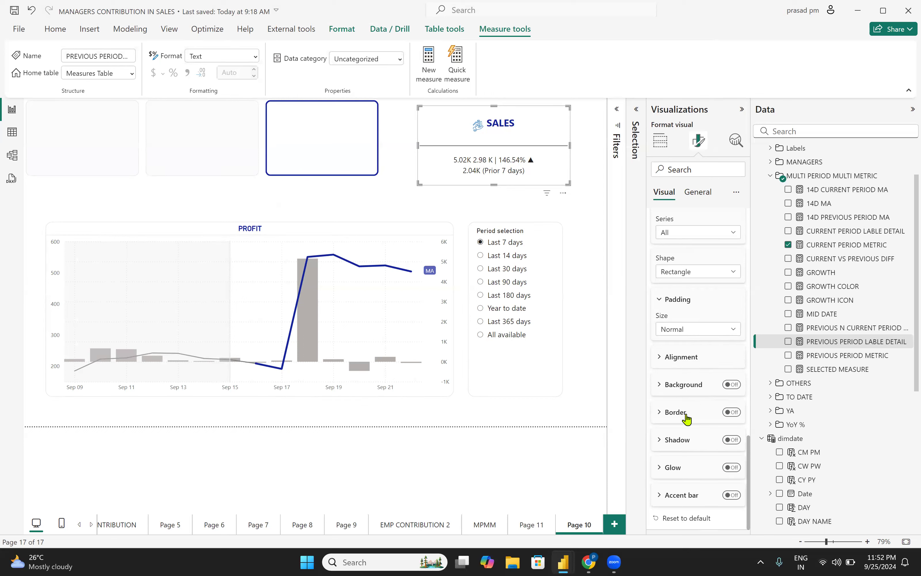
scroll(689, 415, up, 10)
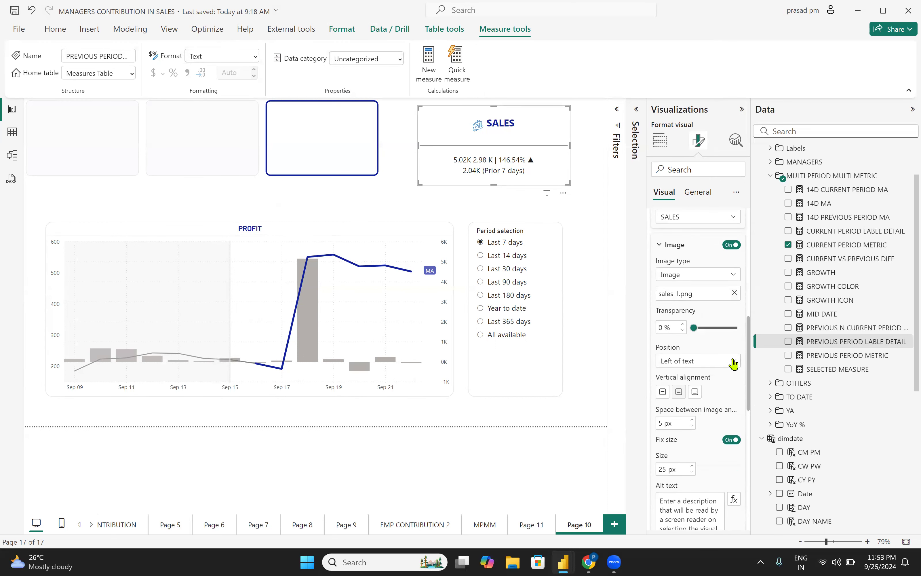
Step: Set the space between the SALES image and its text to 6 px
click(692, 420)
click(692, 420)
click(692, 420)
Step: Try the SALES image above the text and return it to the left of the text
click(702, 361)
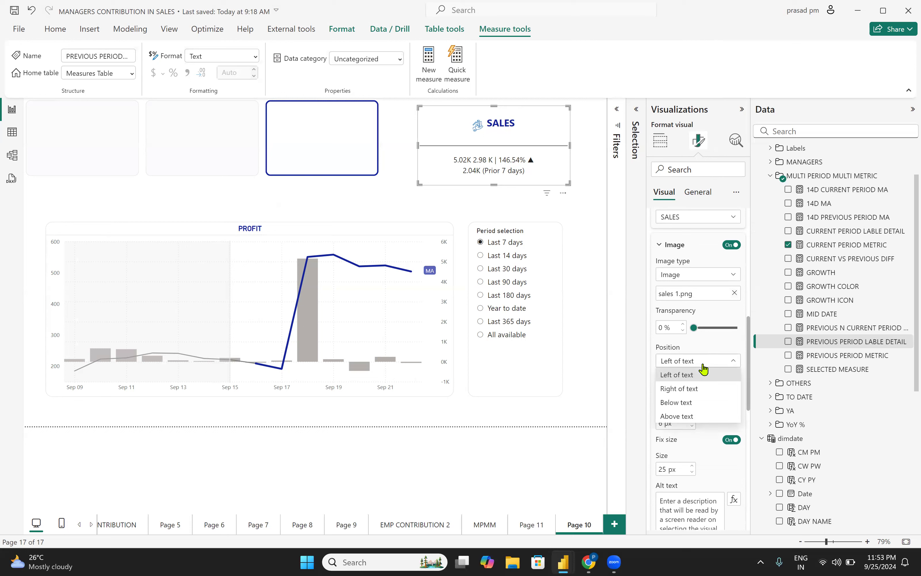
click(681, 416)
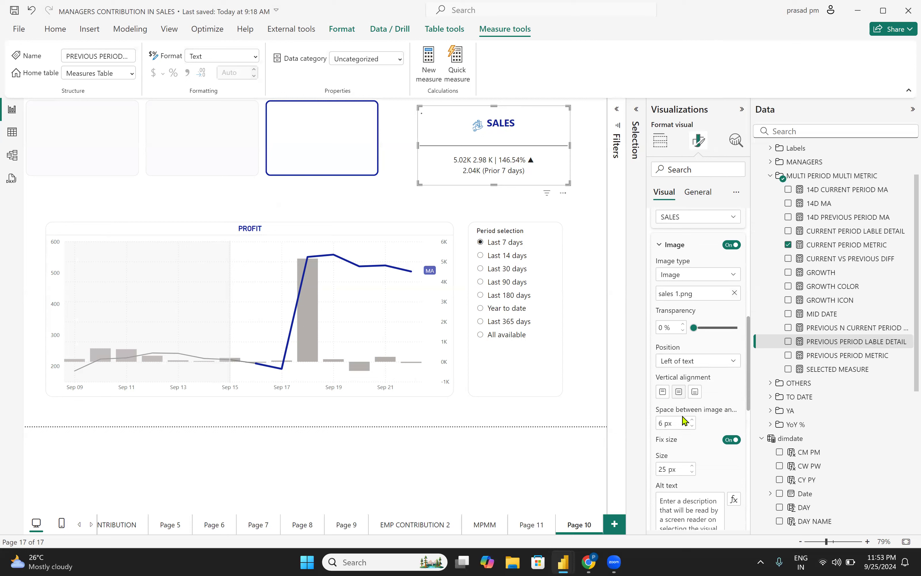
click(685, 361)
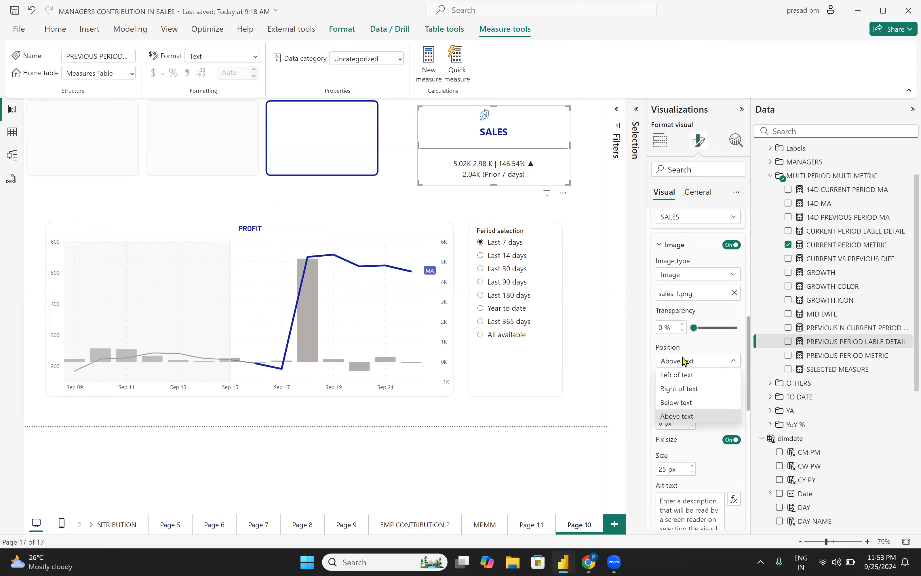
click(673, 377)
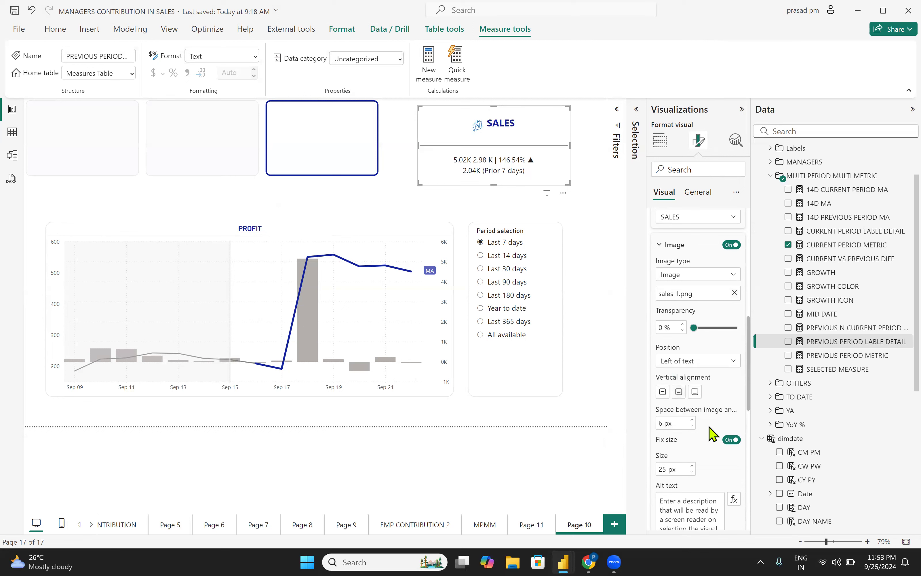
Step: Examine the card formatting options for all series and for SALES, along with the visual's general settings
scroll(708, 428, down, 3)
scroll(708, 433, down, 5)
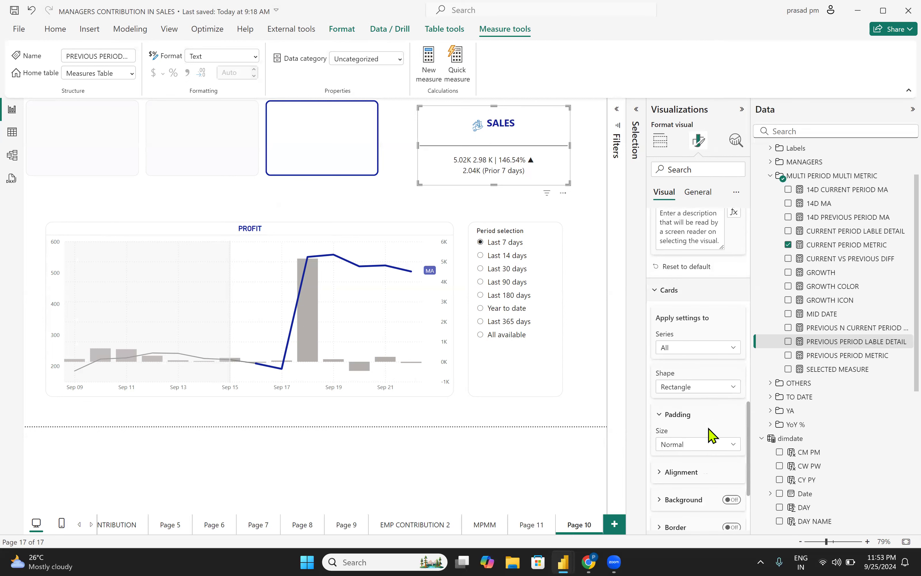
scroll(712, 434, down, 3)
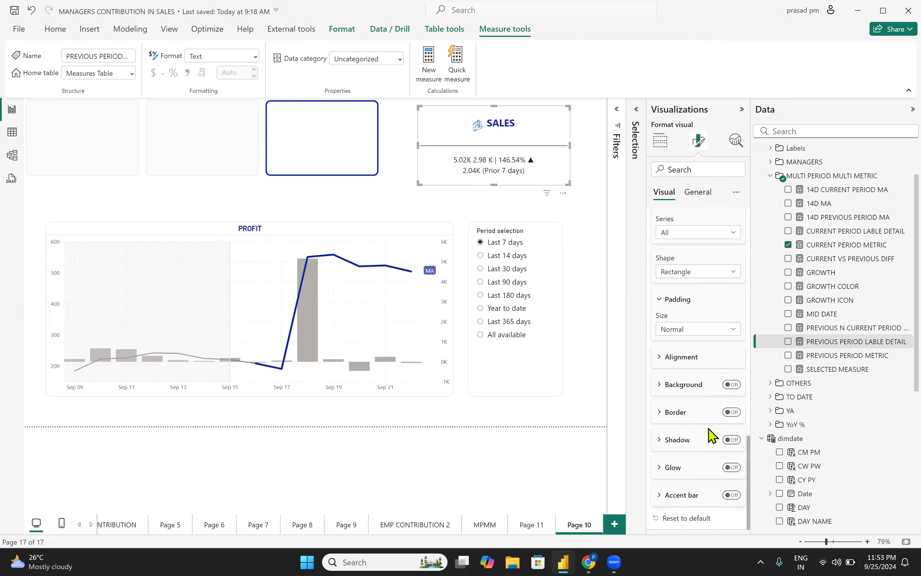
scroll(711, 435, up, 2)
scroll(711, 435, up, 3)
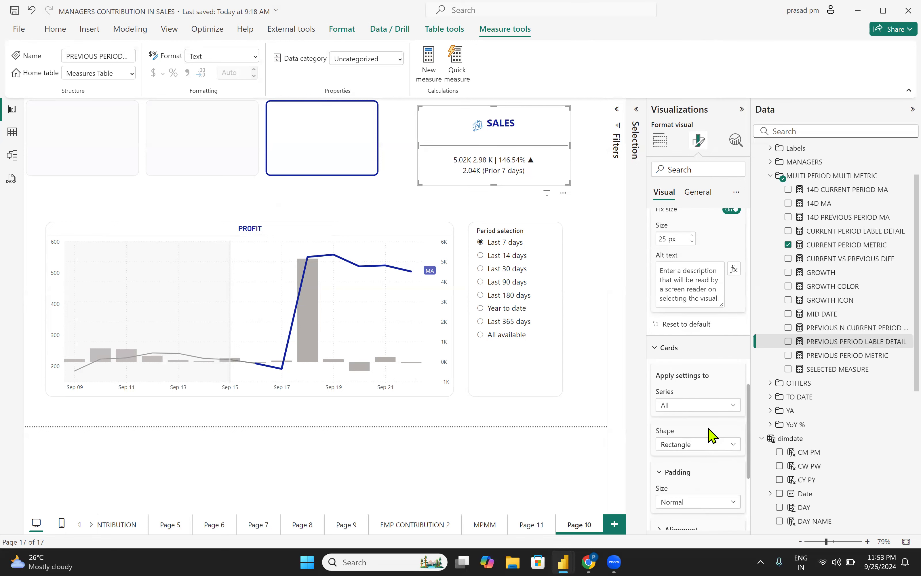
click(684, 407)
click(679, 436)
scroll(703, 428, down, 2)
scroll(704, 432, down, 4)
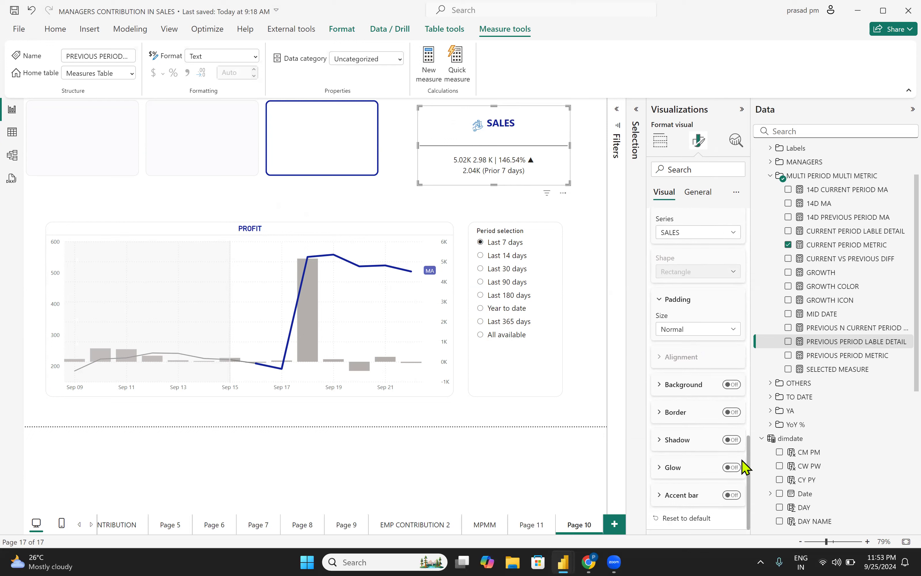
scroll(699, 429, up, 10)
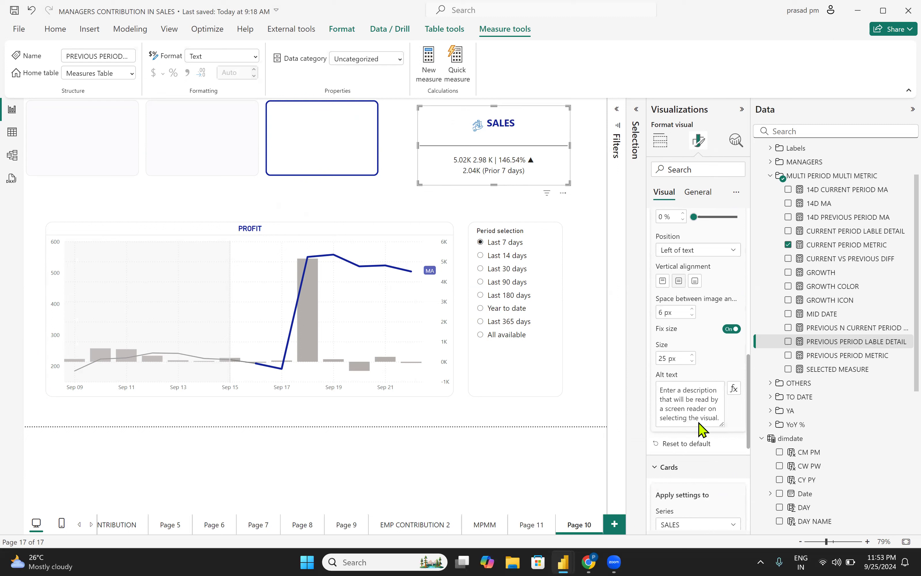
click(696, 193)
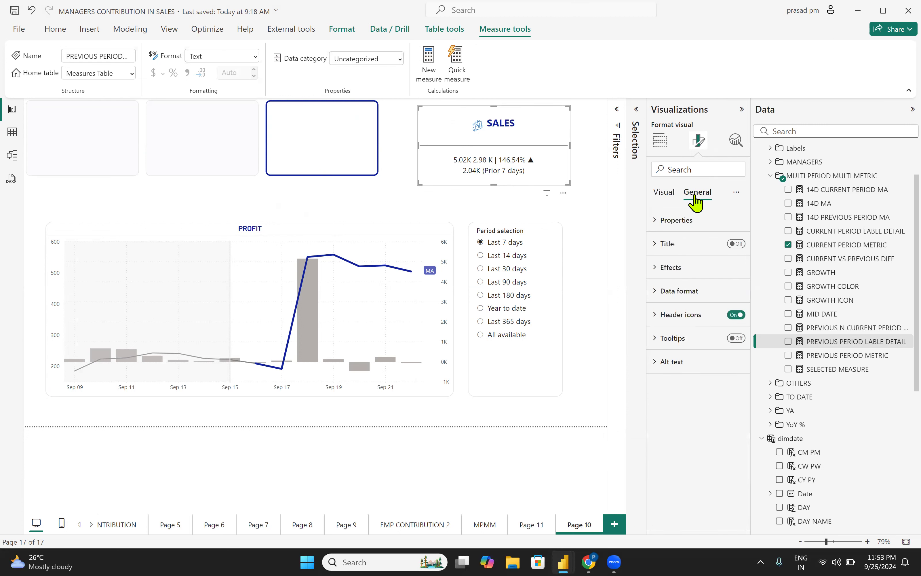
Step: Set the callout size in the SALES card's callout layout to 40%
click(557, 158)
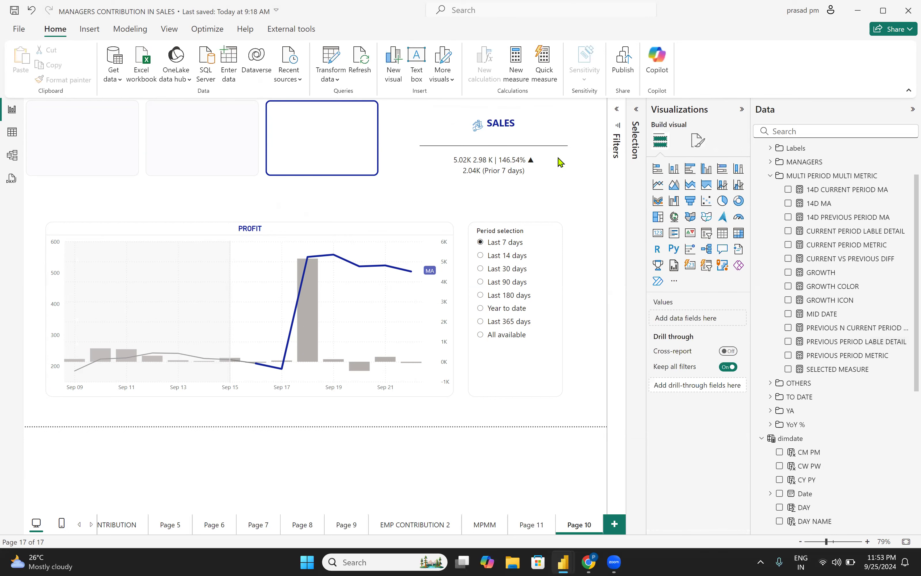
click(700, 143)
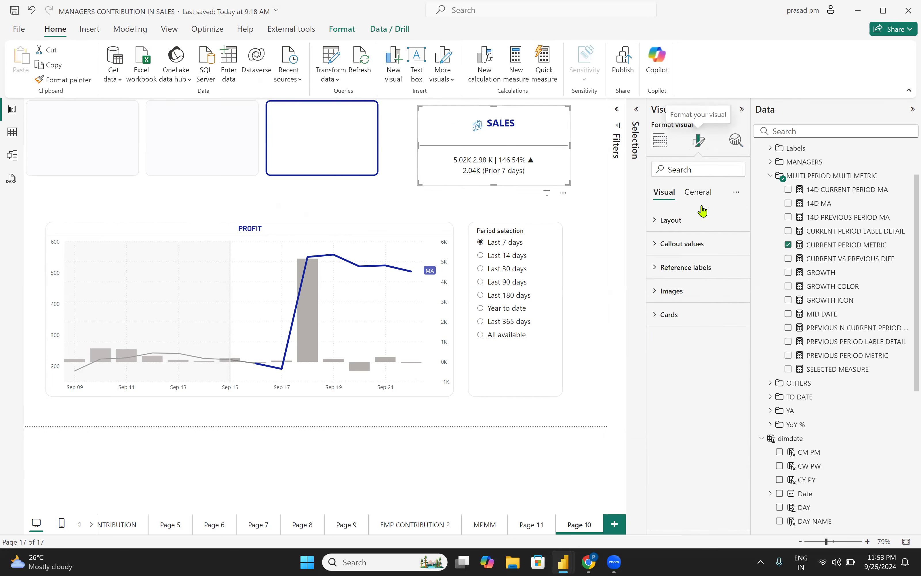
click(662, 221)
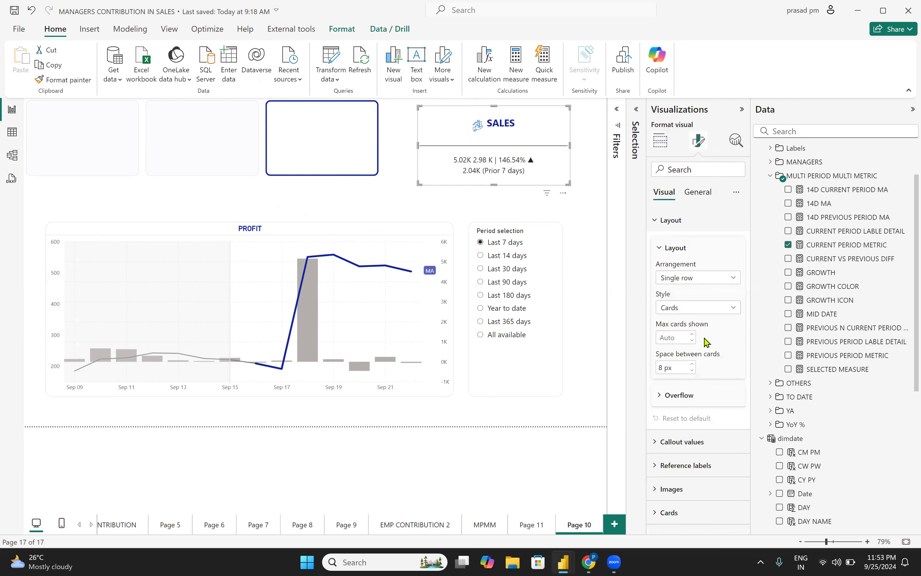
click(716, 388)
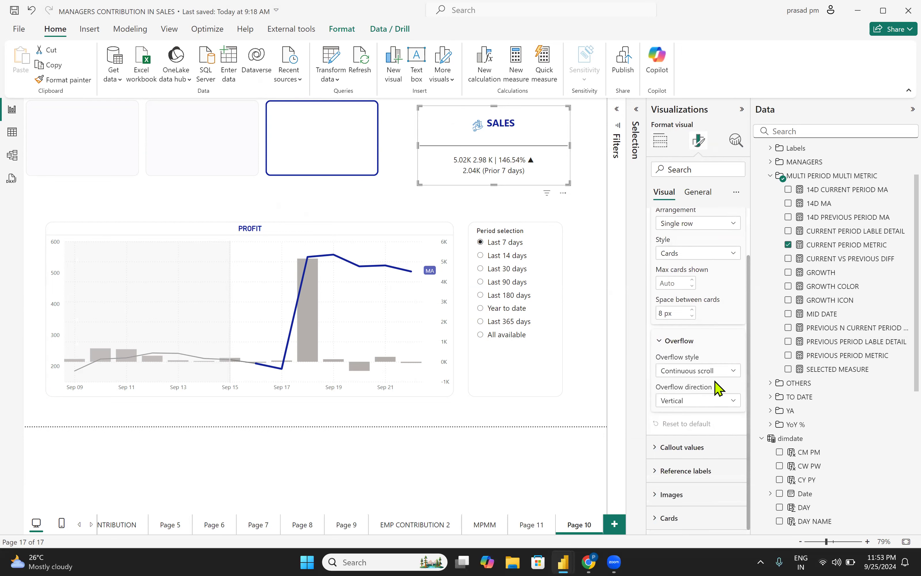
click(657, 452)
scroll(709, 438, down, 8)
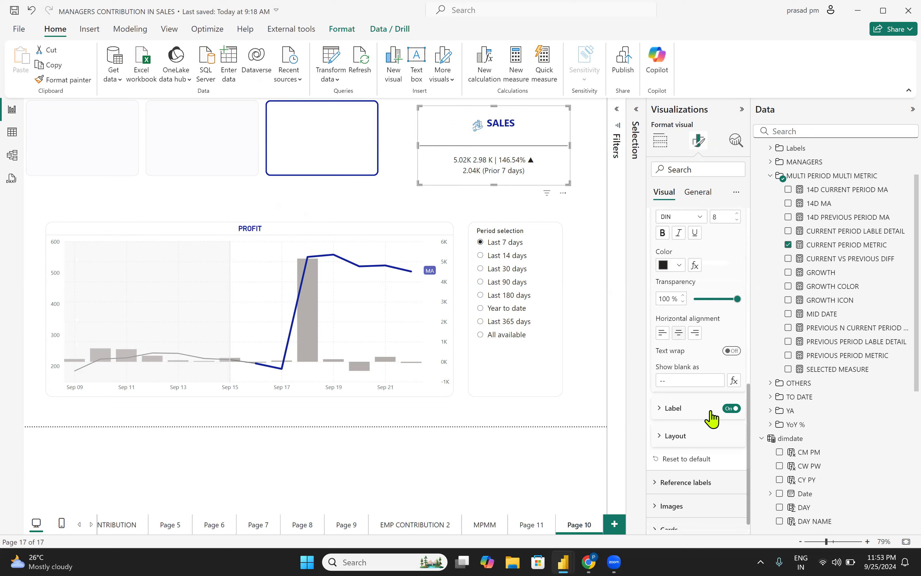
click(670, 436)
scroll(704, 438, down, 2)
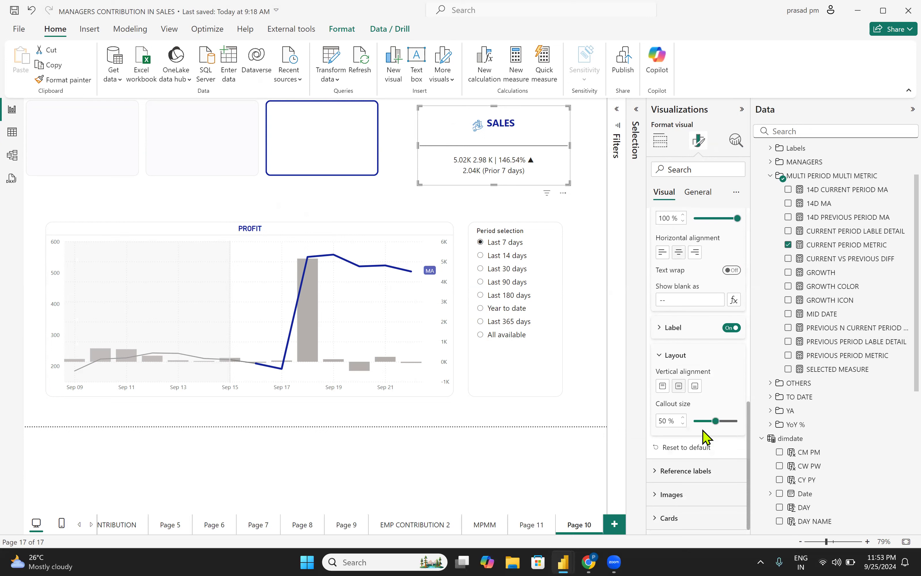
double_click(664, 421)
text(40)
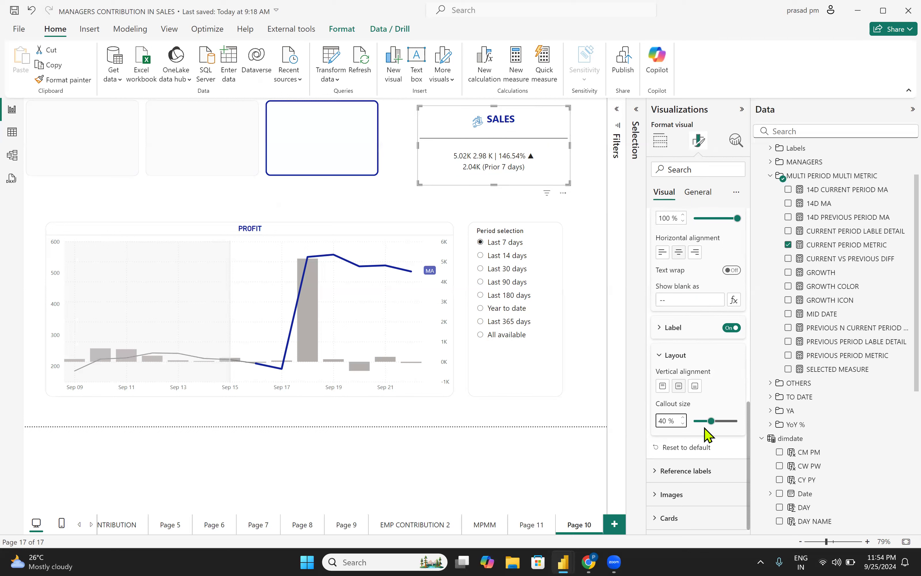
Step: Target the SALES series and its SALES label in the card's reference label settings
click(685, 464)
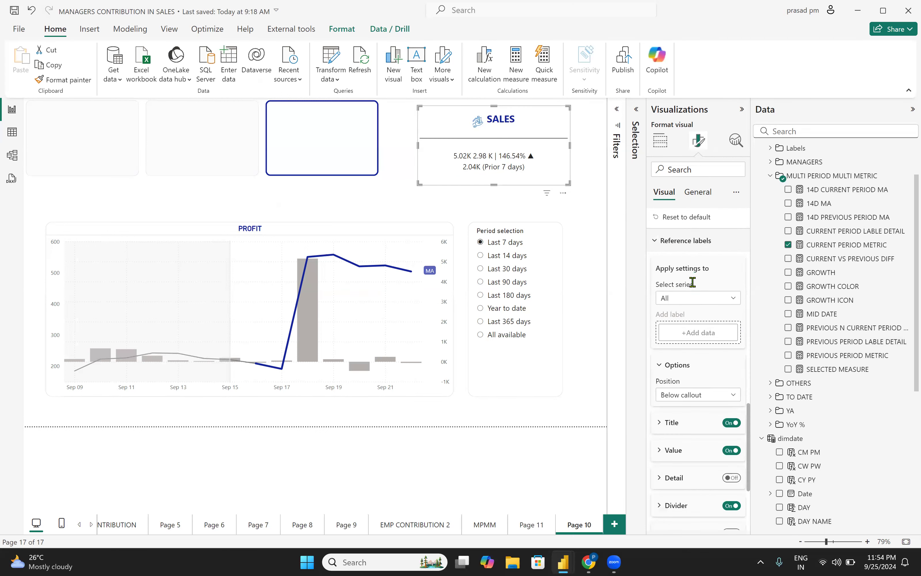
click(682, 299)
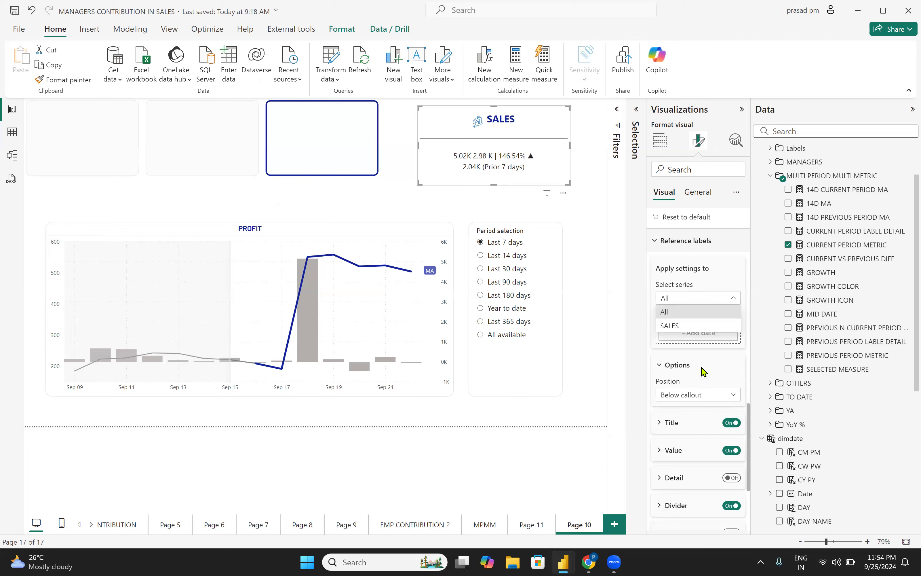
click(685, 326)
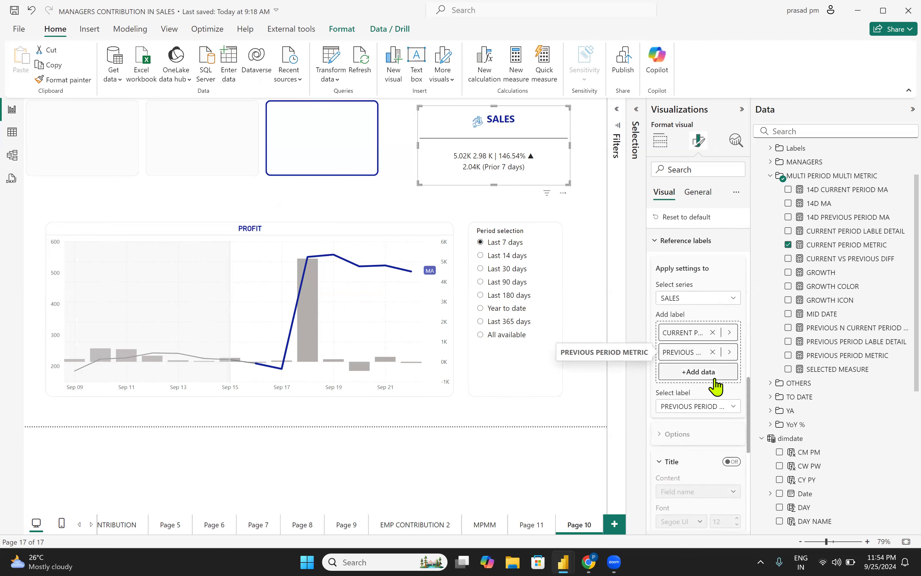
click(696, 406)
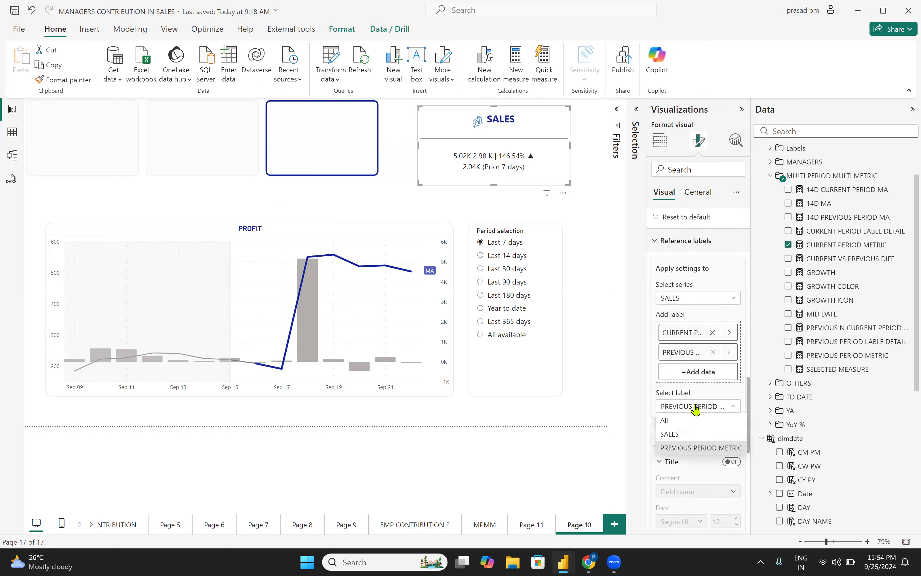
click(670, 434)
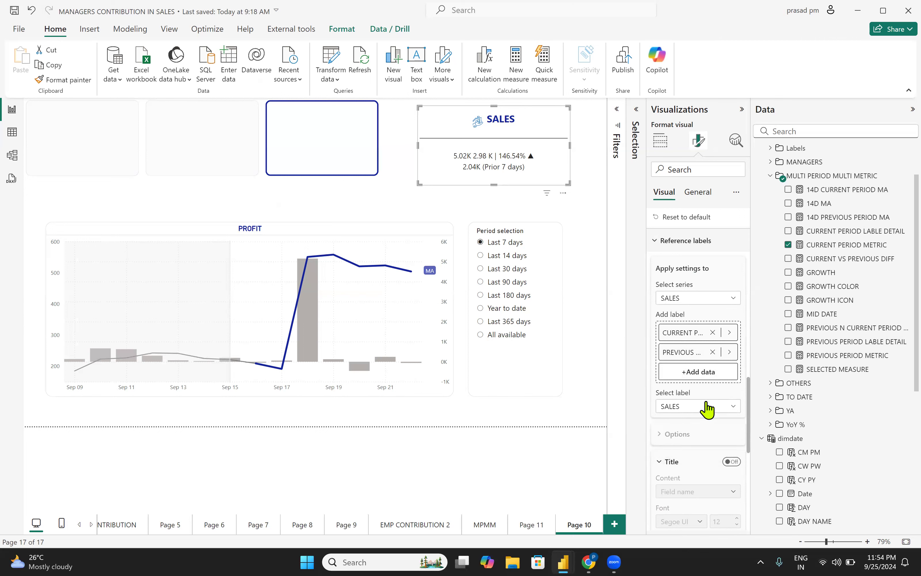
scroll(707, 407, down, 3)
click(691, 293)
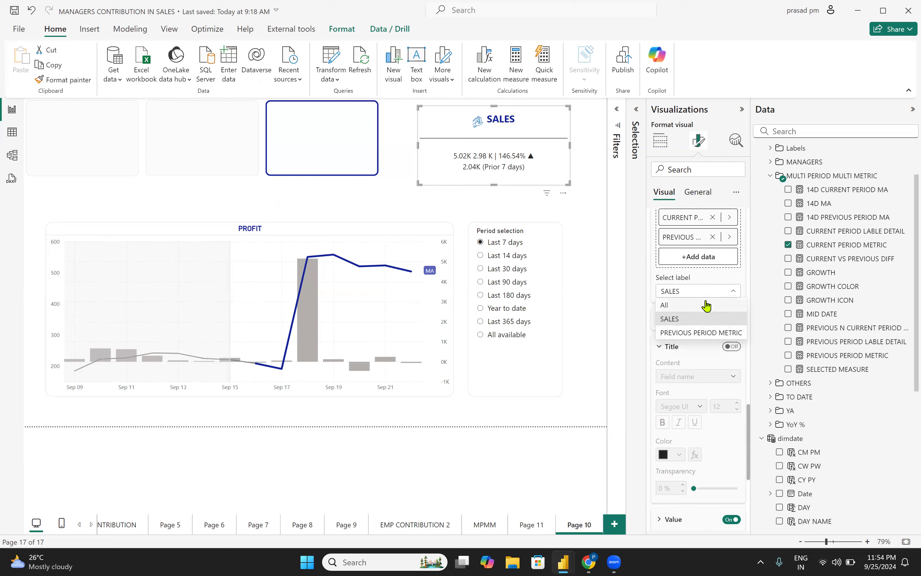
click(731, 276)
scroll(717, 397, down, 3)
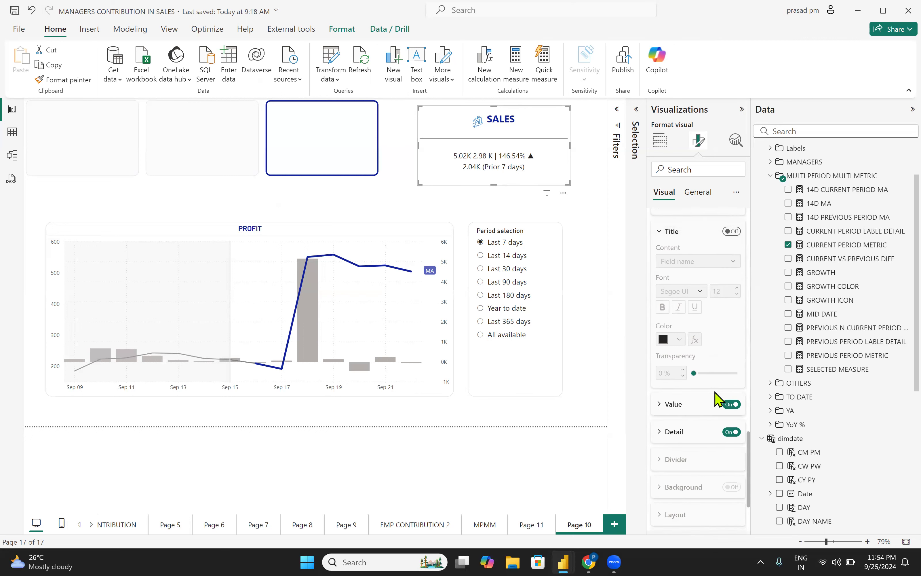
scroll(716, 392, down, 3)
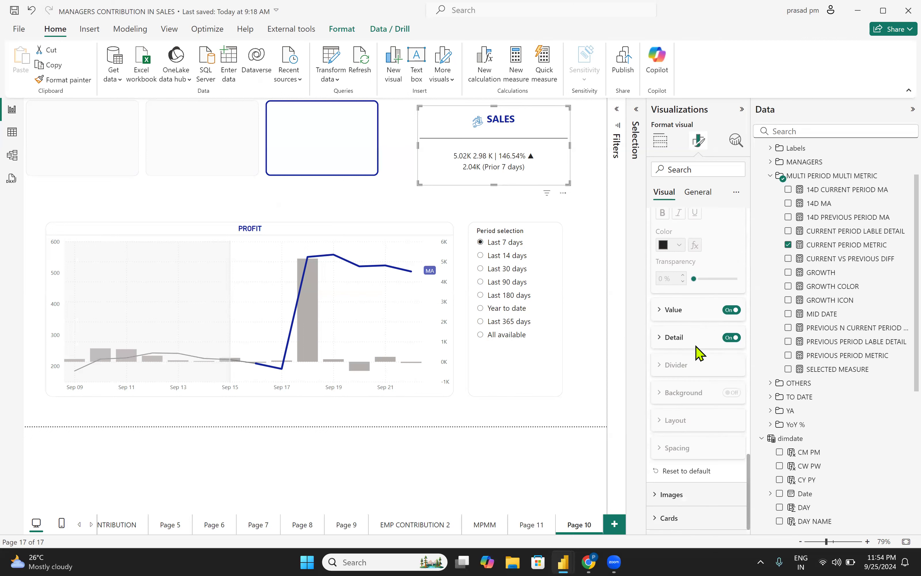
Step: Try basing the SALES reference label's value color on the GROWTH COLOR measure with the Field value format style
click(660, 310)
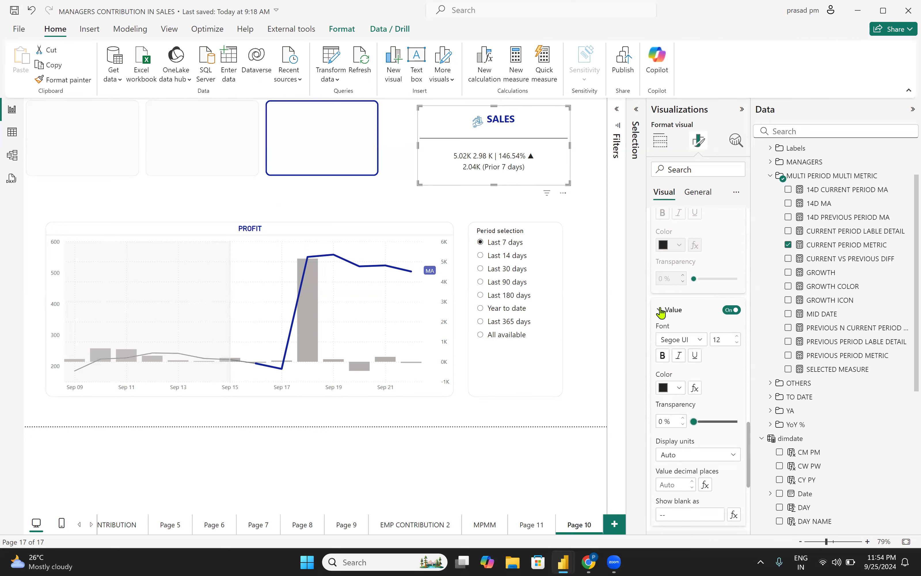
click(695, 388)
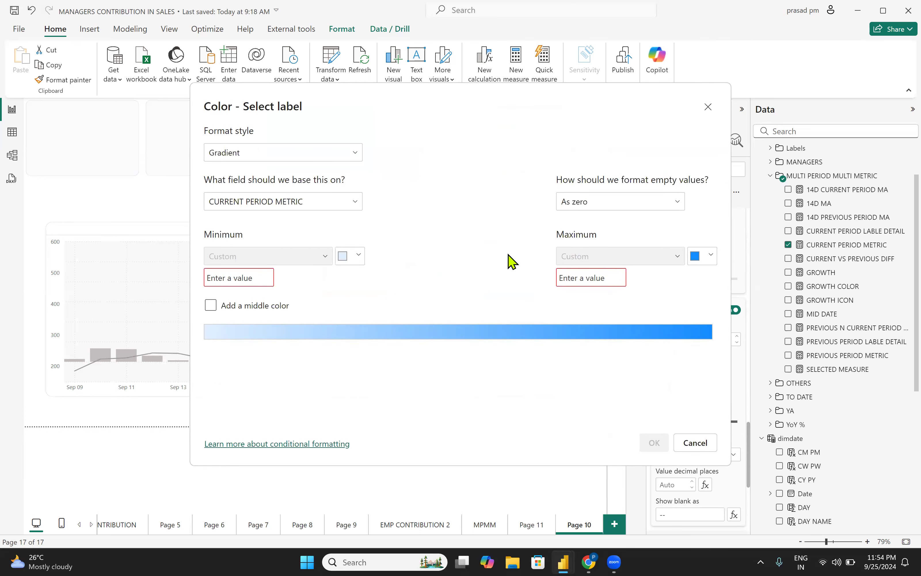
click(310, 153)
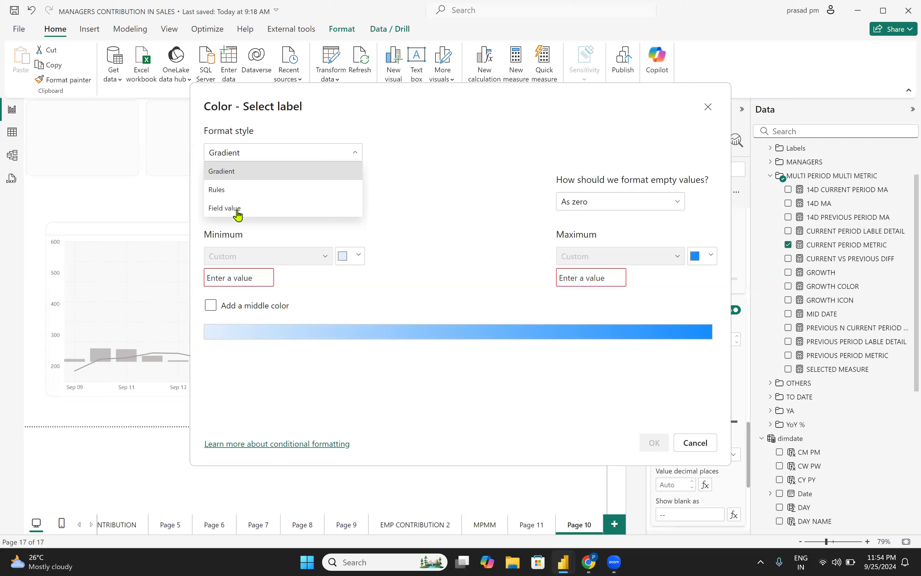
click(237, 211)
click(238, 207)
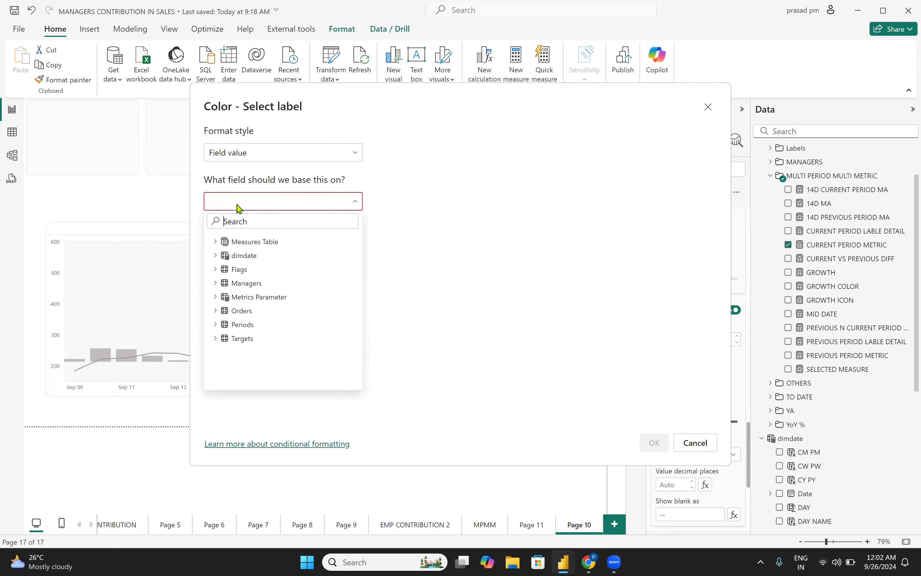
click(235, 204)
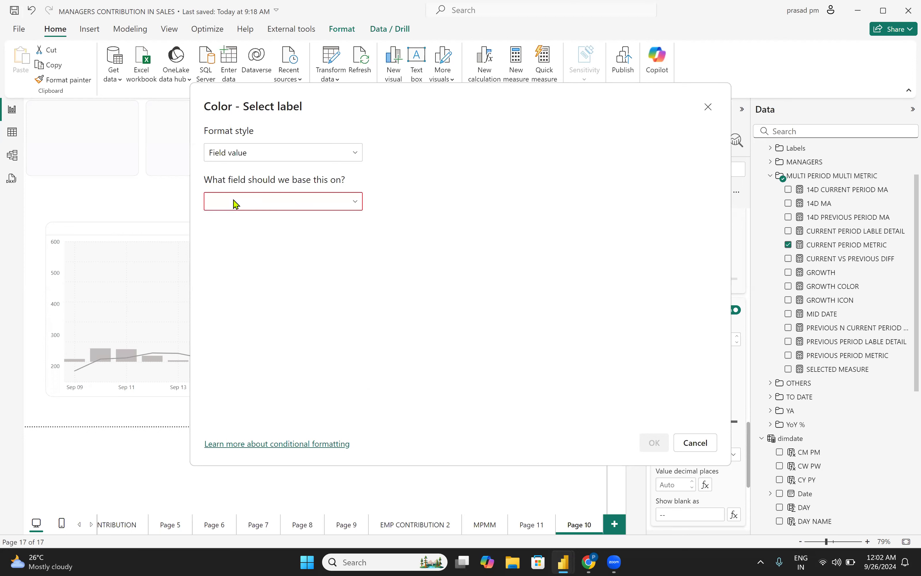
click(235, 204)
text(COLO)
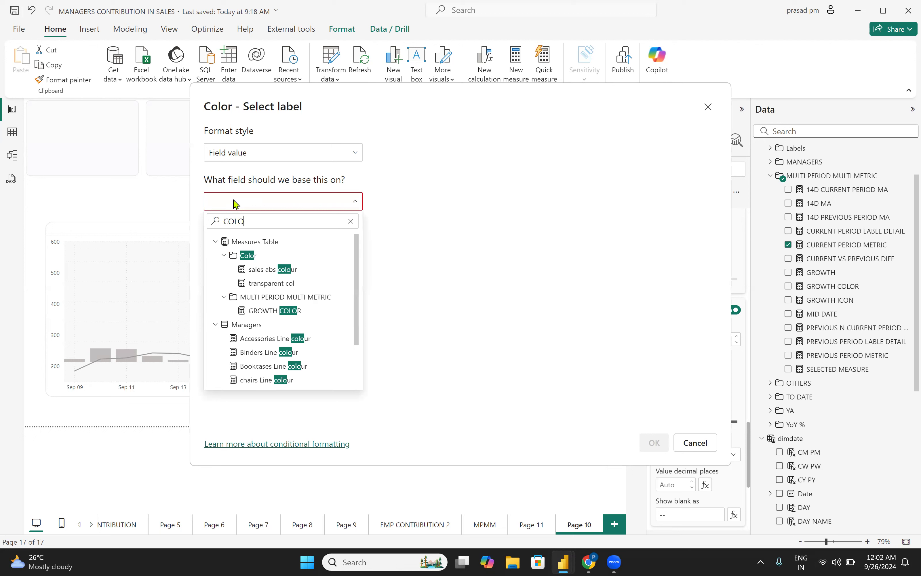
key(BackSpace)
key(BackSpace)
key(BackSpace)
key(BackSpace)
text(GROTH)
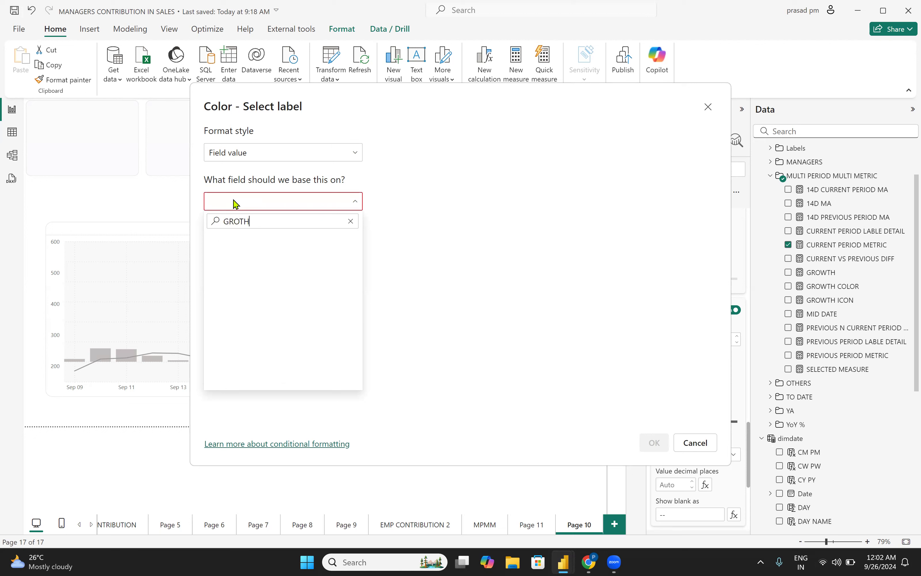
key(BackSpace)
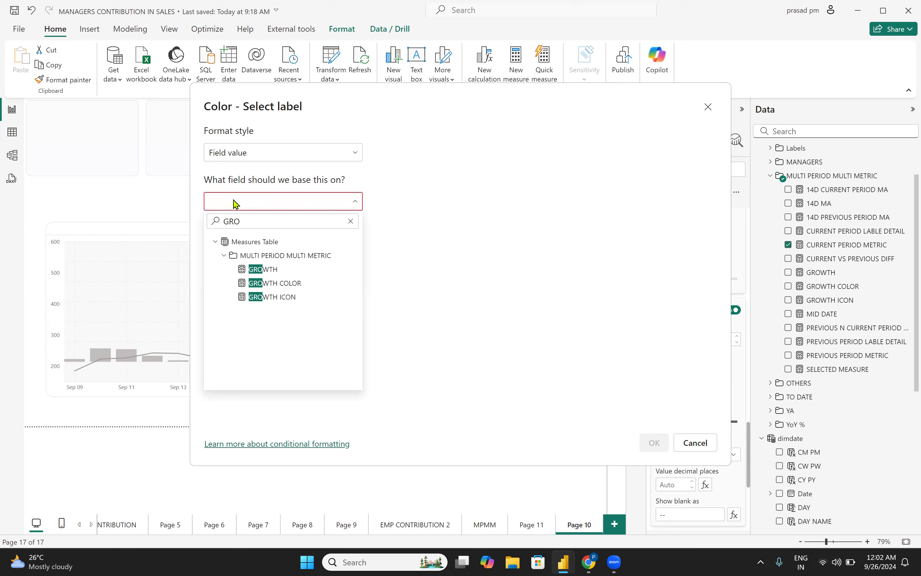
click(285, 283)
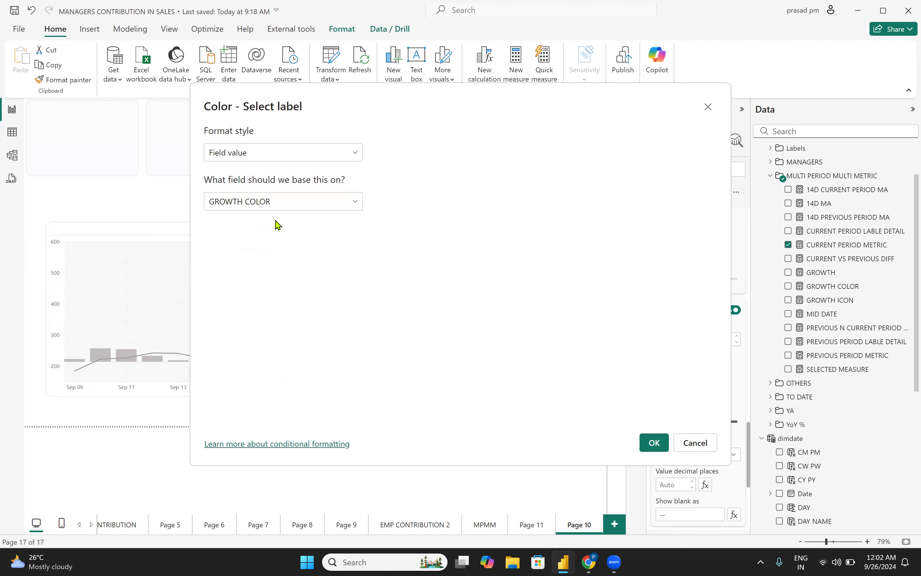
click(654, 452)
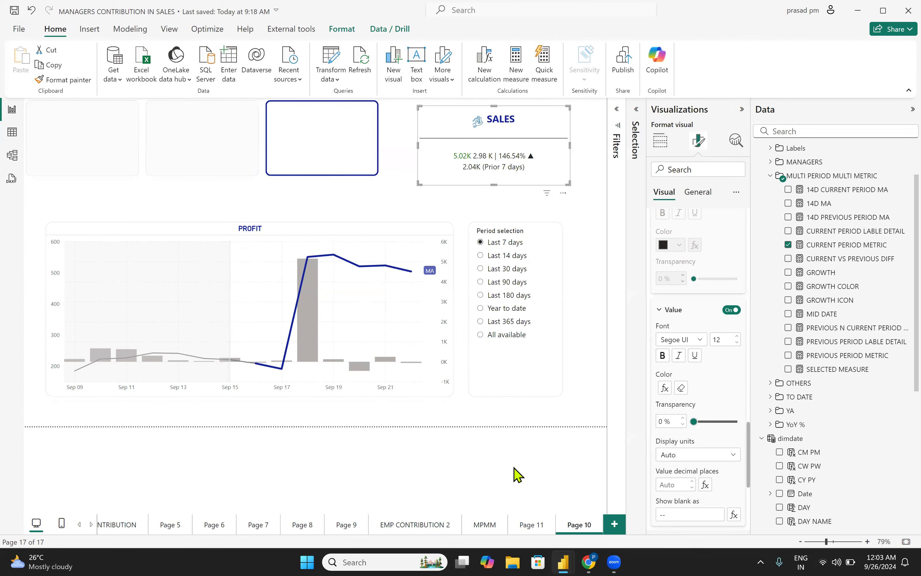
Step: Compare against the MPMM page's SALES card and clear the conditional color from the Page 10 SALES reference label's value
click(483, 525)
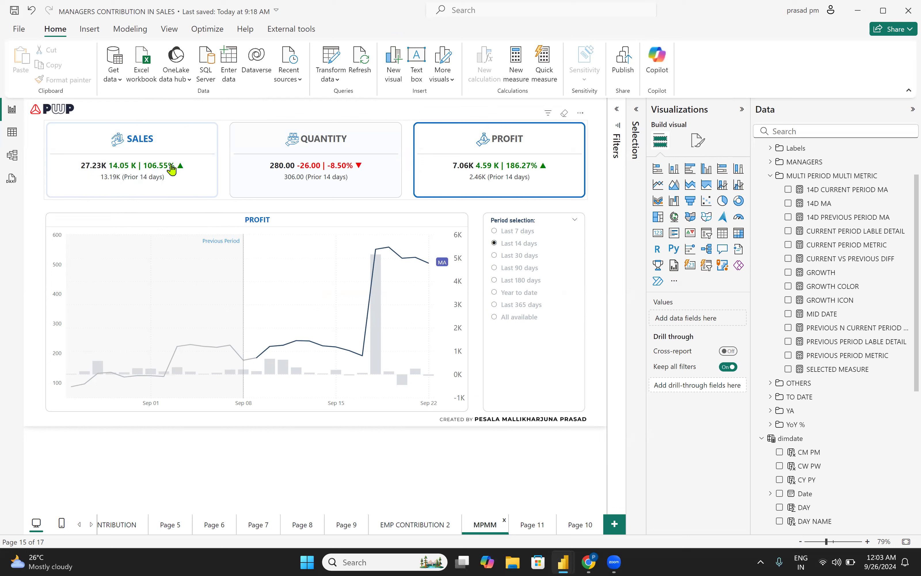
click(575, 525)
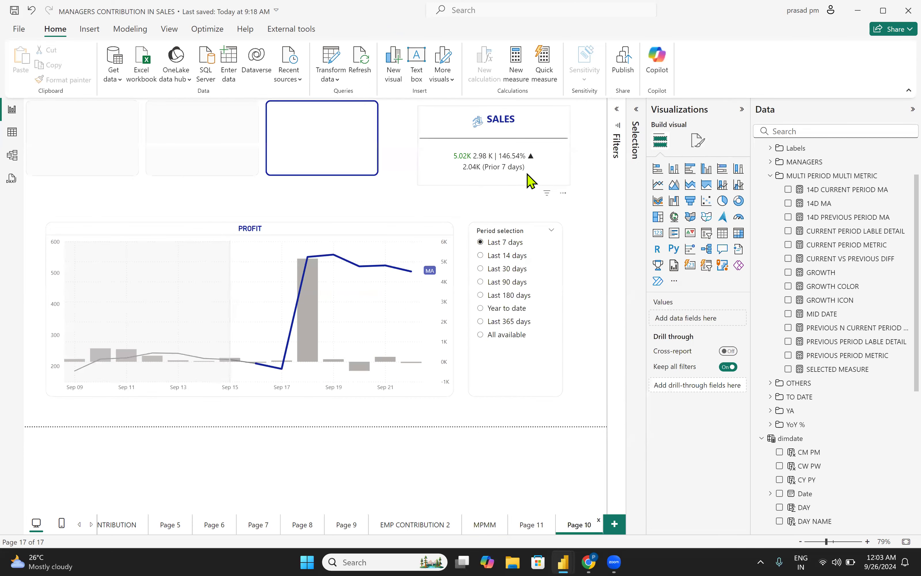
click(529, 179)
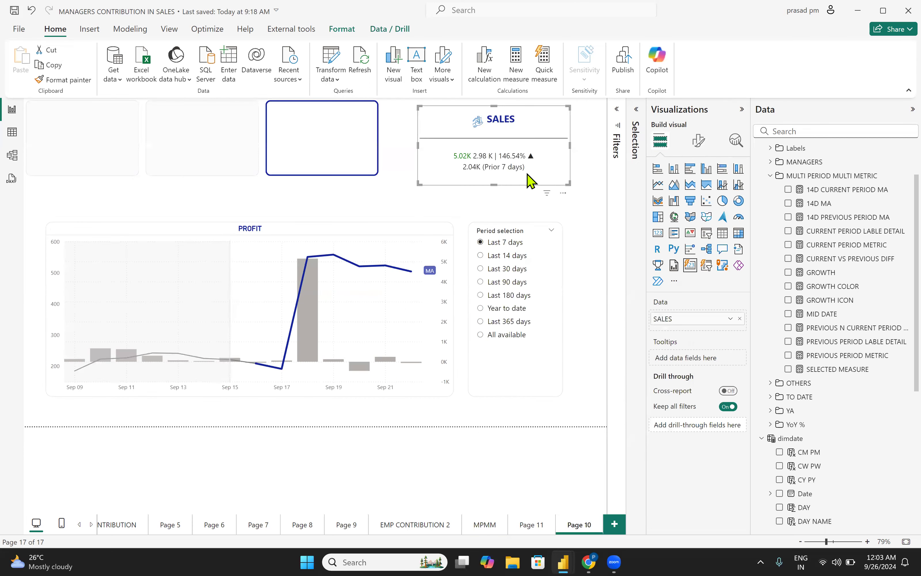
click(701, 147)
click(657, 270)
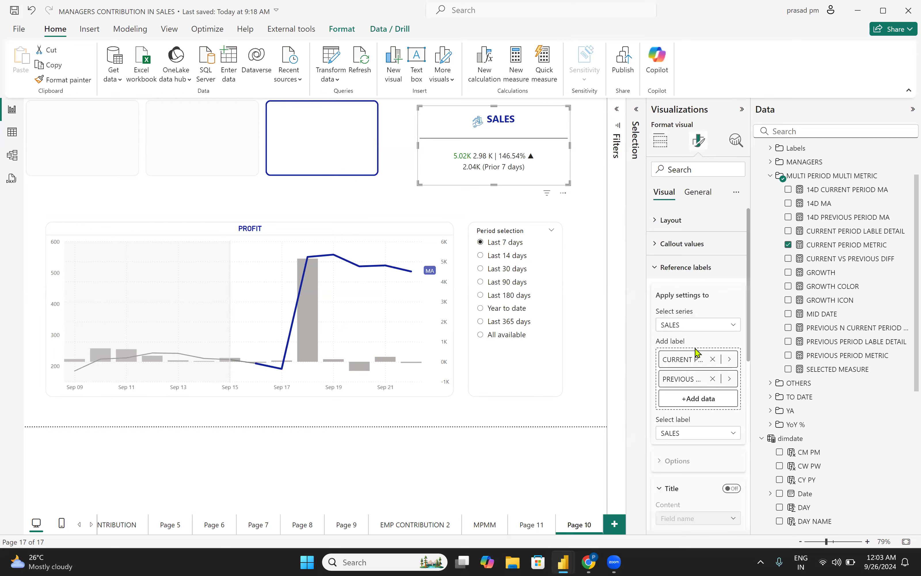
scroll(701, 401, down, 6)
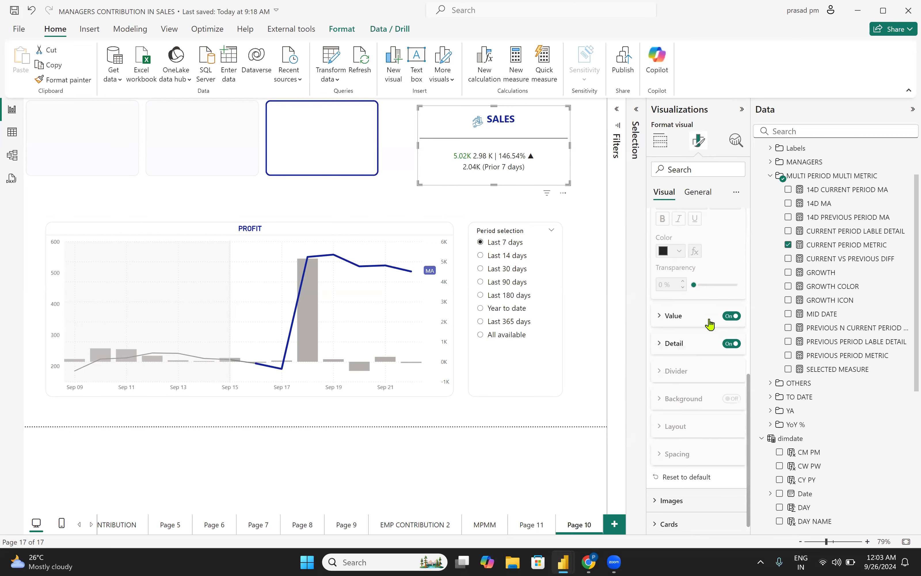
click(669, 316)
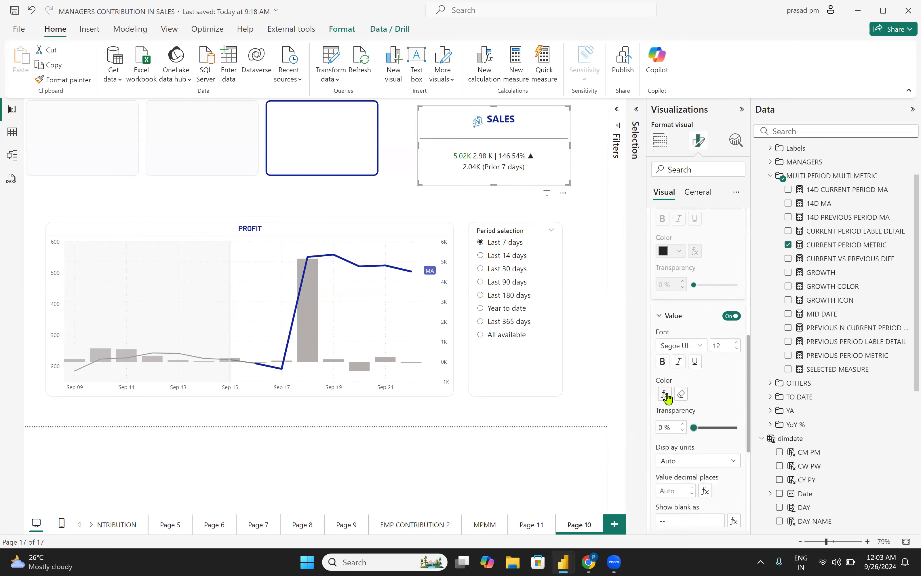
click(680, 394)
Step: Base the SALES reference label's detail font color on the GROWTH COLOR measure, using the Field value format style
scroll(694, 409, down, 3)
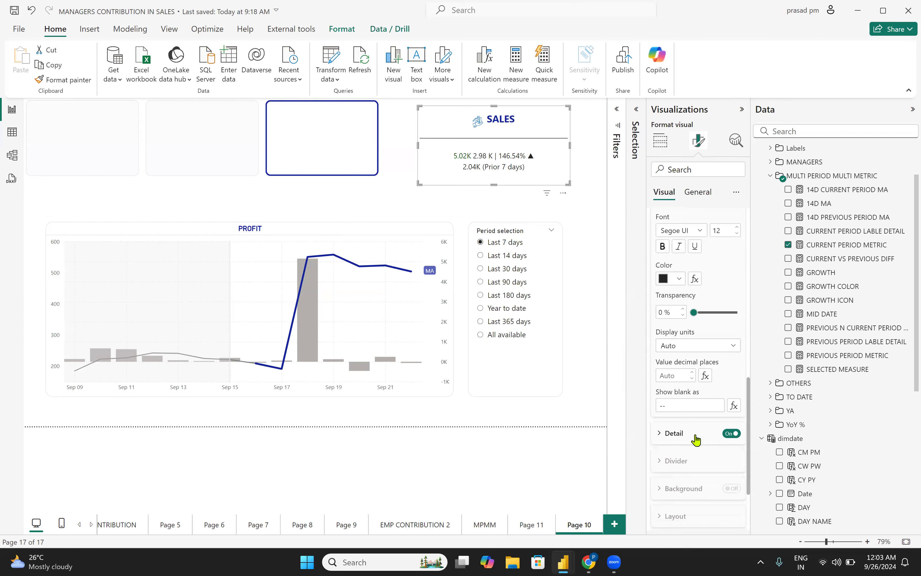
click(659, 440)
scroll(696, 419, down, 4)
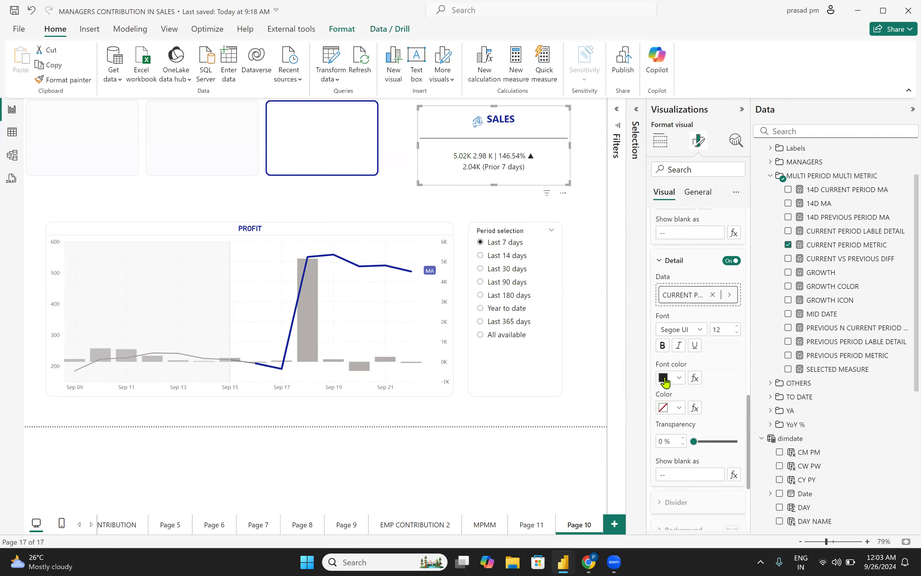
click(694, 378)
click(245, 156)
click(243, 207)
click(237, 203)
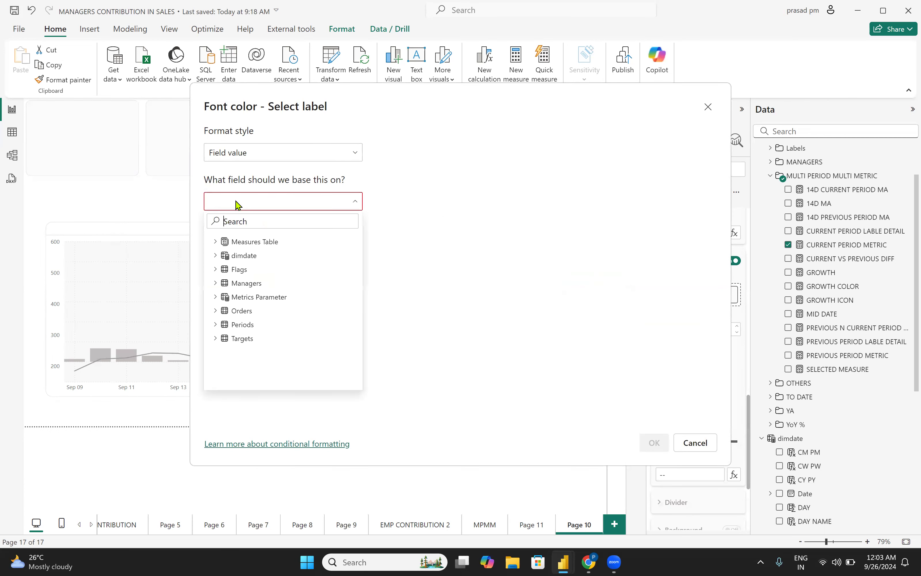
text(GRO)
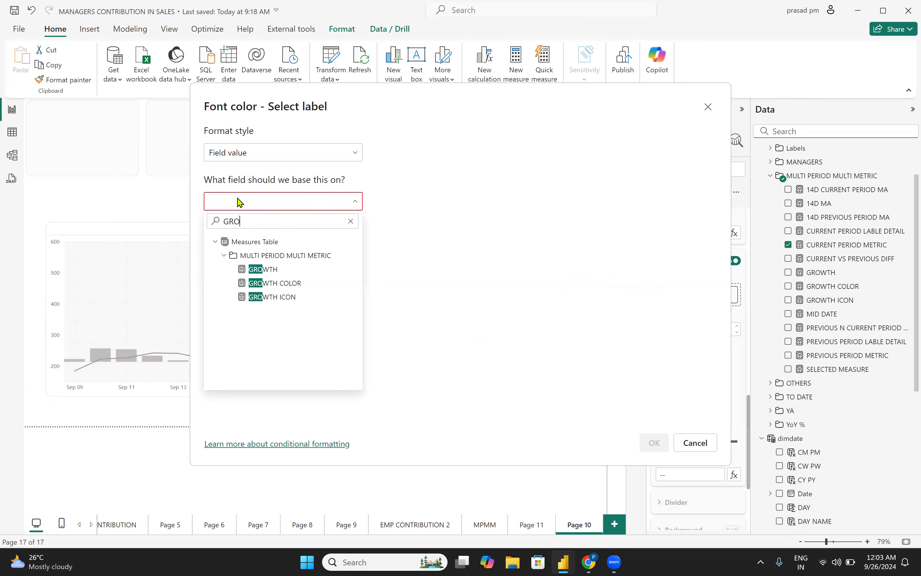
click(268, 283)
click(654, 443)
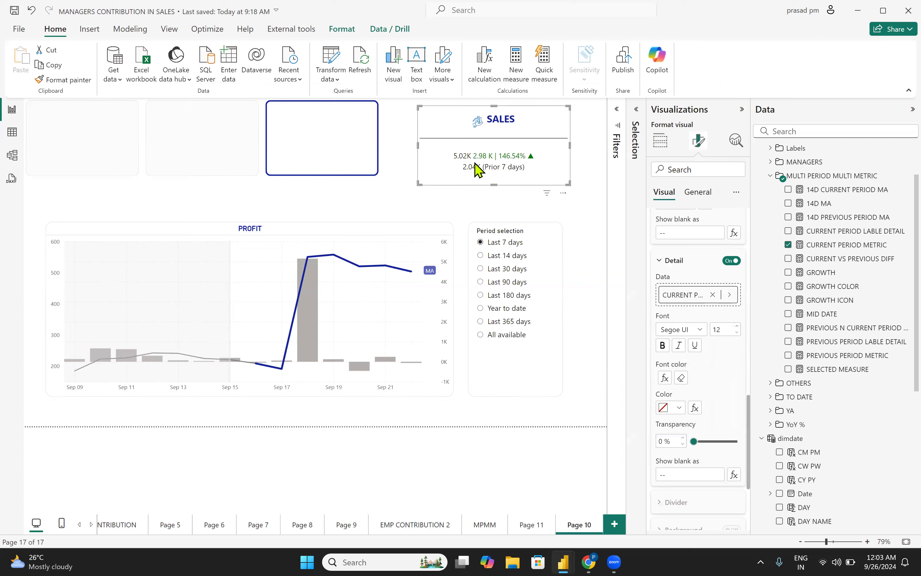
Step: Make both the detail and the value of the SALES reference label bold
click(662, 347)
scroll(701, 323, up, 3)
scroll(719, 320, up, 3)
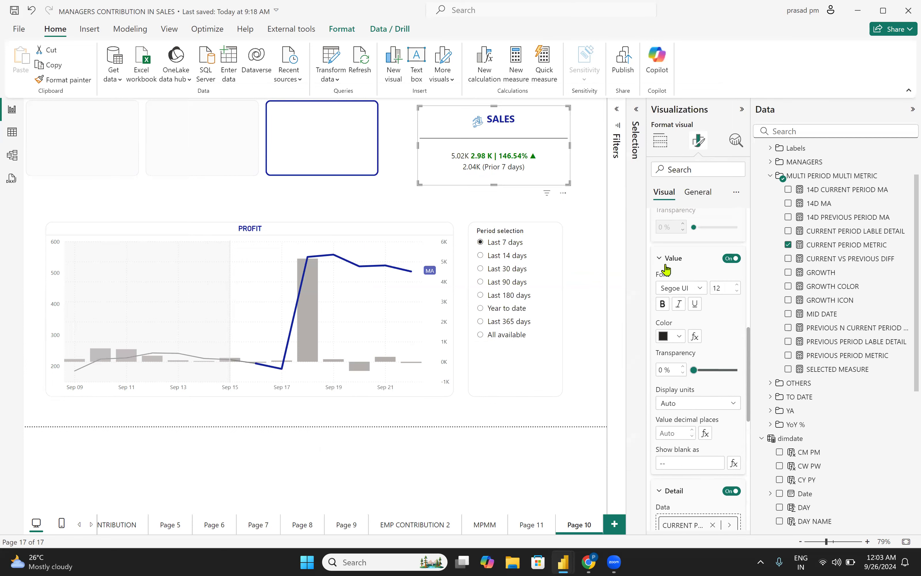
click(662, 305)
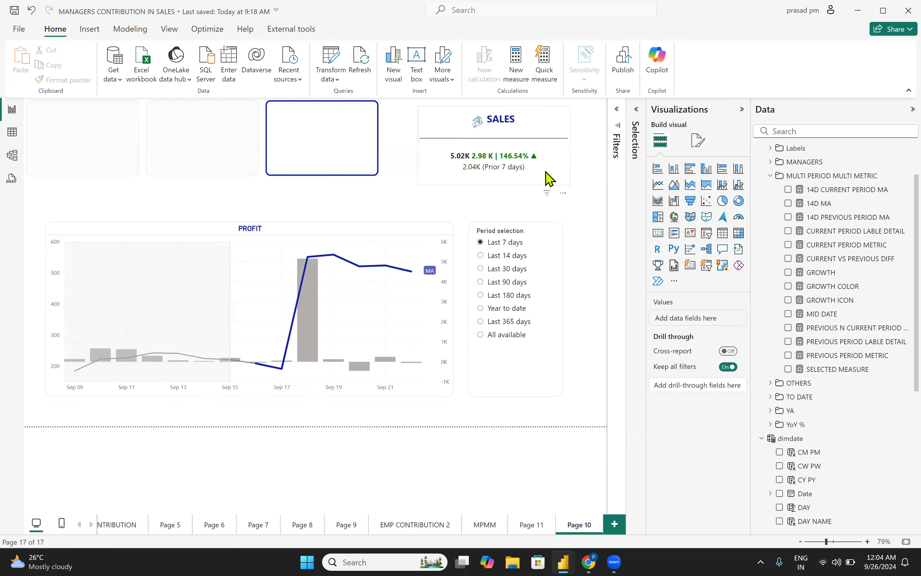
Step: Move the SALES card down over the PROFIT chart, then widen the Metrics Parameter button slicer and align its left edge with the chart
click(549, 178)
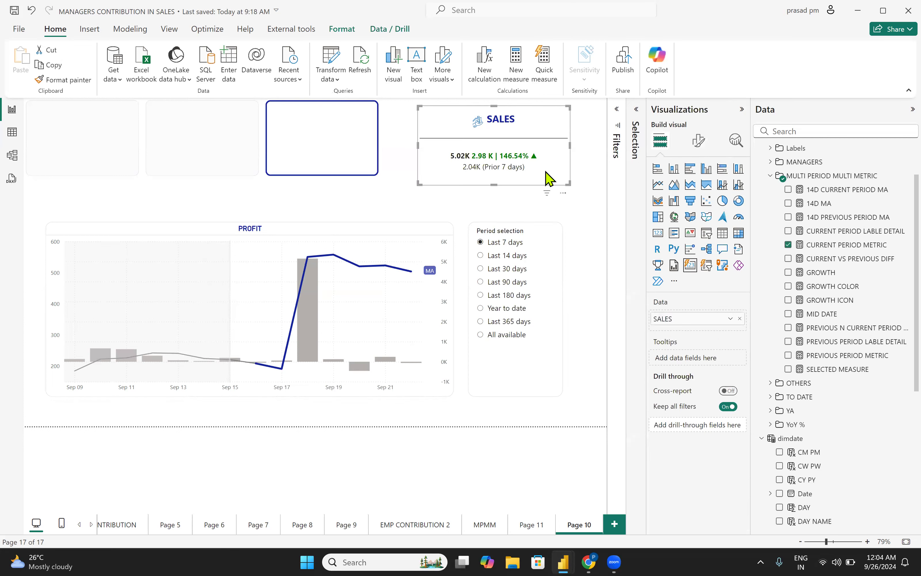
drag(549, 177, 418, 257)
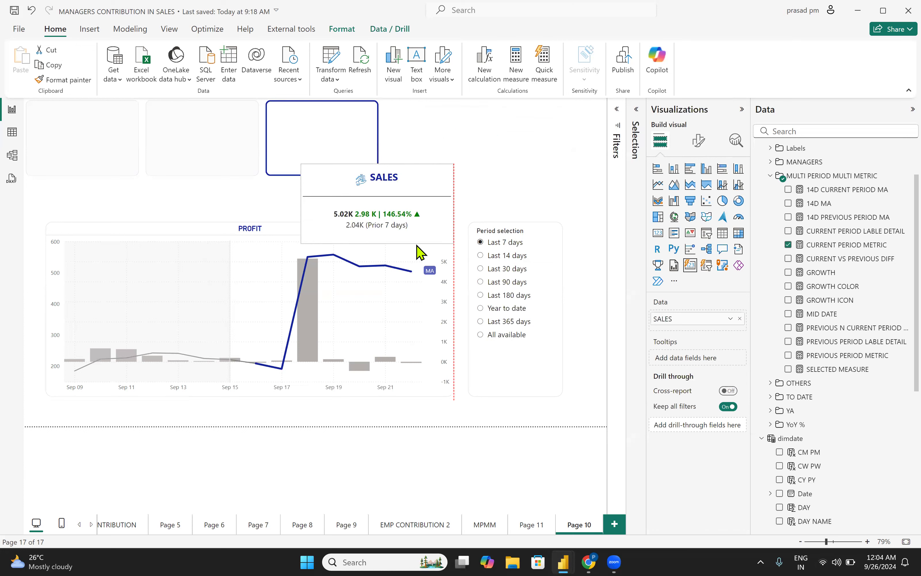
click(361, 159)
drag(379, 139, 540, 156)
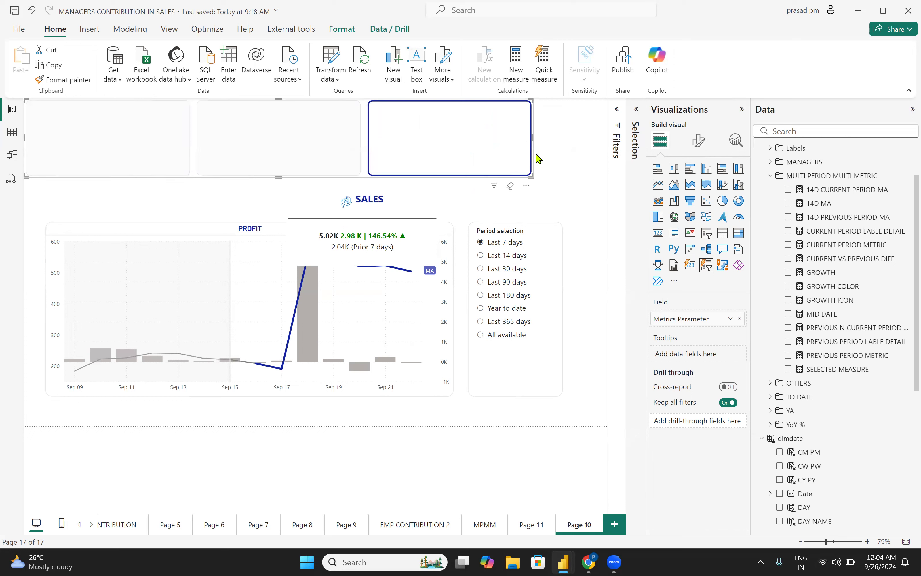
mouse_move(524, 158)
mouse_down()
mouse_move(539, 166)
mouse_move(530, 164)
mouse_up()
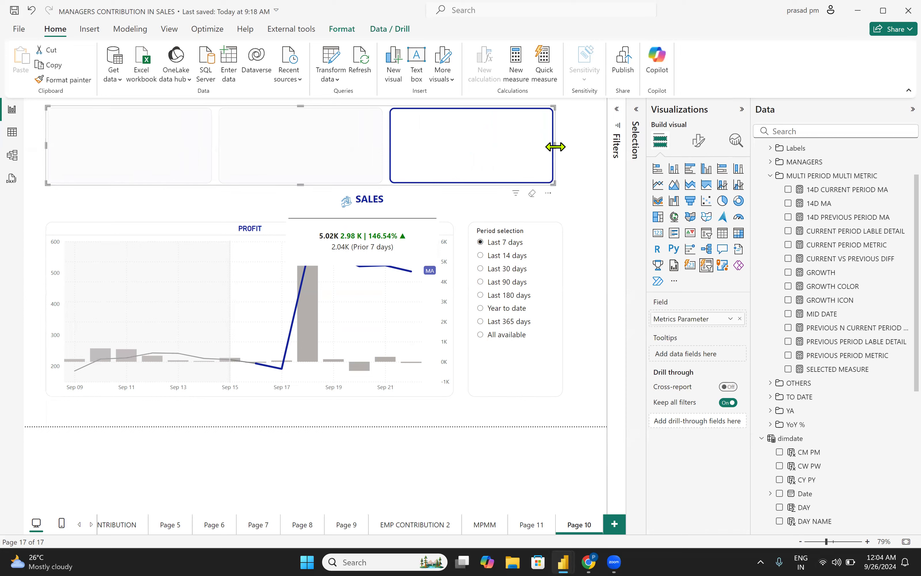
Step: Widen the Metrics Parameter slicer to the Period selection slicer's right edge, and fit the SALES card inside the slicer's first button
drag(555, 146, 562, 147)
click(410, 213)
drag(410, 213, 180, 141)
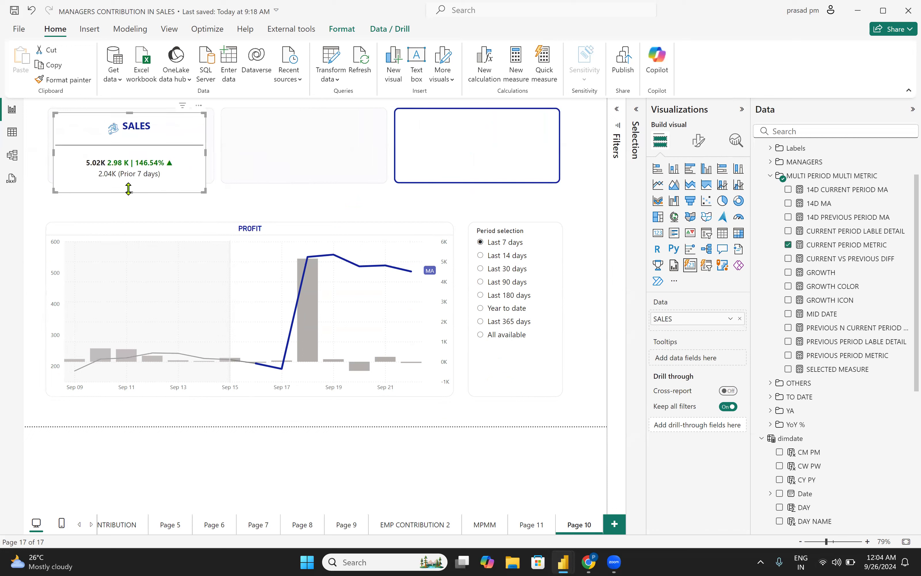
drag(128, 192, 128, 185)
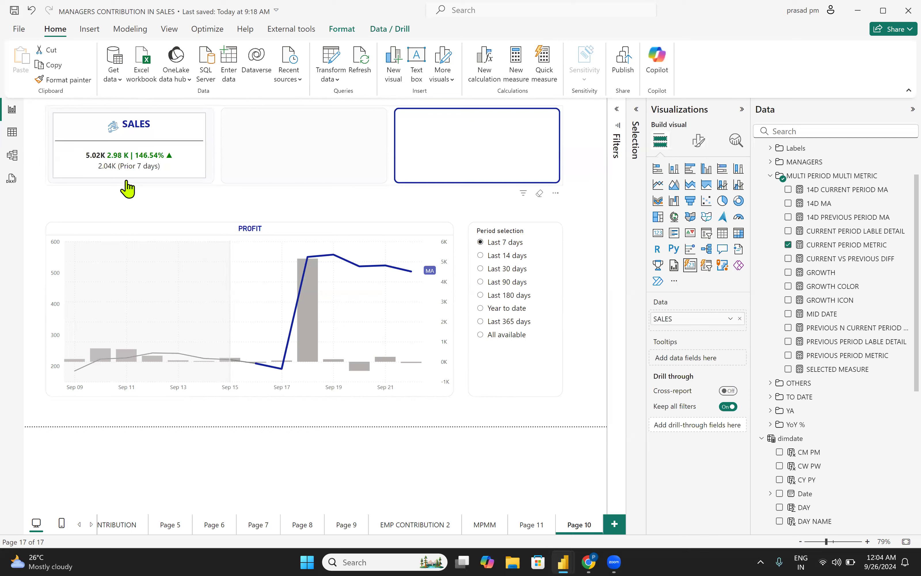
click(129, 198)
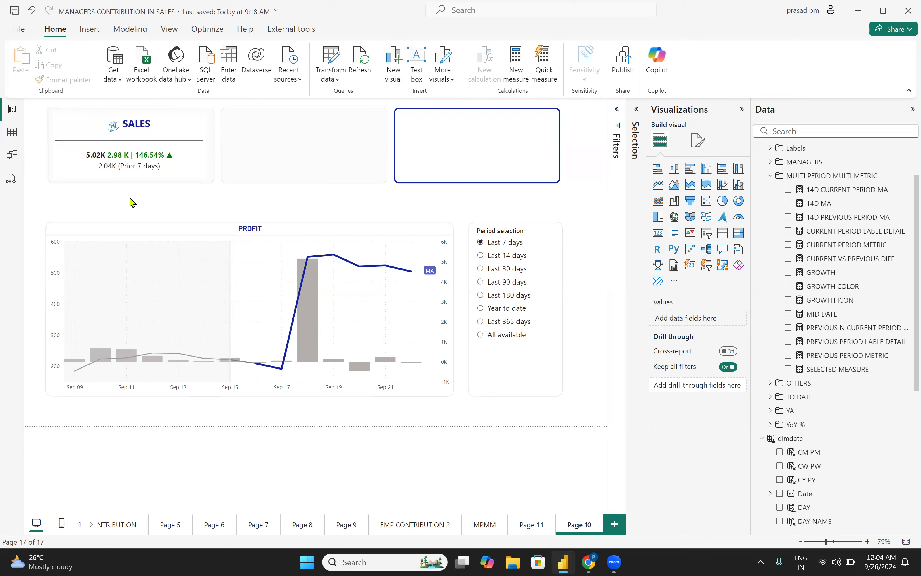
Step: Turn off the SALES card's background in its general effects settings
click(186, 167)
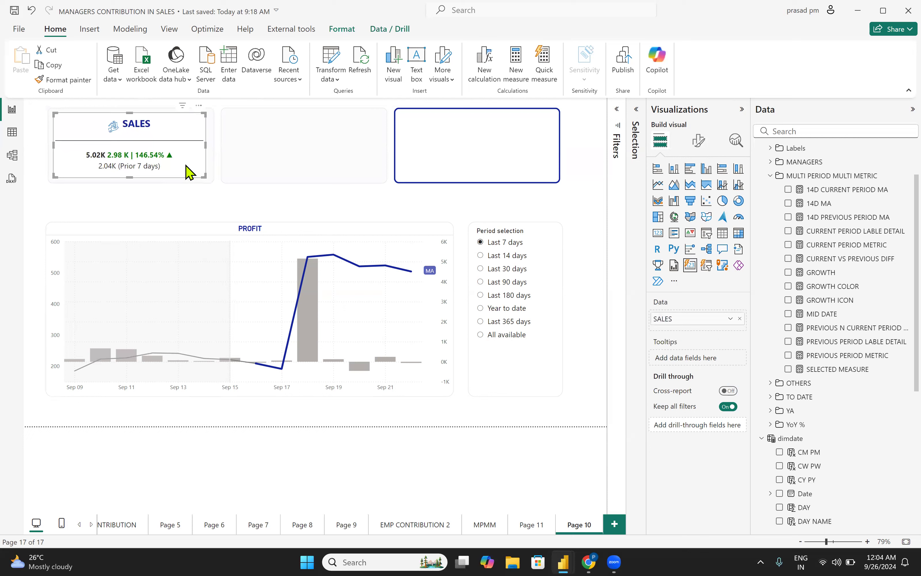
click(699, 143)
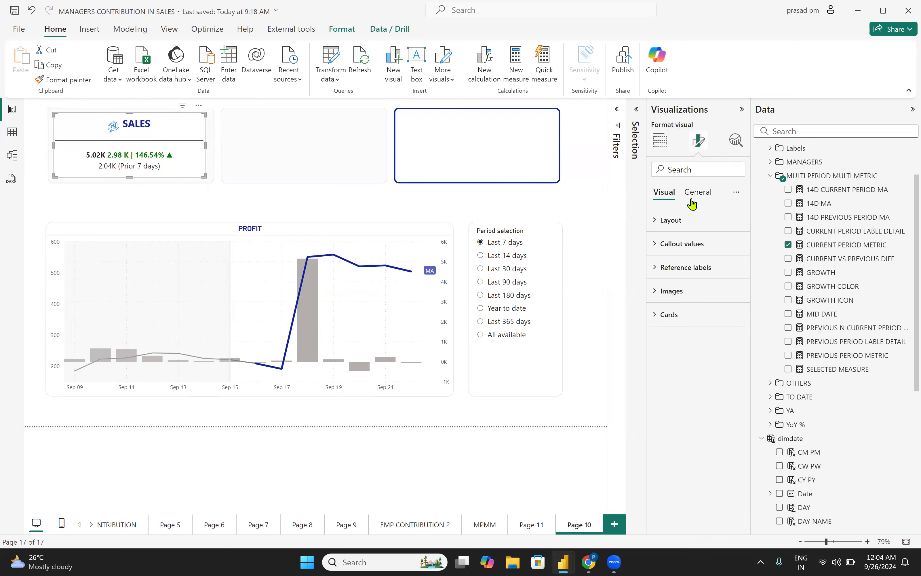
click(662, 268)
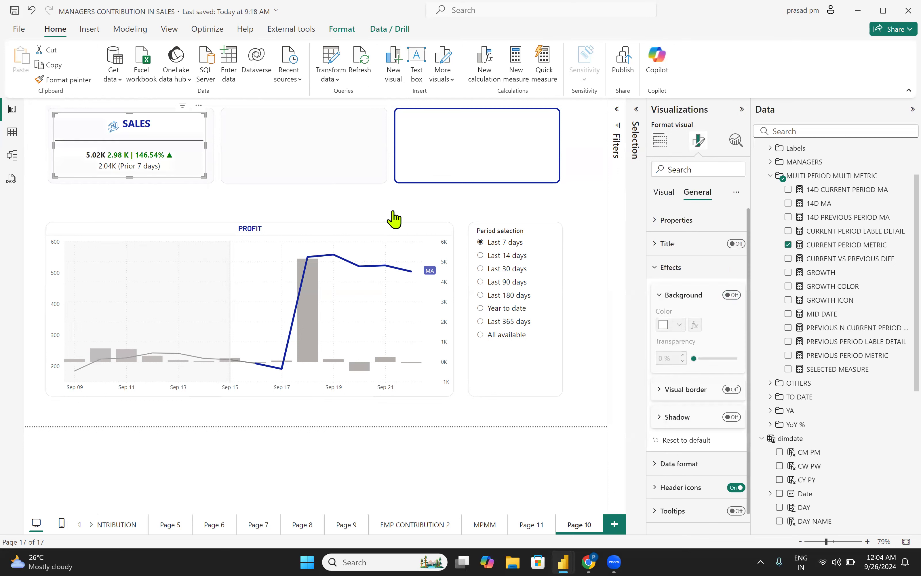
click(232, 206)
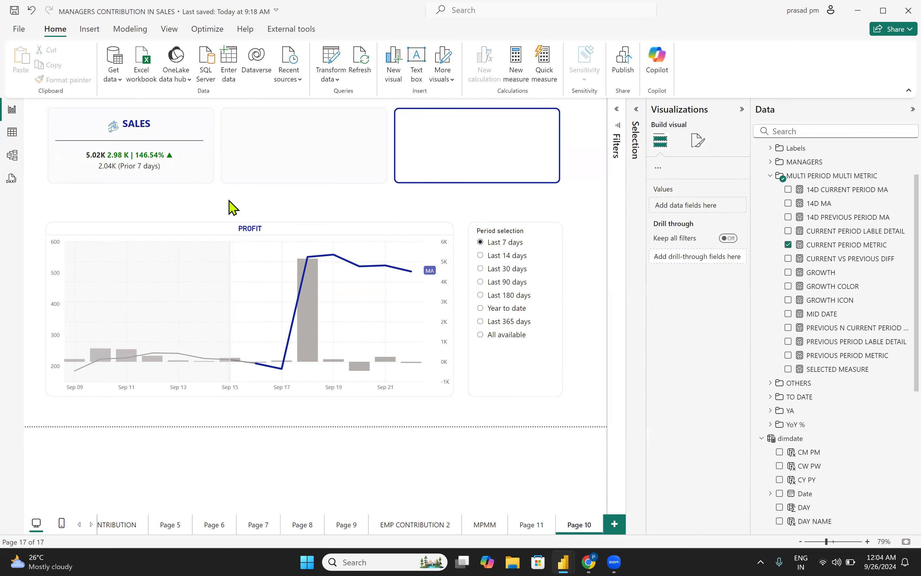
Step: Hide the Metrics Parameter slicer so that only the SALES card remains in that area
click(198, 177)
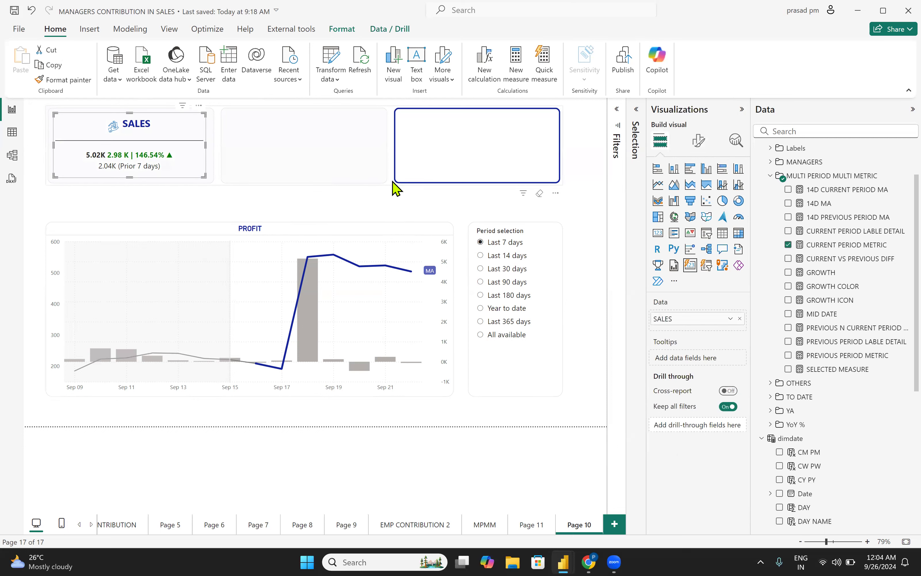
click(395, 188)
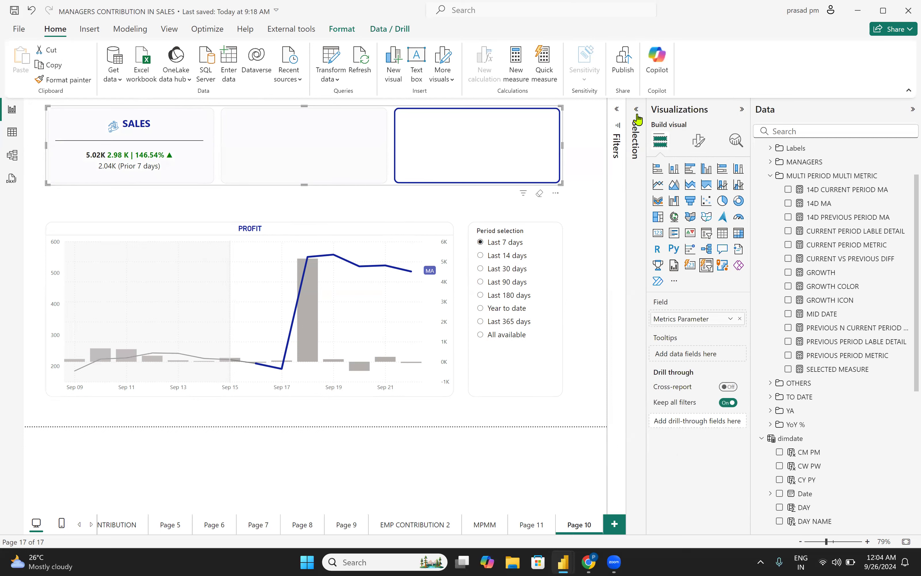
click(634, 129)
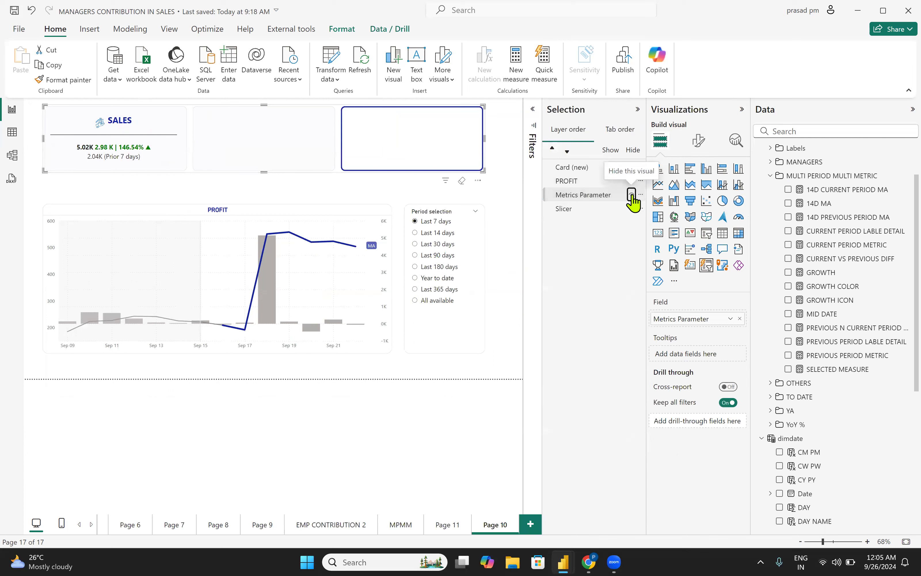
click(632, 194)
Step: Duplicate the SALES card twice and place the copies beside it in a row above the PROFIT chart
click(168, 157)
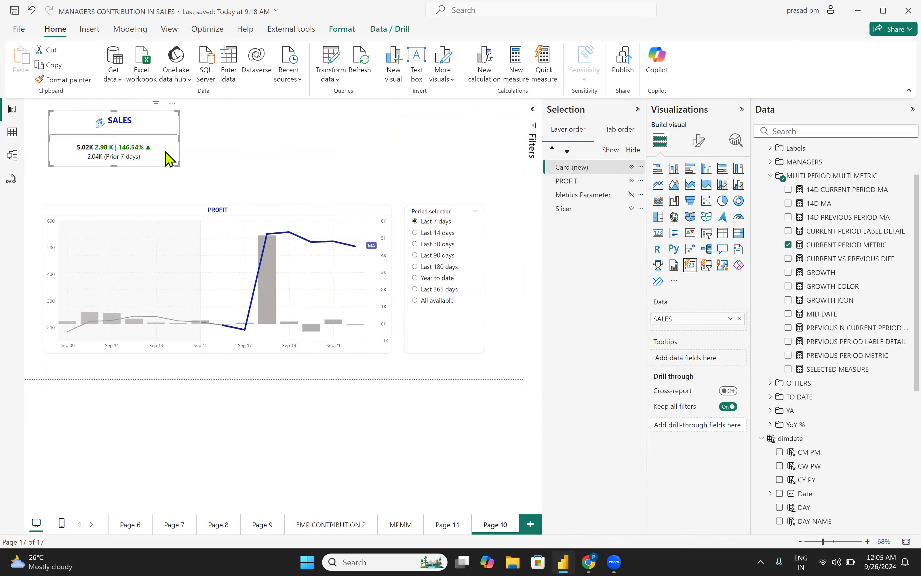
key(ctrl+c)
key(ctrl+v)
key(ctrl+v)
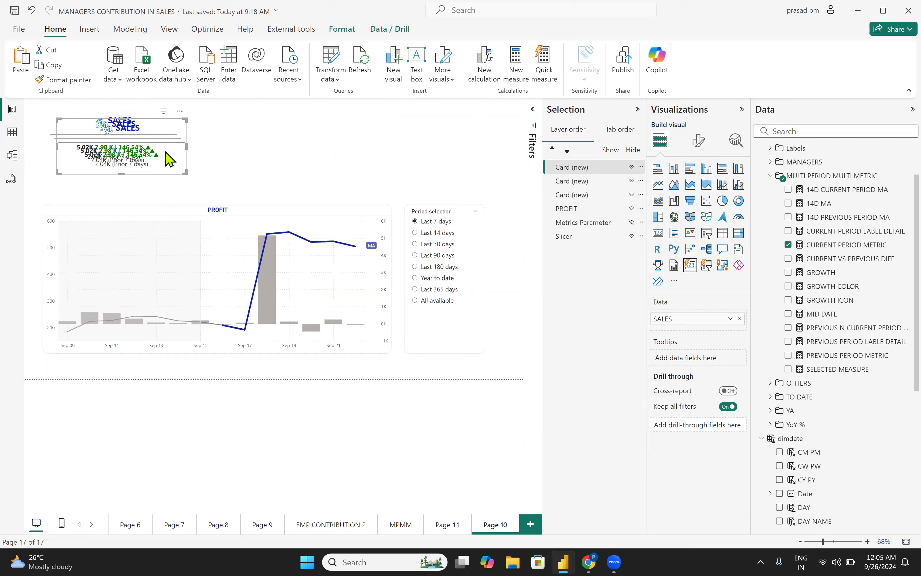
drag(170, 160, 466, 153)
drag(172, 160, 315, 154)
Step: Select all three SALES cards and distribute them horizontally
click(167, 160)
ctrl+click(219, 165)
ctrl+click(370, 164)
click(342, 30)
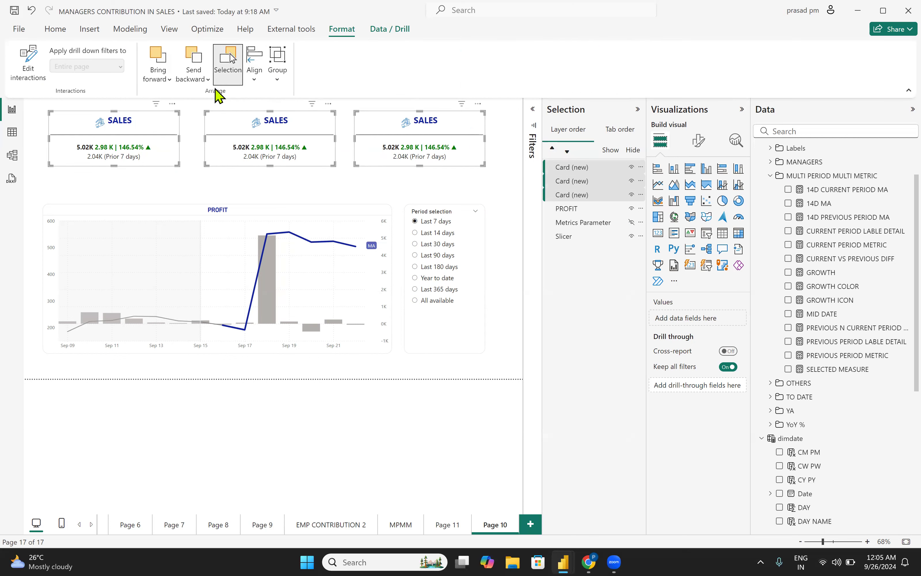
click(254, 78)
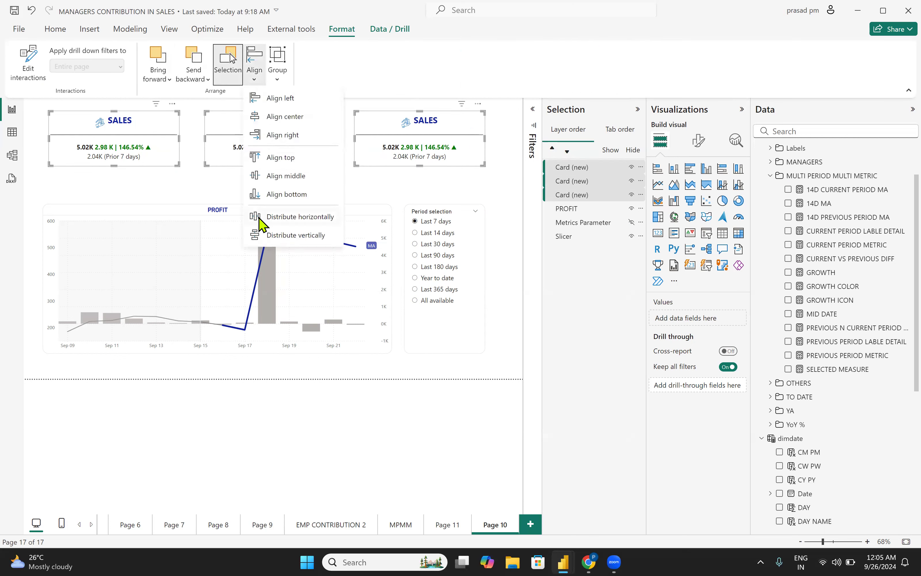
click(295, 220)
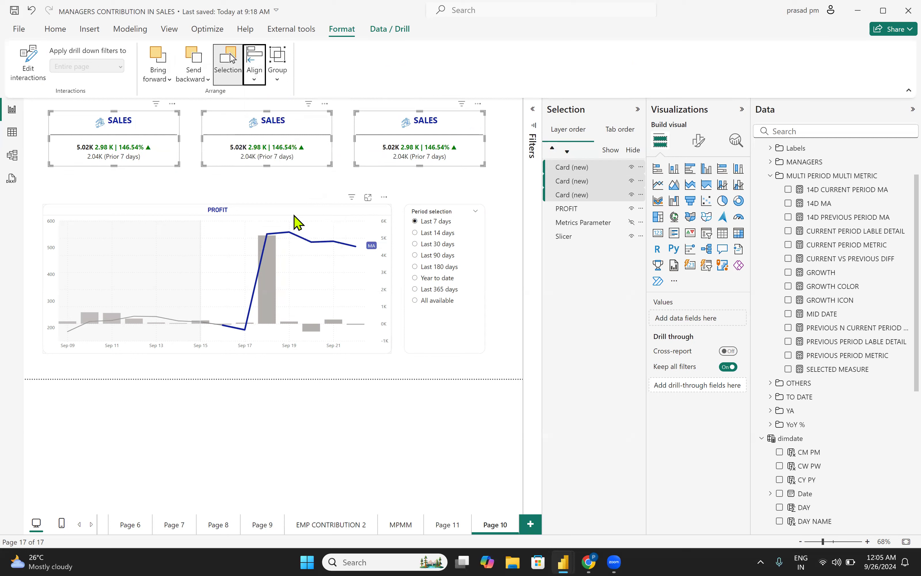
click(500, 192)
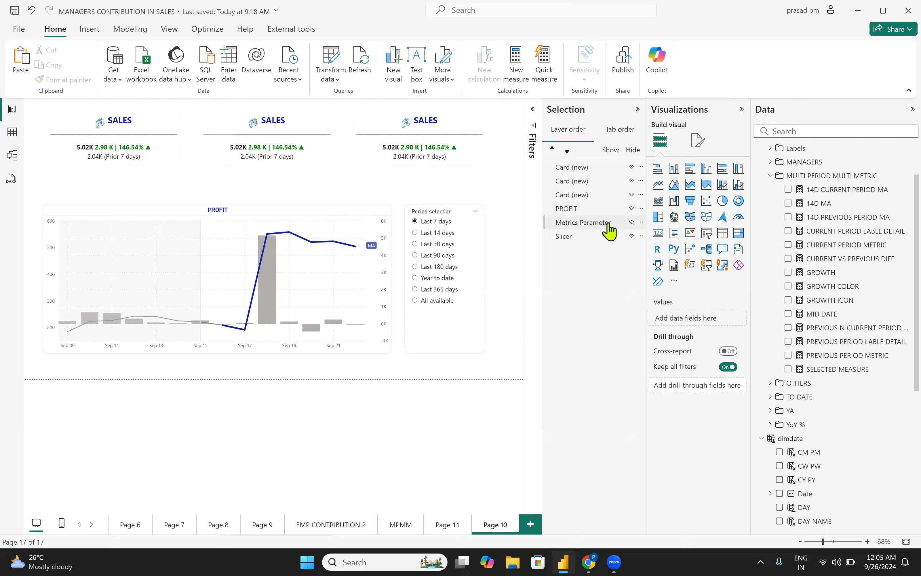
Step: Show the Metrics Parameter slicer again and set the third SALES card's horizontal position to 829 to center it in its button
click(596, 224)
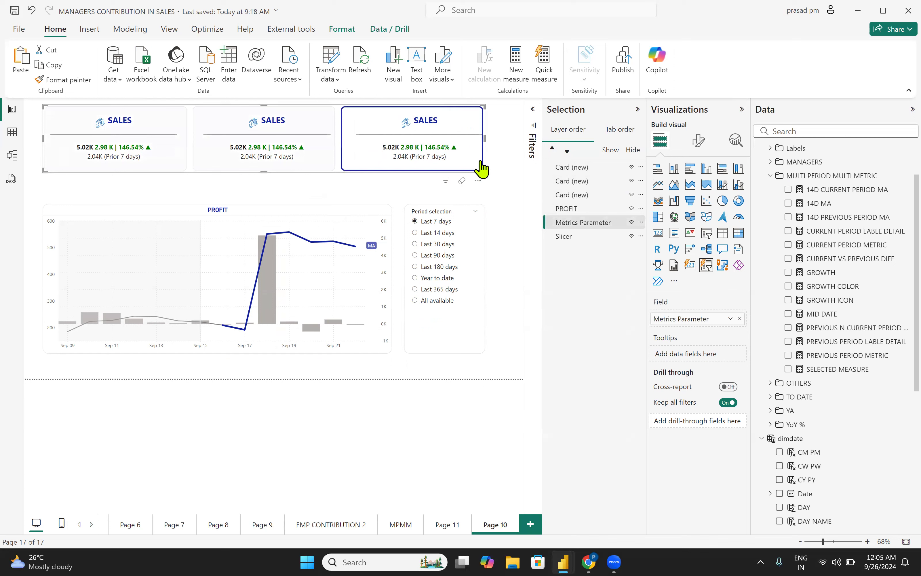
click(574, 195)
click(567, 183)
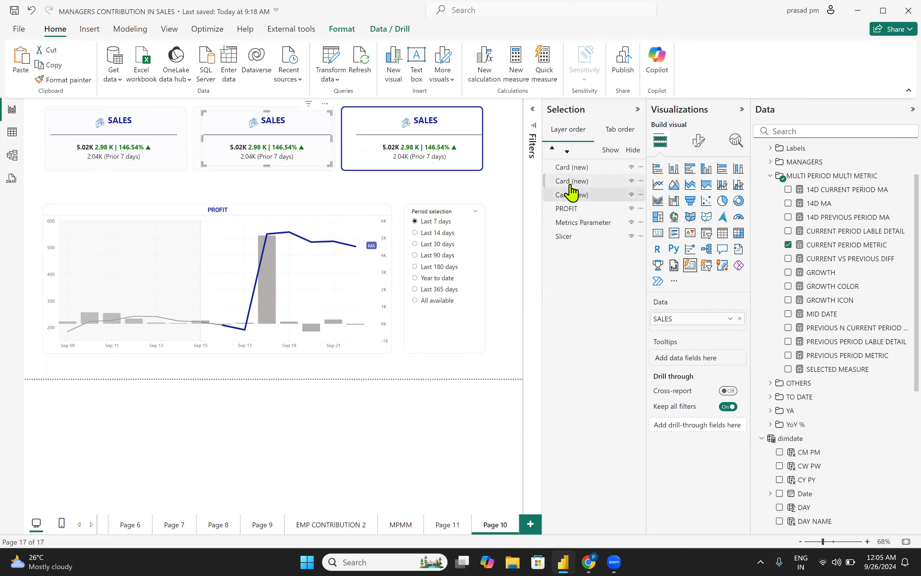
click(566, 169)
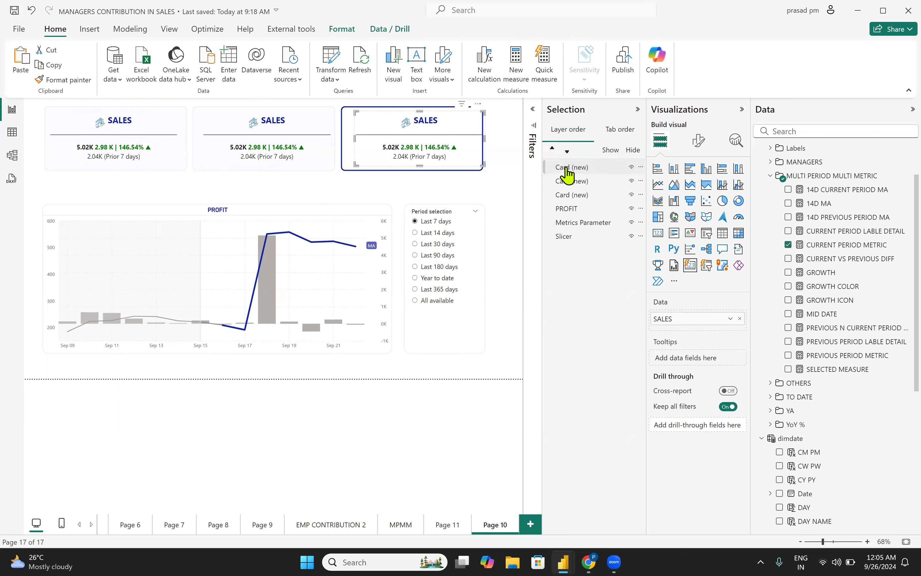
click(698, 141)
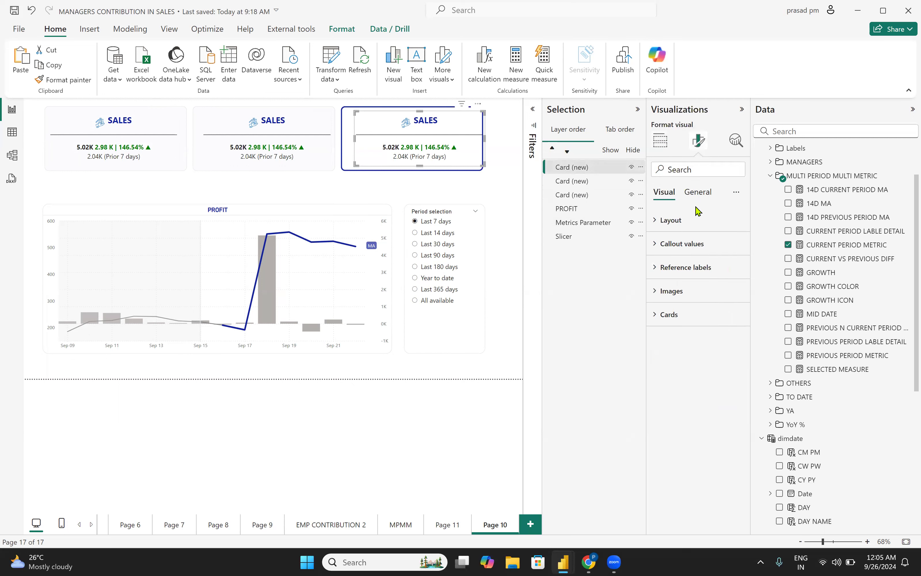
click(698, 192)
click(658, 227)
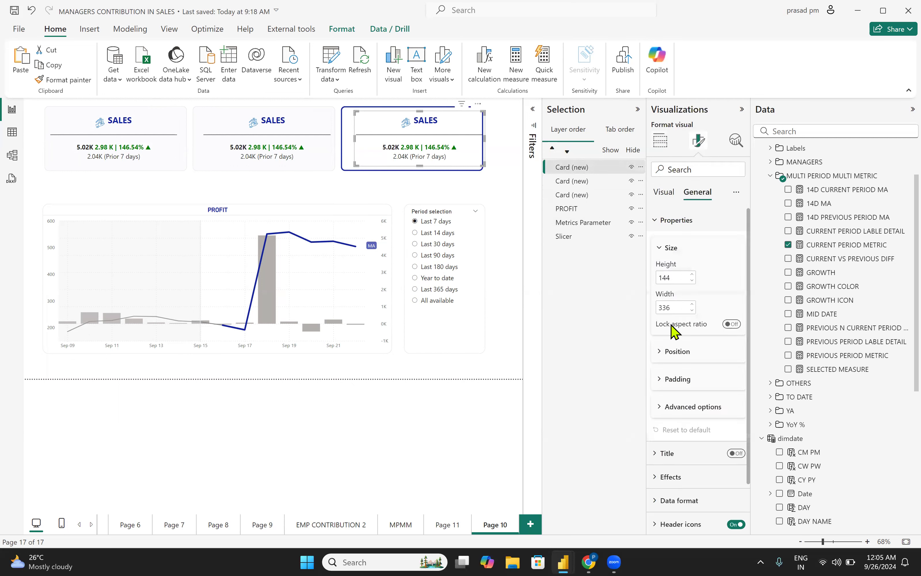
click(659, 354)
click(691, 384)
click(691, 384)
click(691, 383)
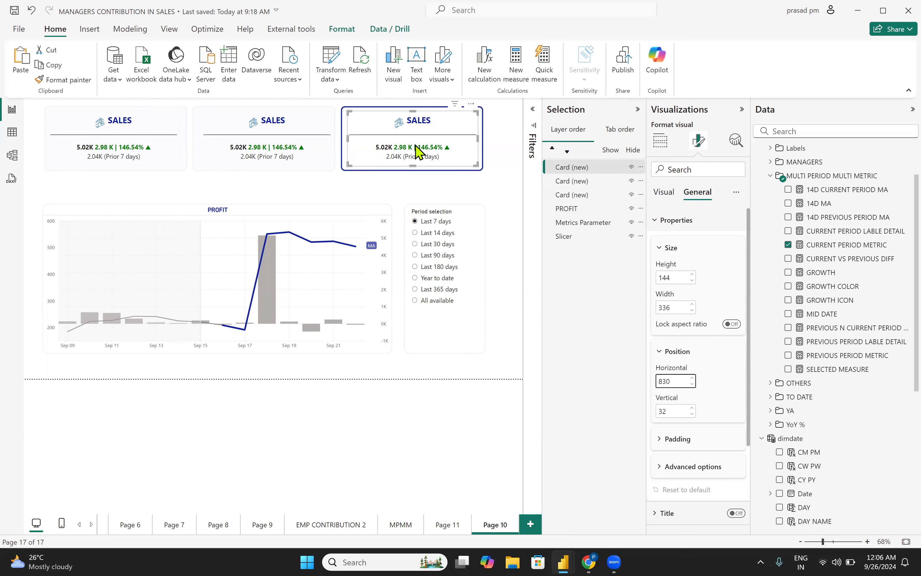
click(694, 380)
click(691, 385)
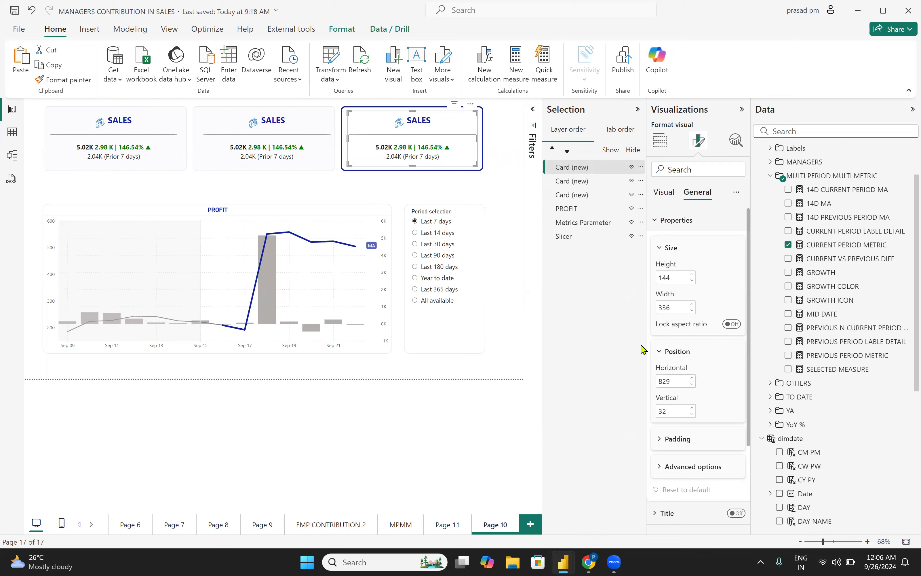
Step: Hide the Metrics Parameter slicer and redistribute the three SALES cards horizontally with even spacing
click(630, 222)
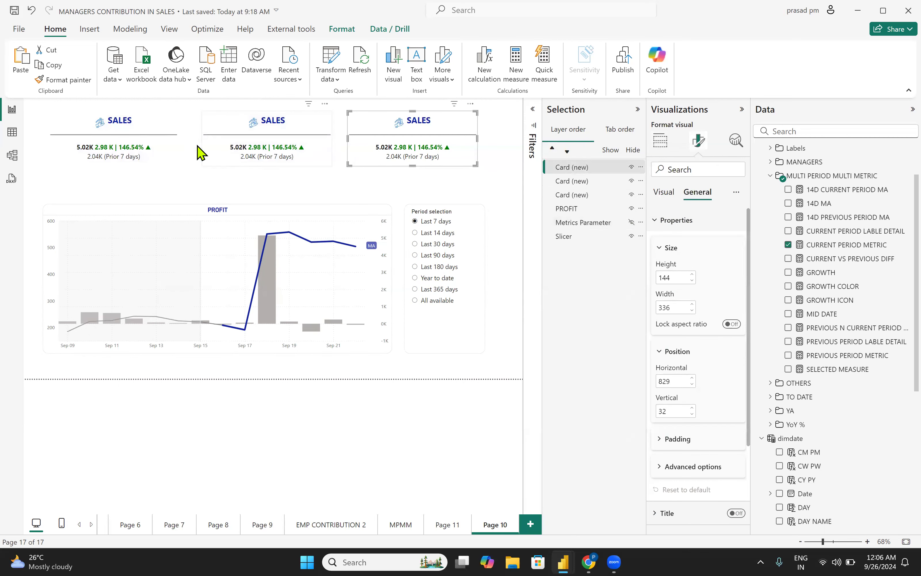
ctrl+click(157, 155)
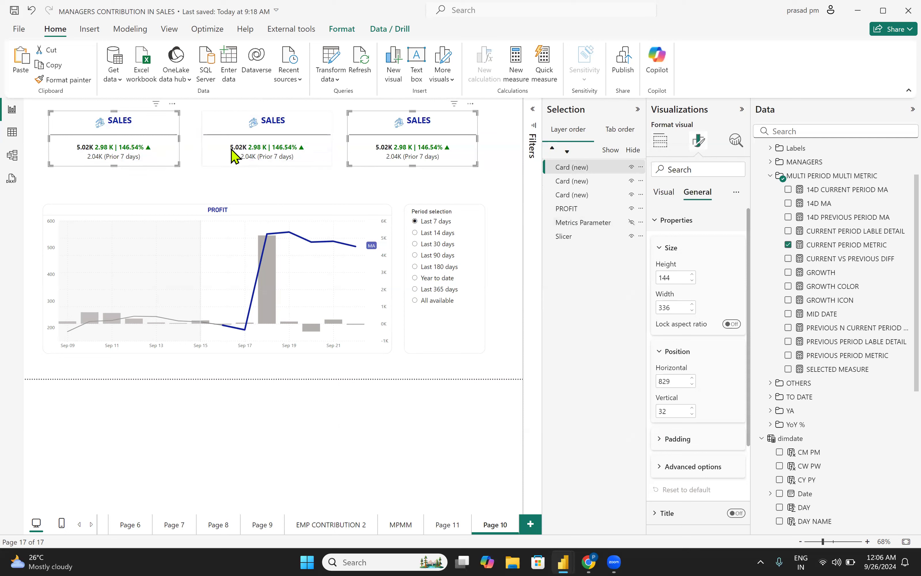
ctrl+click(285, 154)
click(342, 29)
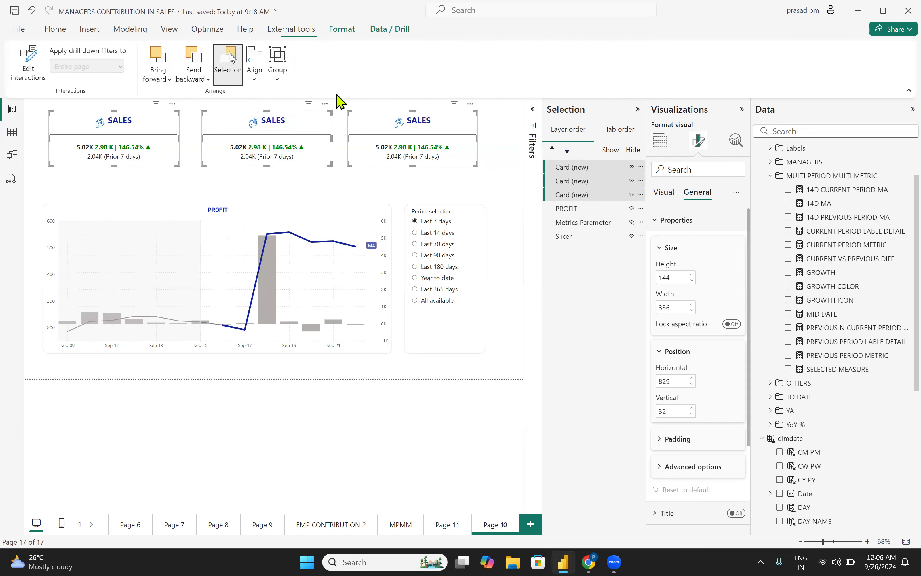
click(254, 63)
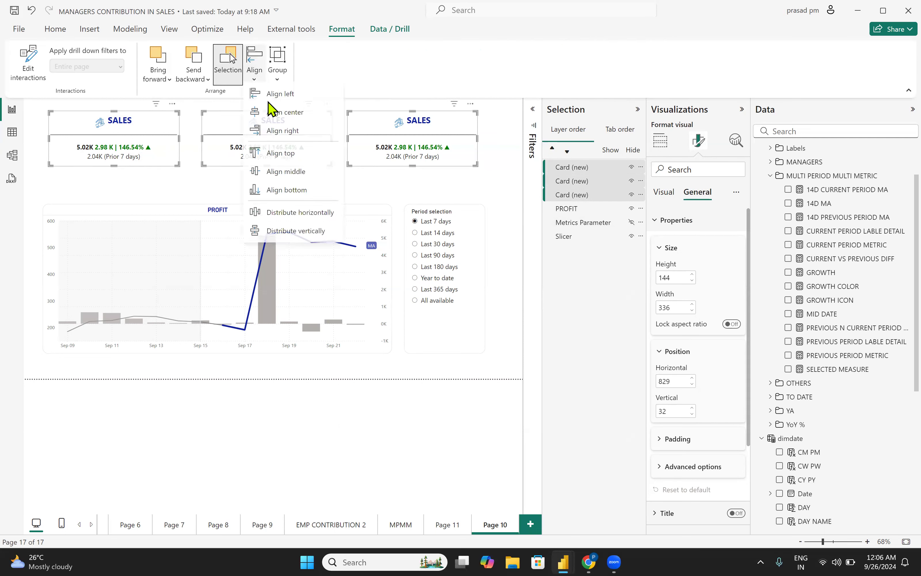
click(295, 220)
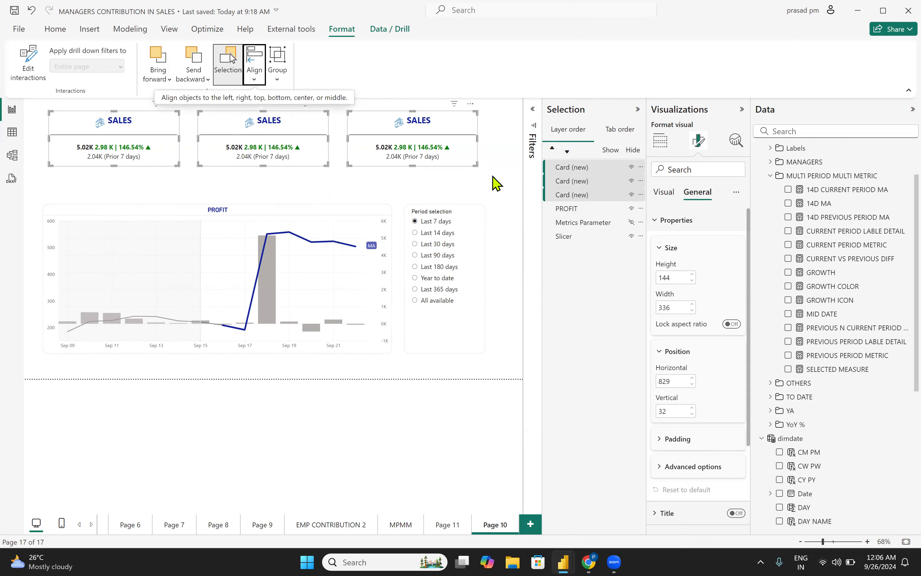
click(495, 185)
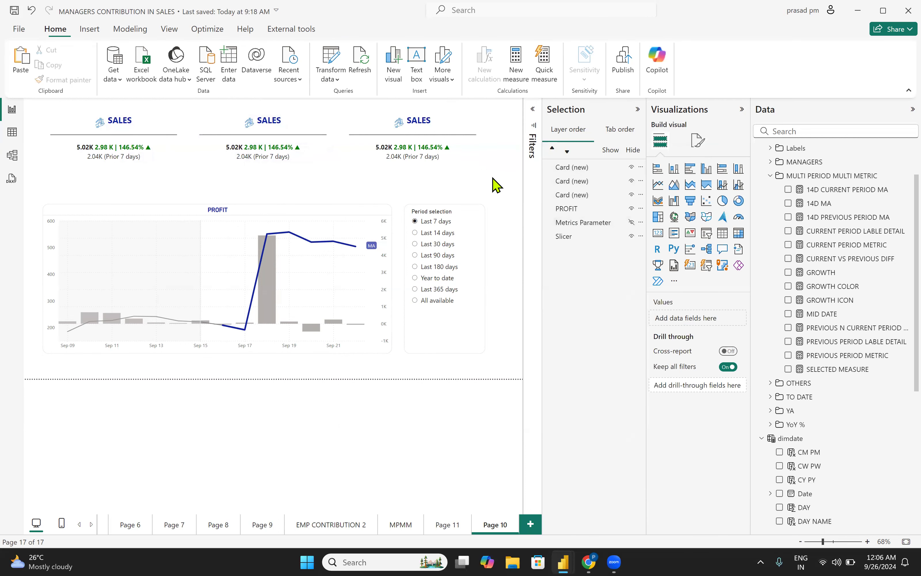
Step: Try adding the Metrics Parameter field as a visual-level filter on the first SALES card, and remove it again
click(164, 167)
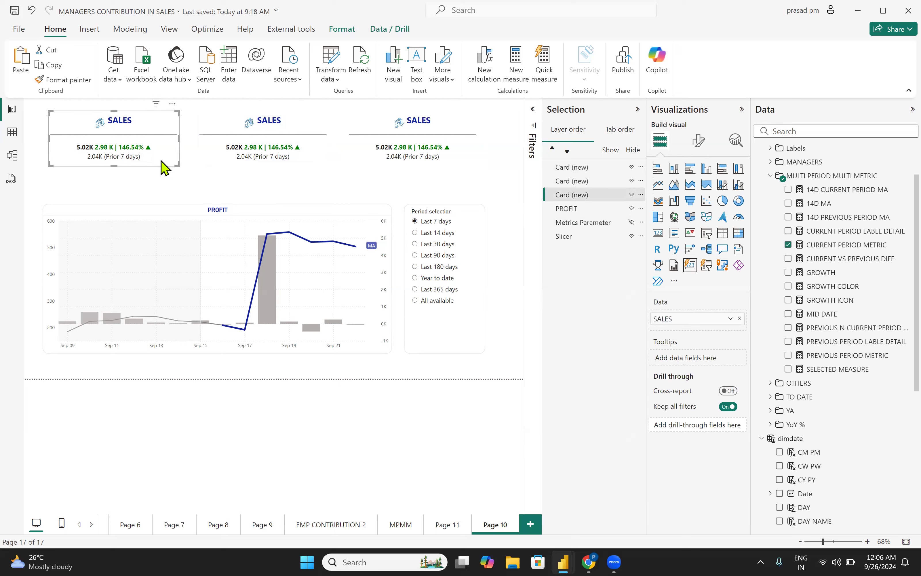
click(533, 111)
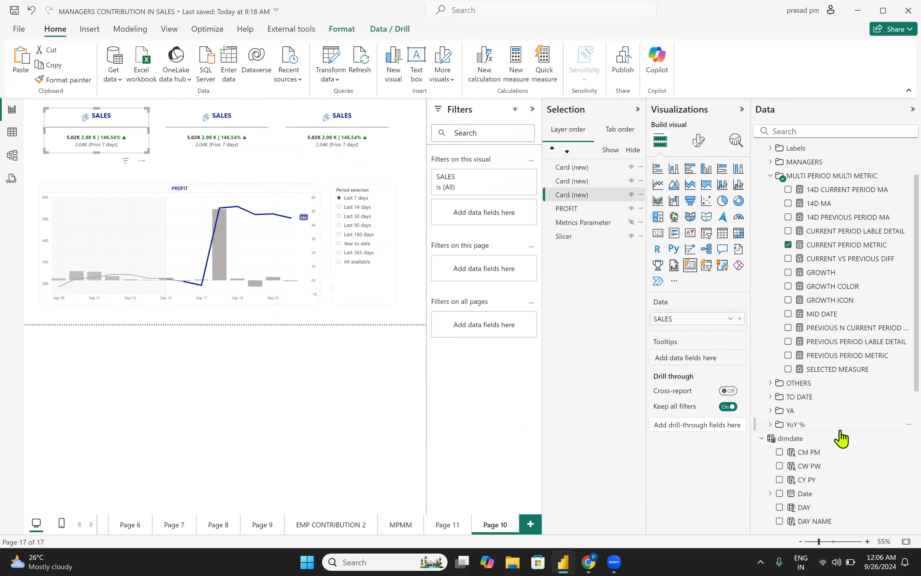
scroll(839, 424, down, 4)
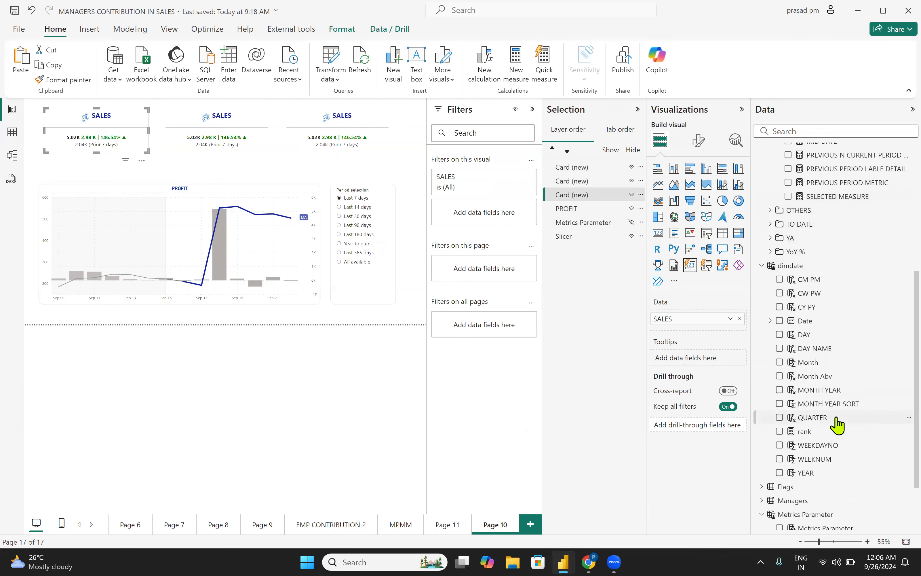
scroll(818, 510, down, 2)
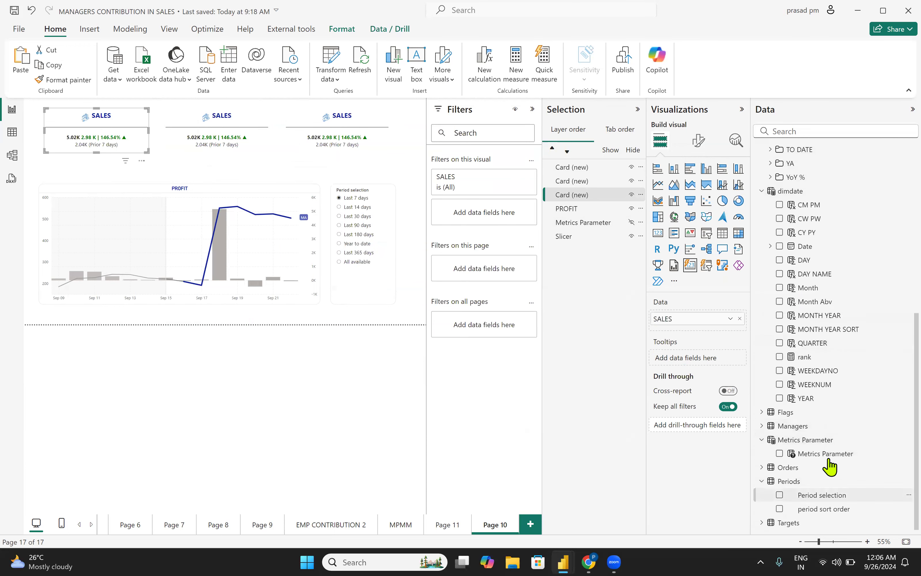
drag(825, 461, 480, 217)
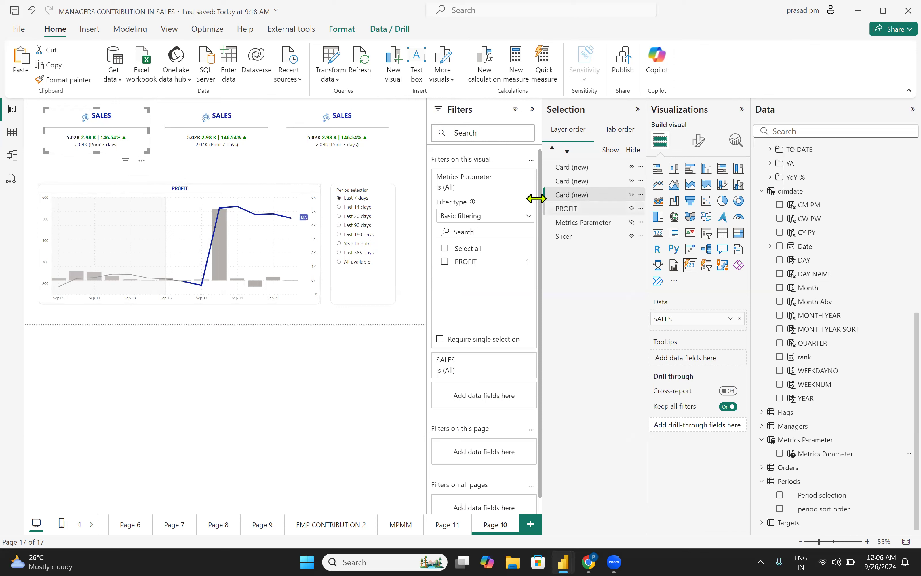
click(516, 177)
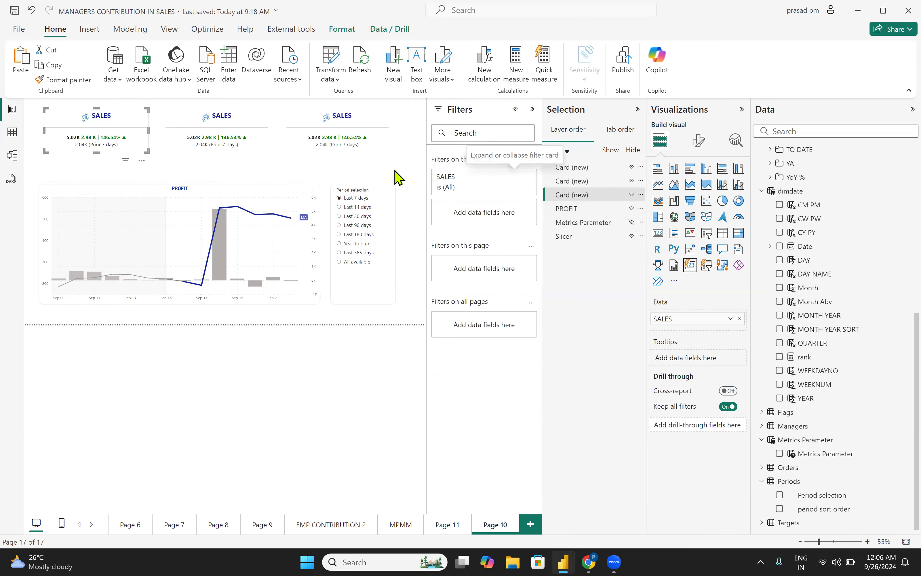
Step: Show the Metrics Parameter slicer again and bring it to the front of the layer order, above the three cards
click(631, 223)
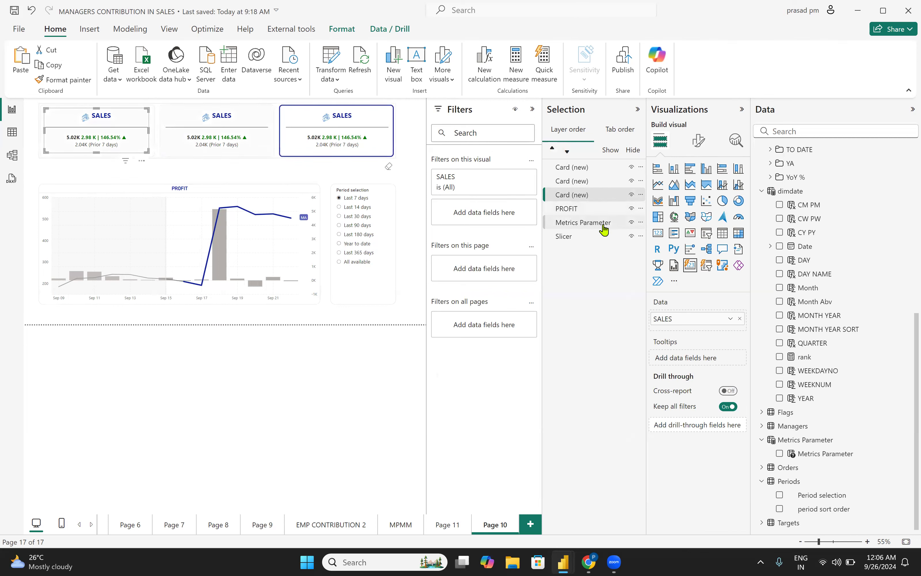
click(410, 165)
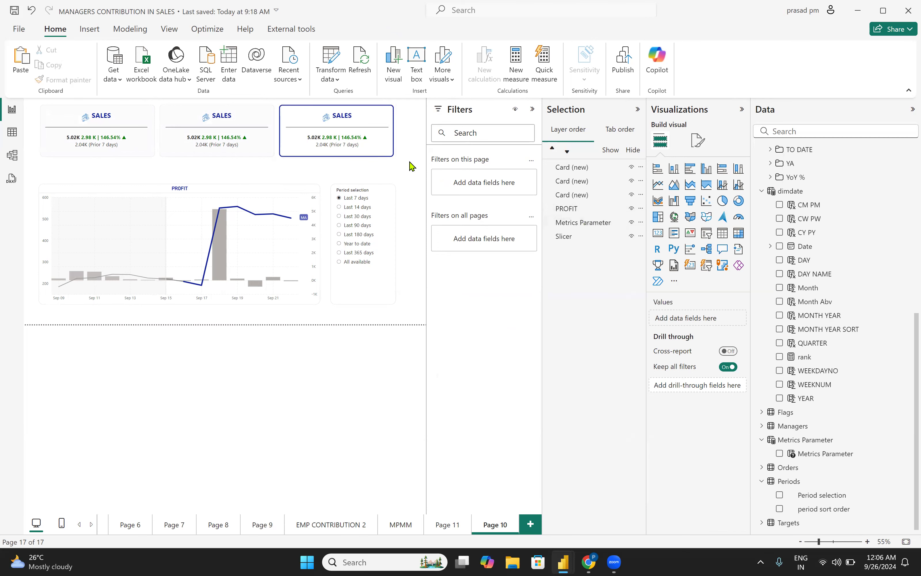
click(532, 109)
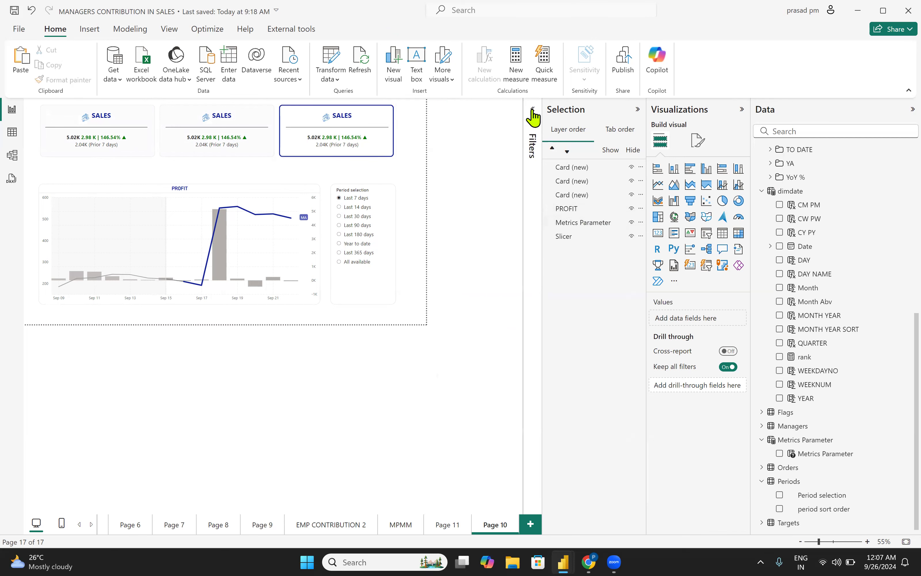
click(637, 112)
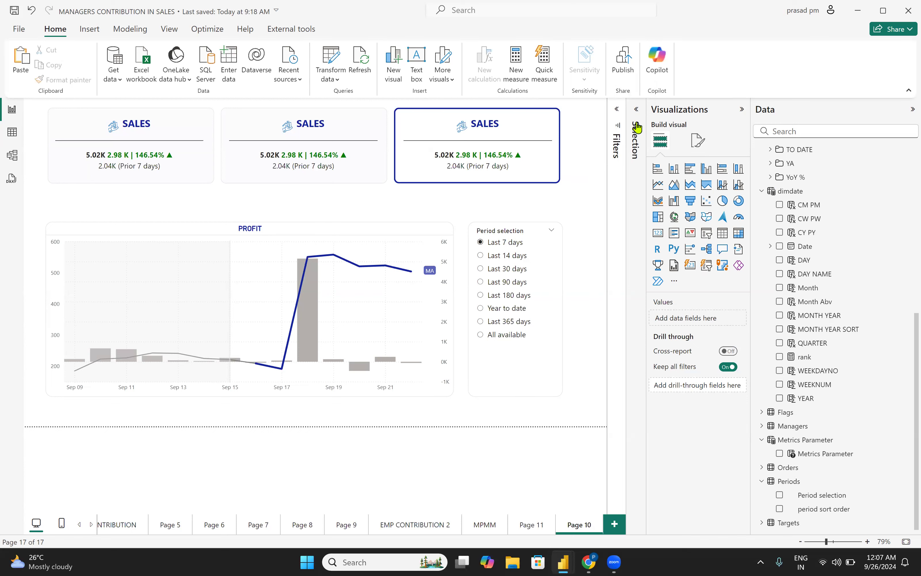
click(636, 110)
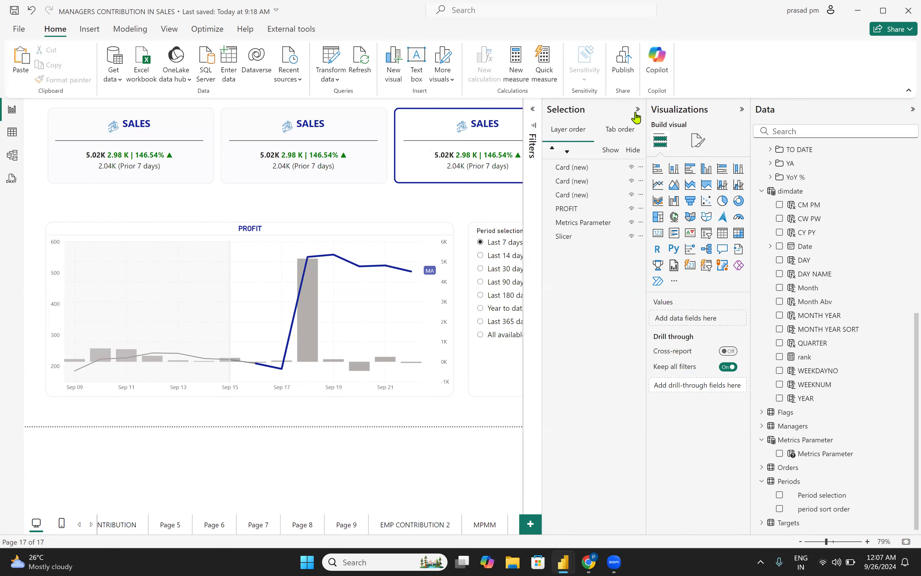
drag(589, 229, 590, 176)
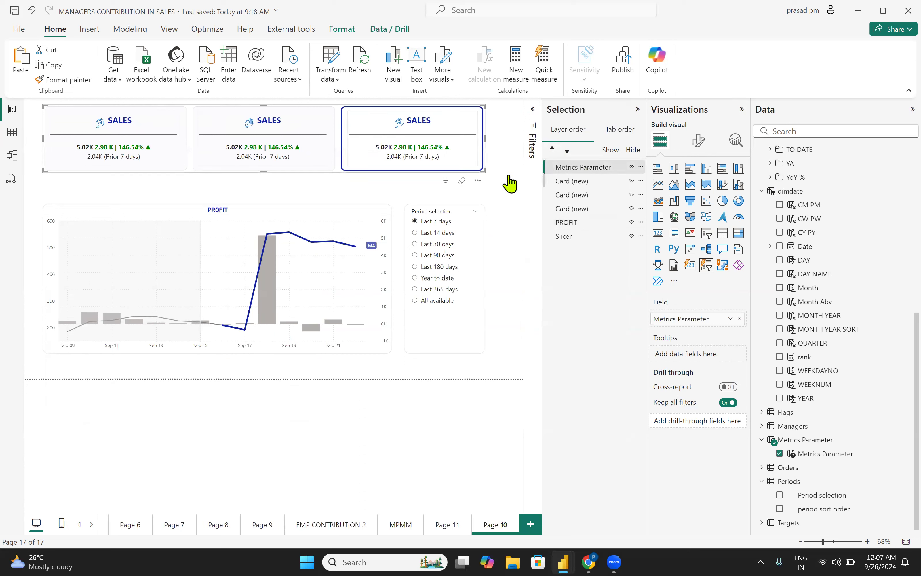
Step: Group the three SALES cards together
click(567, 182)
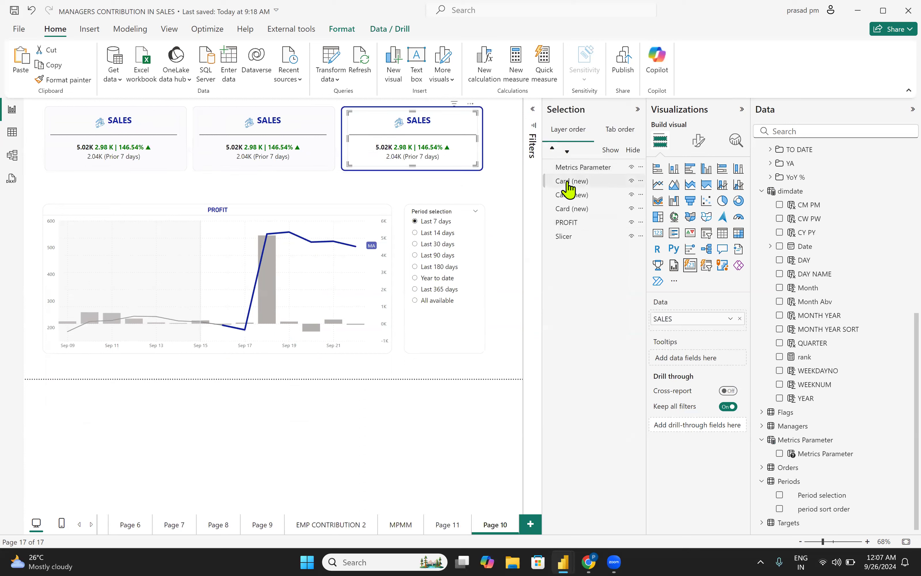
ctrl+click(568, 194)
ctrl+click(569, 209)
right_click(570, 209)
mouse_move(596, 221)
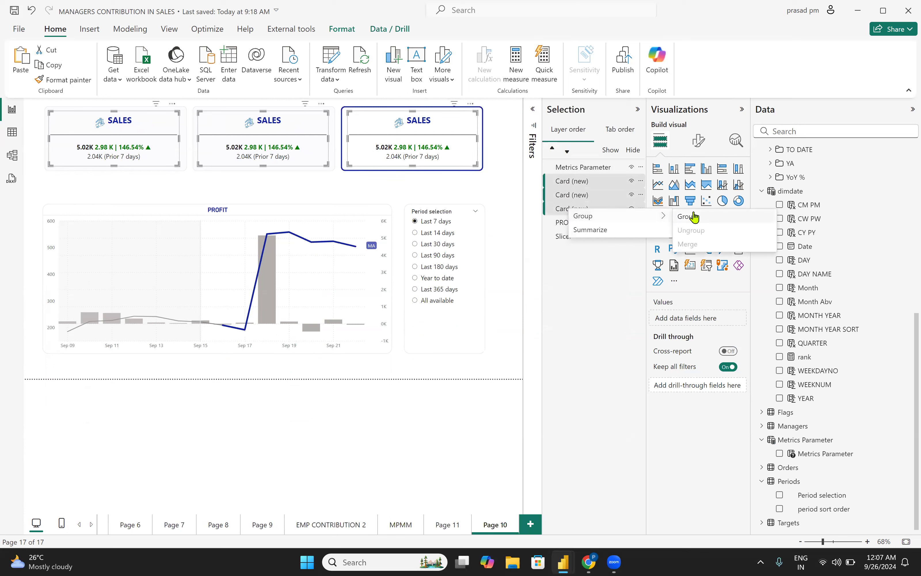
click(688, 221)
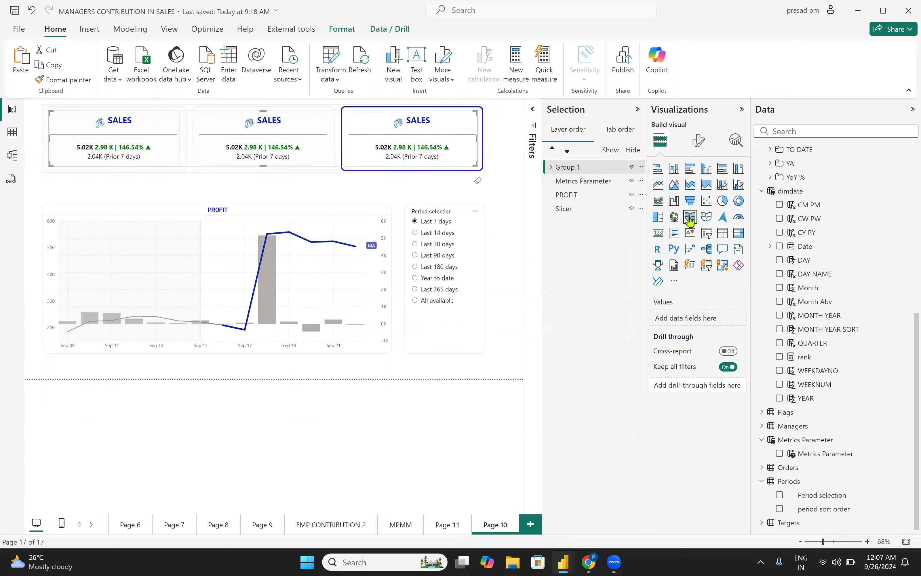
Step: Place the Metrics Parameter slicer above the card group in the layer order and group the two together
drag(589, 178, 591, 169)
click(584, 179)
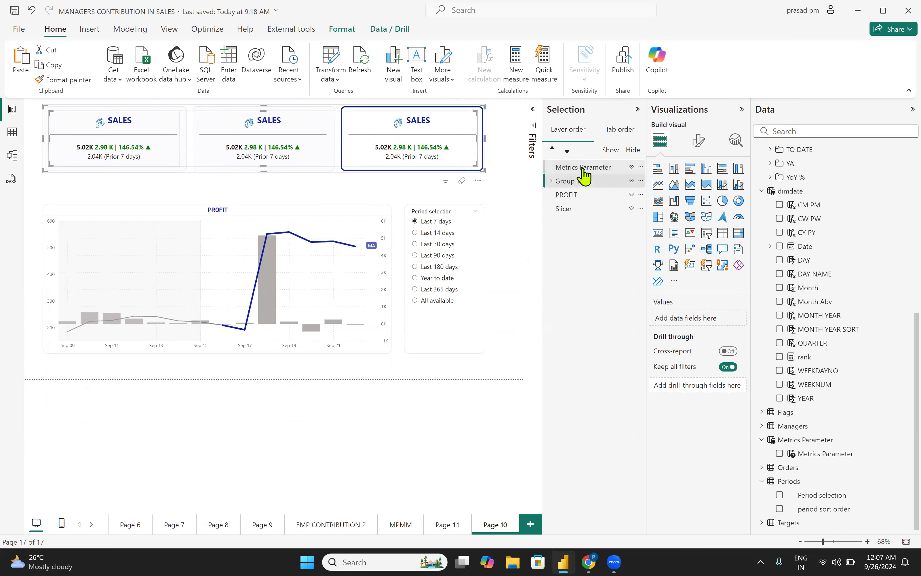
right_click(584, 187)
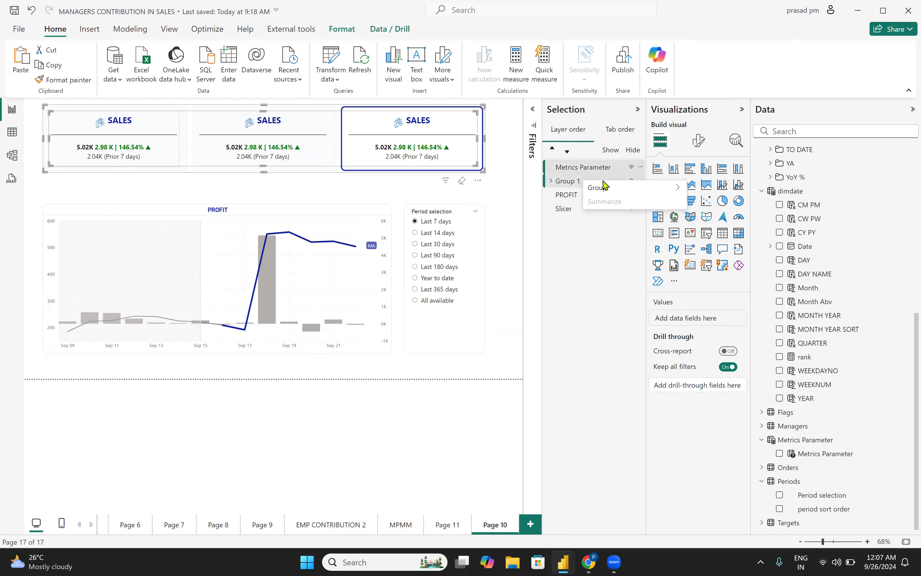
mouse_move(624, 187)
click(701, 188)
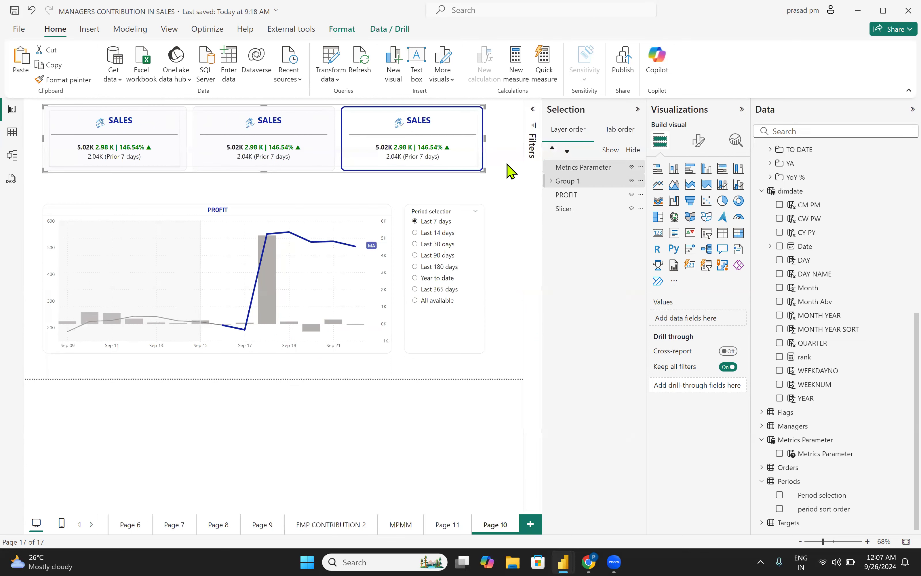
click(503, 162)
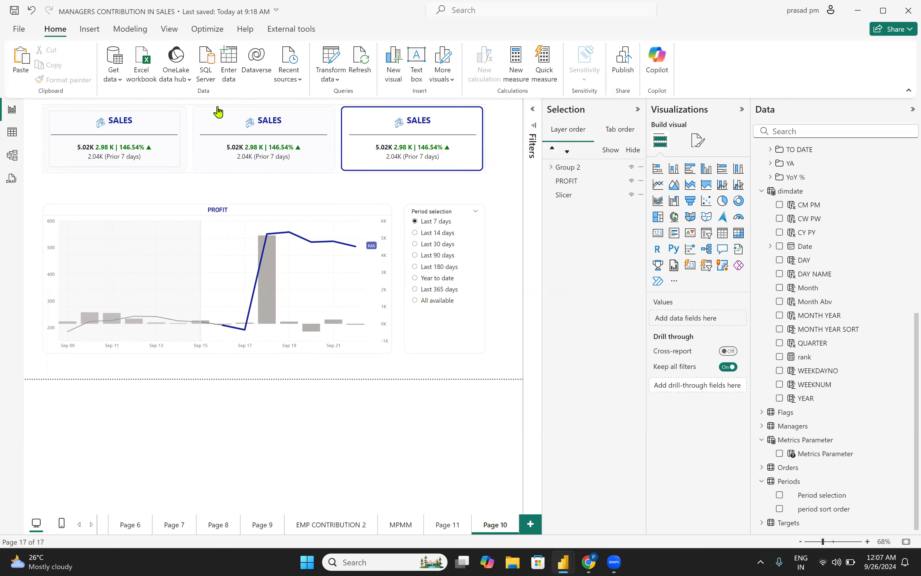
Step: Expand both groups in the layer order and rename the middle card's SALES field to QUANTITY for that visual
click(550, 167)
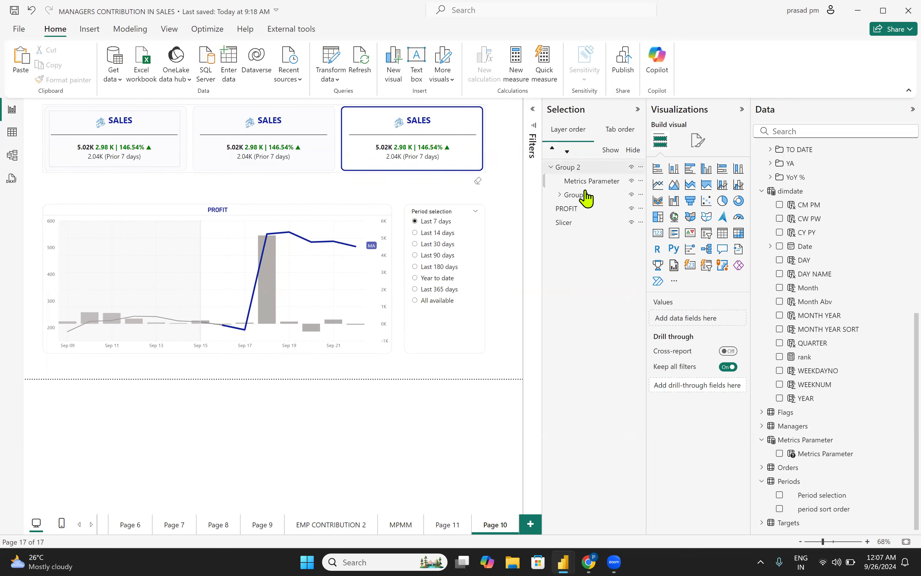
click(559, 195)
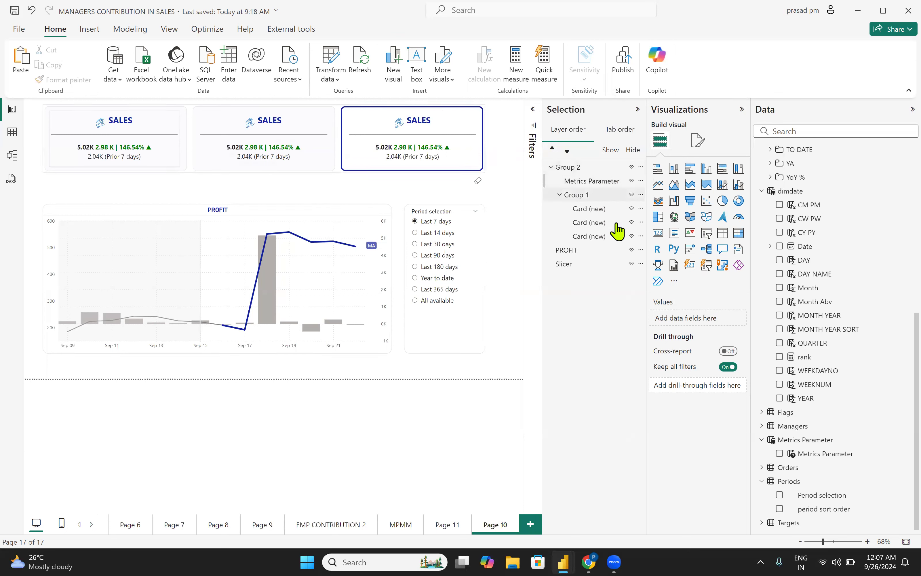
click(585, 228)
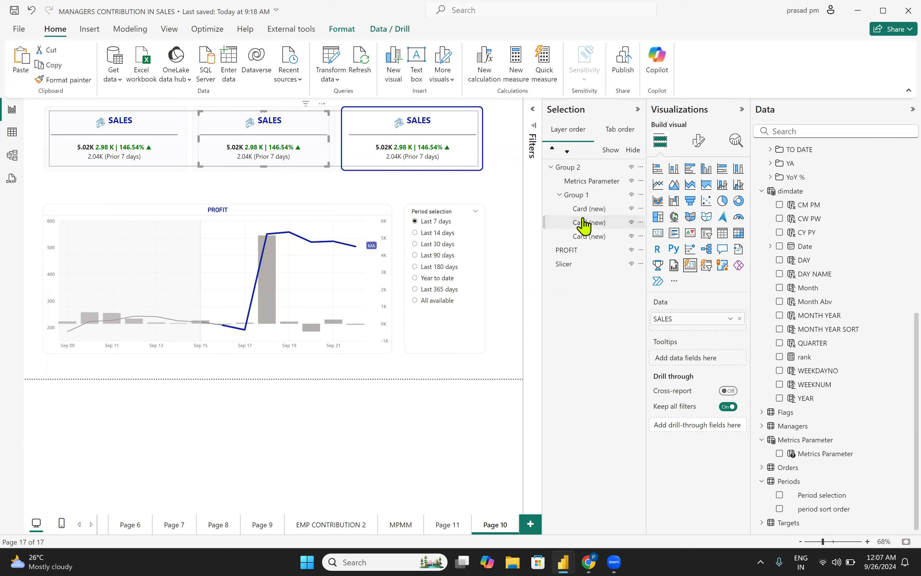
click(583, 223)
click(588, 225)
double_click(679, 320)
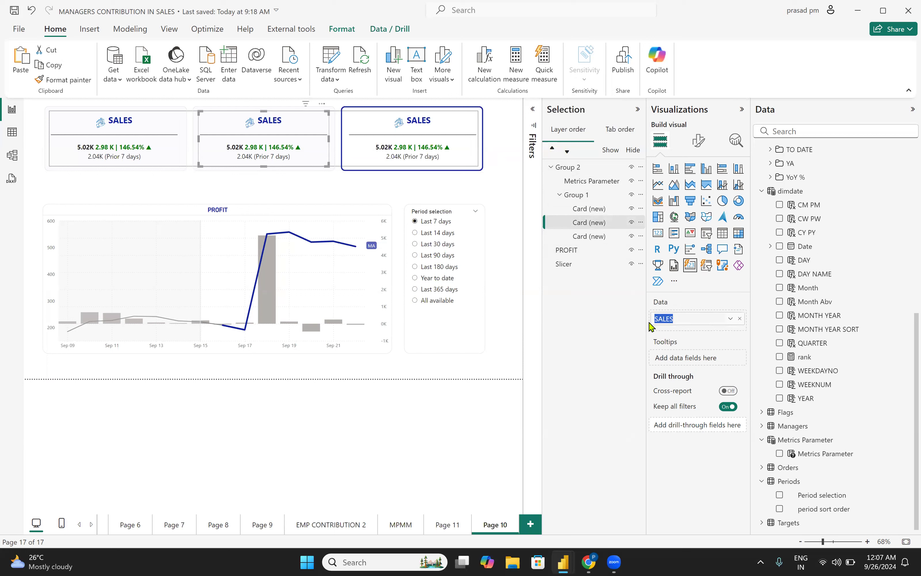
text(QUANTITY)
click(693, 338)
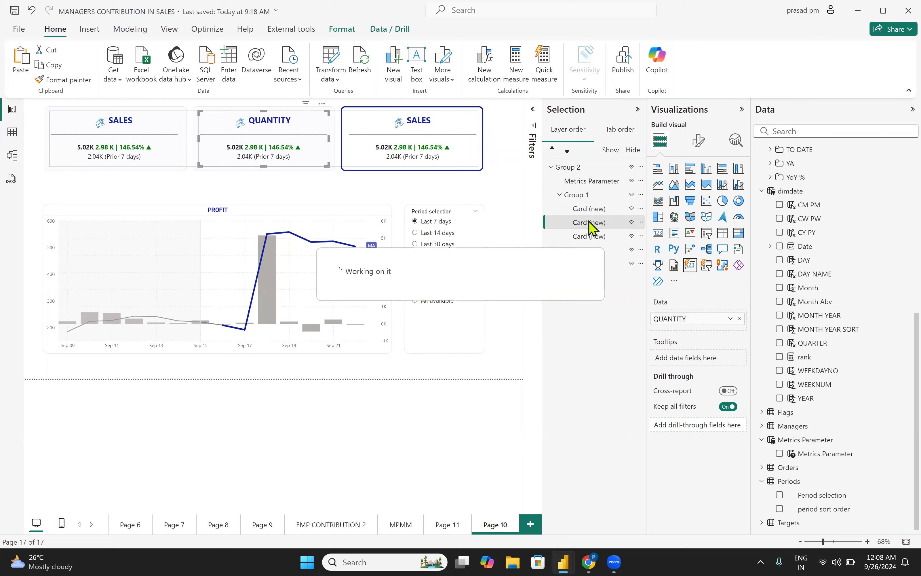
Step: Rename the third card's SALES field to PROFIT for that visual
click(586, 209)
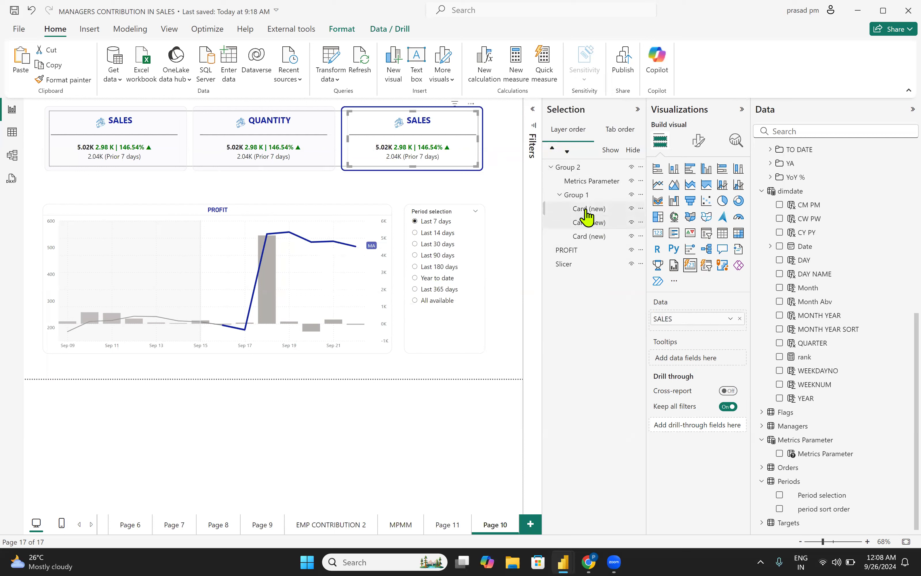
double_click(680, 316)
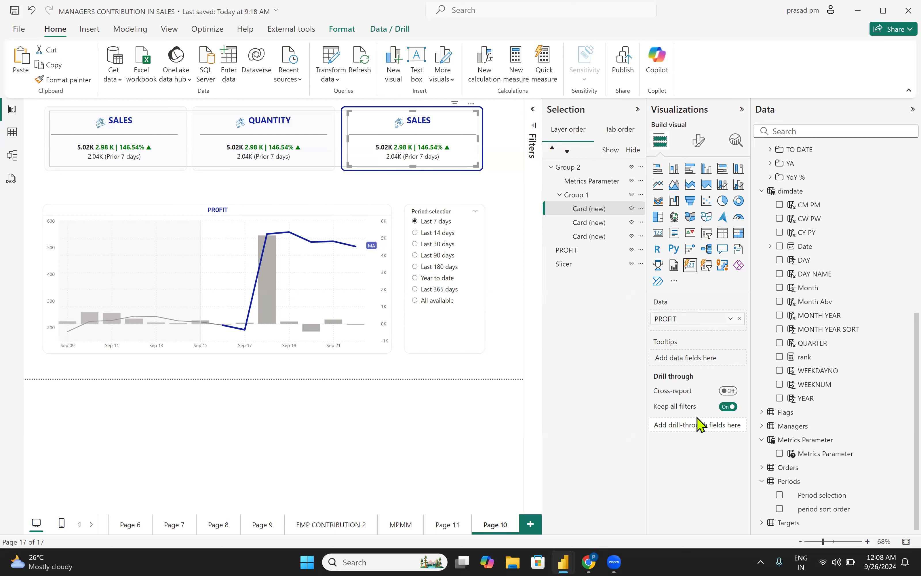
click(689, 336)
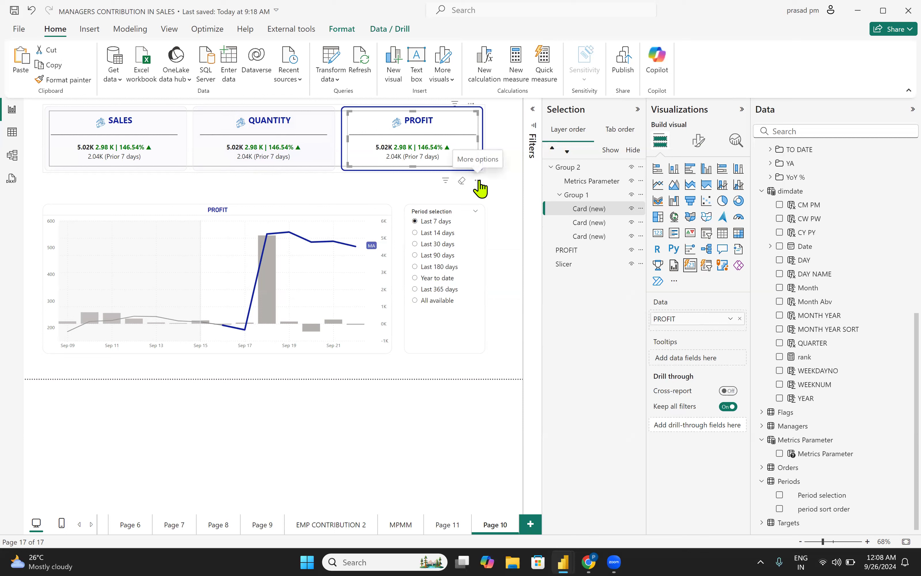
click(372, 190)
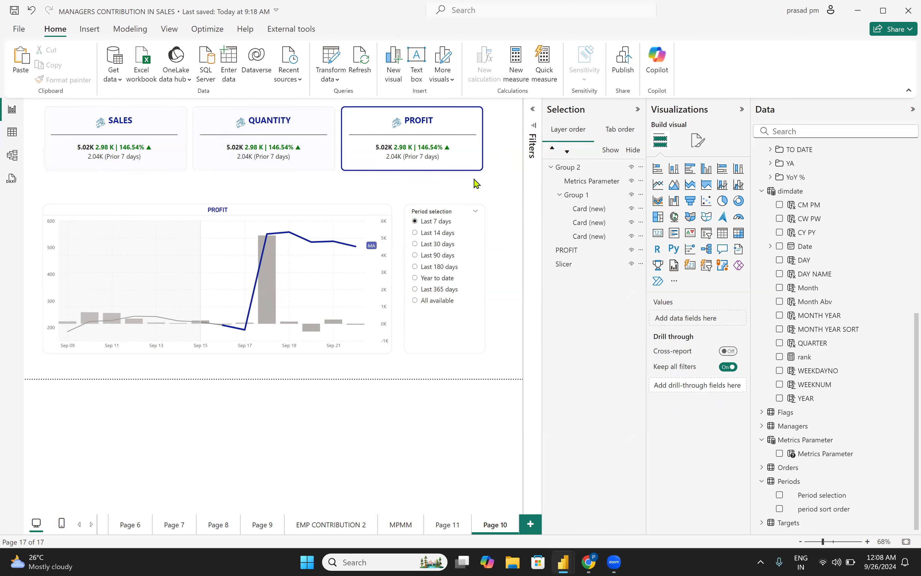
Step: Set the Metrics Parameter slicer's vertical position to 36
click(591, 182)
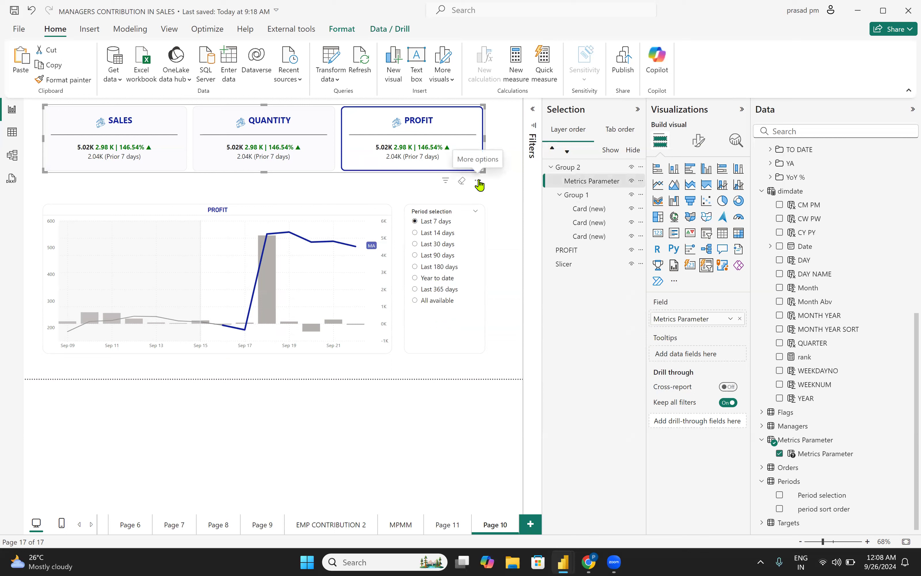
click(699, 144)
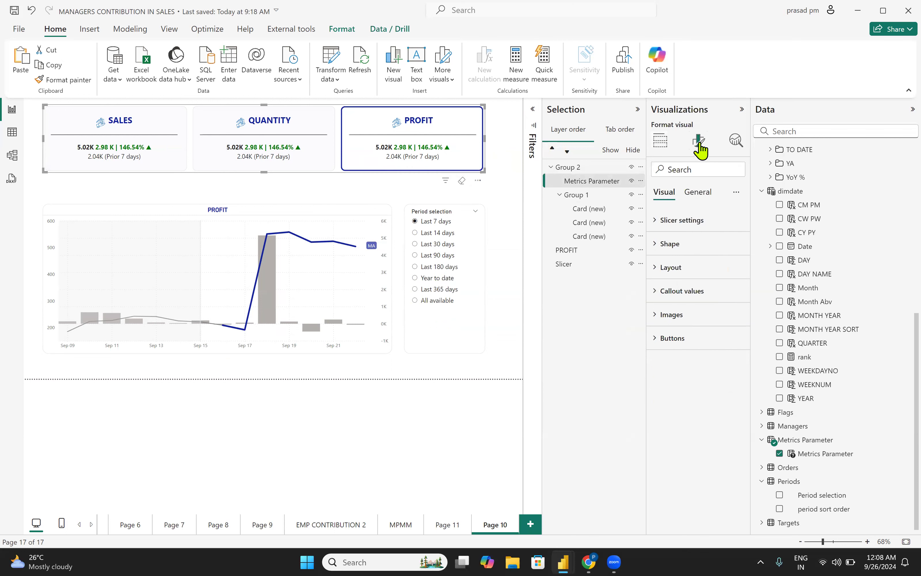
click(698, 192)
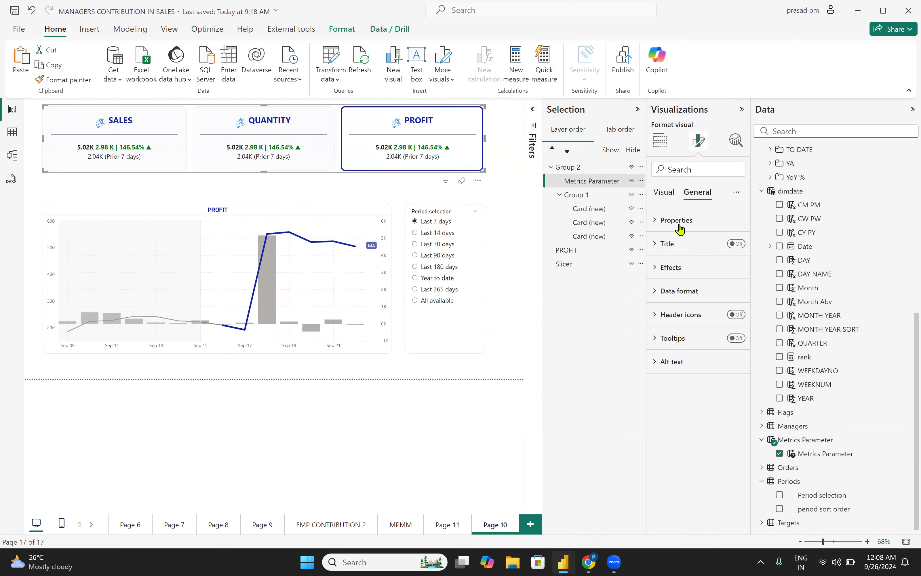
click(657, 220)
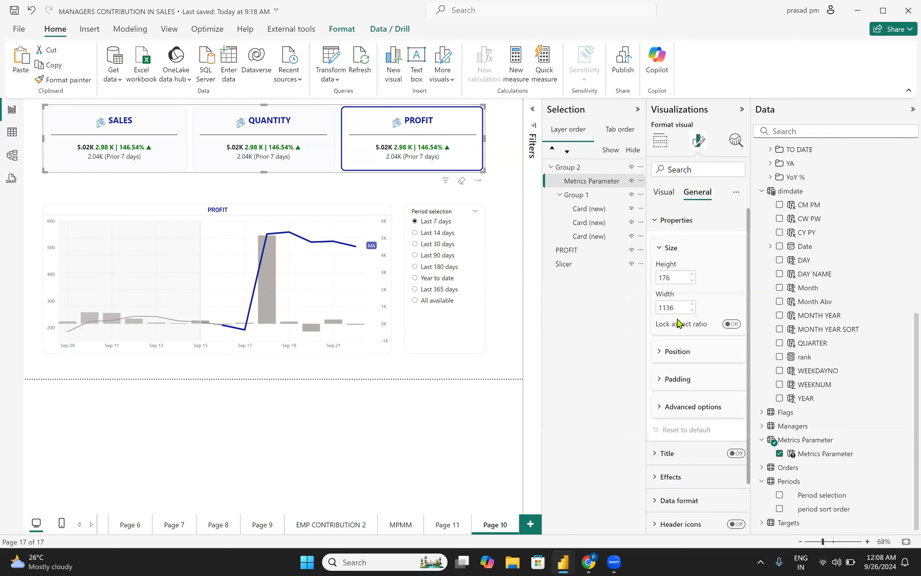
click(660, 352)
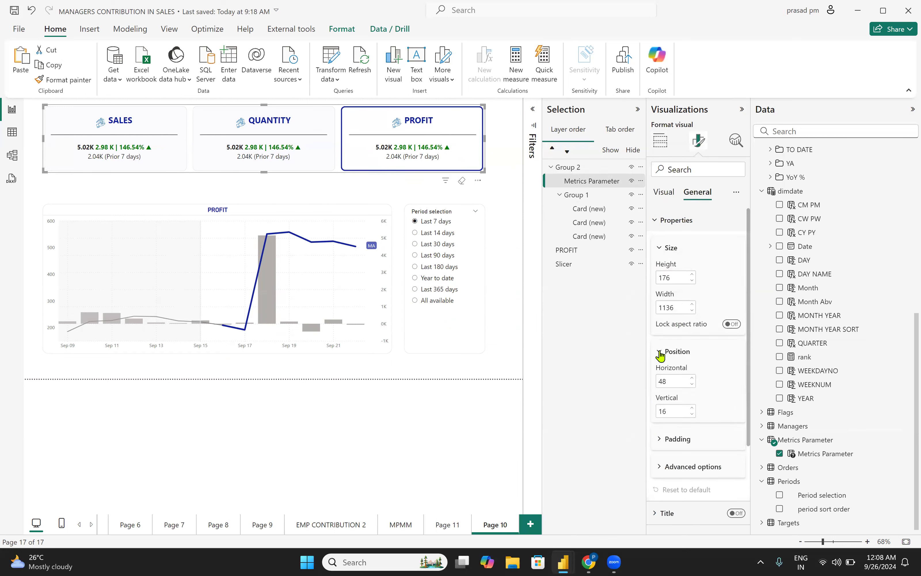
click(670, 408)
text(36)
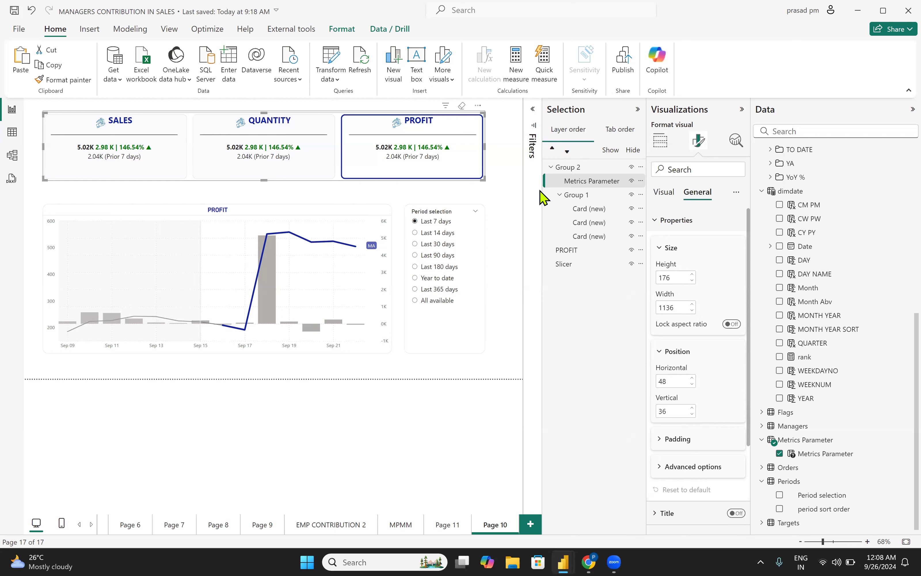
click(502, 191)
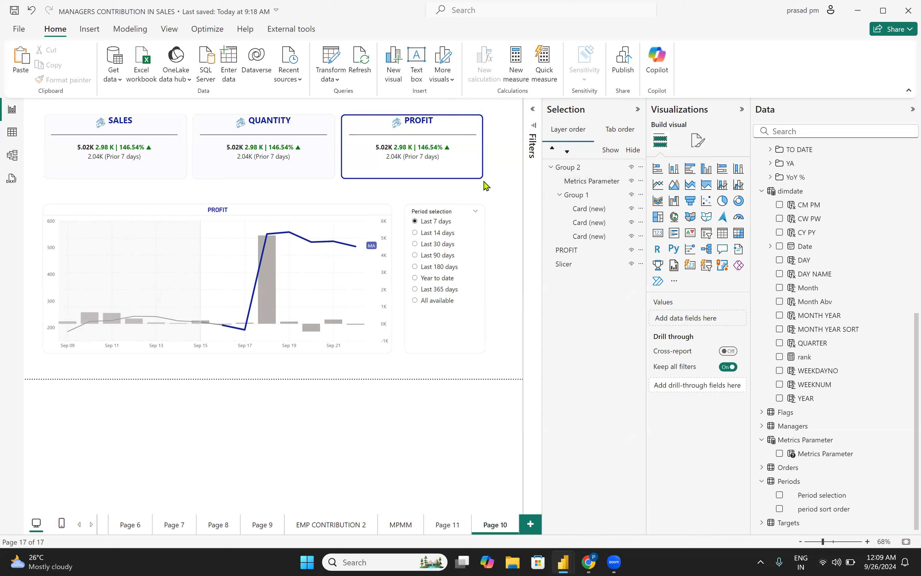
Step: Set the Metrics Parameter slicer's vertical position to 56 and then to 96
click(481, 179)
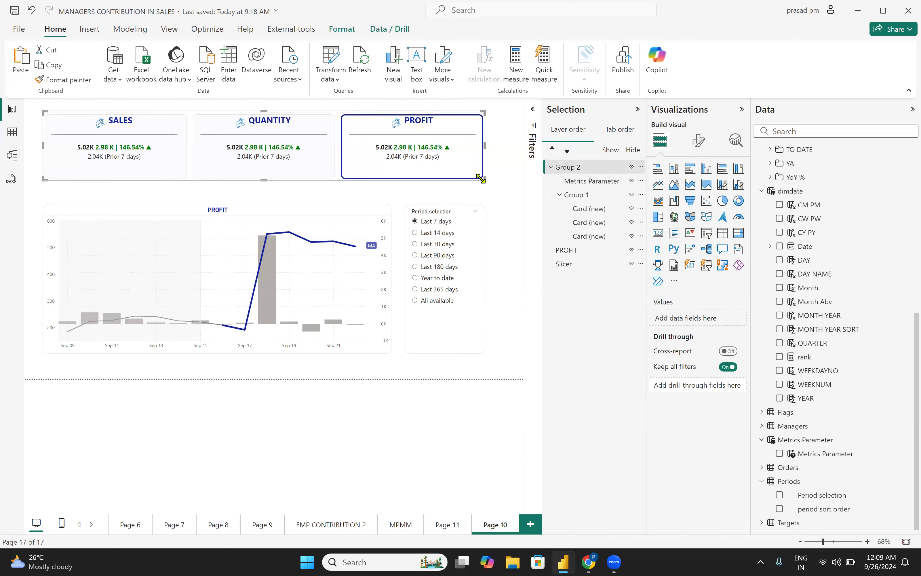
click(698, 140)
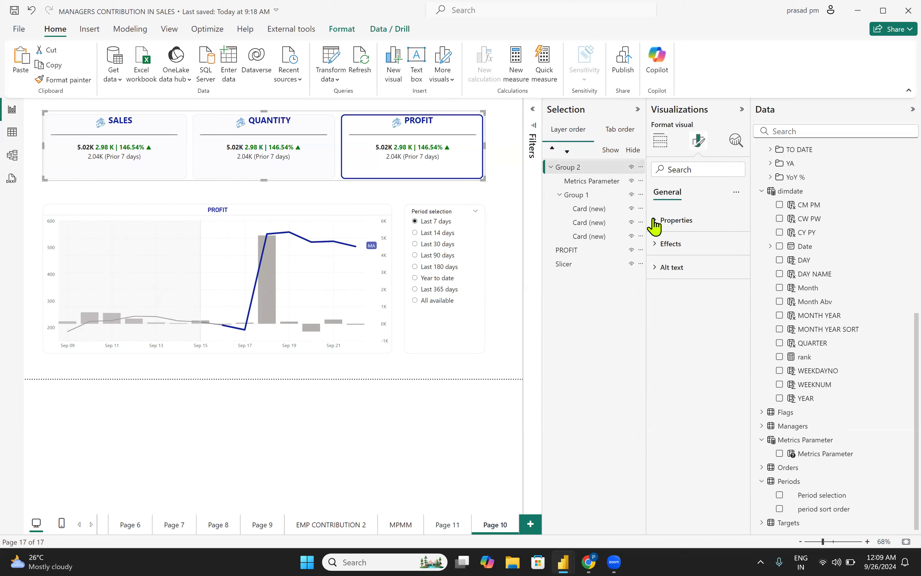
click(586, 185)
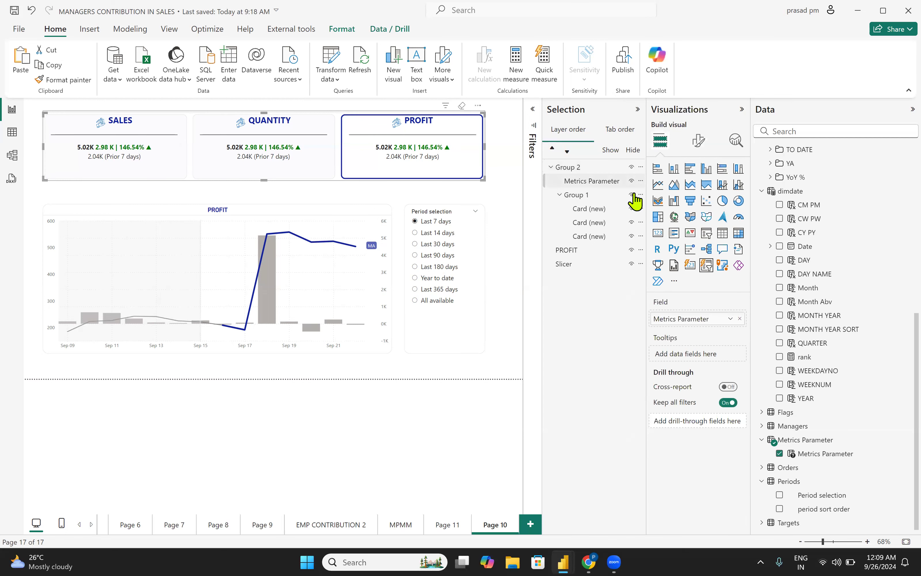
click(698, 141)
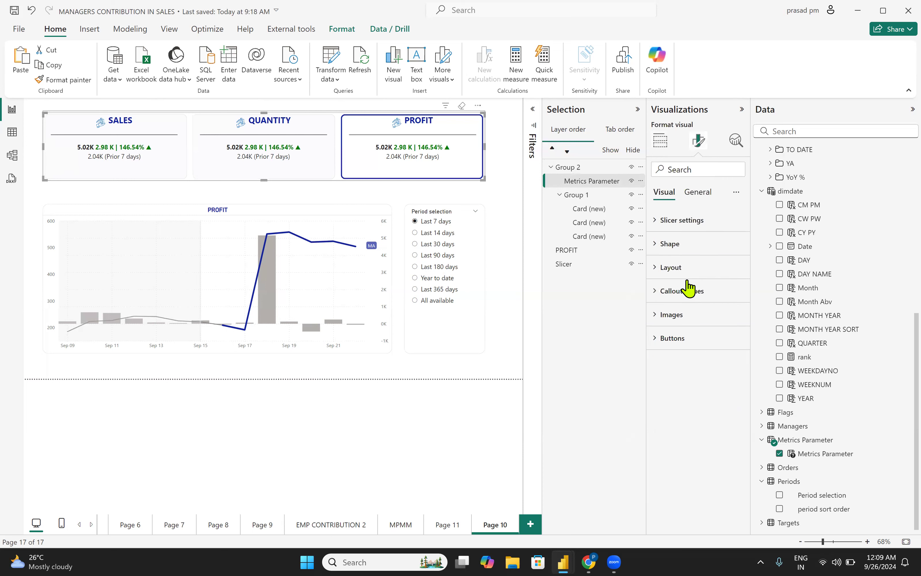
click(698, 193)
click(658, 220)
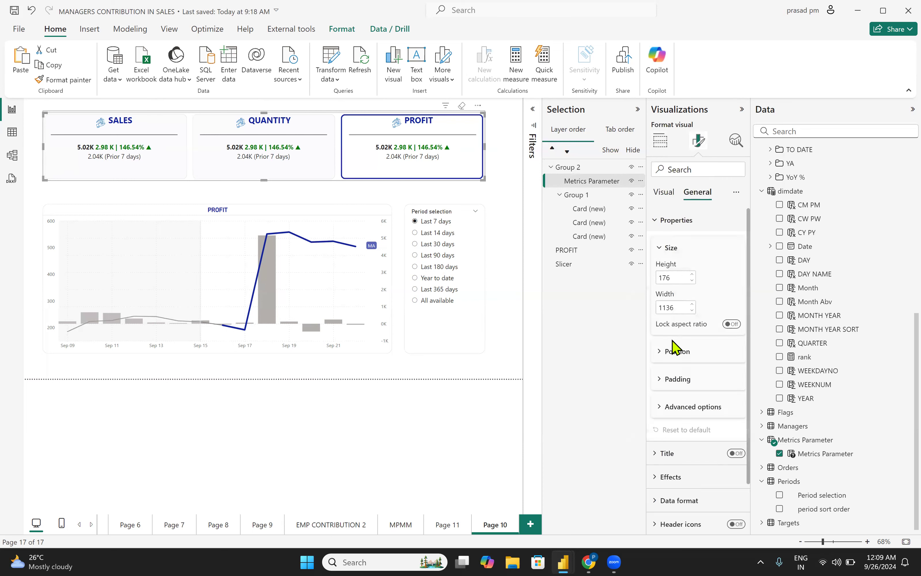
click(659, 355)
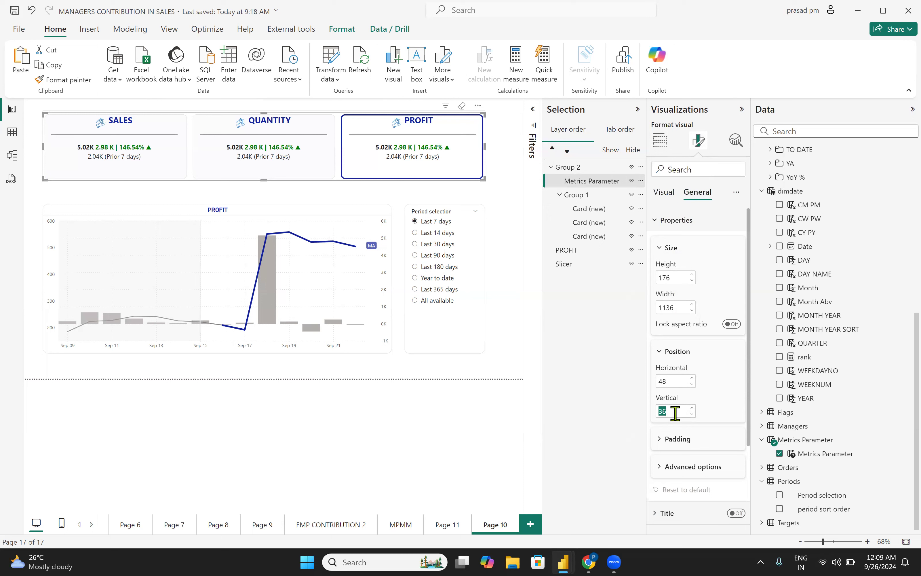
key(Return)
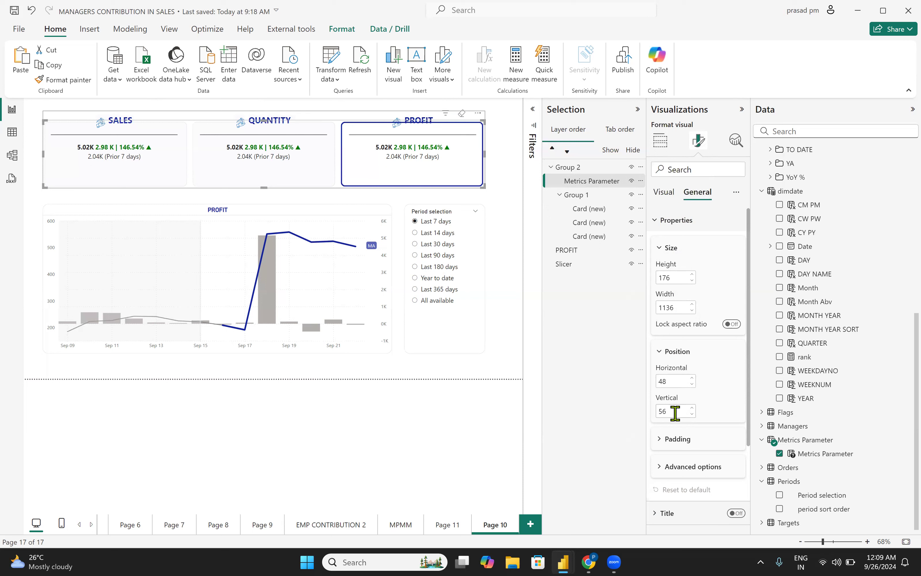
double_click(655, 416)
text(96)
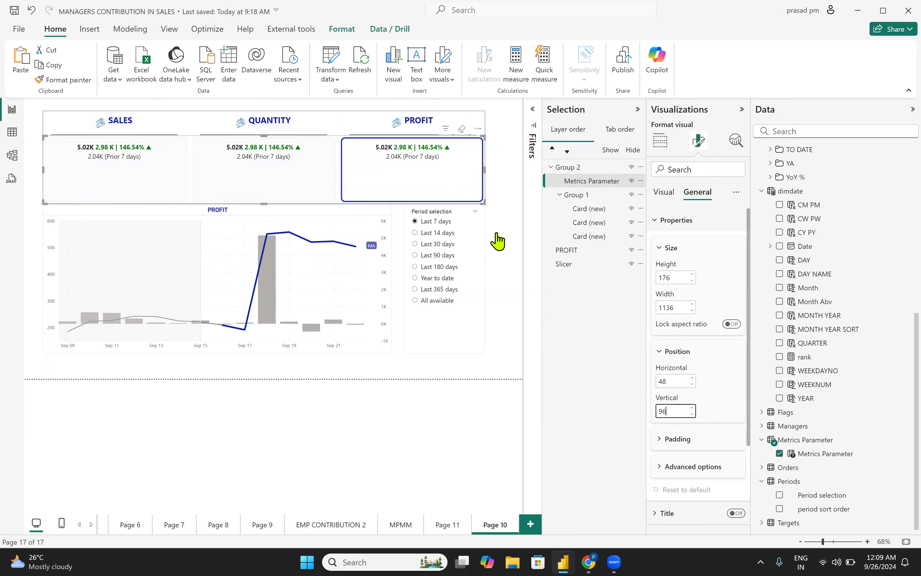
click(503, 228)
Step: Edit the Metrics Parameter slicer's interactions so that it no longer filters the SALES, QUANTITY and PROFIT cards
click(469, 191)
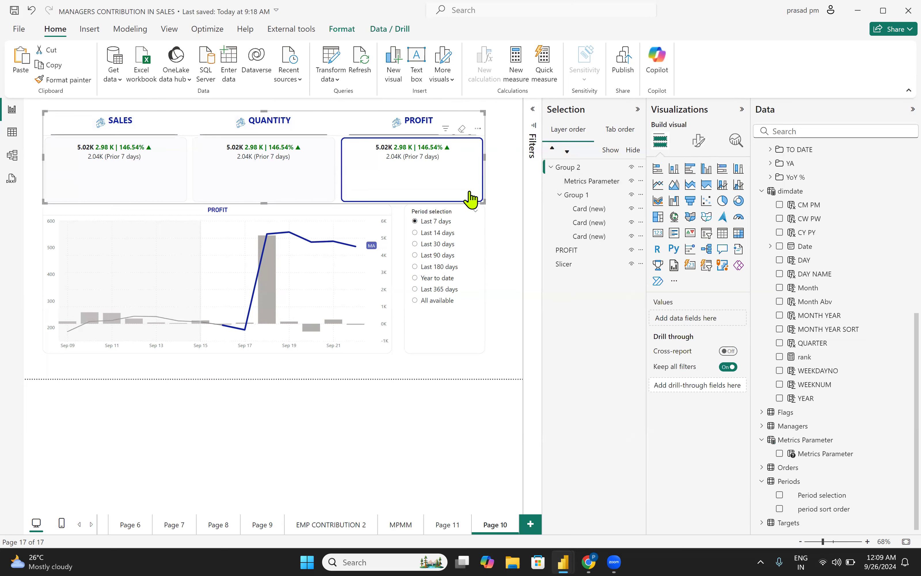
click(601, 182)
click(341, 29)
click(29, 74)
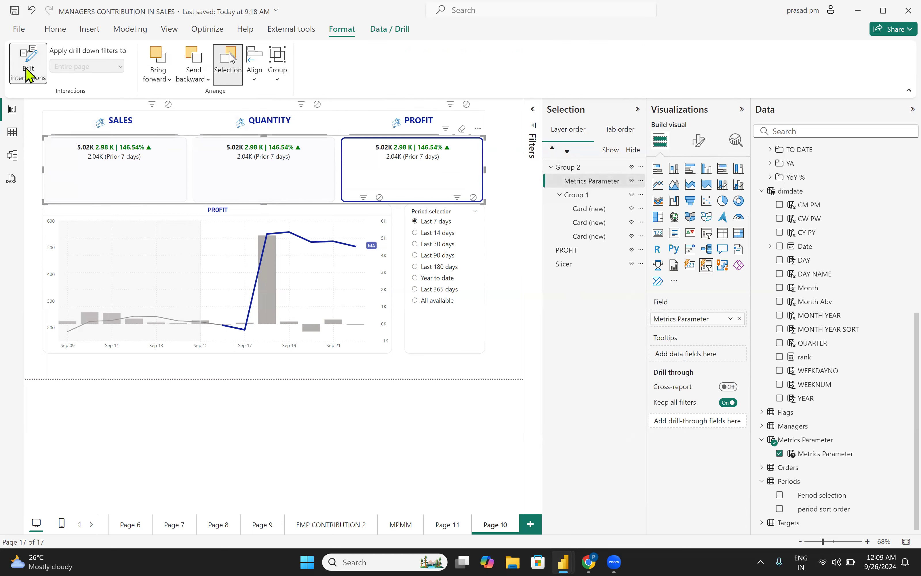
click(167, 104)
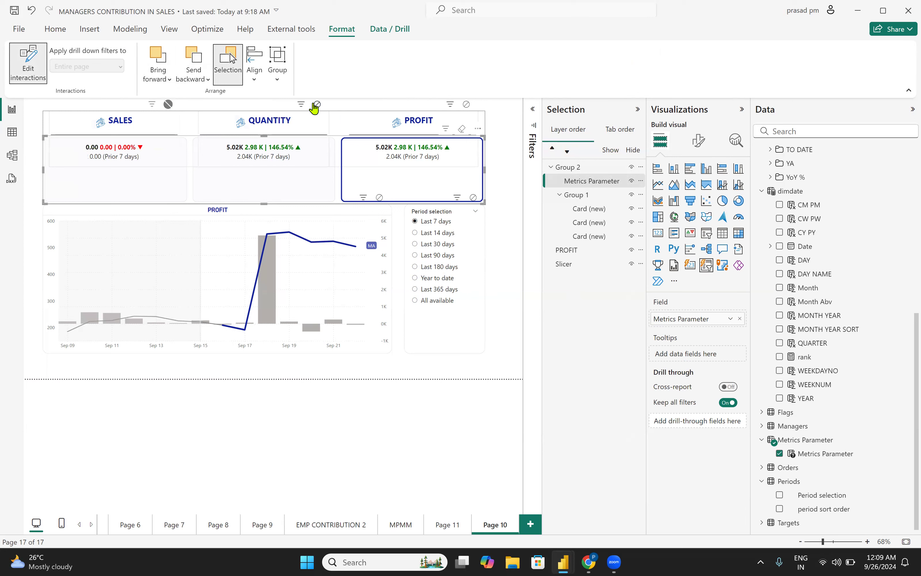
click(317, 104)
click(466, 104)
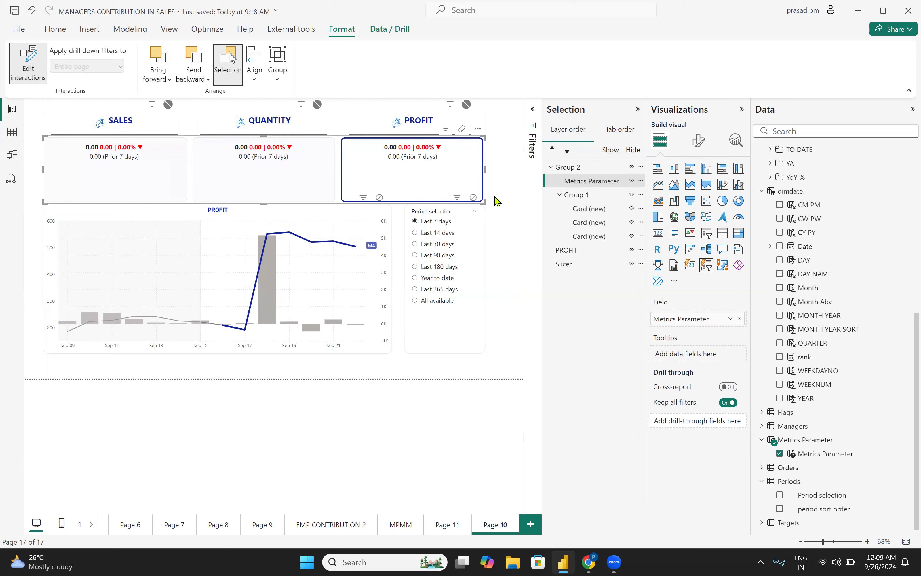
Step: Set the Metrics Parameter slicer's vertical position to 16 so that it frames the three cards
click(585, 214)
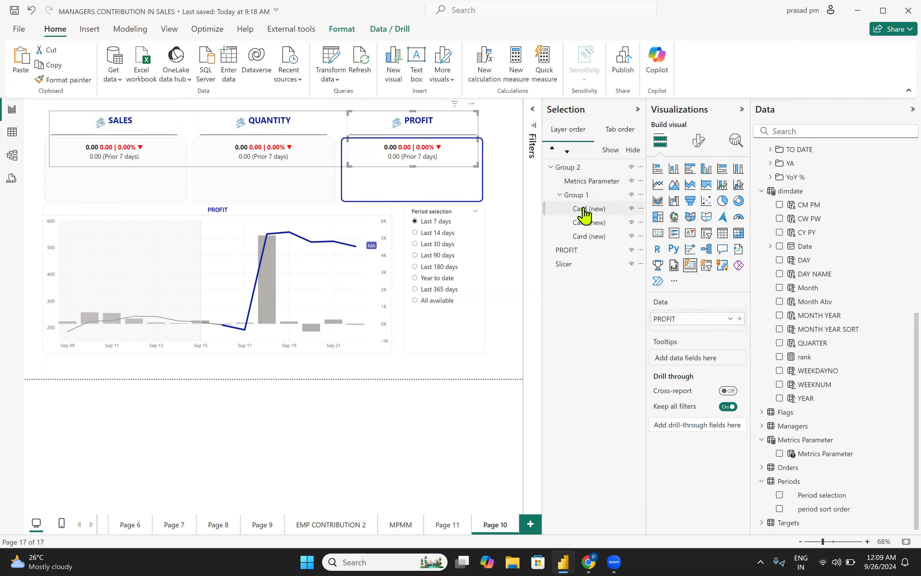
click(468, 199)
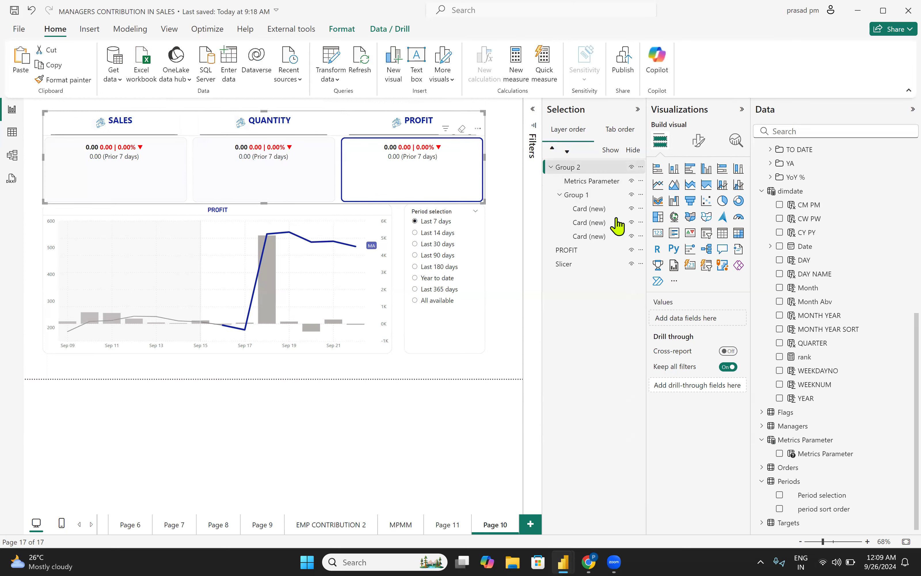
click(583, 182)
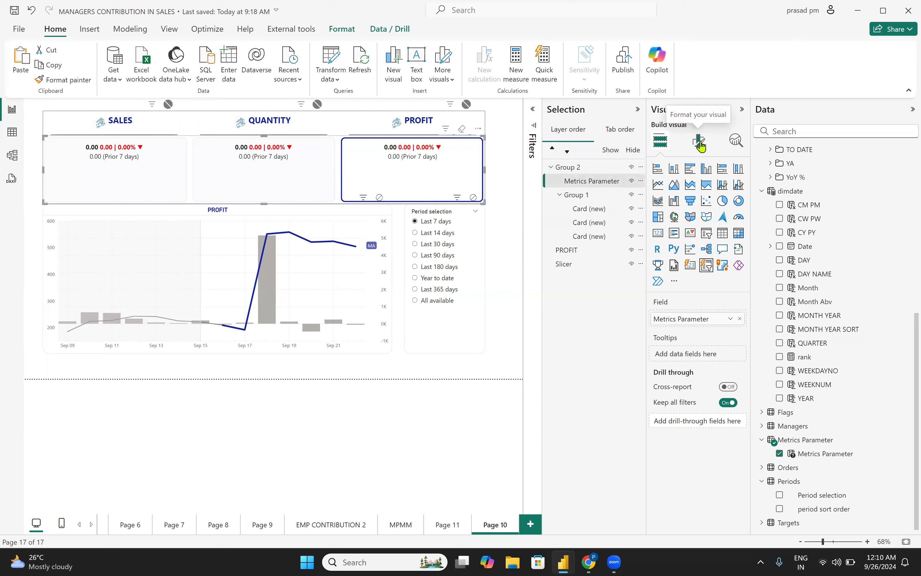
click(700, 145)
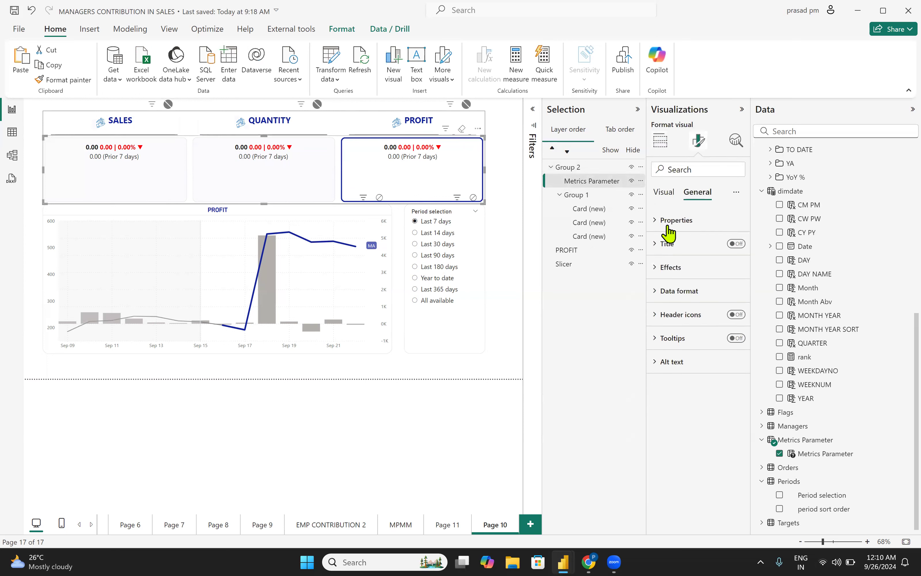
click(670, 224)
click(661, 352)
double_click(668, 412)
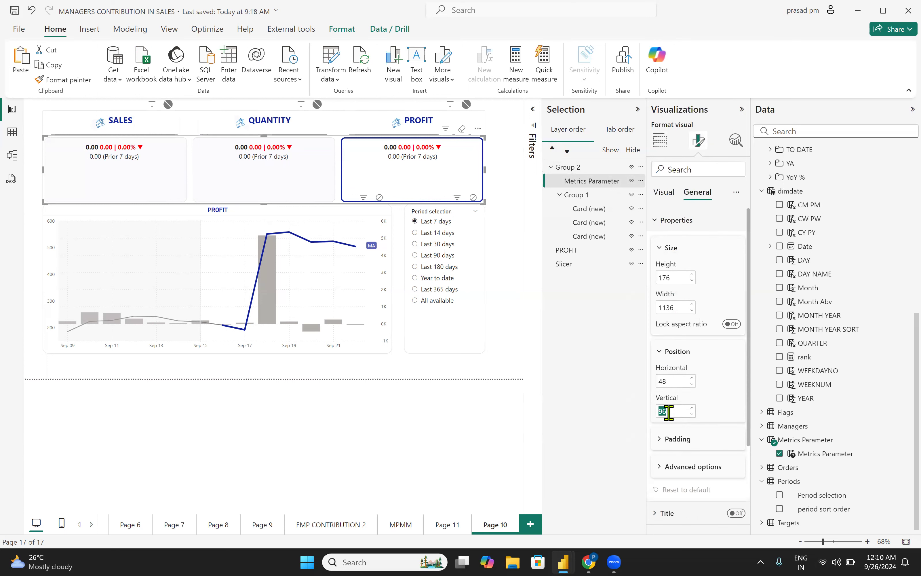
text(16)
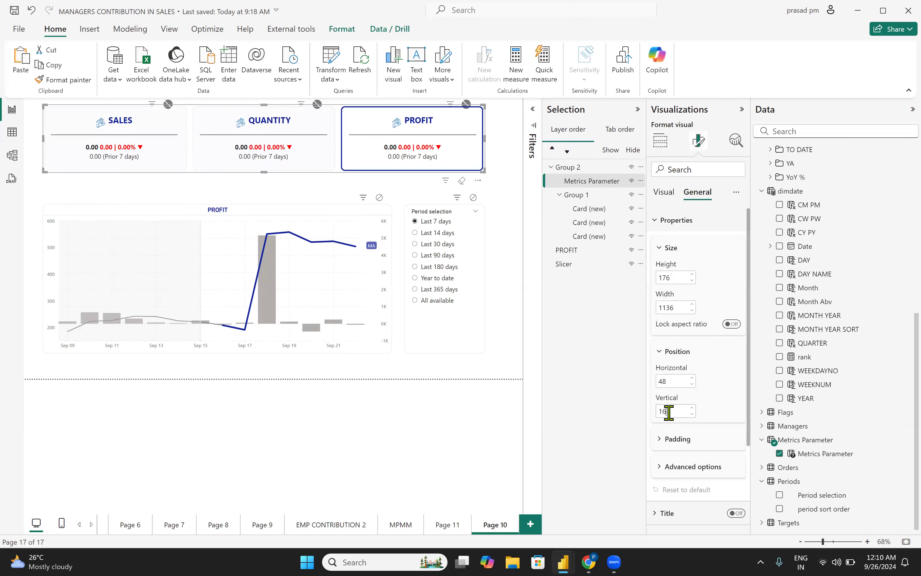
click(495, 191)
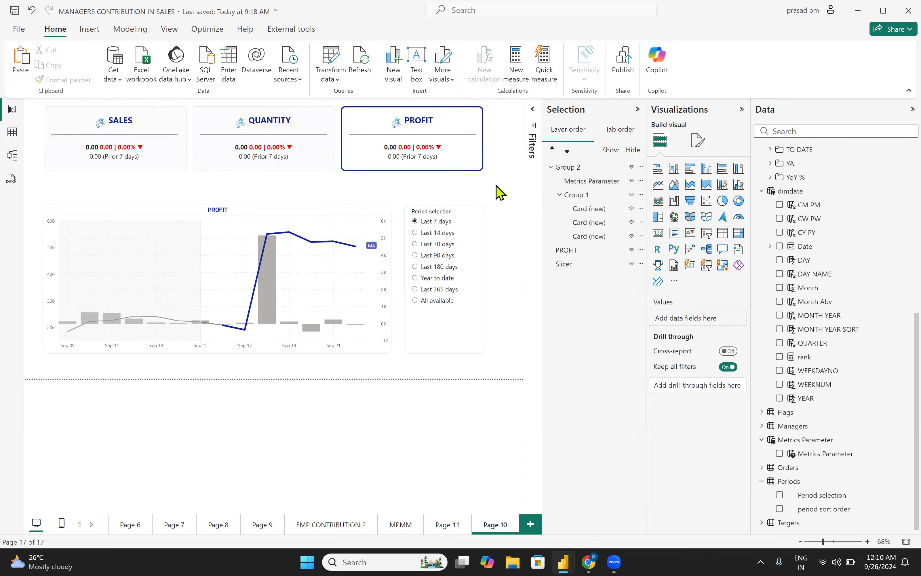
Step: Turn off interaction editing for the Metrics Parameter slicer and clear the selection
click(481, 175)
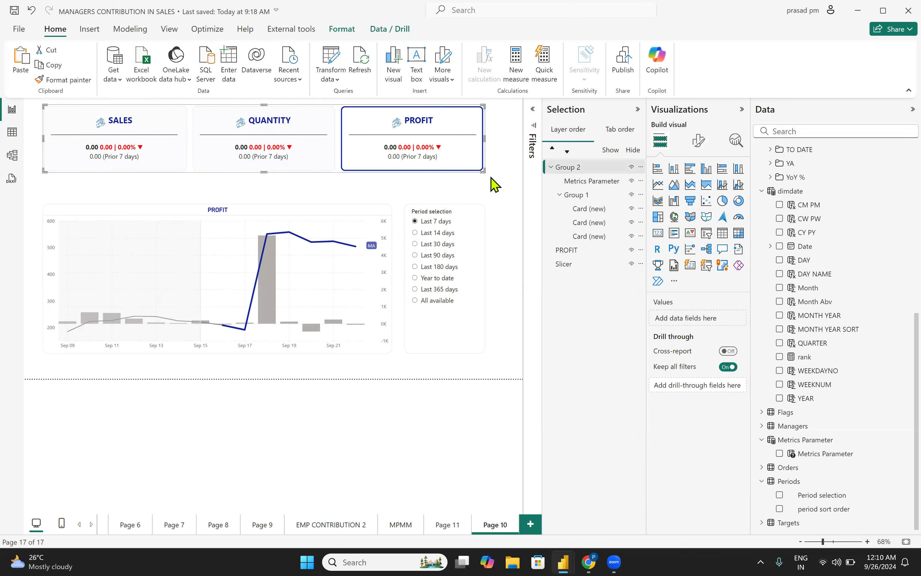
click(573, 183)
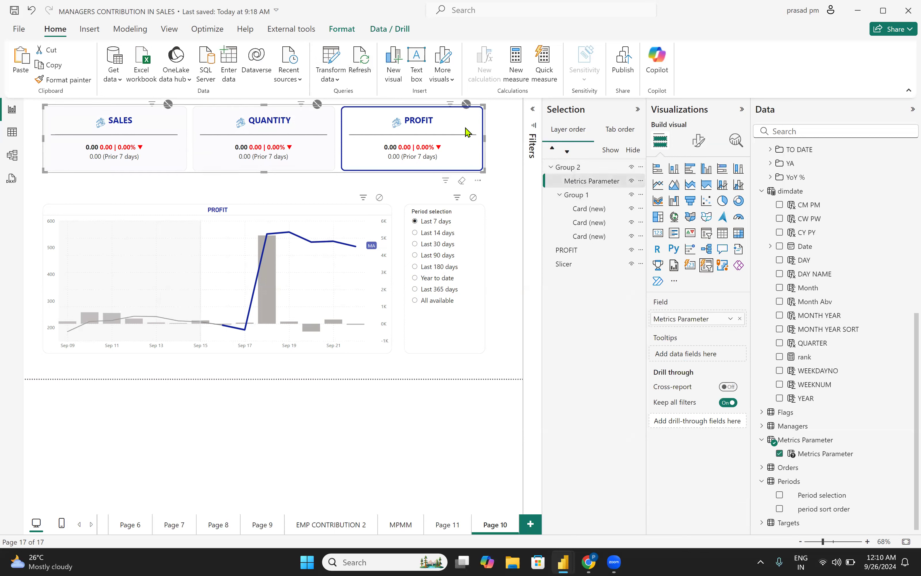
click(341, 29)
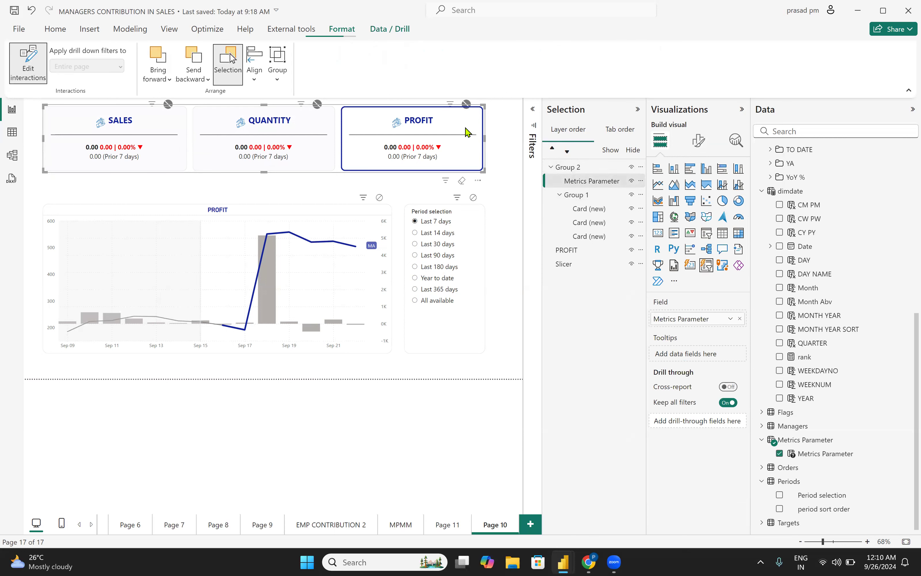
click(22, 70)
click(498, 198)
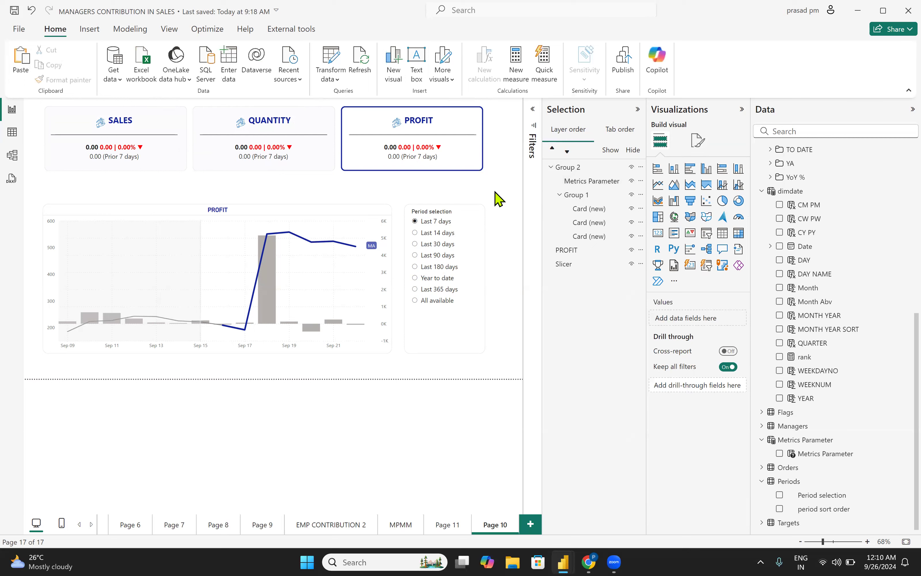
Step: Add Metrics Parameter as a visual-level filter on the SALES card and restrict it to SALES
click(589, 215)
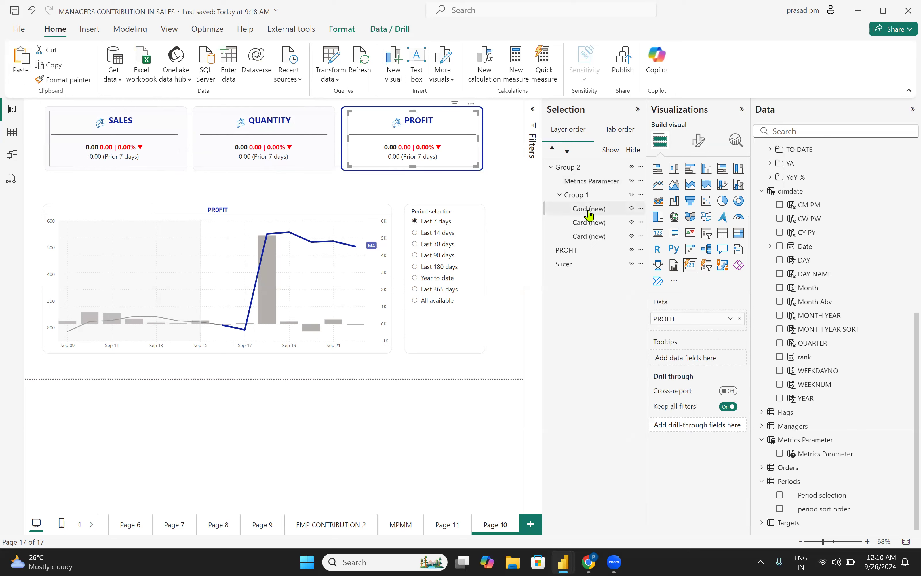
click(589, 236)
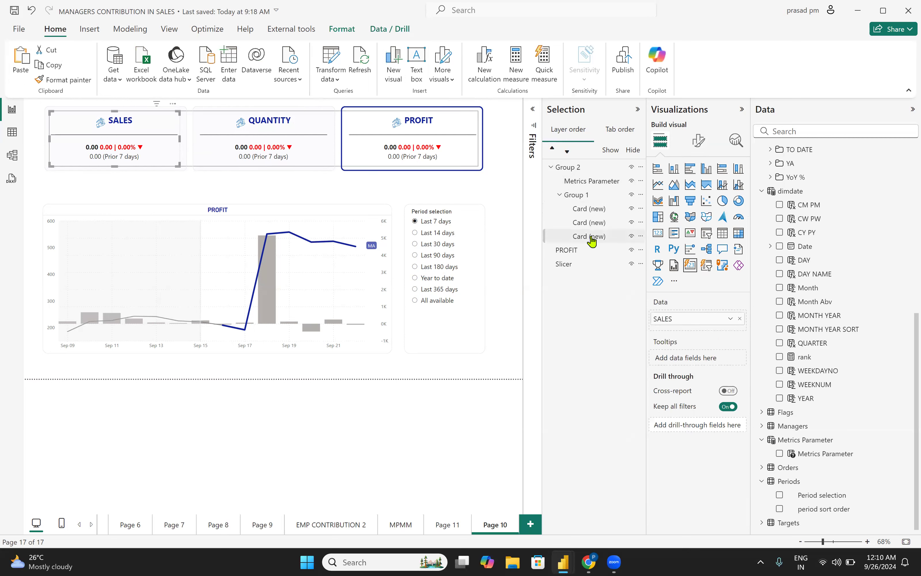
click(532, 115)
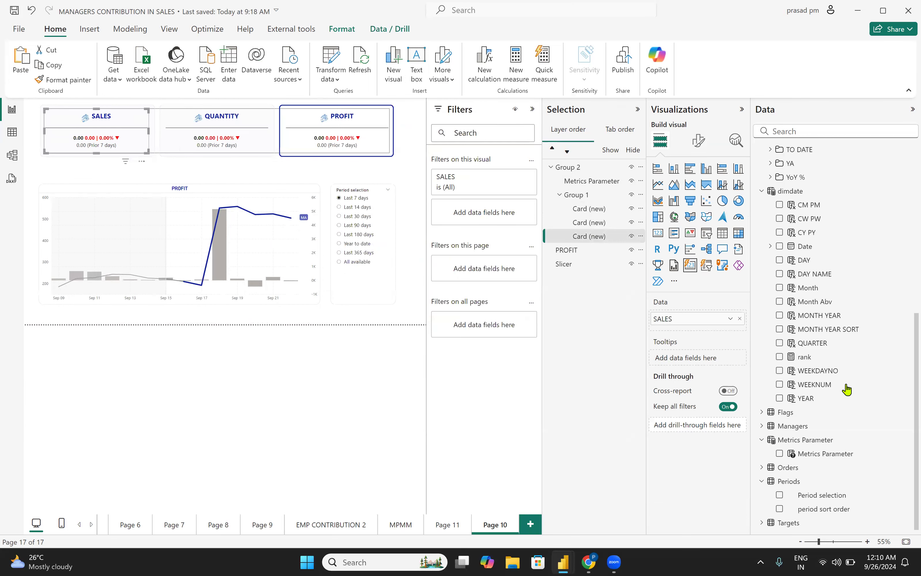
drag(822, 454, 479, 209)
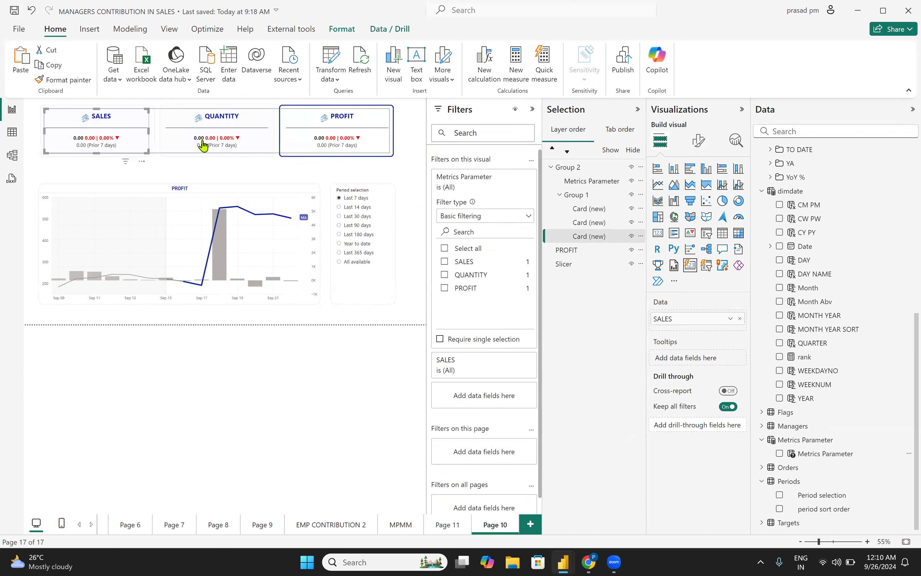
click(445, 262)
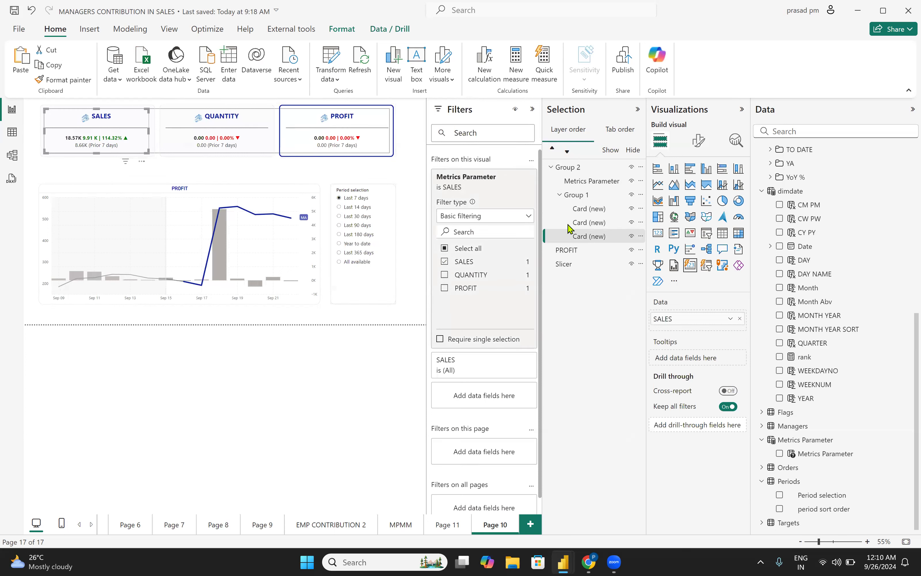
Step: Filter the QUANTITY card by Metrics Parameter to QUANTITY and switch the period selection to Last 14 days
click(589, 224)
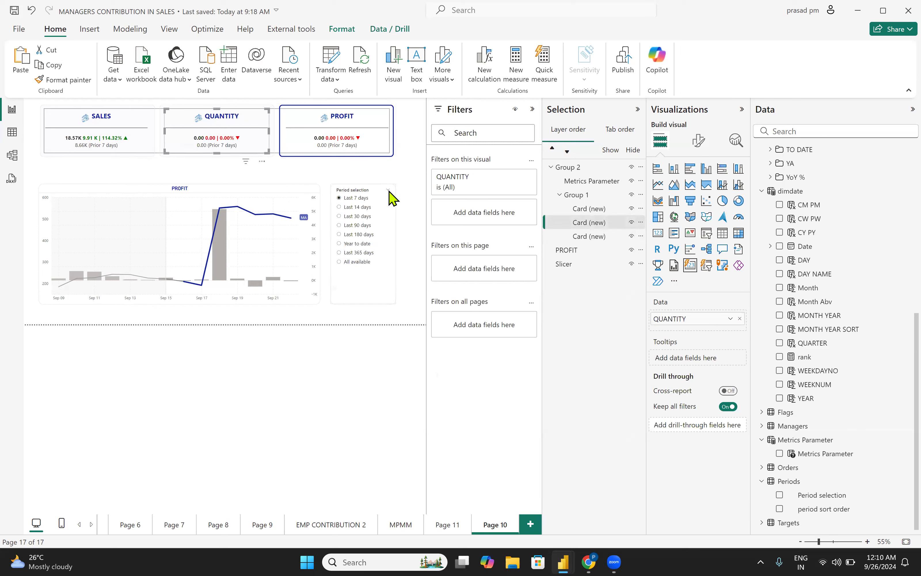
drag(818, 454, 473, 214)
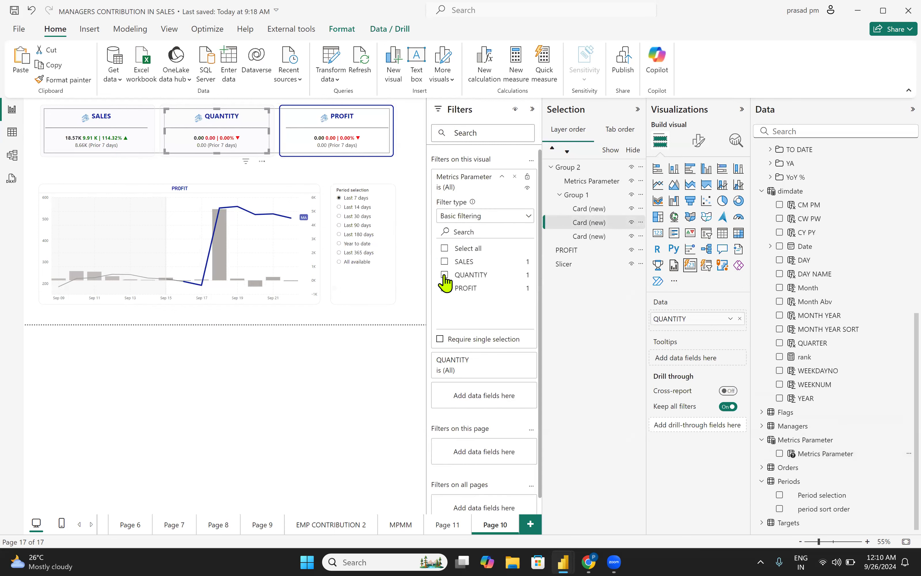
click(445, 274)
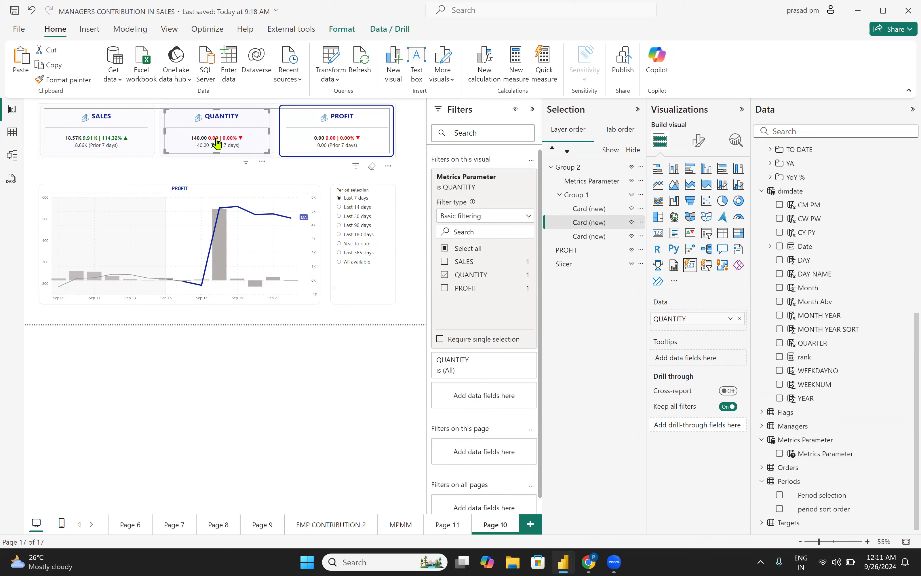
click(339, 208)
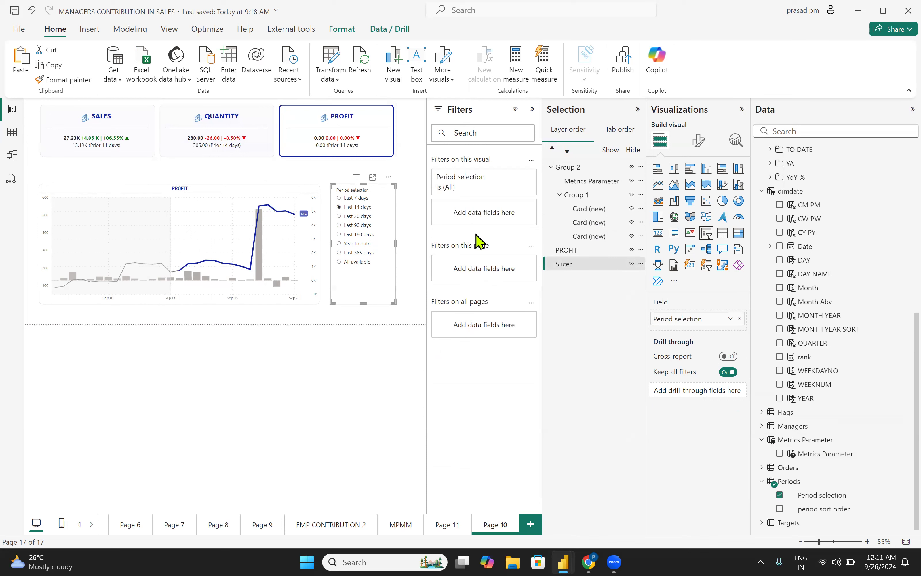
Step: Add Metrics Parameter as a visual-level filter on the PROFIT card and restrict it to PROFIT
click(586, 237)
click(588, 210)
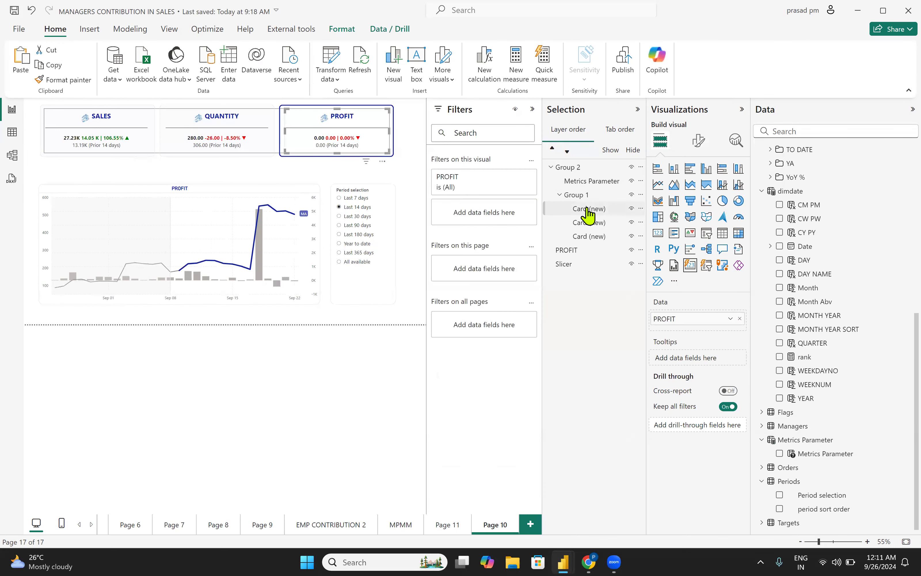
drag(826, 454, 488, 213)
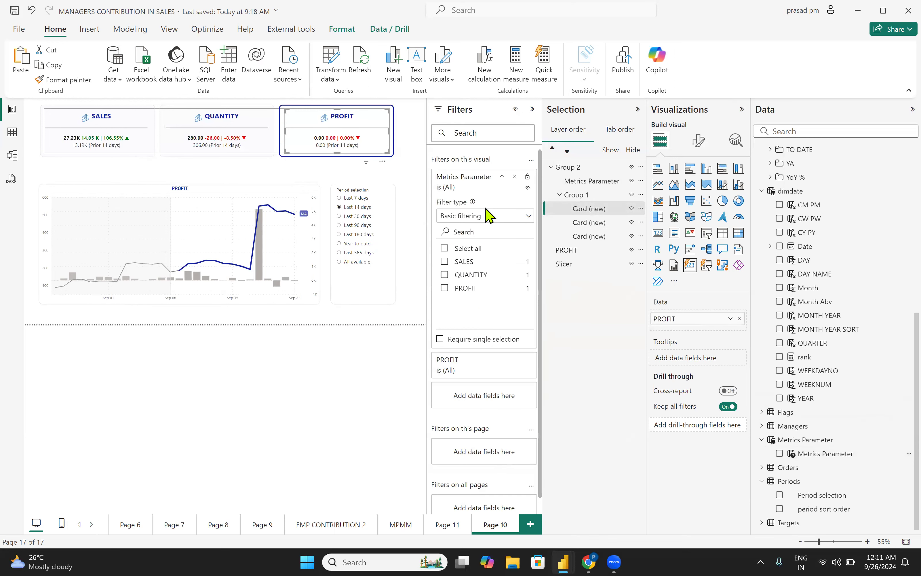
click(445, 288)
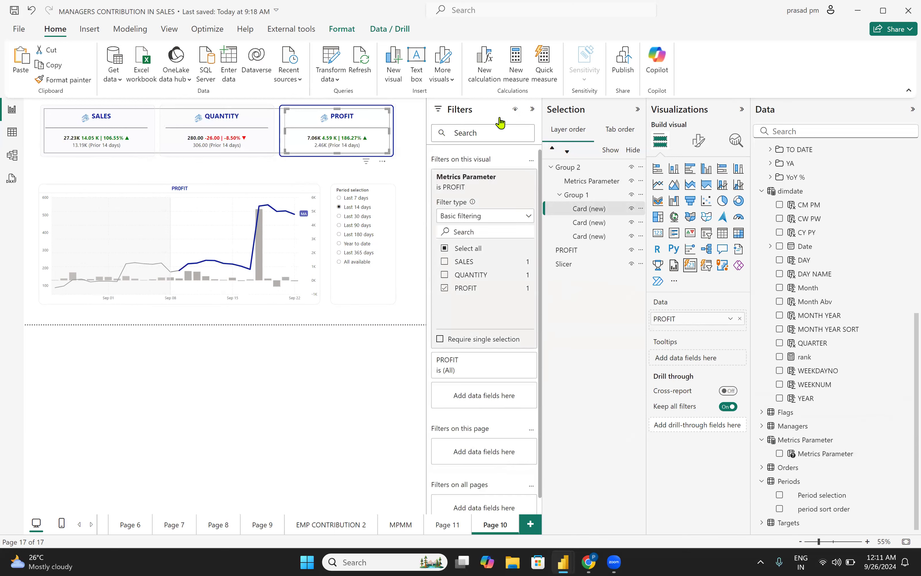
Step: Collapse the Filters, Selection and Visualizations panes and shift the combo chart and Period selection slicer slightly lower on the page
click(532, 109)
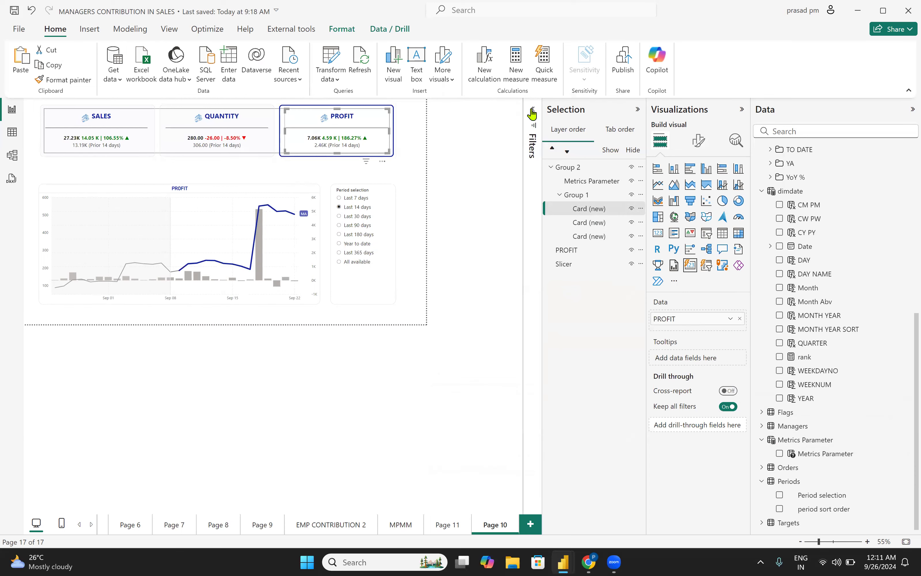
click(639, 113)
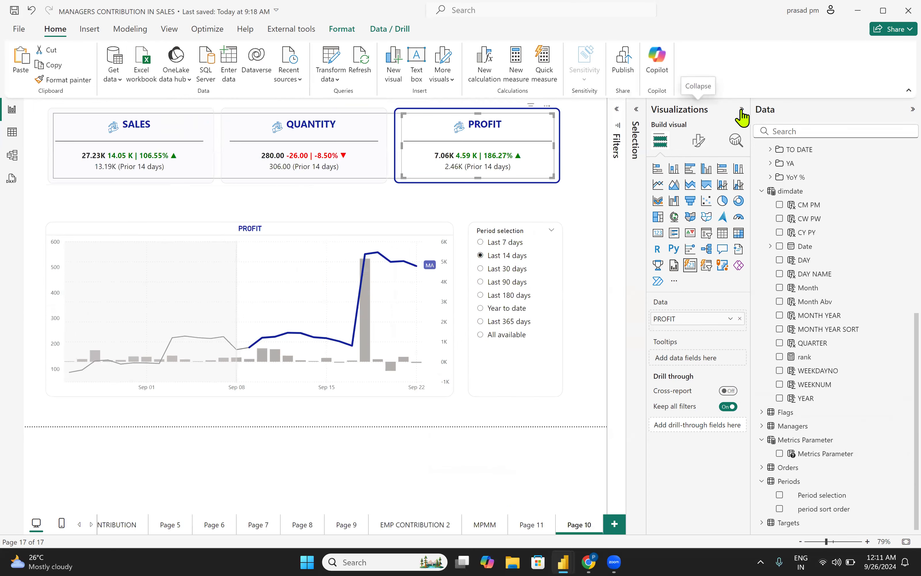
click(741, 111)
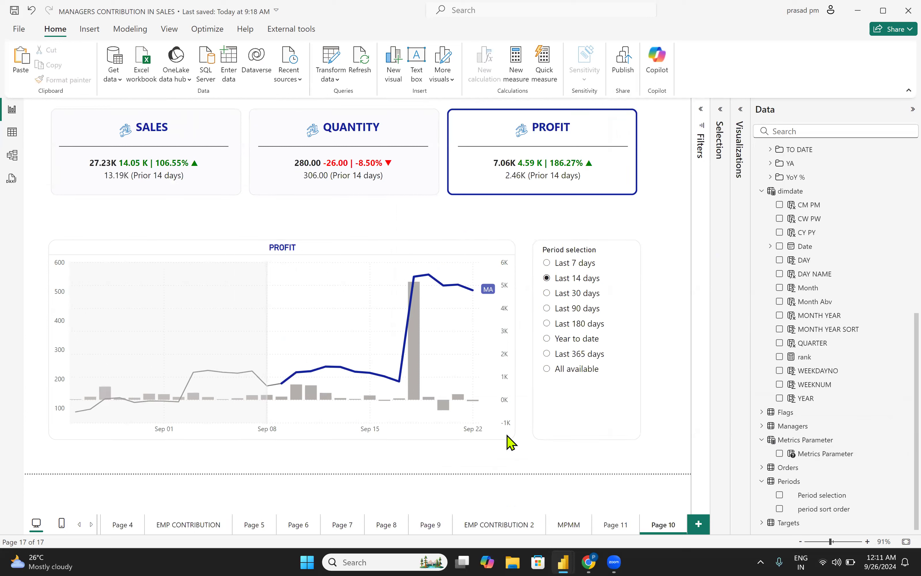
drag(507, 440, 506, 457)
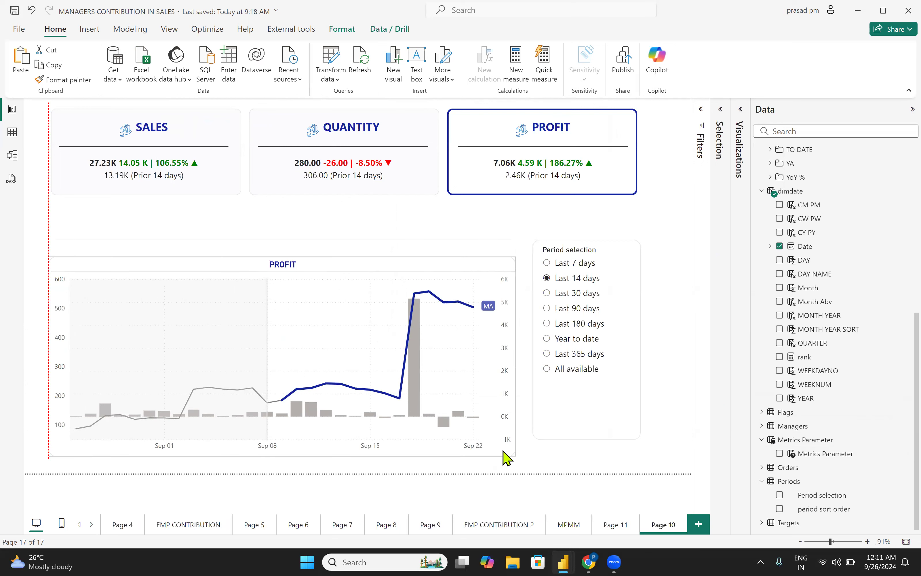
click(581, 437)
drag(606, 436, 597, 436)
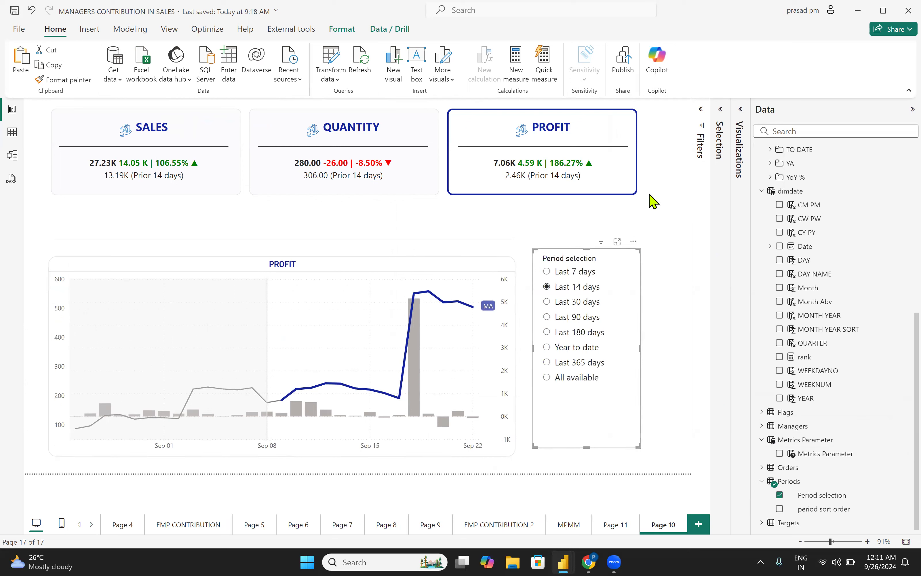
Step: Widen the metric card group and resize the Period selection slicer to fit its outer edge and the chart's lower edge, with Last 365 days selected
click(635, 168)
drag(641, 157, 663, 162)
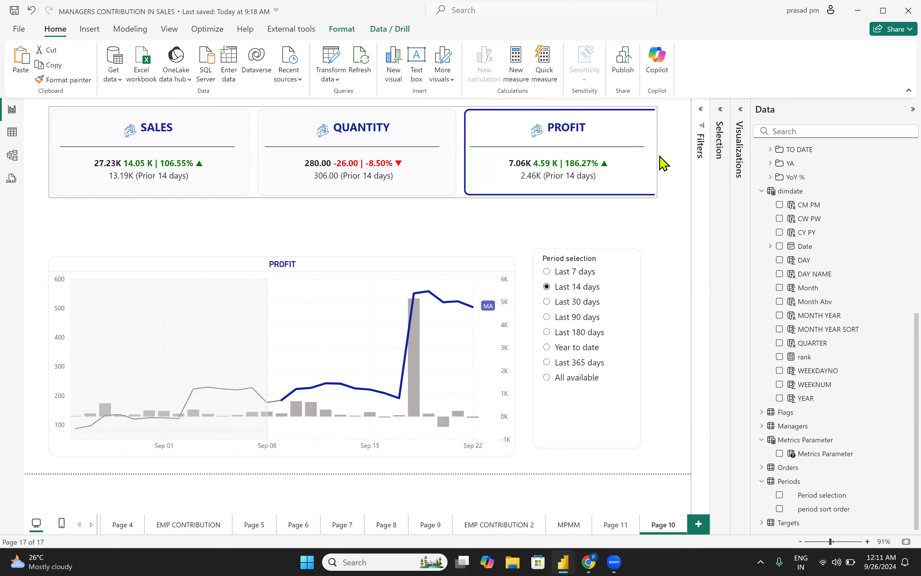
click(658, 222)
drag(627, 362, 648, 362)
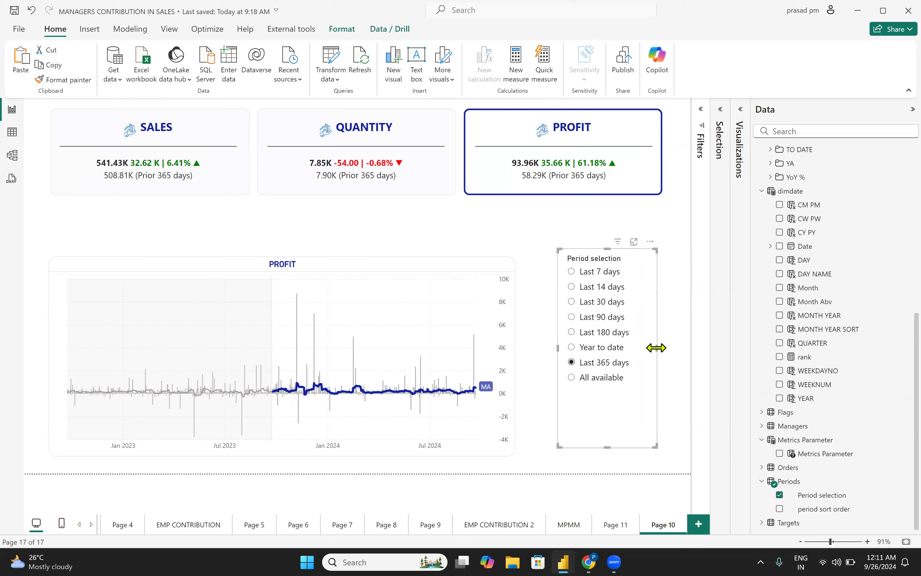
drag(557, 348, 544, 350)
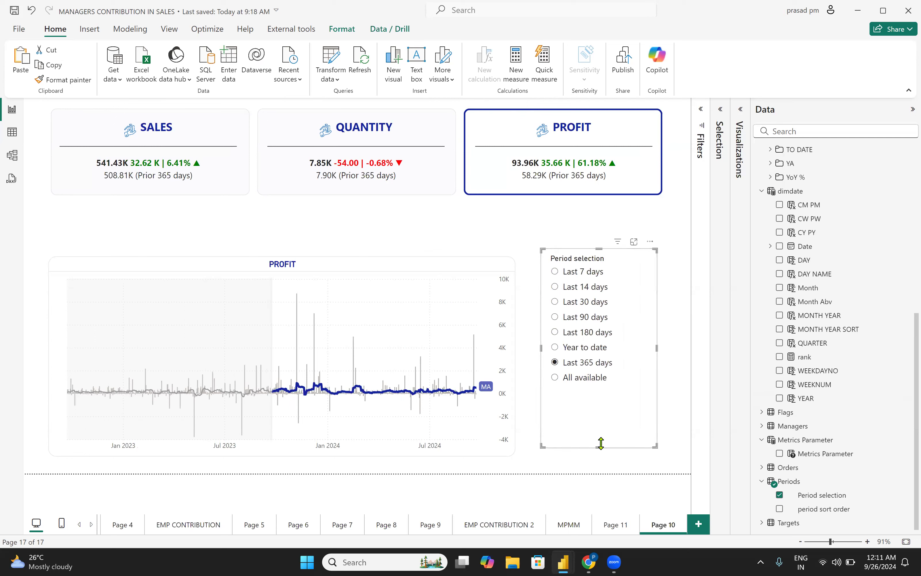
drag(600, 445, 604, 460)
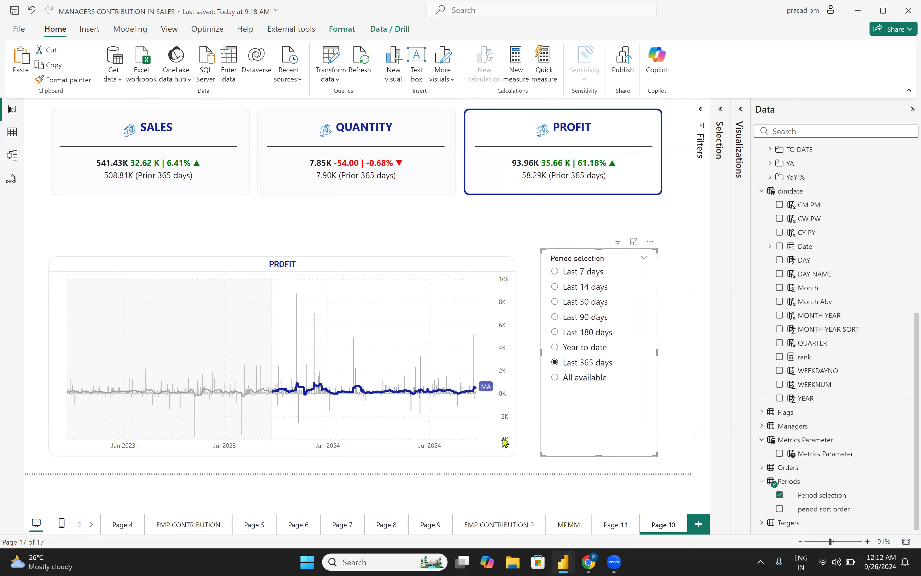
Step: Extend the chart upward to just below the cards and fit the Period selection slicer beside it at the same height
click(306, 257)
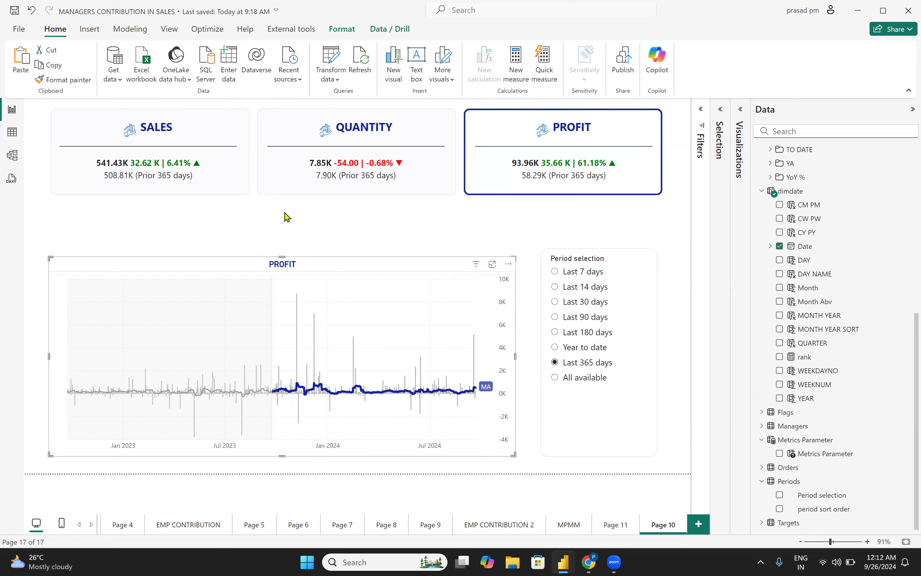
drag(282, 257, 286, 211)
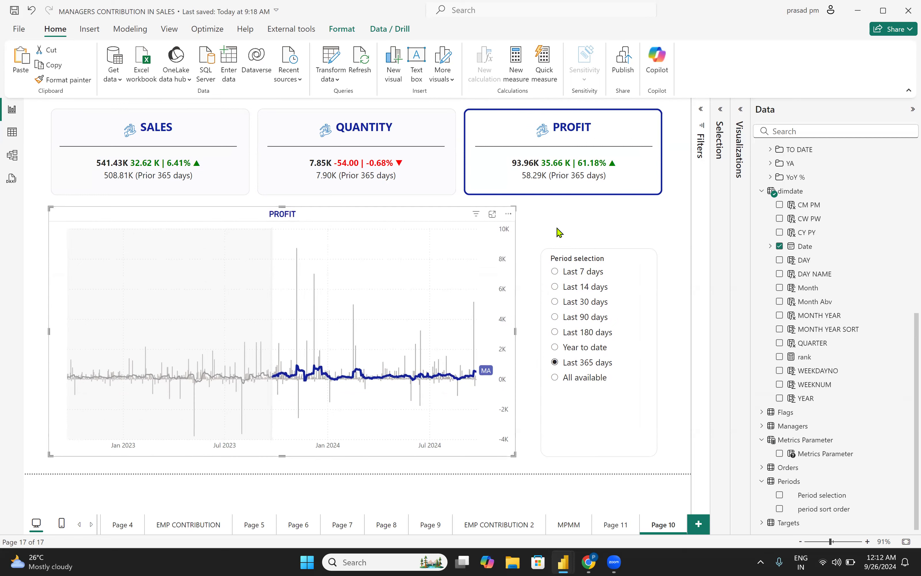
drag(617, 266, 595, 209)
drag(537, 332, 526, 330)
click(684, 320)
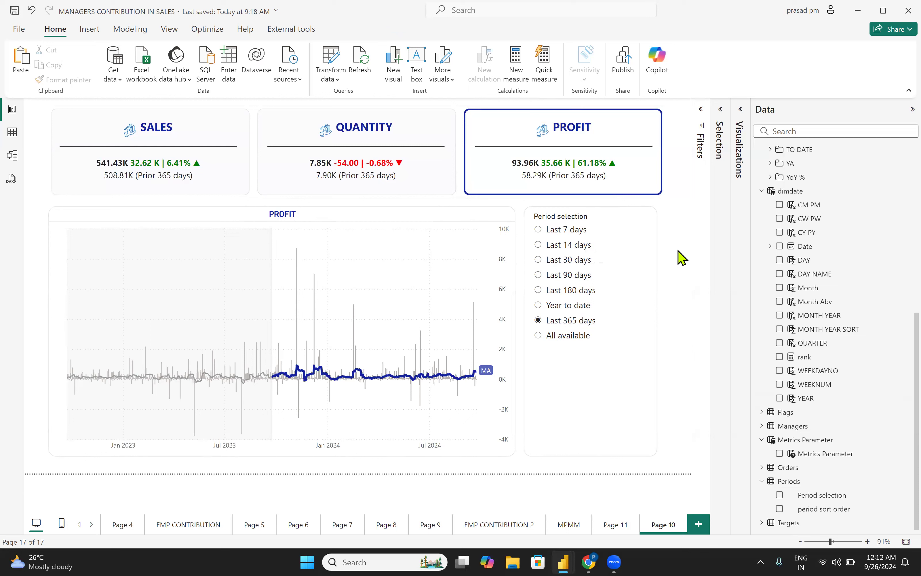
Step: Set the period to Last 30 days and test the chart with the QUANTITY, SALES and PROFIT cards, ending on QUANTITY
click(425, 168)
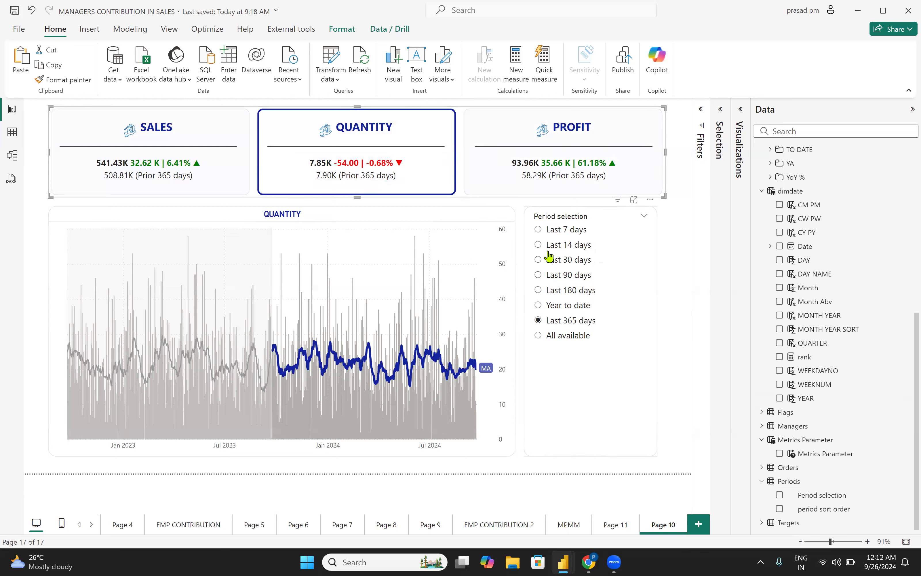
click(538, 260)
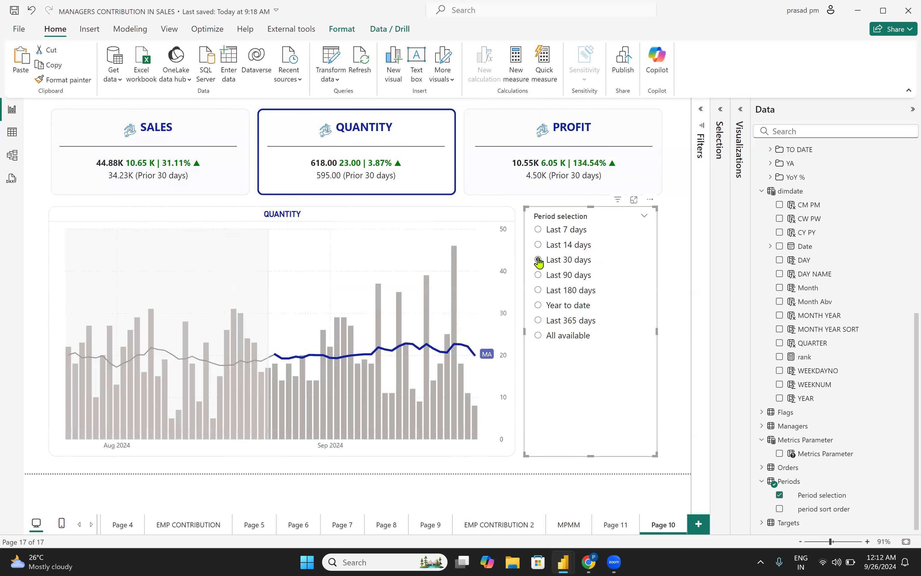
click(224, 184)
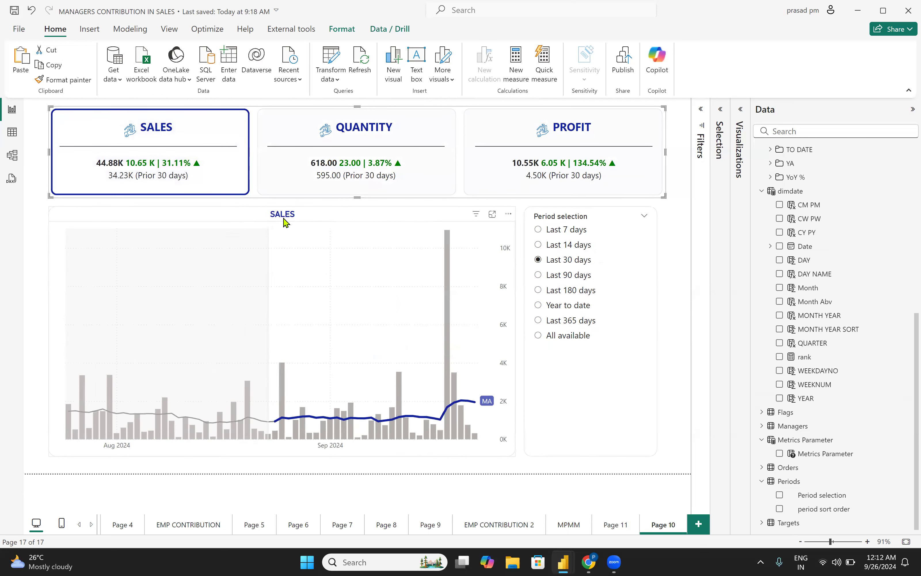
click(589, 156)
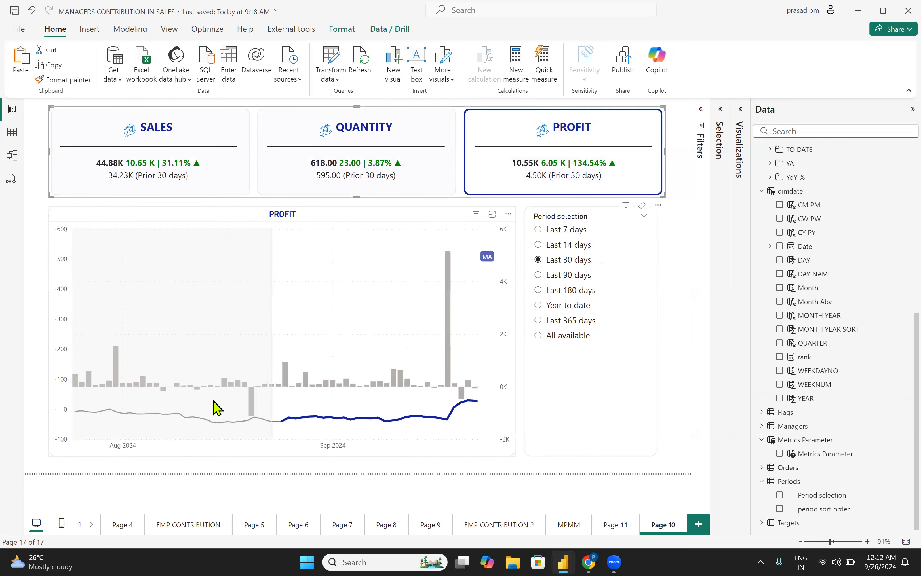
click(297, 168)
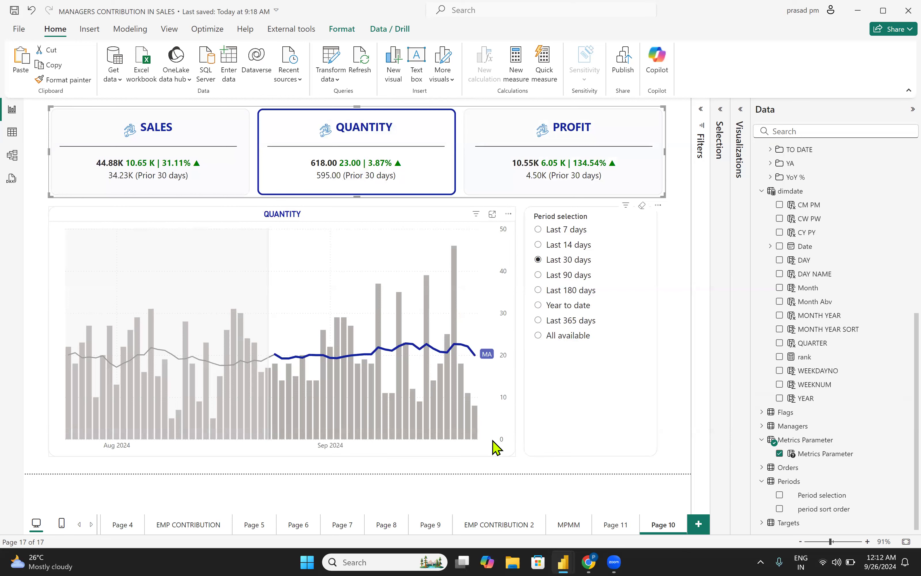
Step: Rename the chart's X-axis constant line to PRIOR PERIOD
click(490, 452)
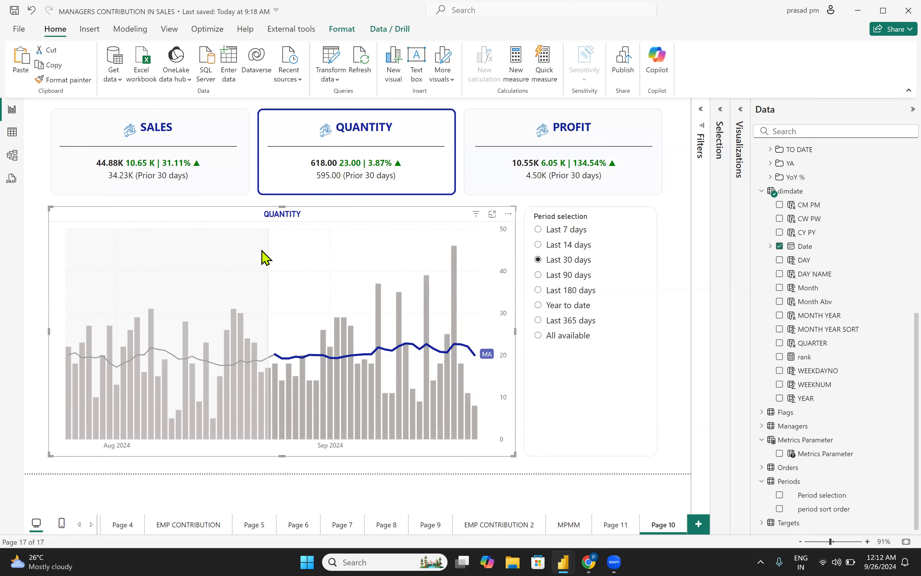
click(739, 115)
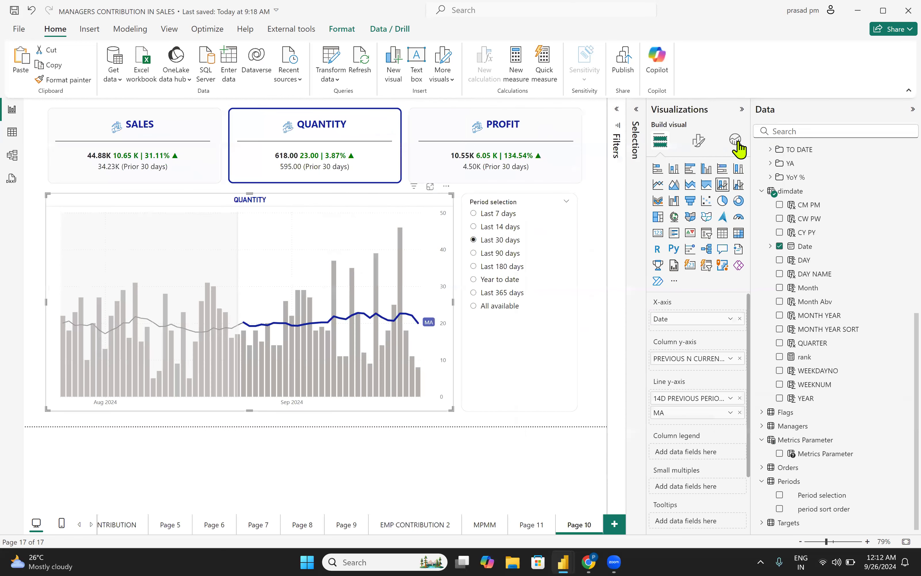
click(735, 140)
click(657, 195)
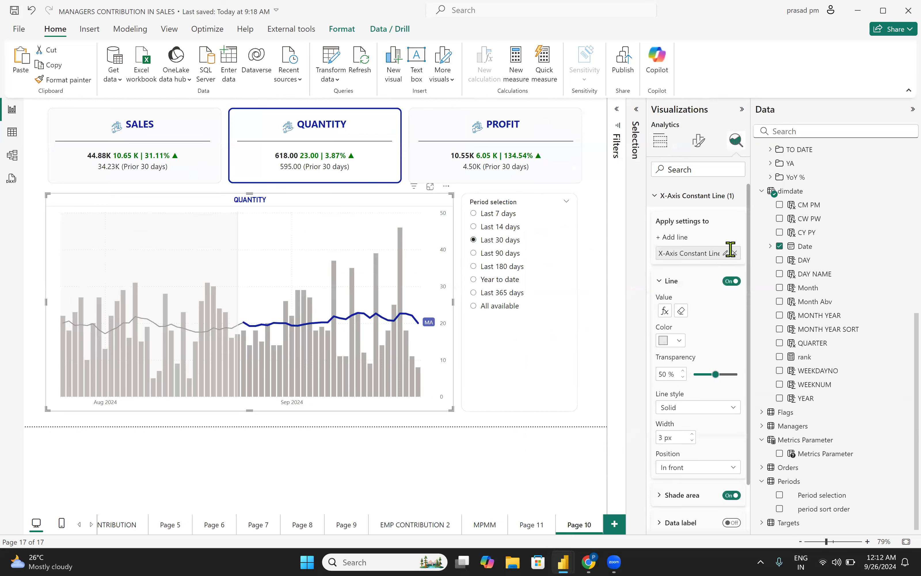
double_click(718, 255)
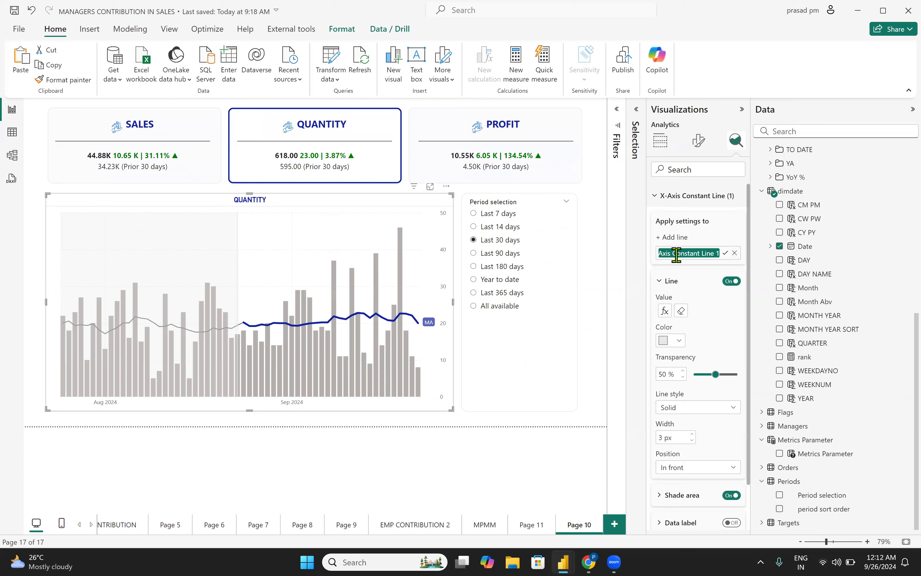
text(PRIOR PERIOD)
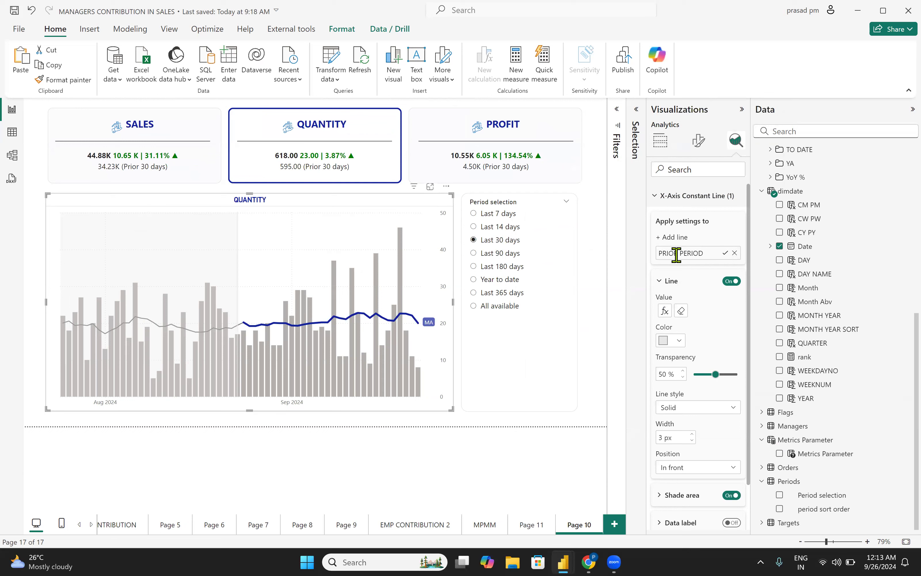
Step: Turn on the data label of the PRIOR PERIOD line and set its style to Name
scroll(699, 489, down, 1)
click(731, 472)
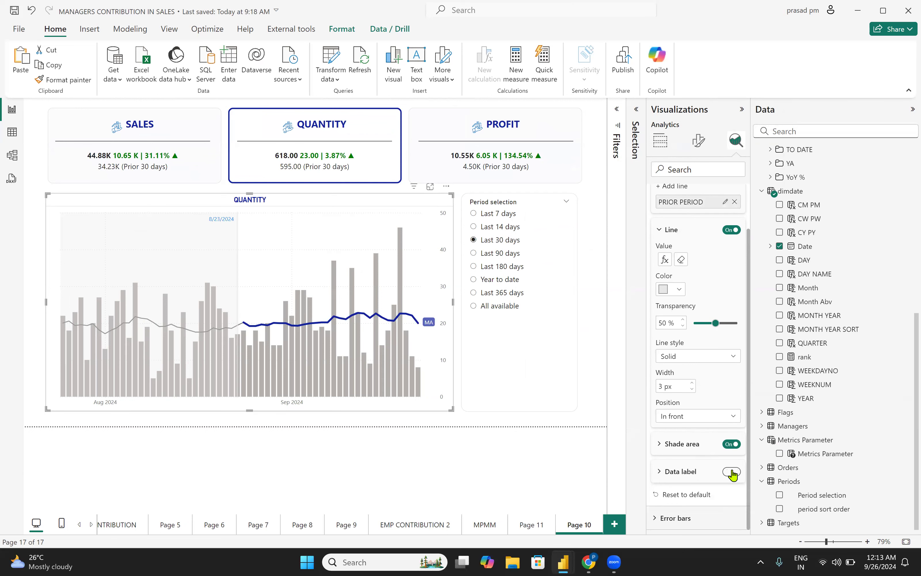
click(660, 475)
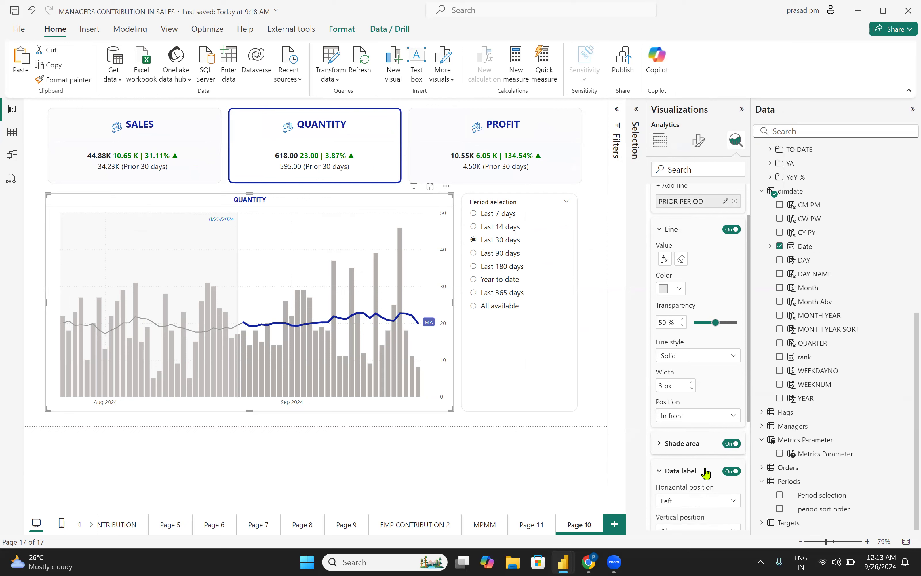
scroll(681, 451, down, 2)
click(681, 451)
click(673, 478)
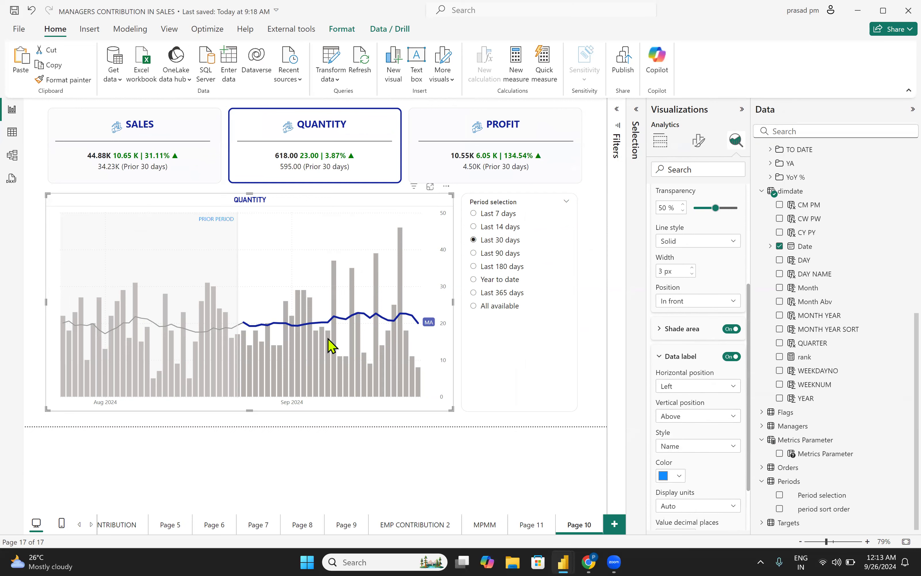
Step: Try light and darker grey for the PRIOR PERIOD data label, settle on dark blue, and clear the selection
click(670, 476)
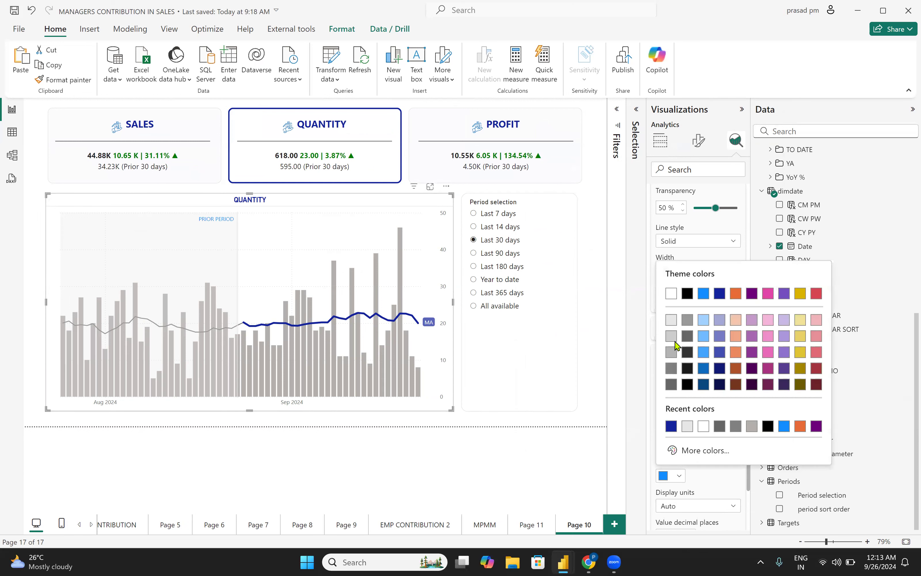
click(671, 320)
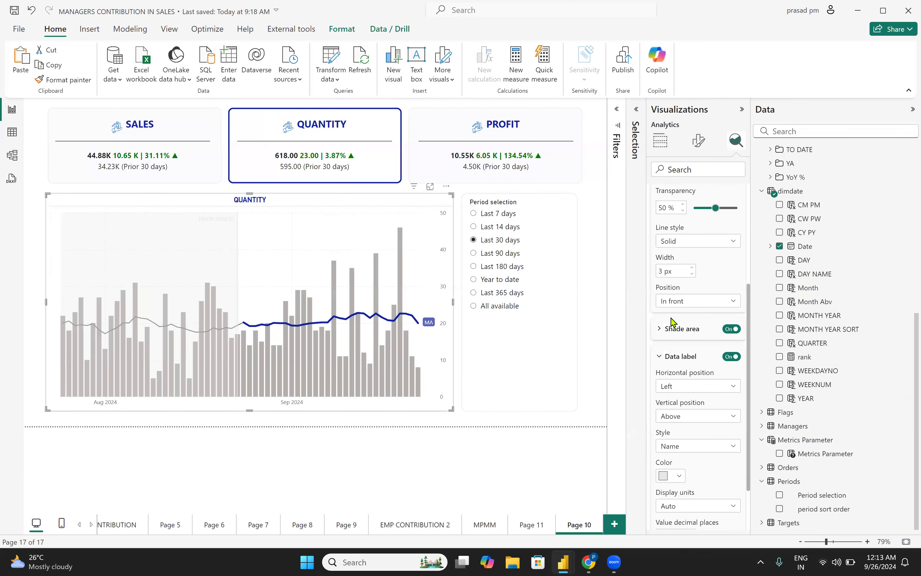
click(664, 476)
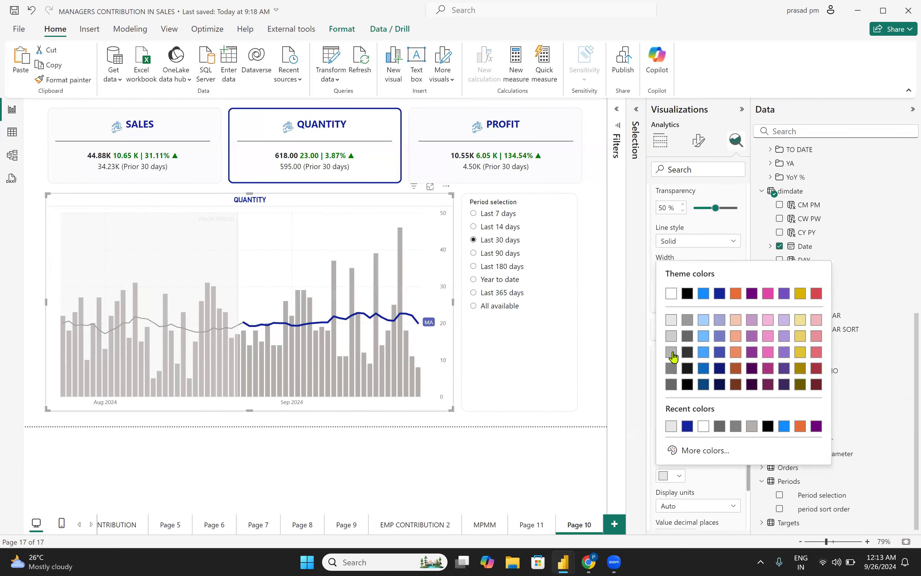
click(672, 369)
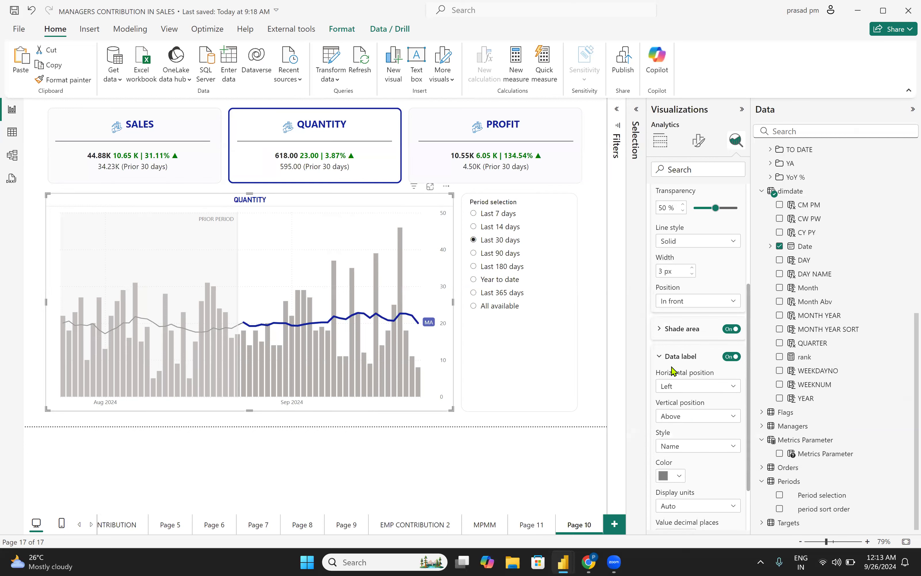
click(663, 476)
click(706, 428)
click(451, 418)
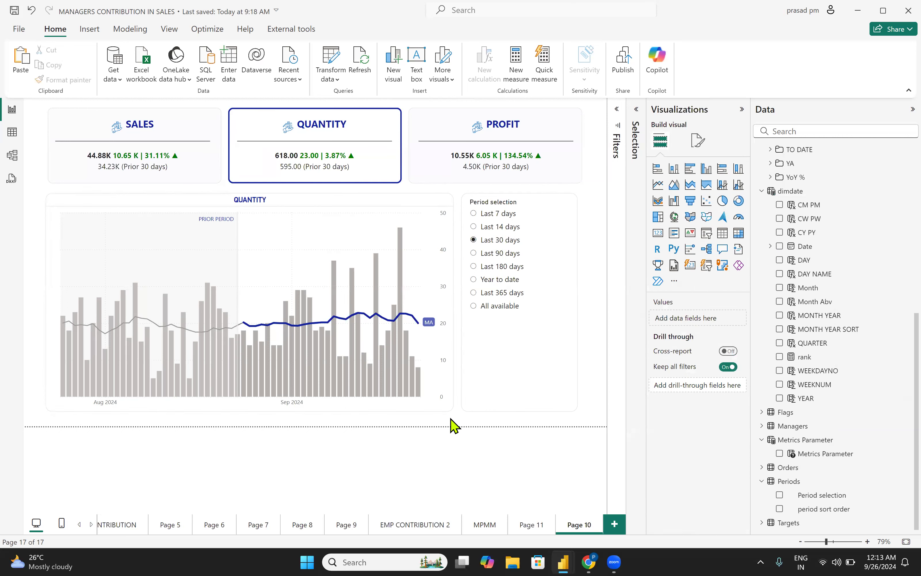
Step: Compare Page 10 with the original MPMM page and view the QUANTITY metric in the MPMM chart
click(480, 526)
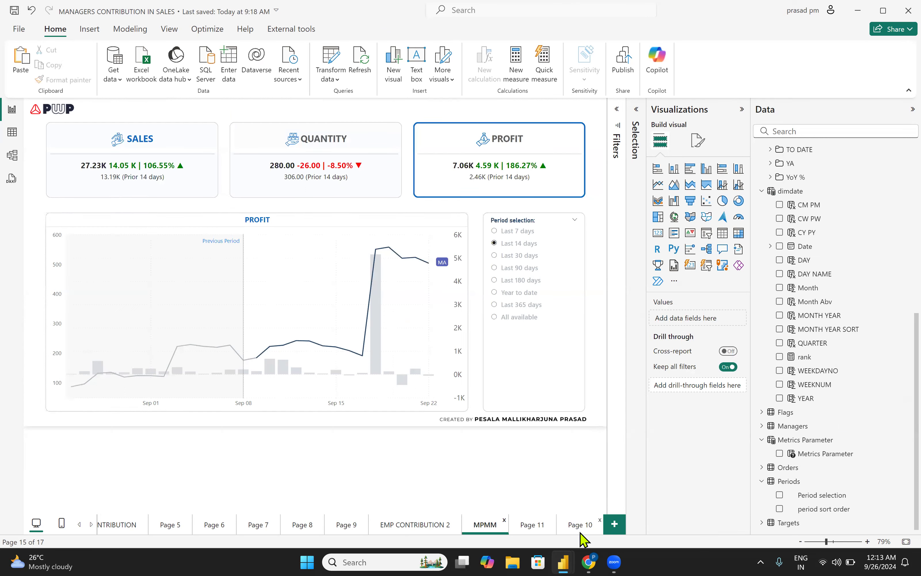
click(579, 525)
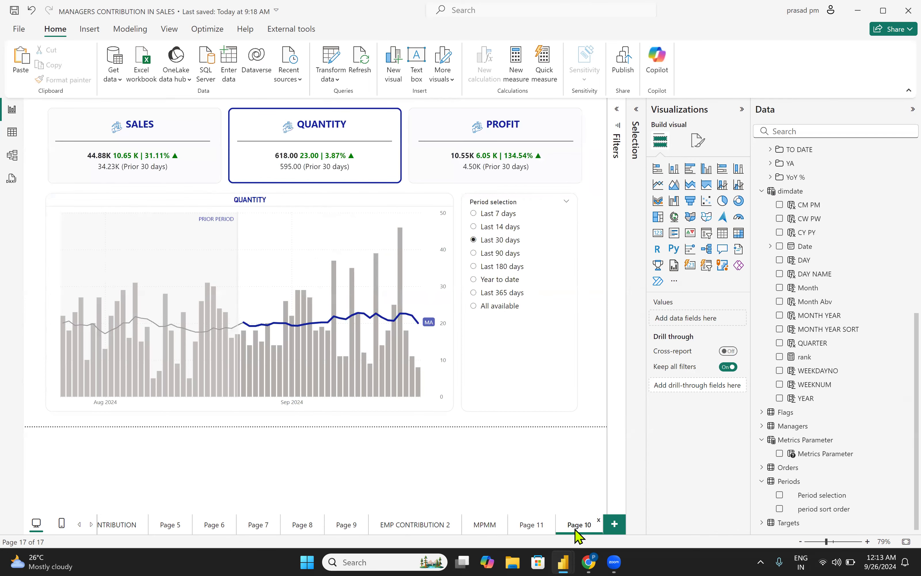
click(480, 526)
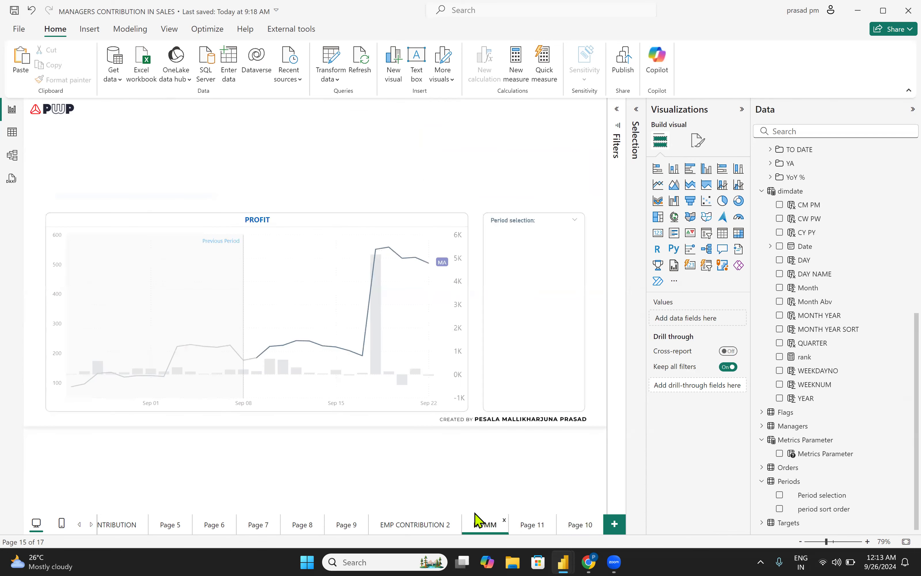
click(392, 401)
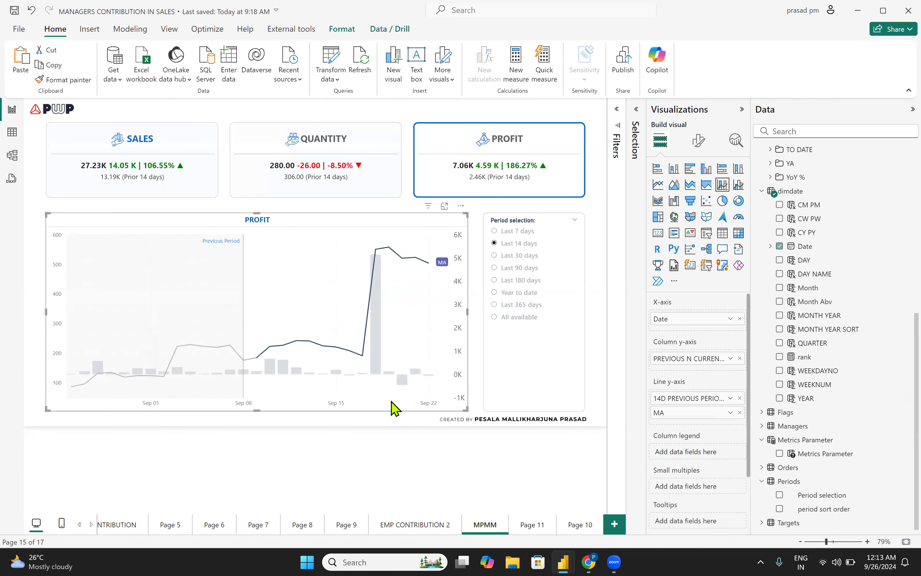
click(334, 191)
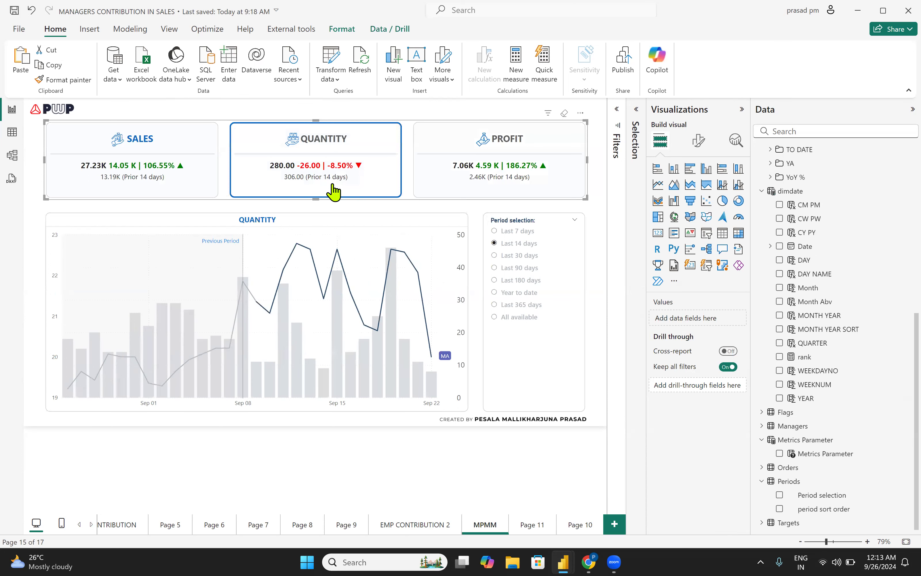
Step: Compare the SALES, QUANTITY and PROFIT metrics in the MPMM chart, finishing with the SALES card selected
click(175, 191)
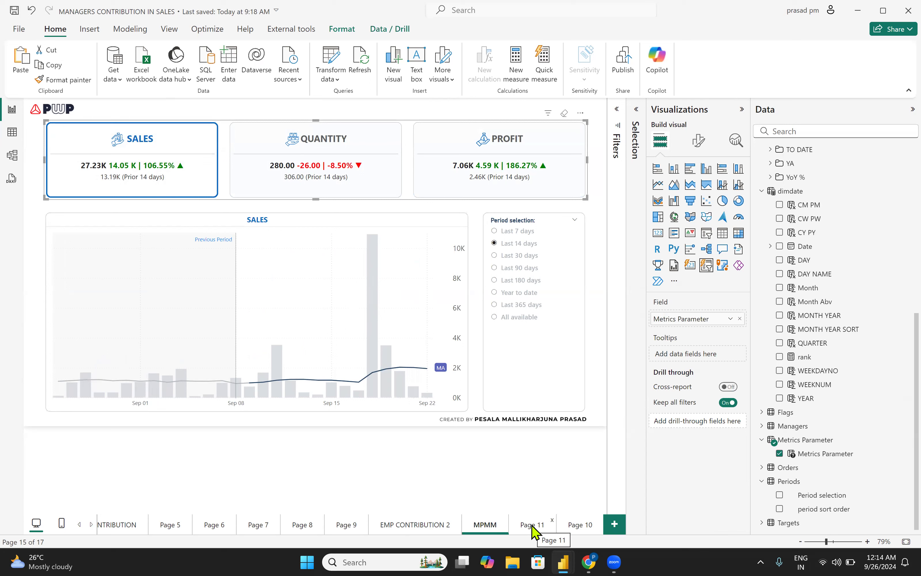
click(375, 190)
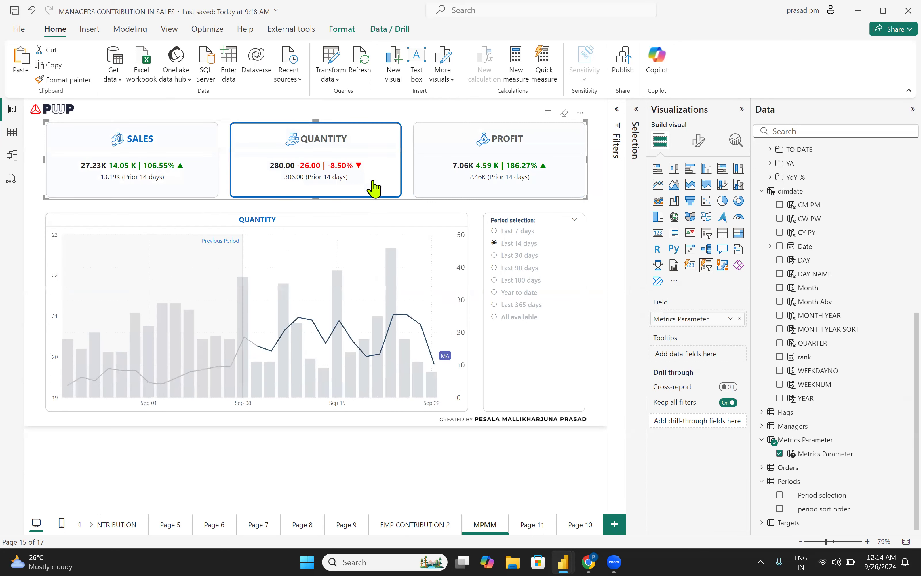
click(462, 187)
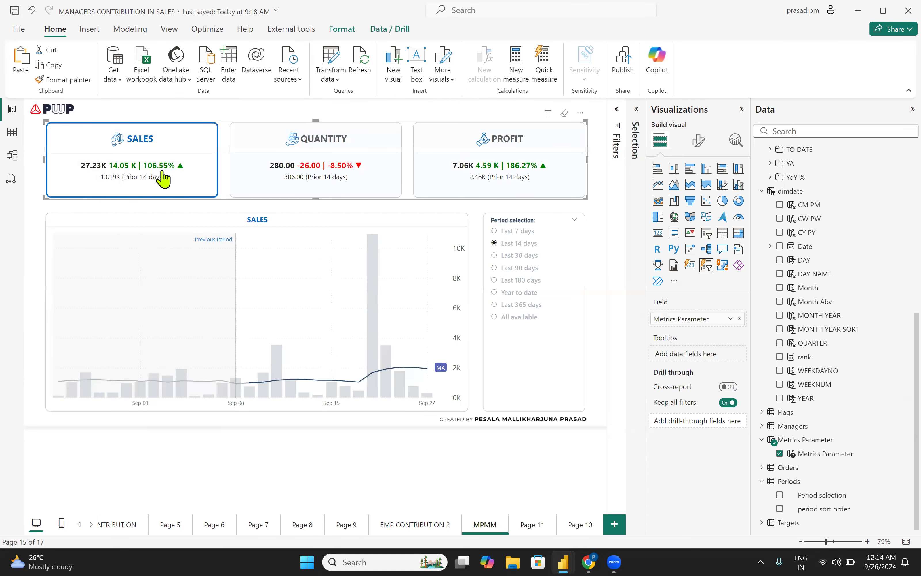
click(360, 184)
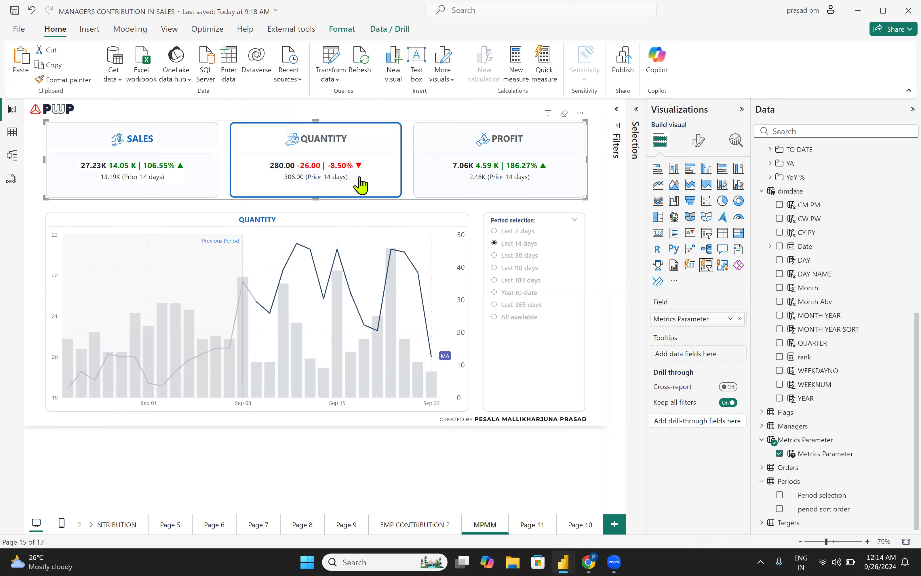
click(458, 178)
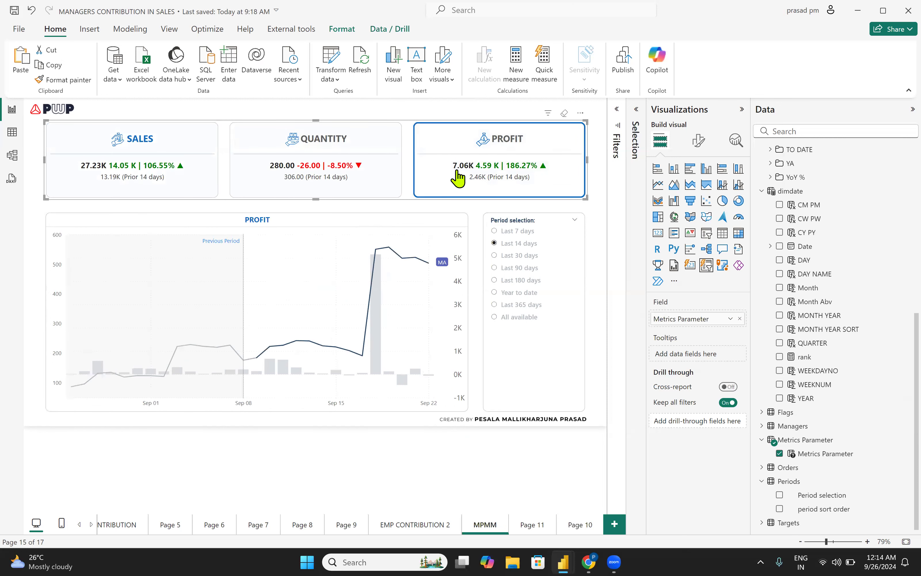
click(162, 175)
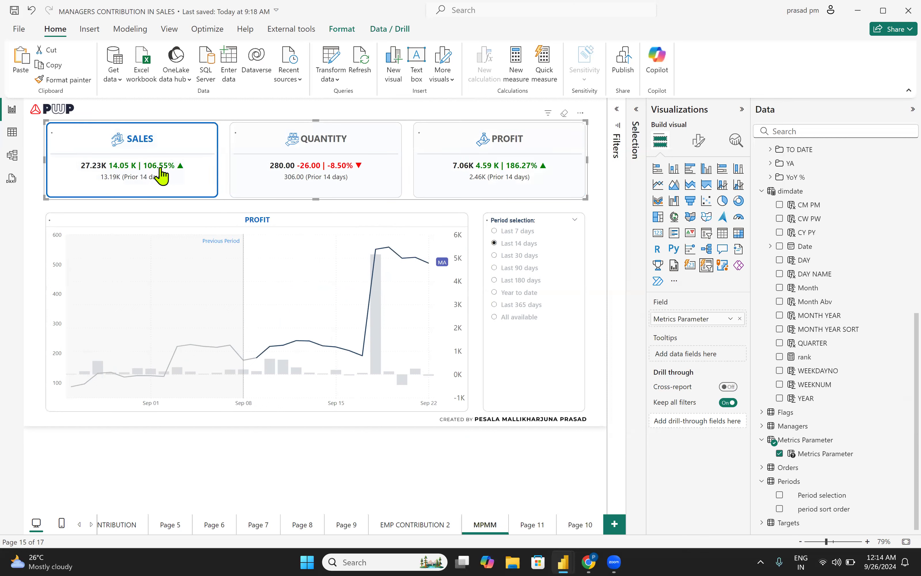
Step: Return to Page 10 and view its trend chart for the PROFIT metric and for QUANTITY
click(583, 524)
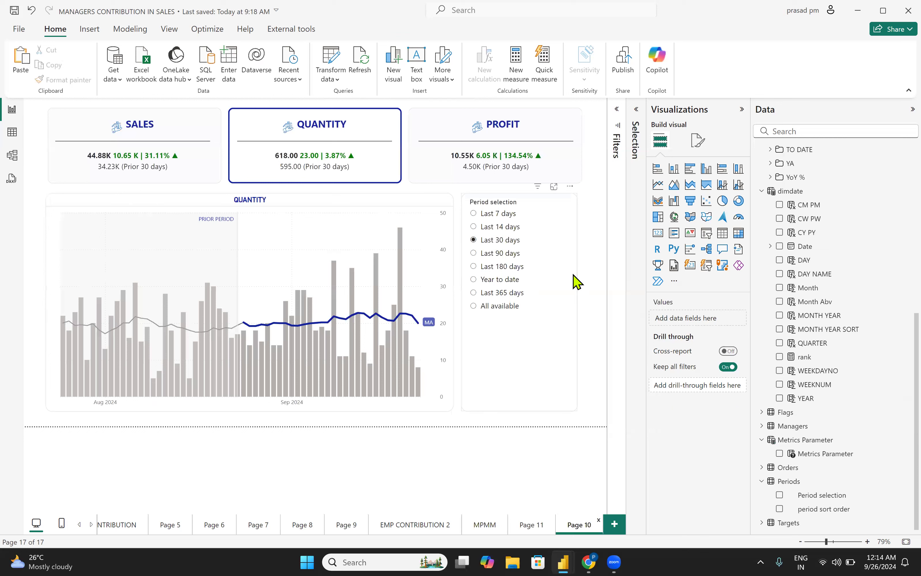
click(504, 151)
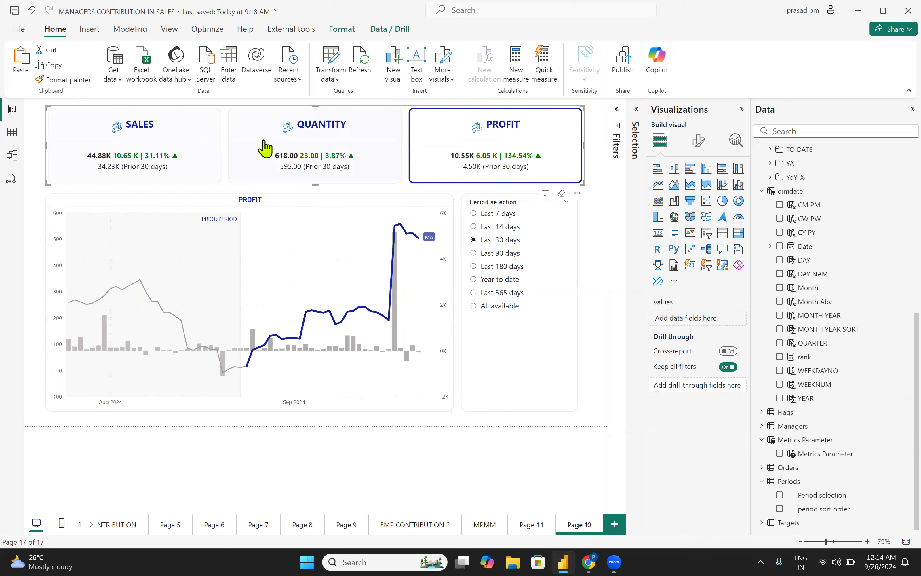
click(312, 156)
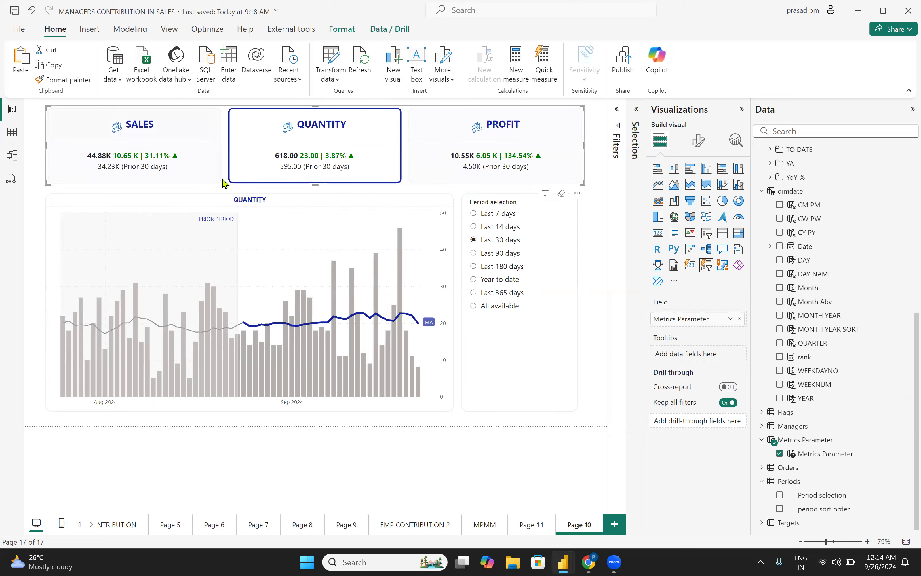
Step: Examine the general Effects settings of Page 10's metric card slicer, including background, border and shadow, and clear the selection
click(699, 146)
click(699, 191)
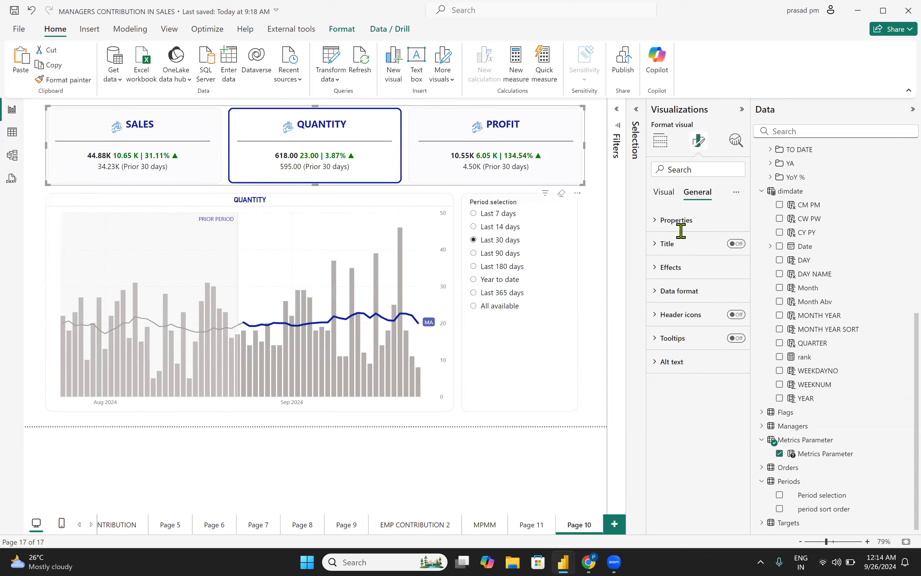
click(653, 266)
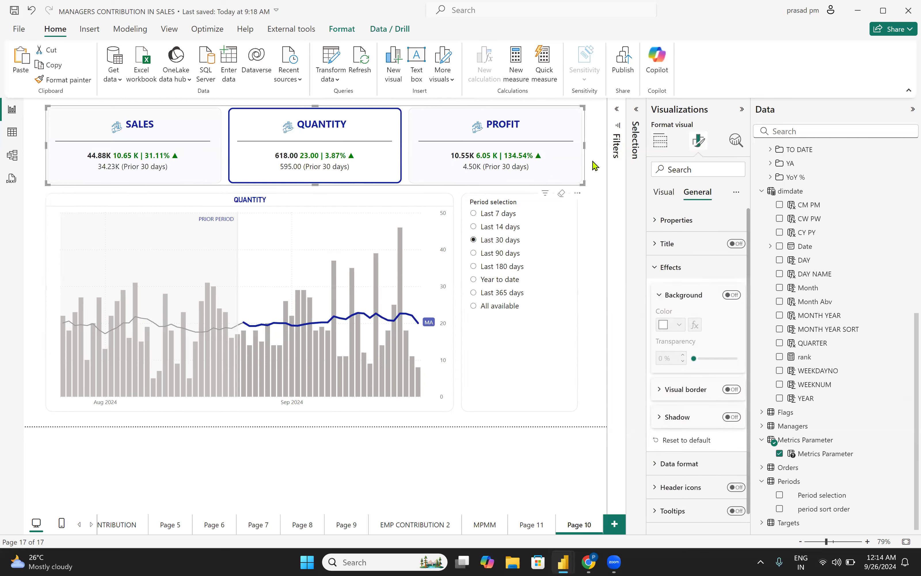
click(596, 169)
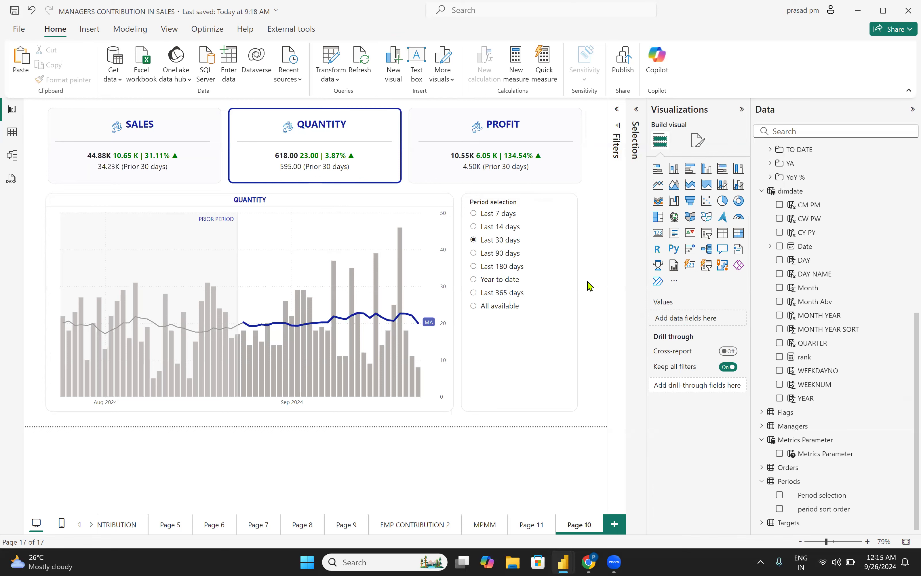
Step: Examine the canvas background settings of the original MPMM page, including its image, image fit and transparency
click(485, 524)
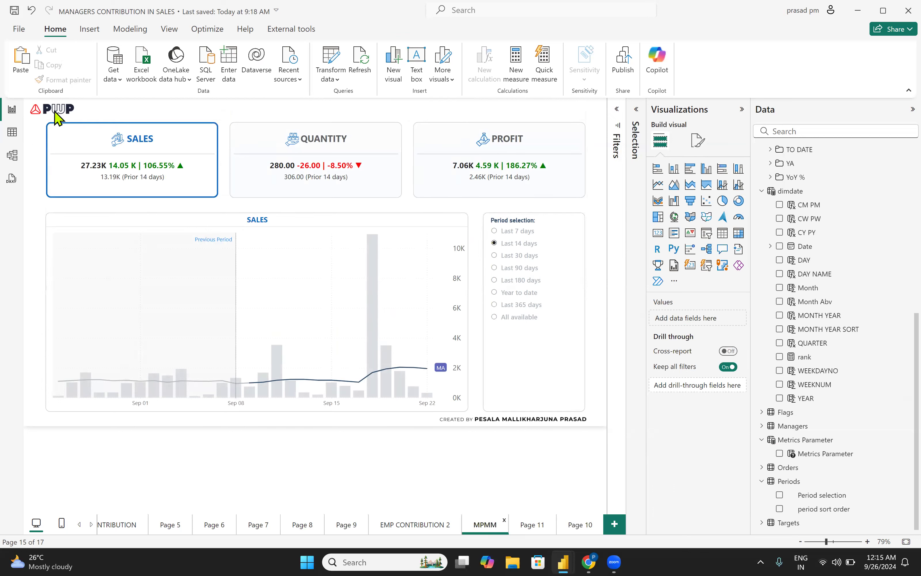
click(698, 140)
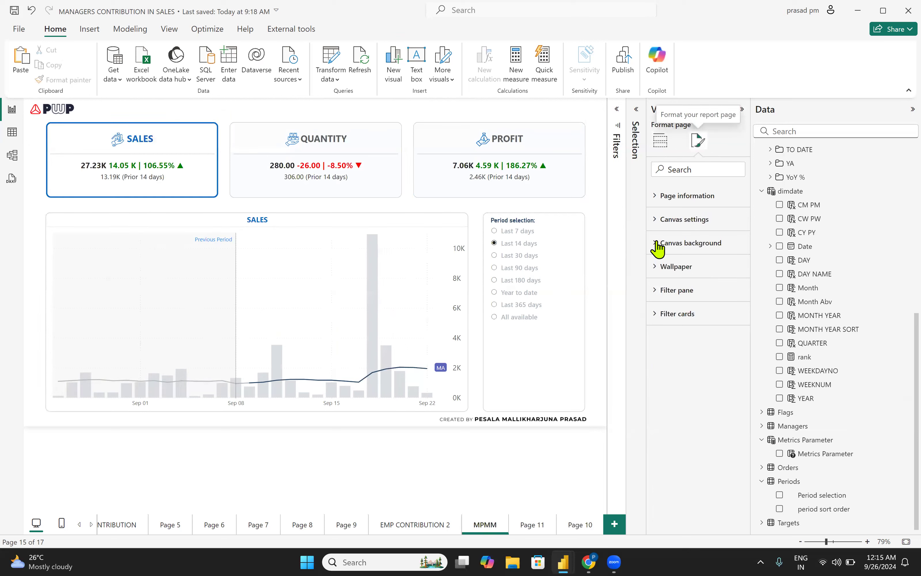
click(658, 245)
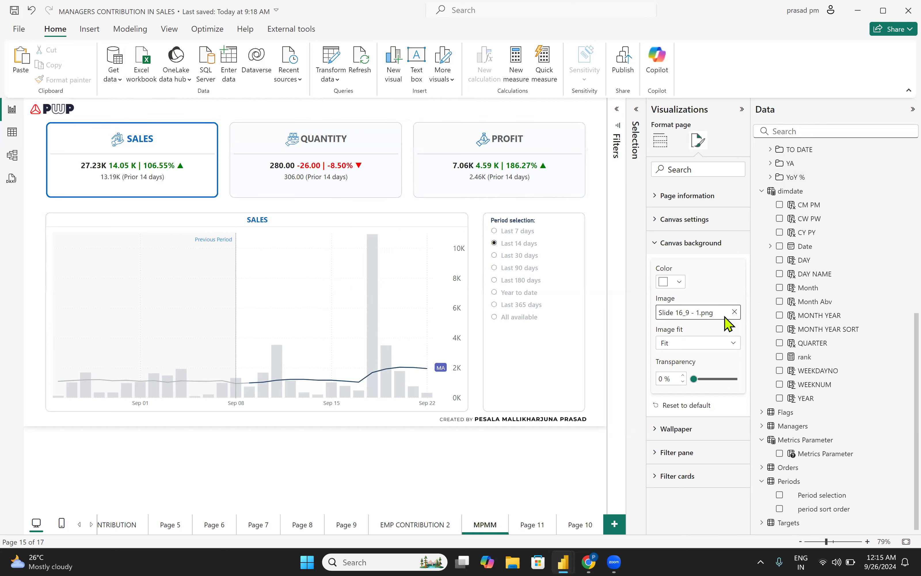
click(655, 247)
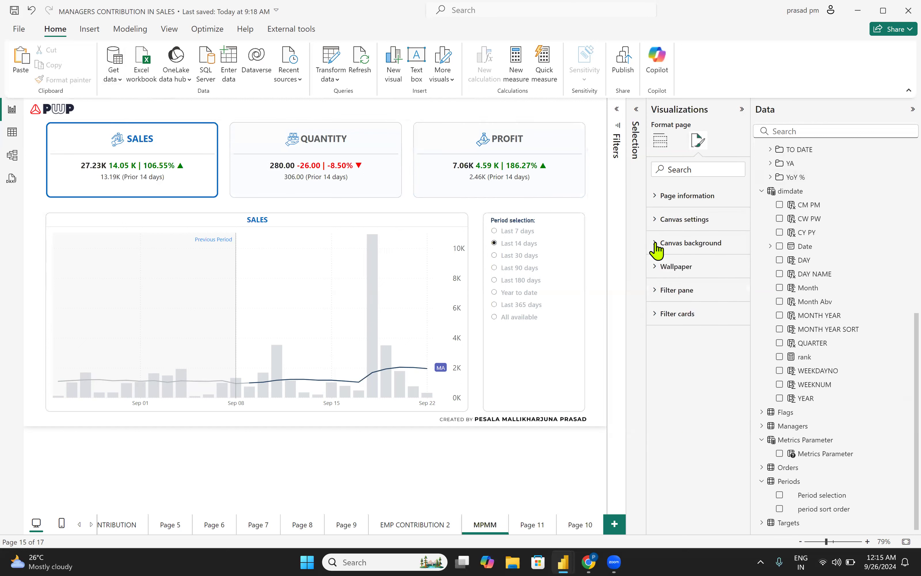
click(597, 193)
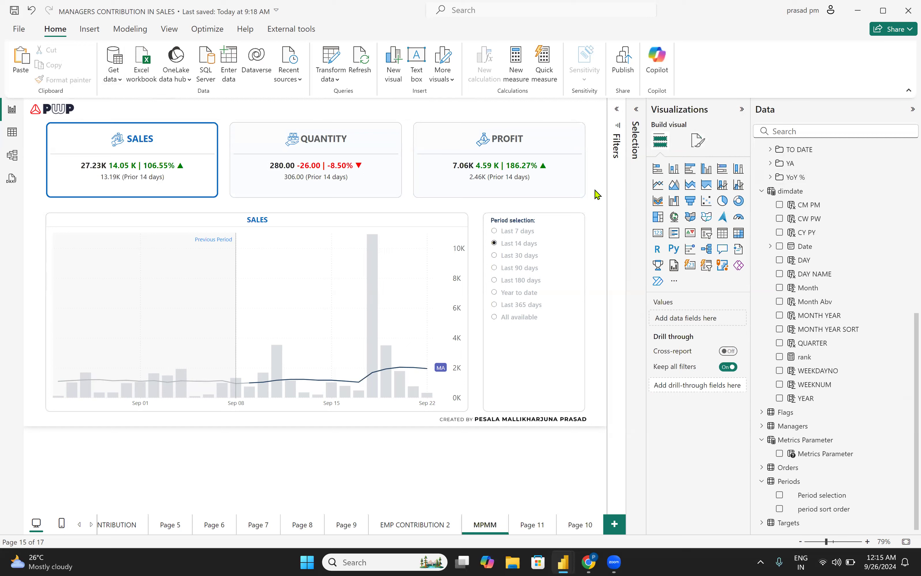